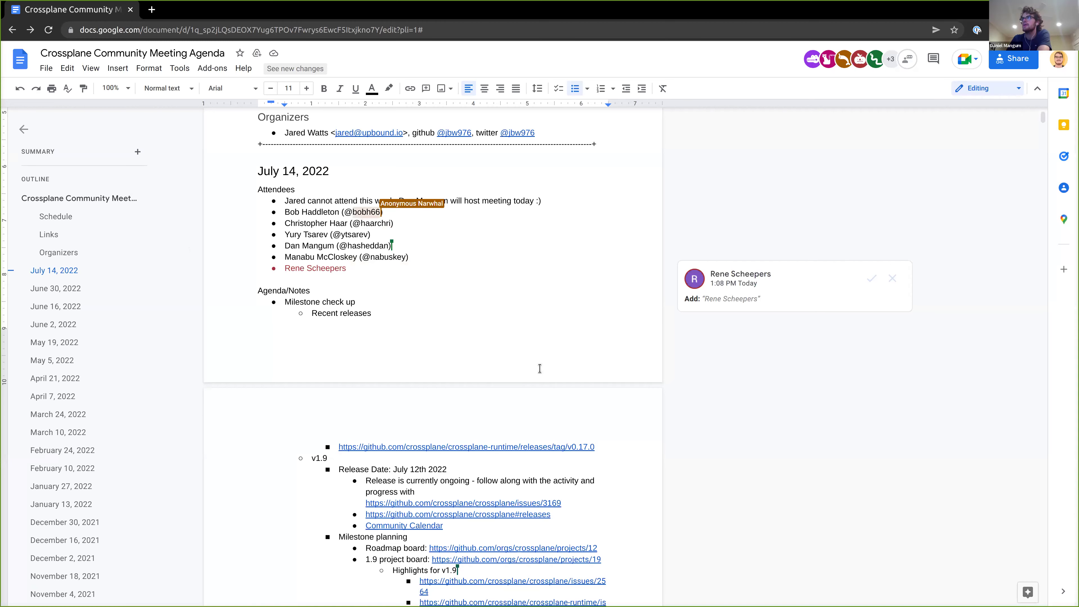
# Open the crossplane-runtime v0.17.0 release link from the agenda's Recent releases in a new tab.
pyautogui.scroll(-1, 500, 349)
pyautogui.scroll(-1, 435, 268)
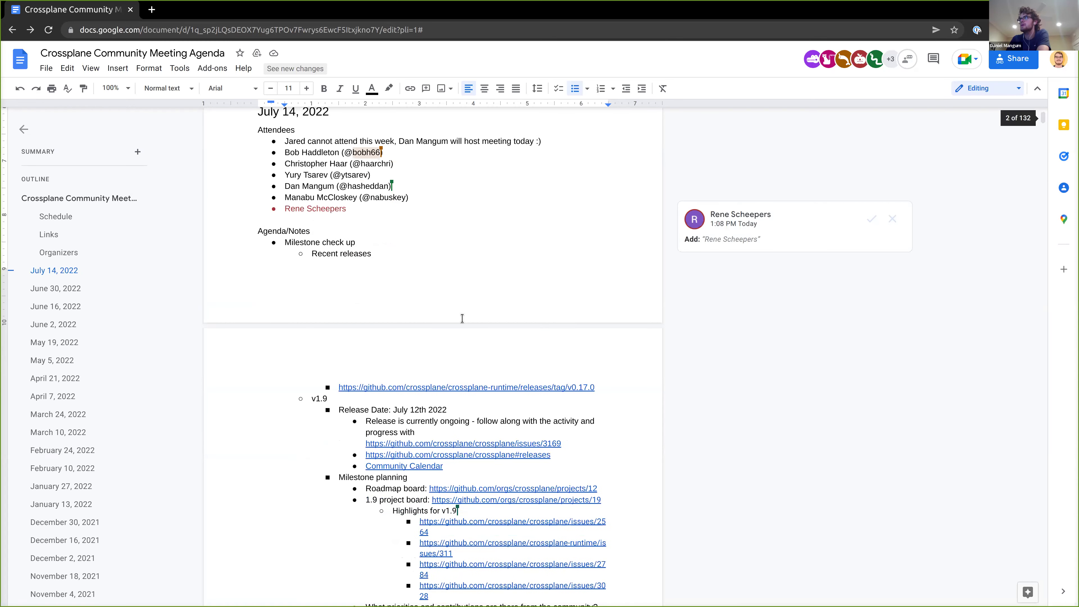
pyautogui.scroll(-1, 466, 327)
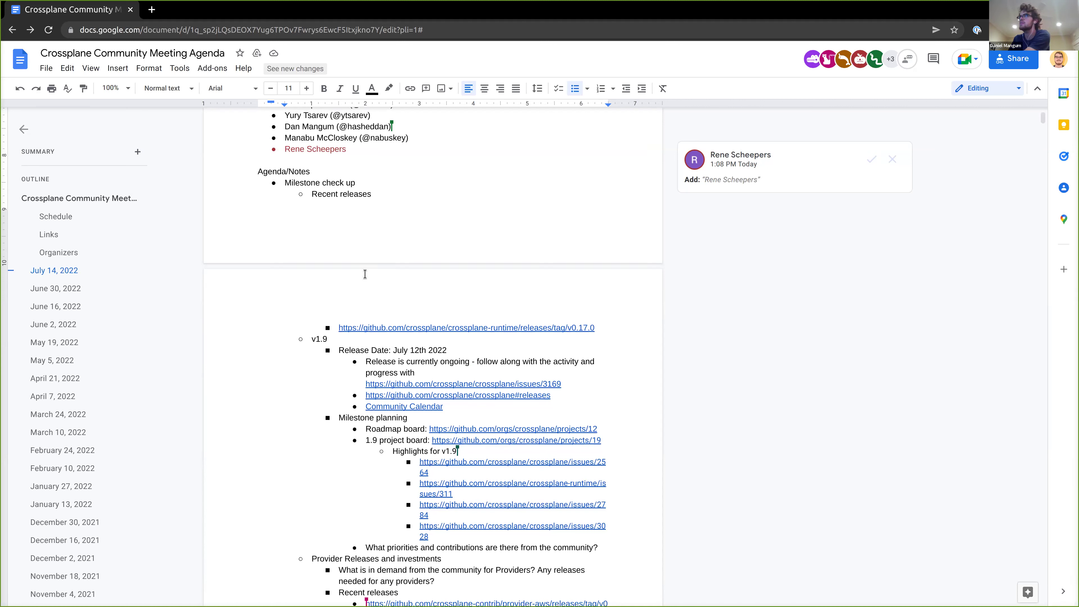
pyautogui.click(403, 329)
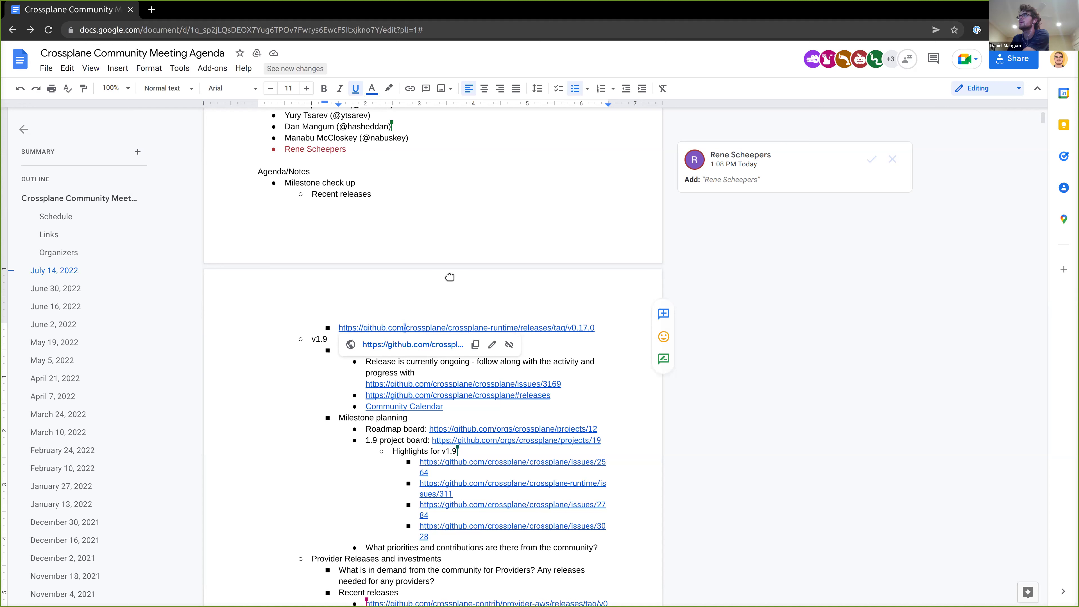
pyautogui.click(403, 346)
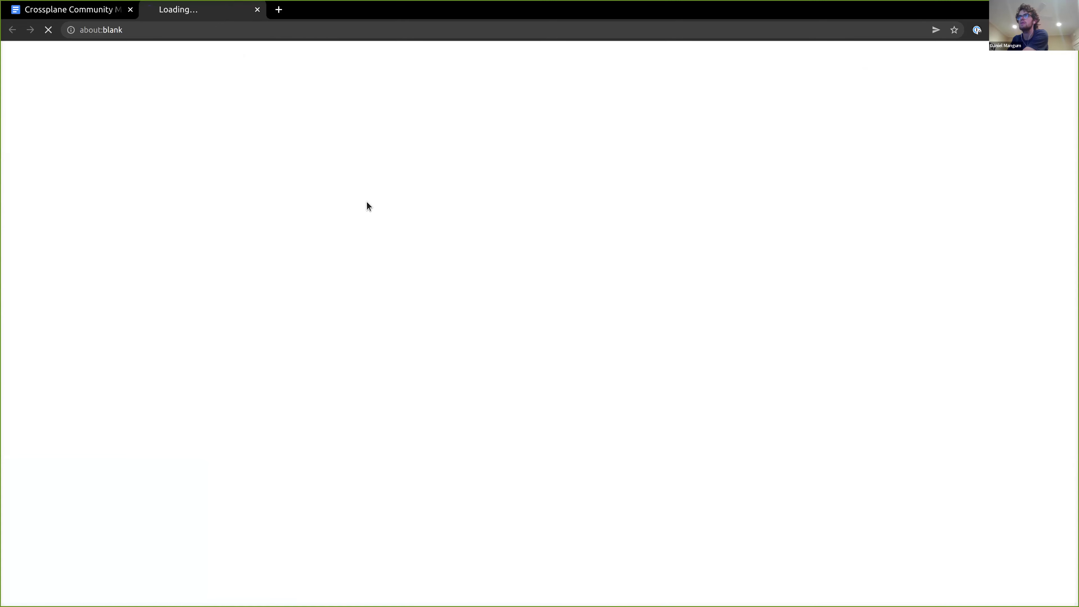
# Open pull request #328 from the v0.17.0 release notes and skim its conversation.
pyautogui.scroll(-1, 385, 207)
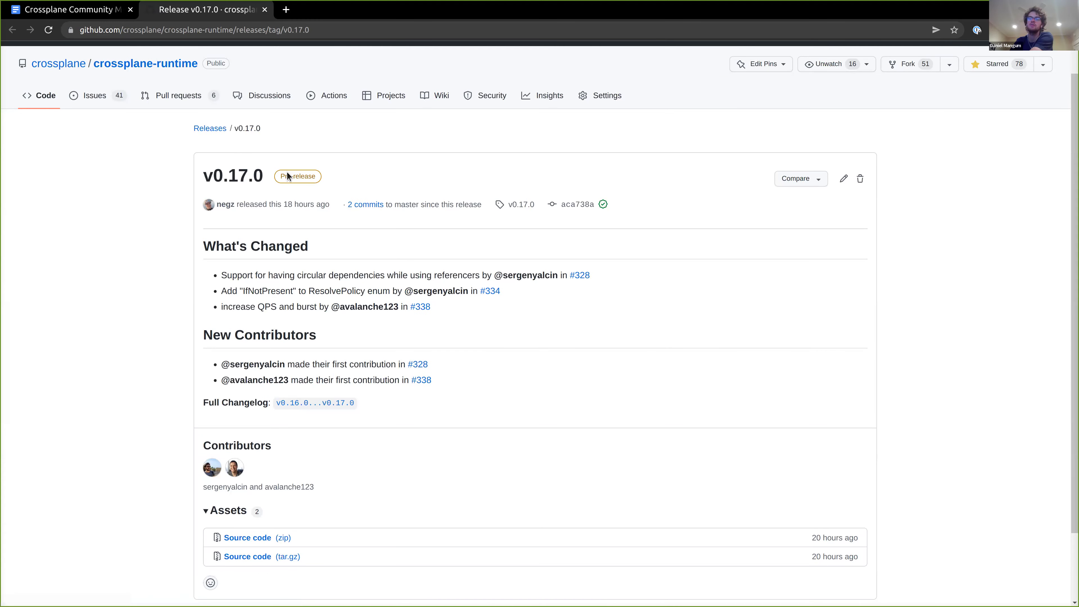
pyautogui.scroll(-2, 356, 253)
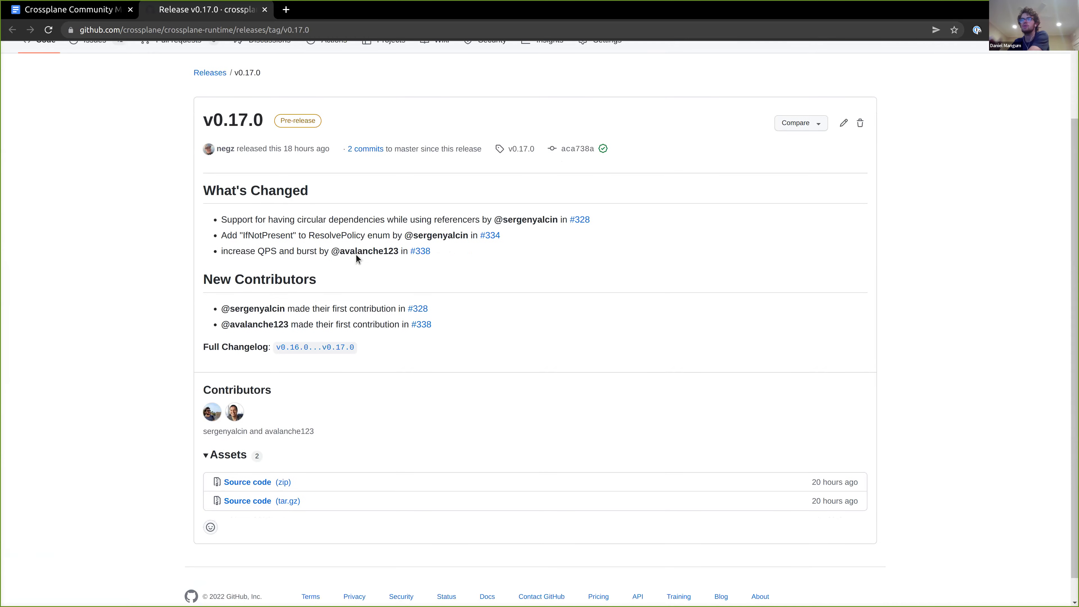
pyautogui.scroll(2, 356, 257)
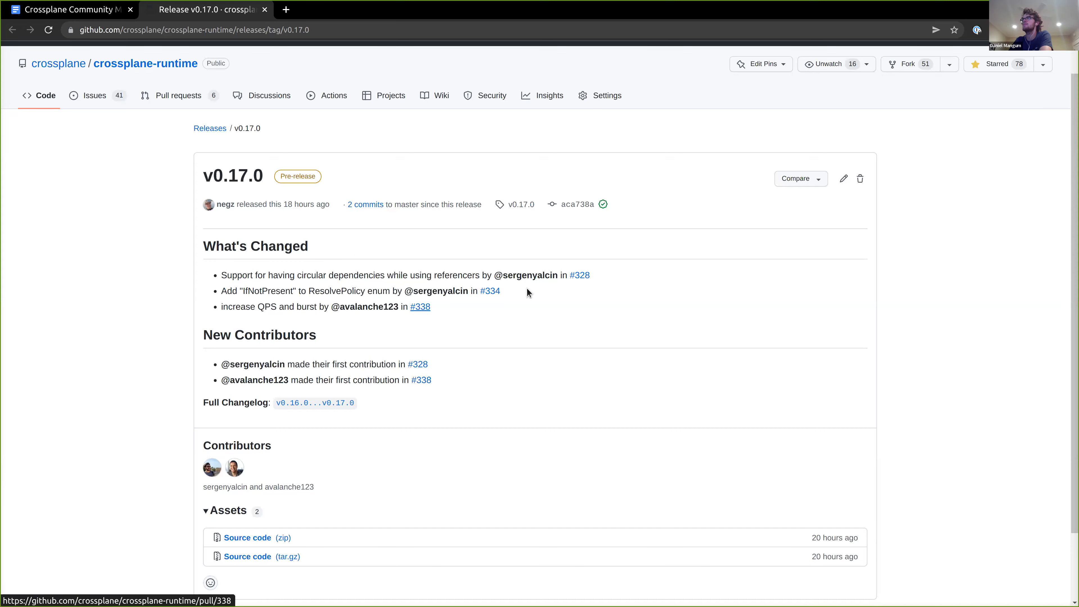
pyautogui.click(586, 281)
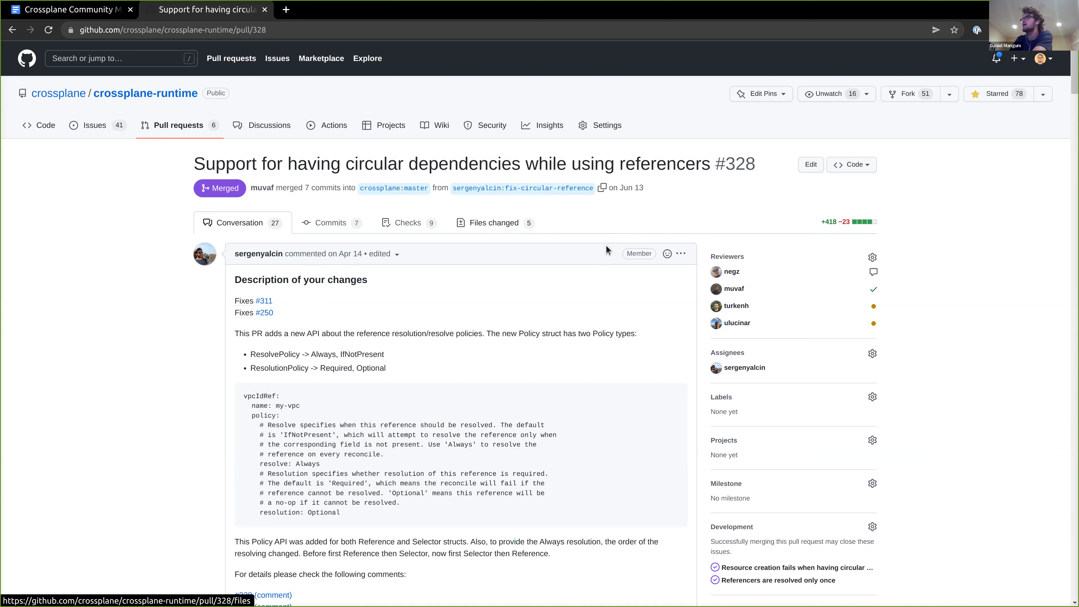
pyautogui.scroll(-1, 559, 232)
pyautogui.scroll(-5, 559, 232)
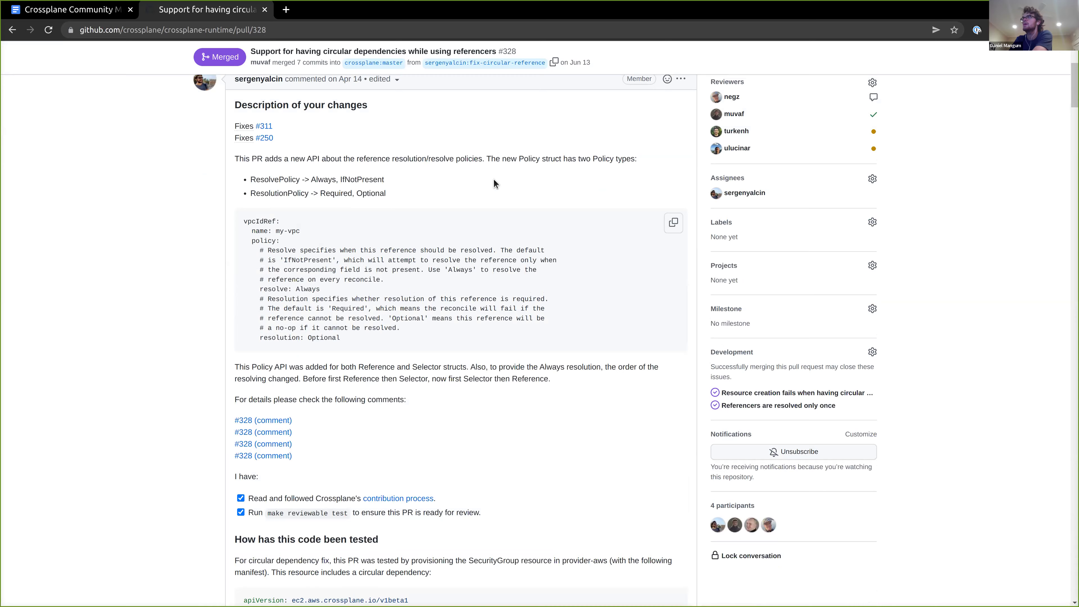
pyautogui.scroll(4, 527, 204)
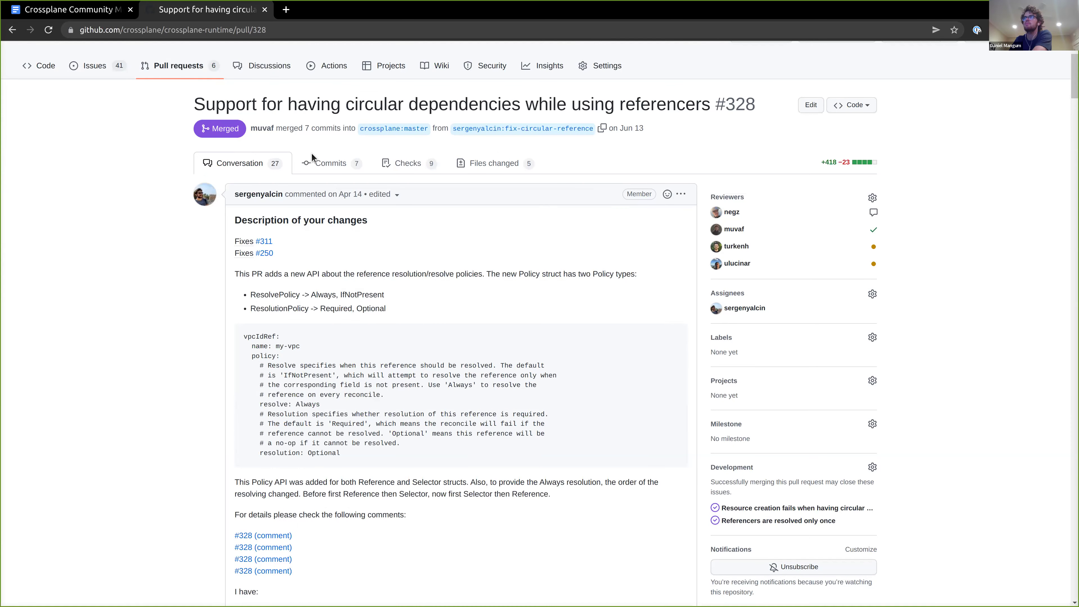
pyautogui.scroll(2, 378, 120)
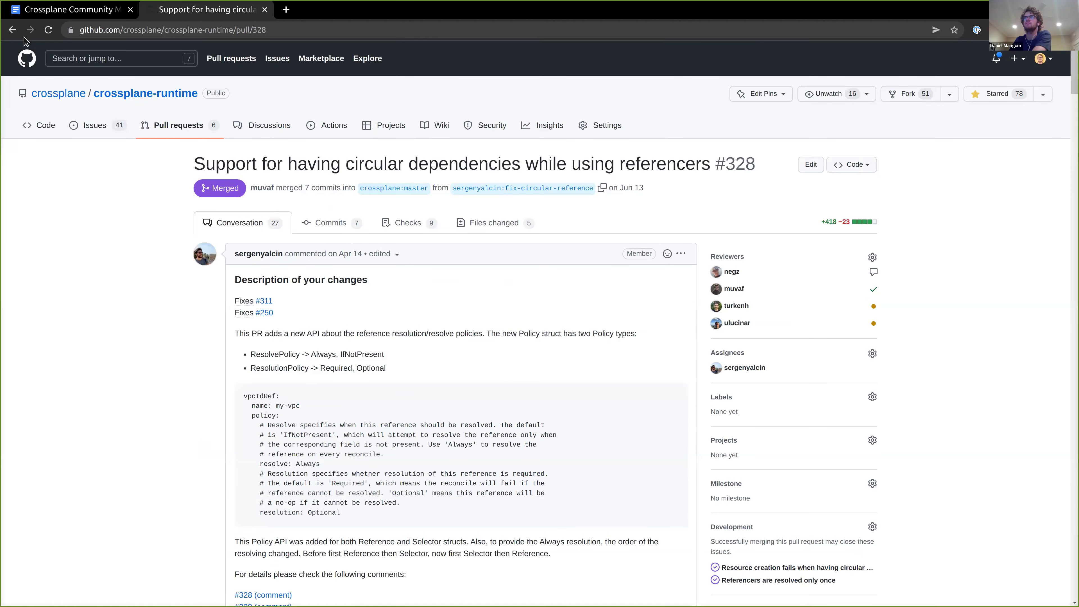
# Review the Files changed diff of PR #328, then close the tab to return to the agenda.
pyautogui.click(493, 222)
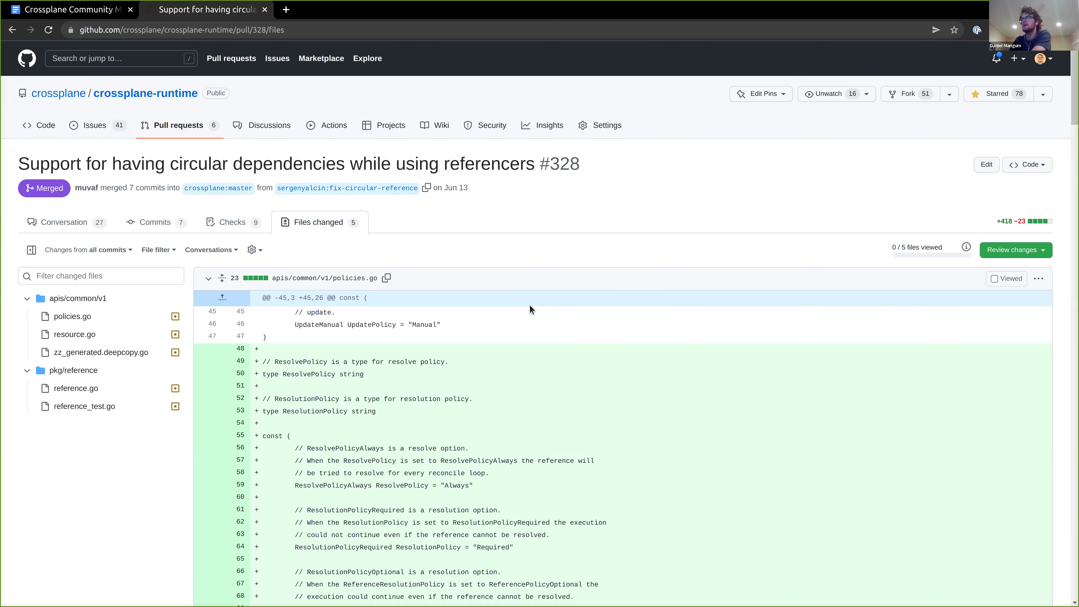
pyautogui.scroll(-10, 529, 305)
pyautogui.scroll(-8, 529, 304)
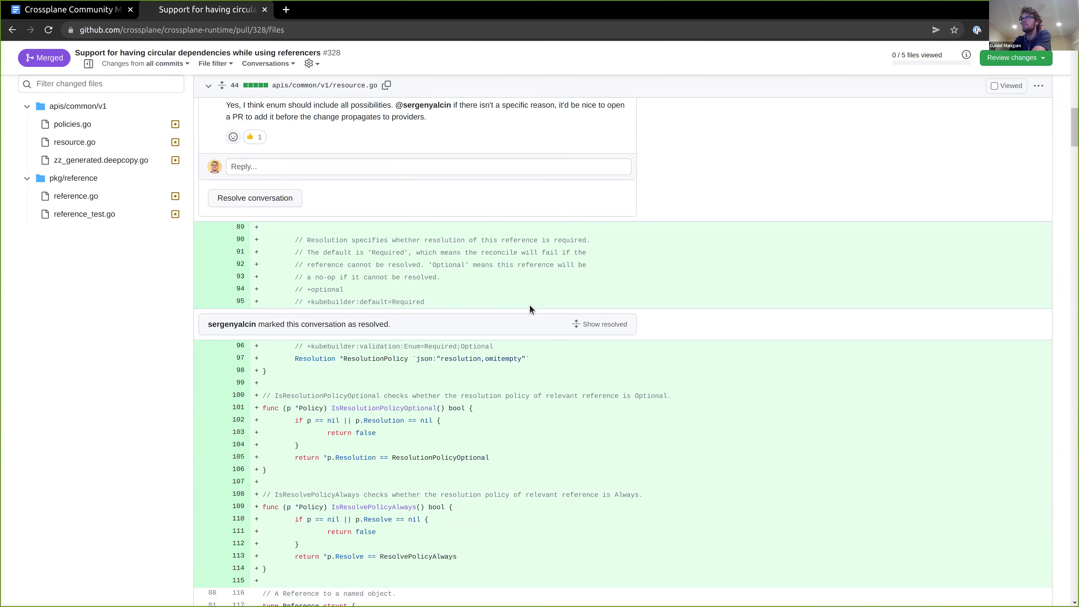
pyautogui.scroll(-4, 377, 169)
pyautogui.scroll(-6, 377, 169)
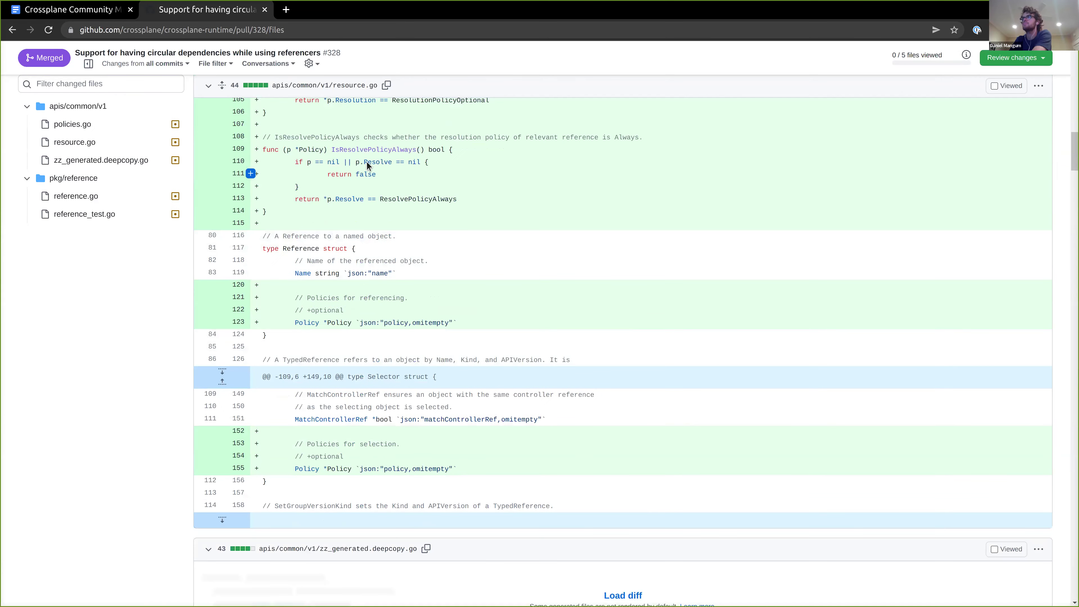
pyautogui.click(264, 11)
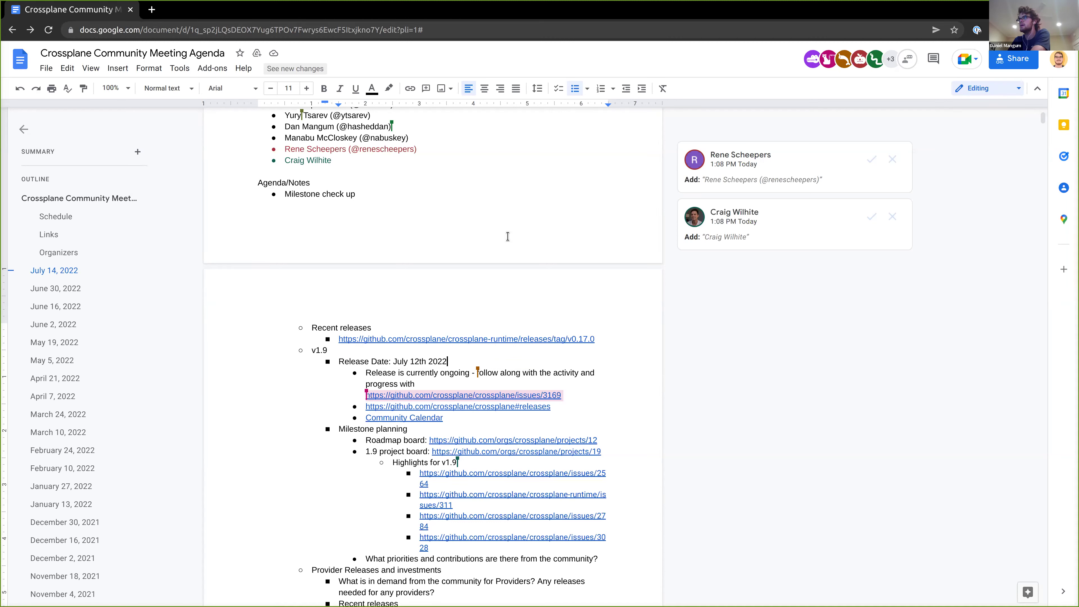
# Open issue #3169 'Cut v1.9.0 on July 12, 2022' from the agenda link and skim its checklist.
pyautogui.click(542, 395)
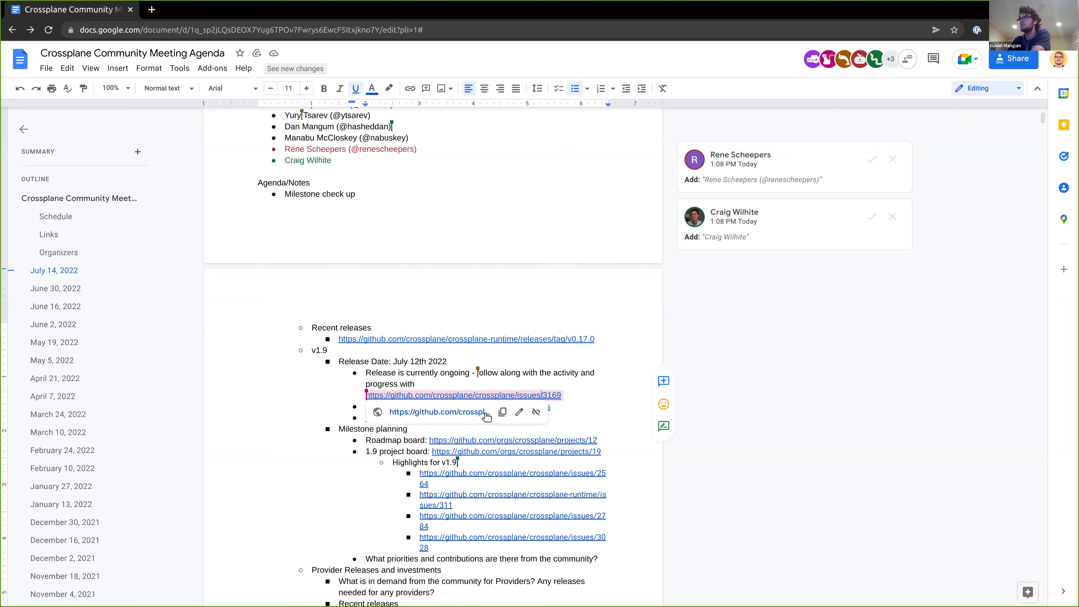
pyautogui.click(475, 413)
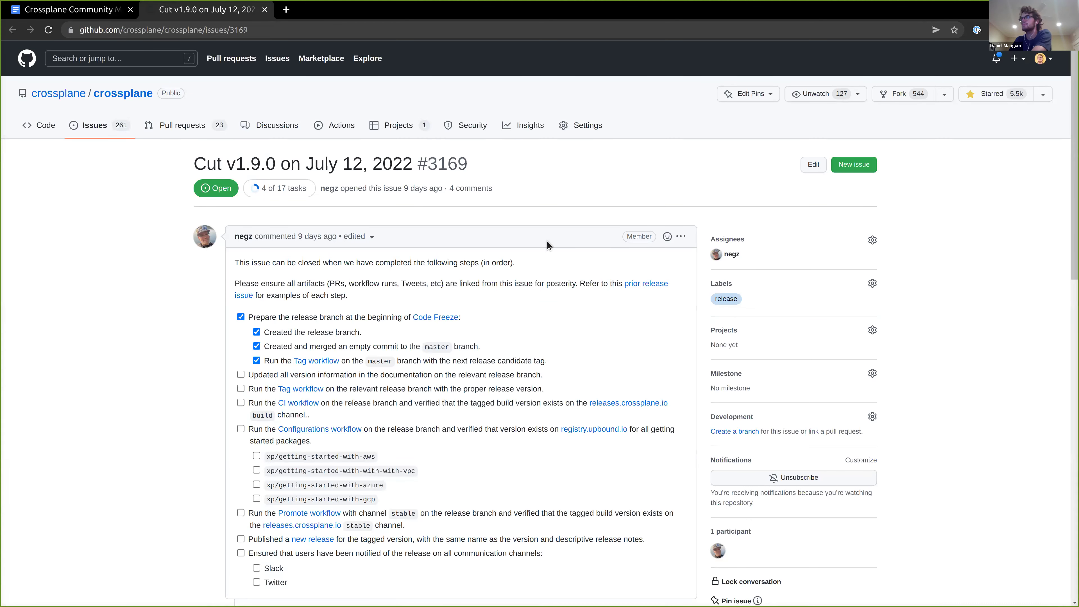
pyautogui.scroll(-1, 313, 261)
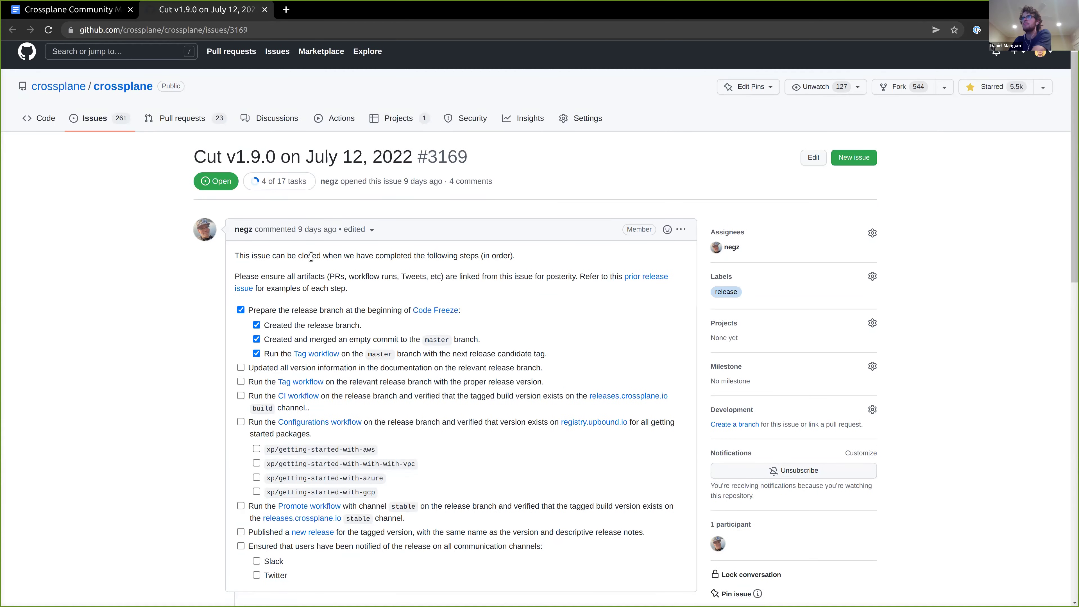
pyautogui.scroll(-2, 311, 257)
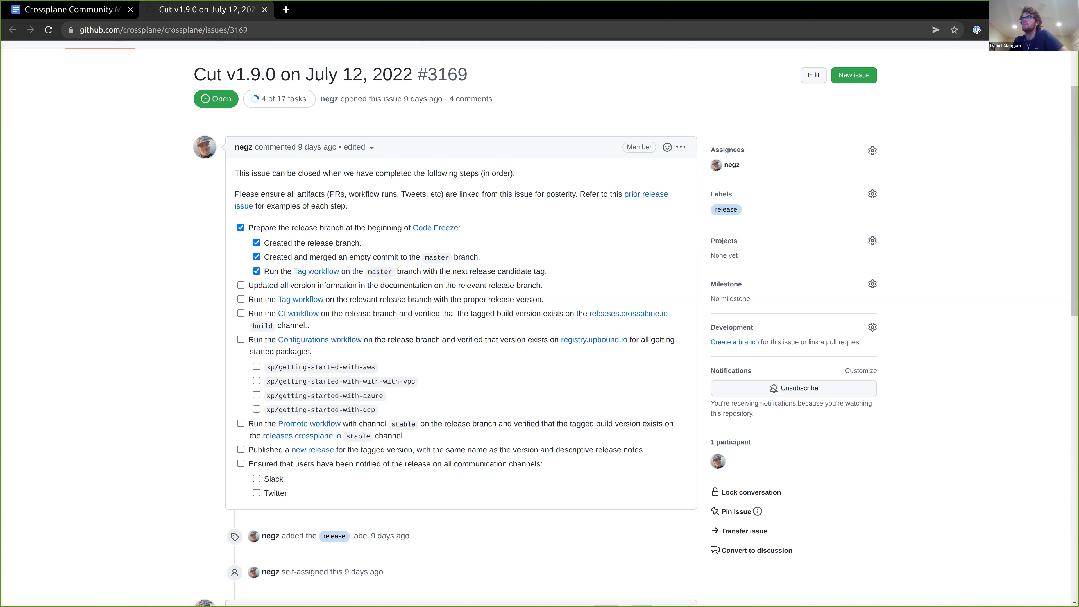
# Close the issue tab and accept both suggested attendee additions in the agenda.
pyautogui.click(264, 9)
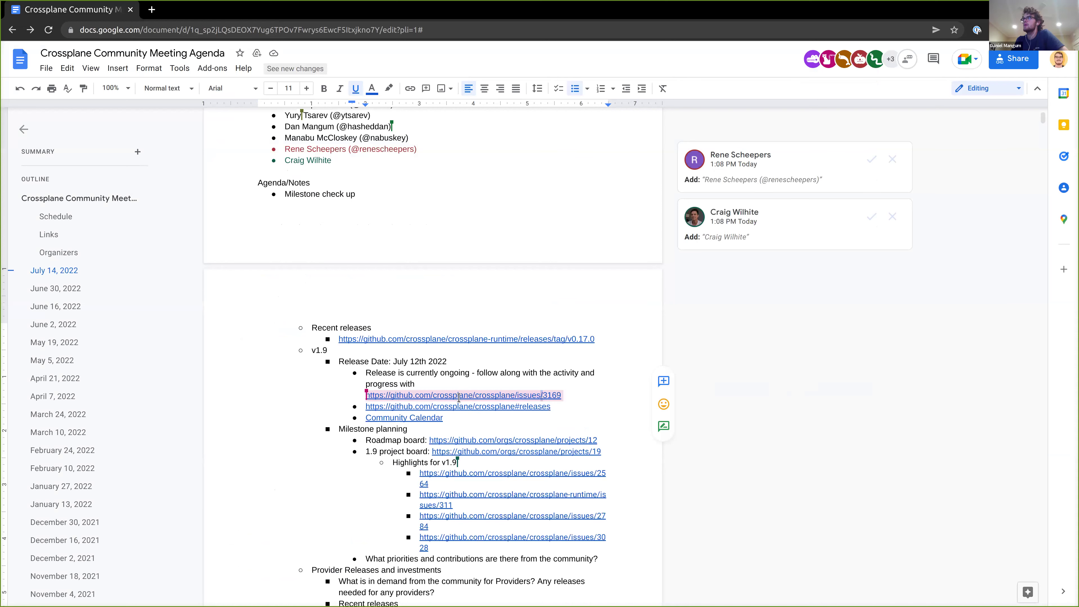
pyautogui.scroll(-2, 459, 398)
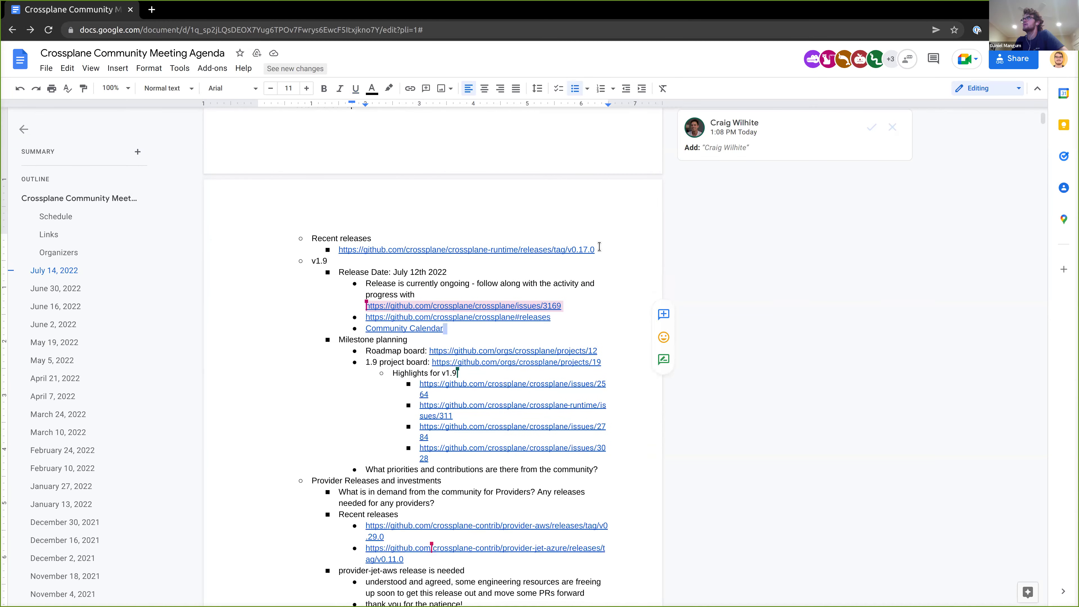
pyautogui.scroll(2, 446, 327)
pyautogui.click(870, 219)
pyautogui.click(870, 165)
# Show the link preview for the Roadmap board URL under Milestone planning.
pyautogui.click(450, 428)
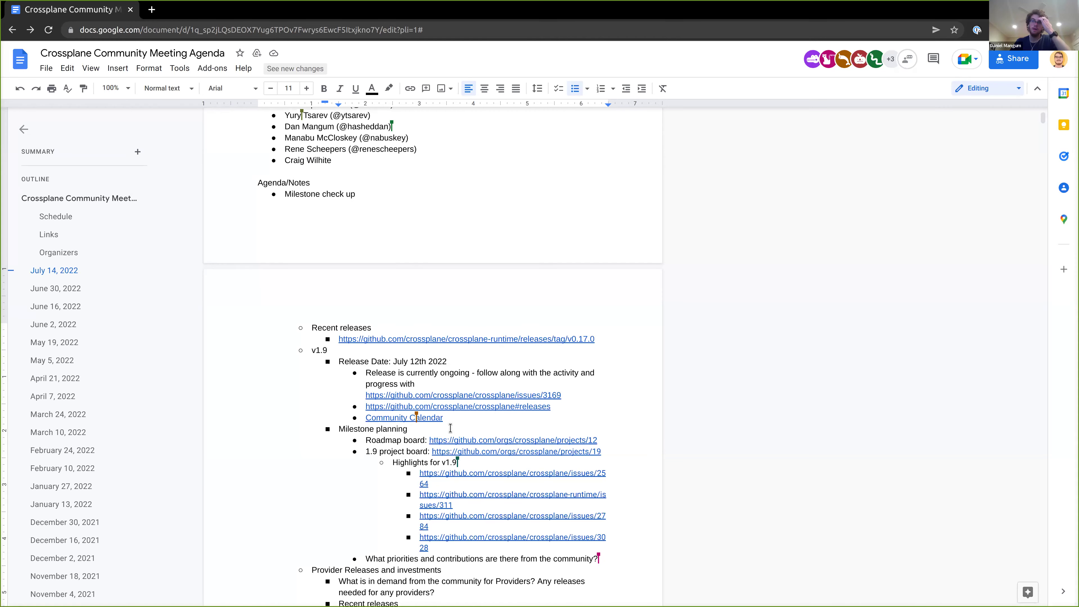
pyautogui.scroll(-1, 450, 429)
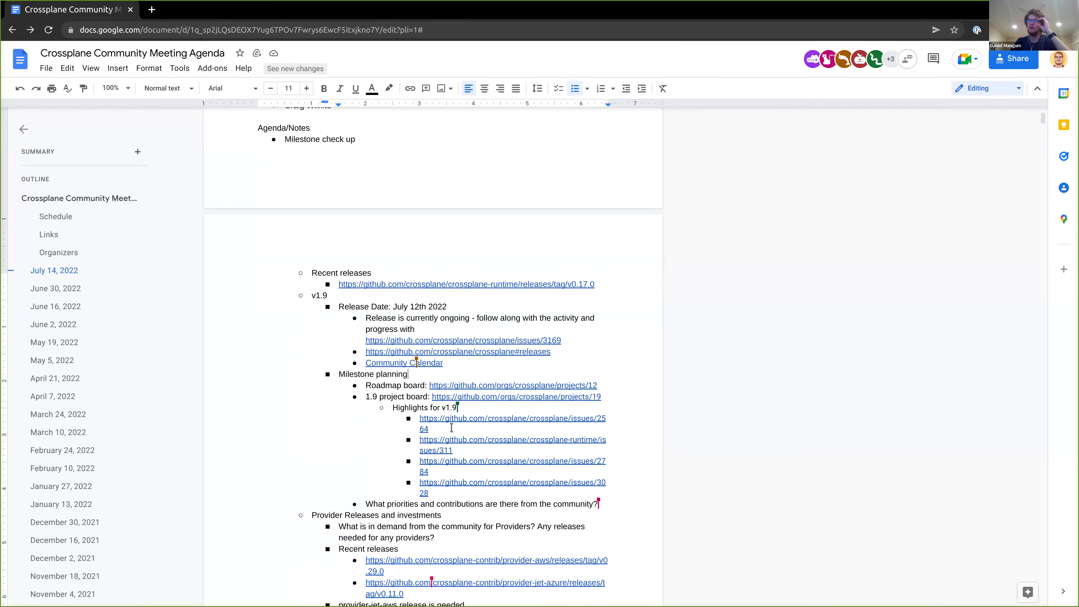
pyautogui.scroll(-1, 454, 412)
pyautogui.scroll(-1, 533, 286)
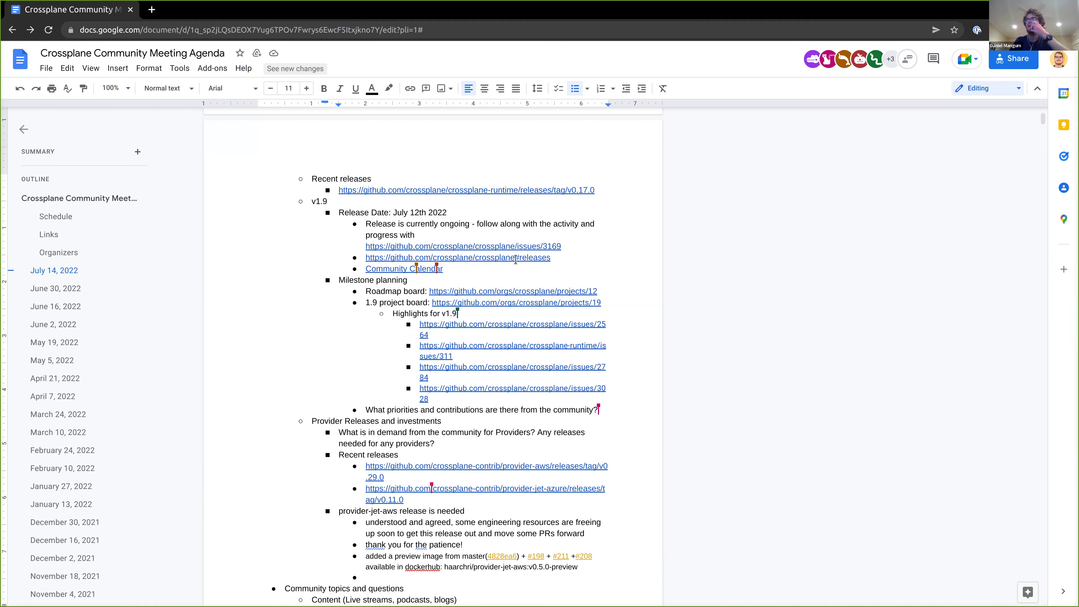
pyautogui.click(492, 292)
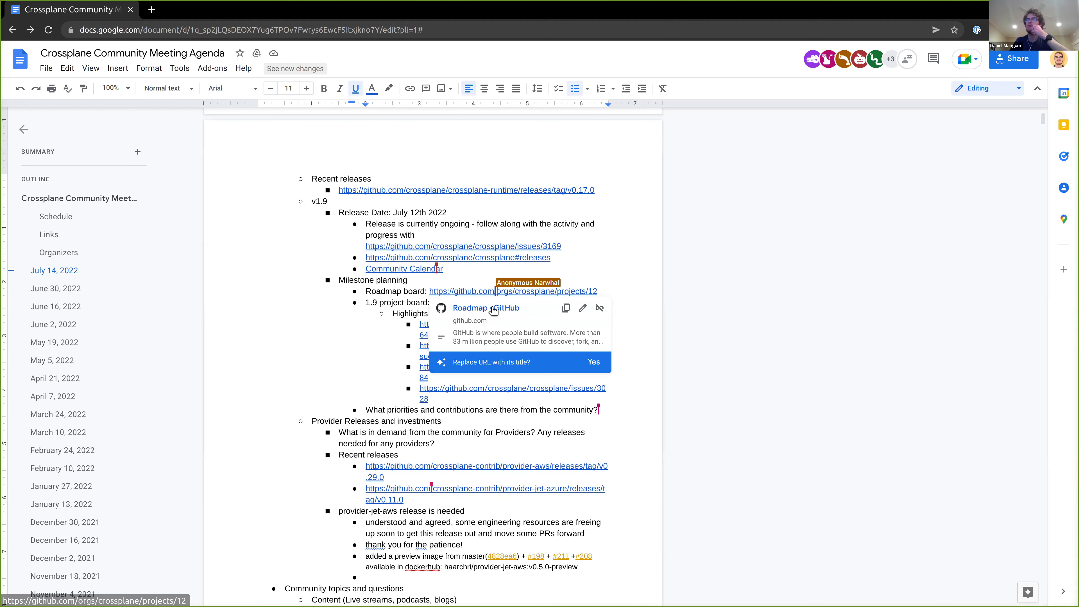
# Open the Crossplane Roadmap board and bring up link options on the pluggable webhooks card.
pyautogui.click(492, 307)
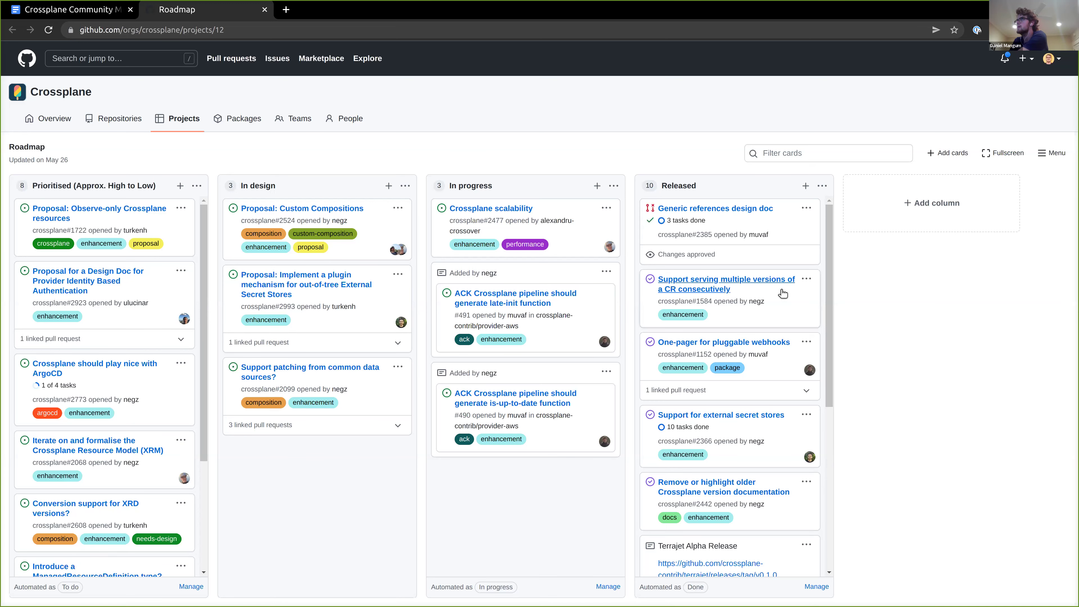
pyautogui.scroll(-2, 782, 290)
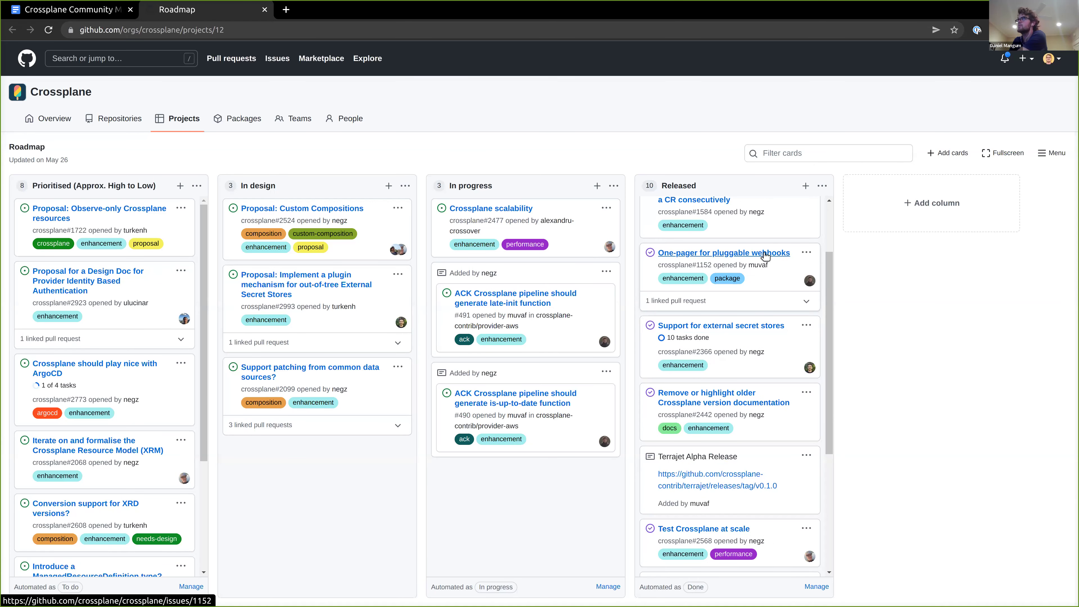
pyautogui.rightClick(765, 256)
# Open issue #1152, the pluggable webhooks one-pager, in a new tab and read it.
pyautogui.click(776, 260)
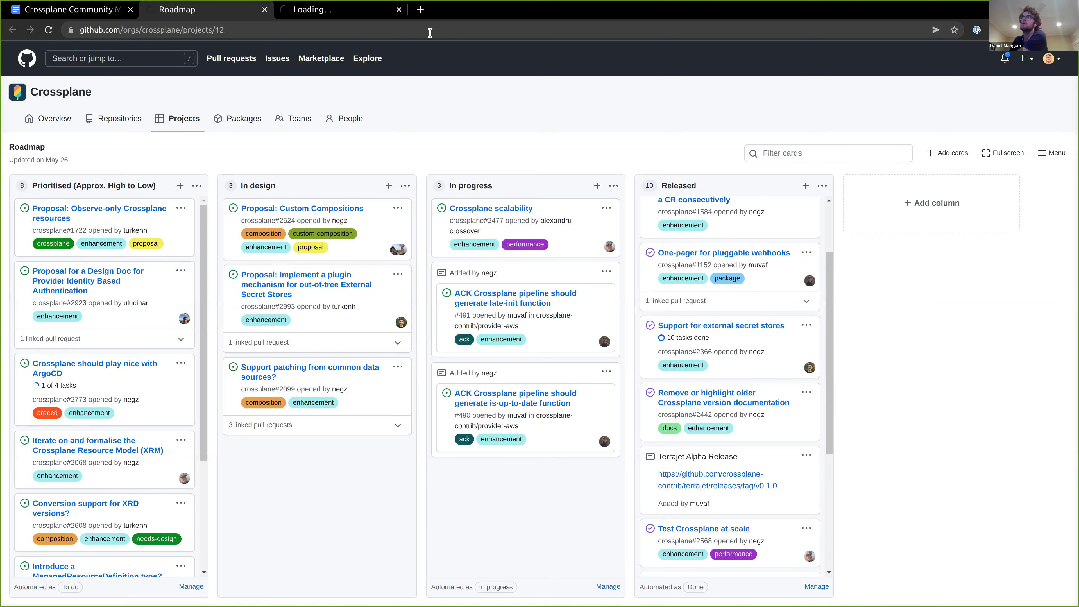
pyautogui.hotkey('ctrl', 'Tab')
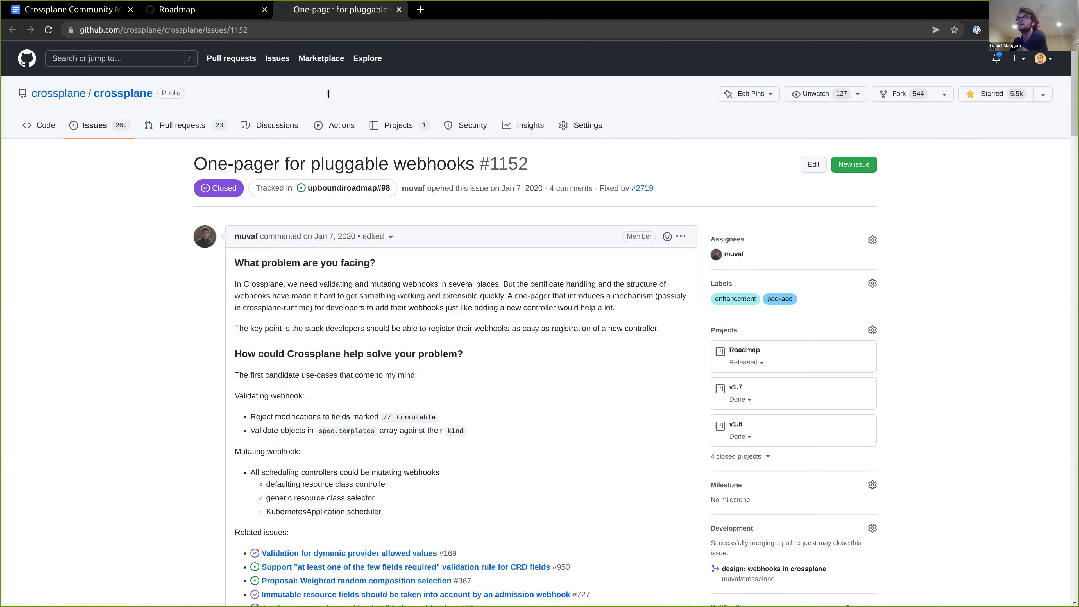
pyautogui.scroll(-3, 331, 85)
pyautogui.click(332, 30)
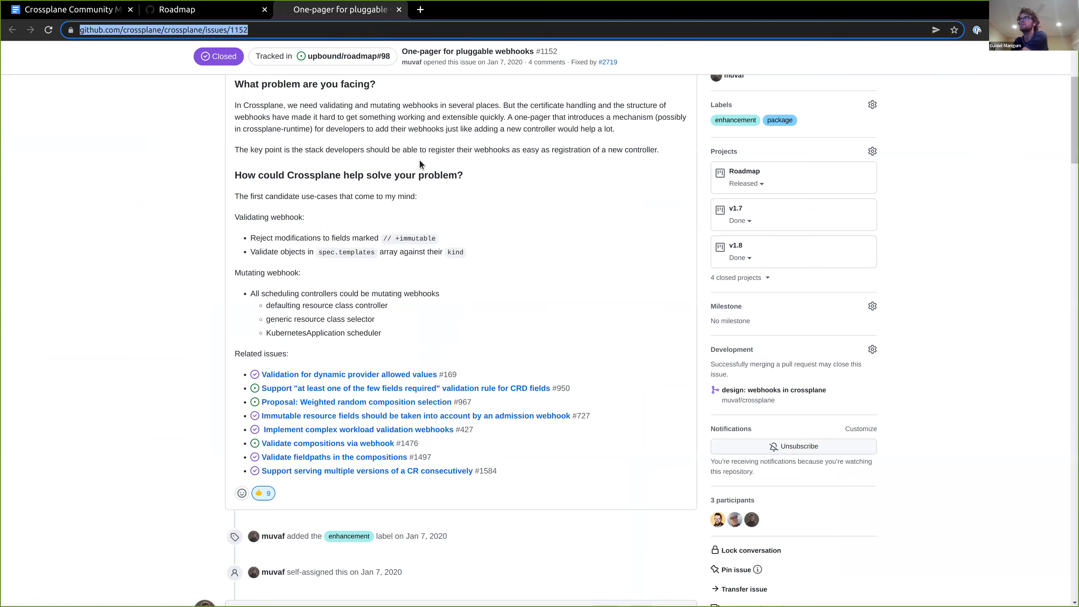
pyautogui.scroll(1, 421, 154)
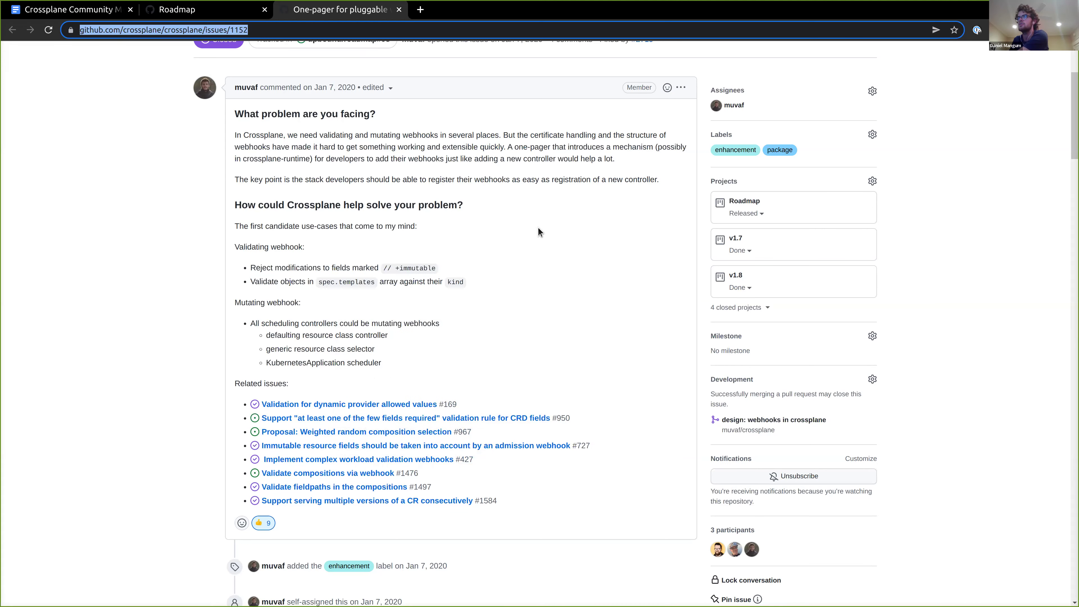
pyautogui.scroll(-2, 538, 227)
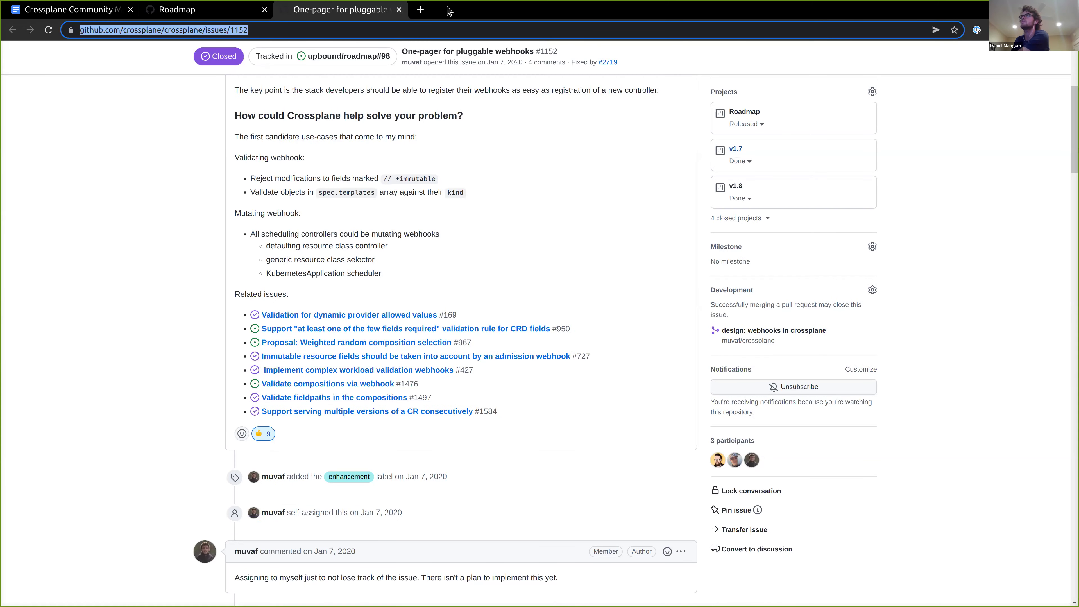
# Close the webhooks issue, copy the Crossplane scalability card link, and paste it into an incognito window.
pyautogui.hotkey('ctrl', 'w')
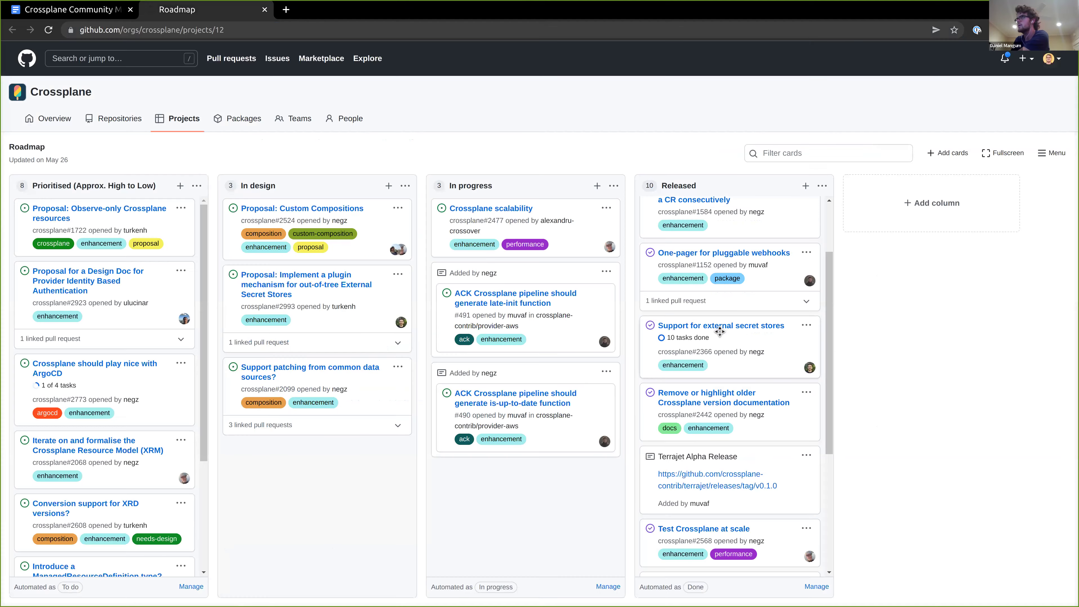
pyautogui.scroll(-5, 720, 332)
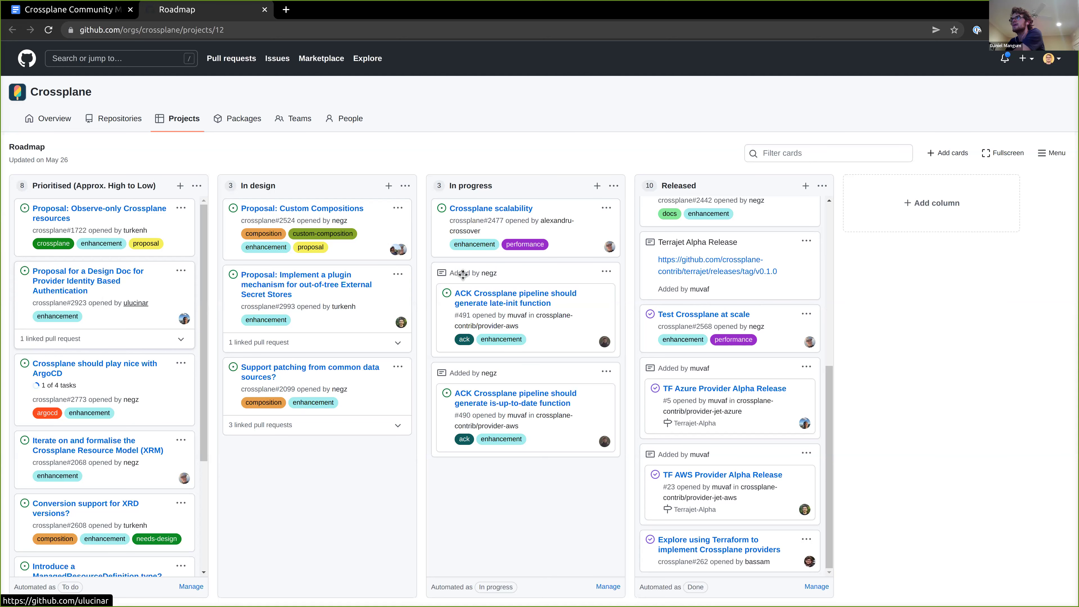
pyautogui.rightClick(501, 213)
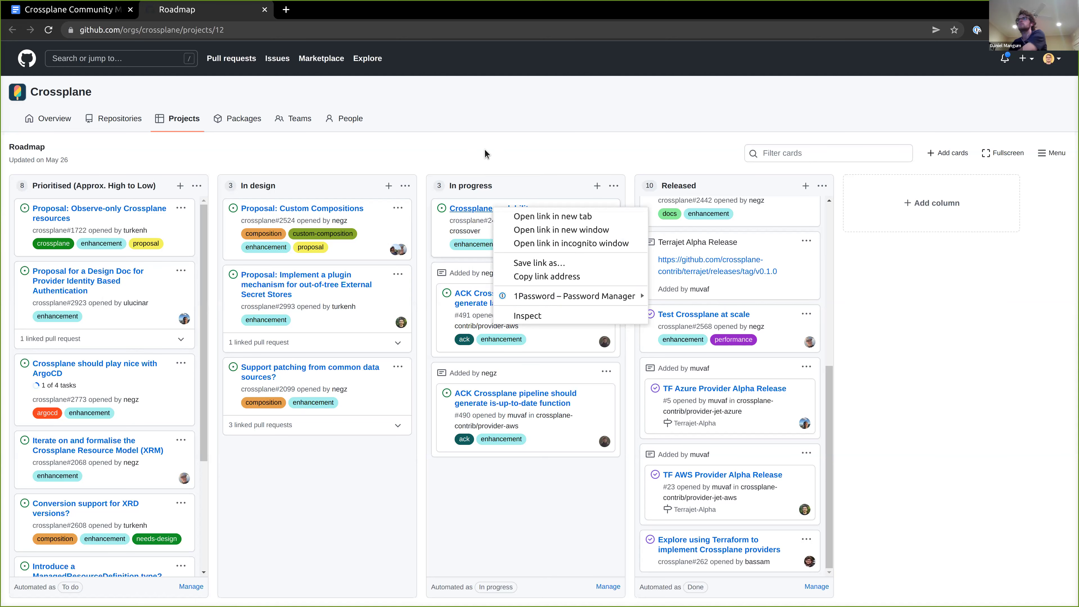
pyautogui.click(487, 152)
pyautogui.rightClick(510, 212)
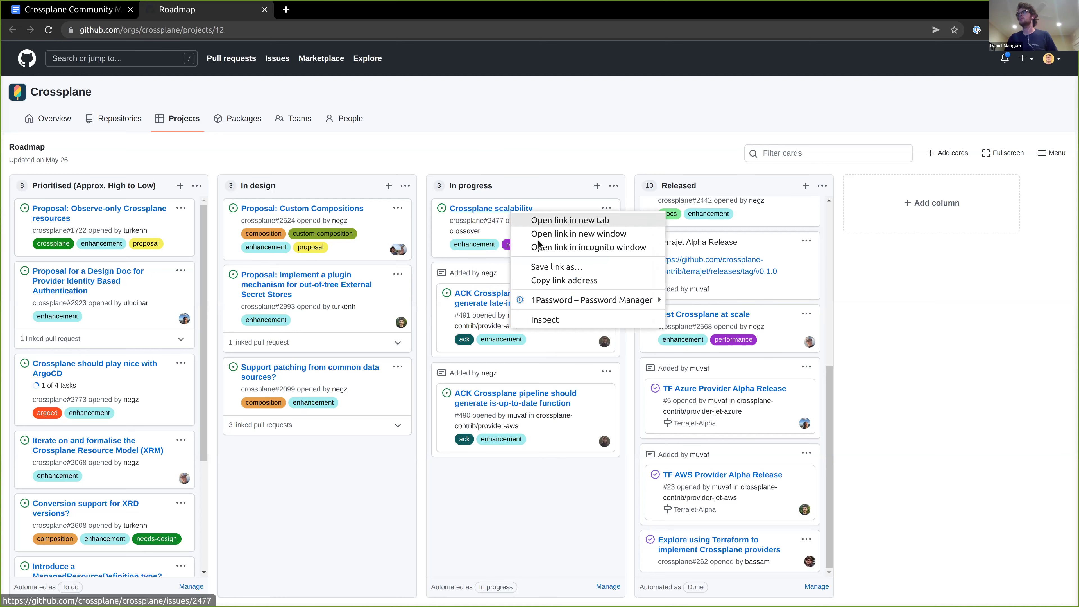
pyautogui.click(542, 280)
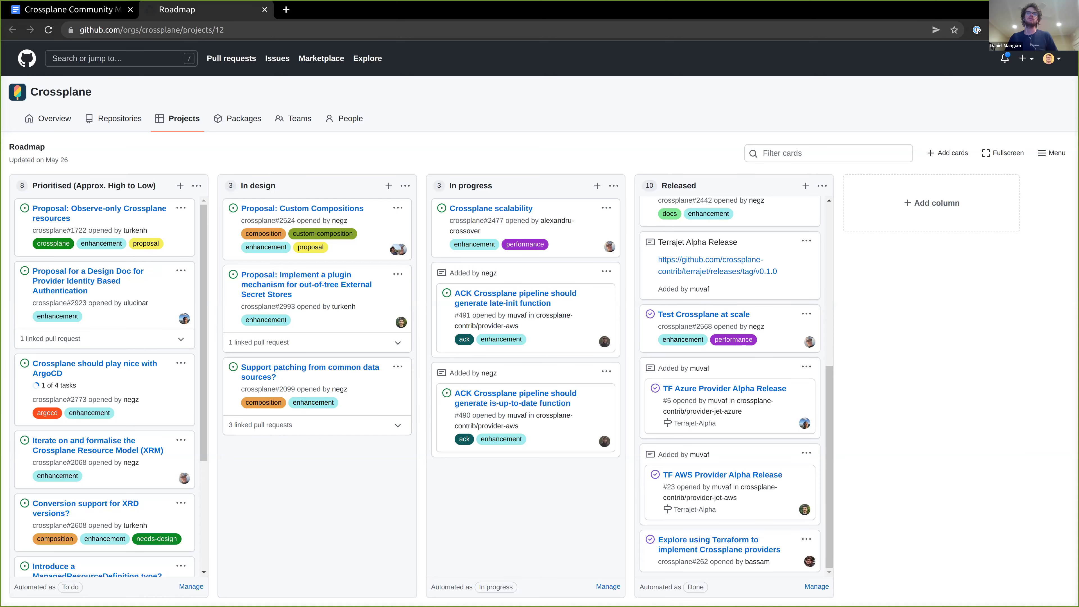
pyautogui.hotkey('ctrl', 'shift', 'n')
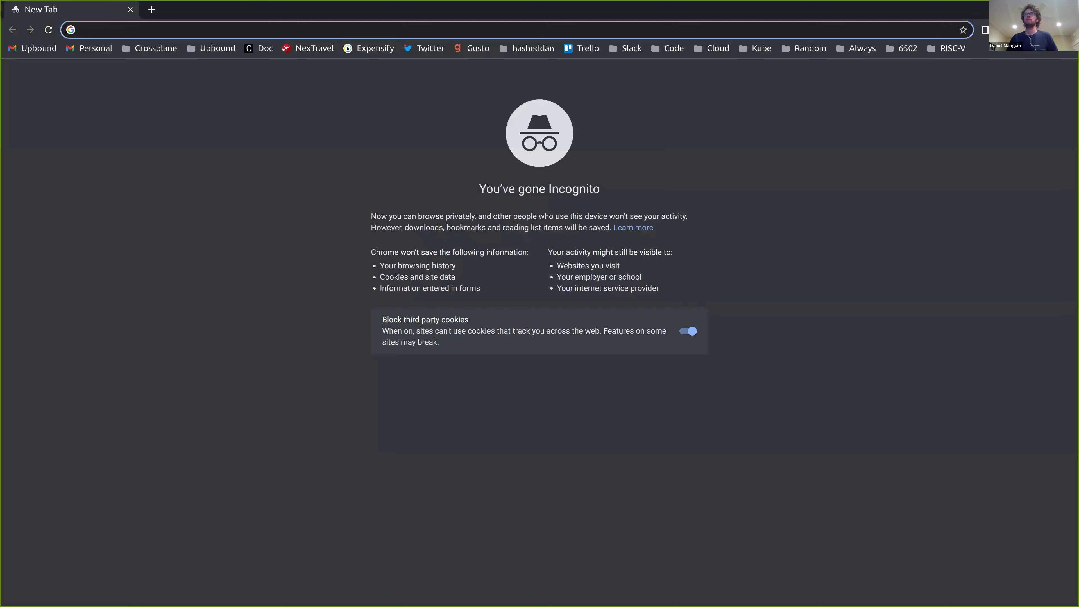
pyautogui.write('https://github.com/crossplane/crossplane/issues/2477')
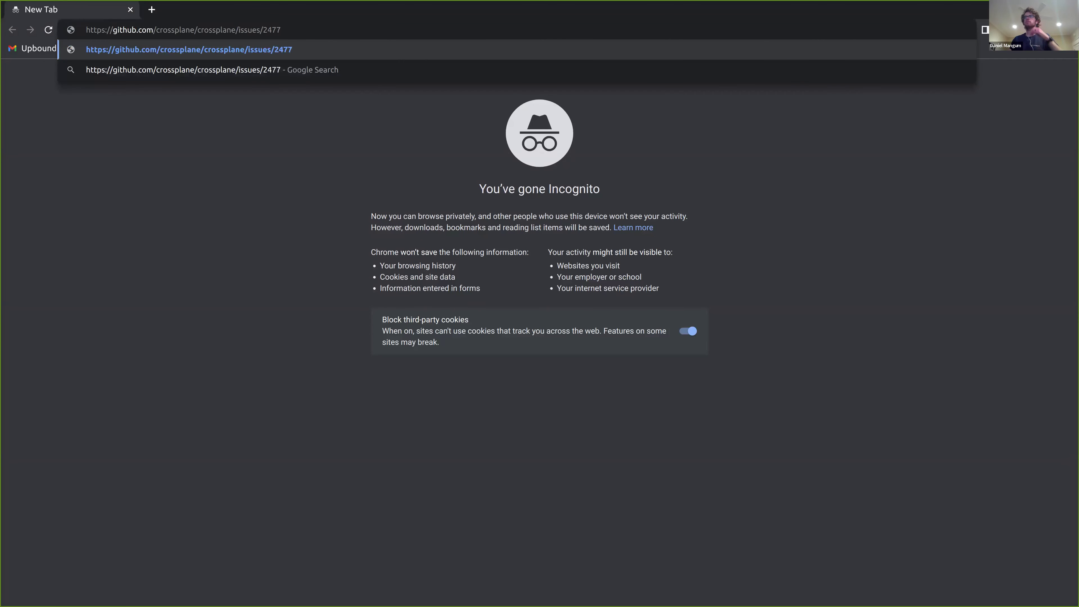
# Load issue #2477 Crossplane scalability and read through its comment timeline and linked issues.
pyautogui.press('Return')
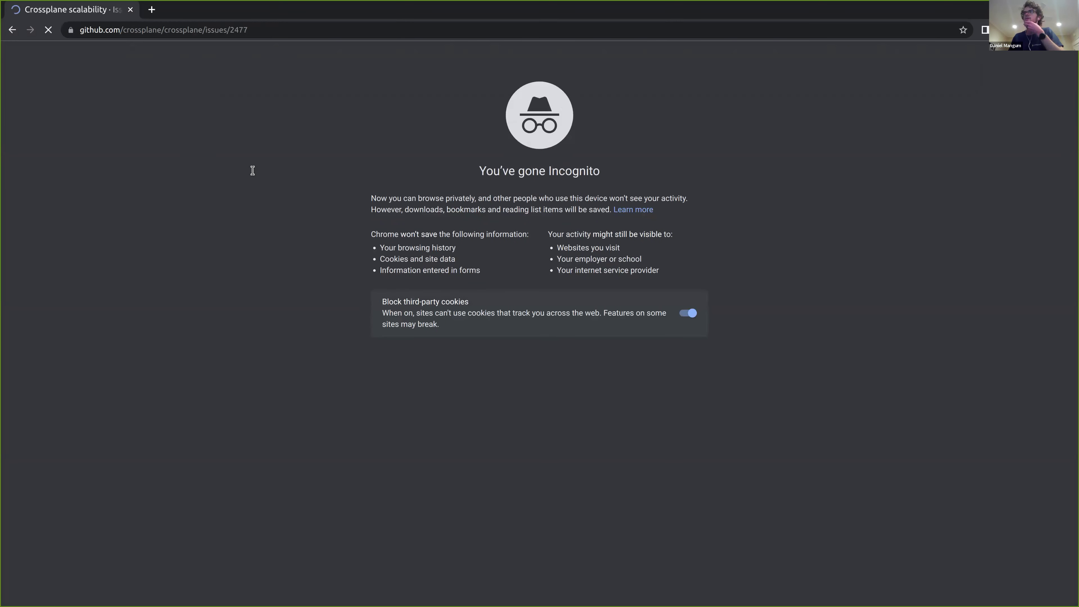
pyautogui.scroll(-2, 408, 306)
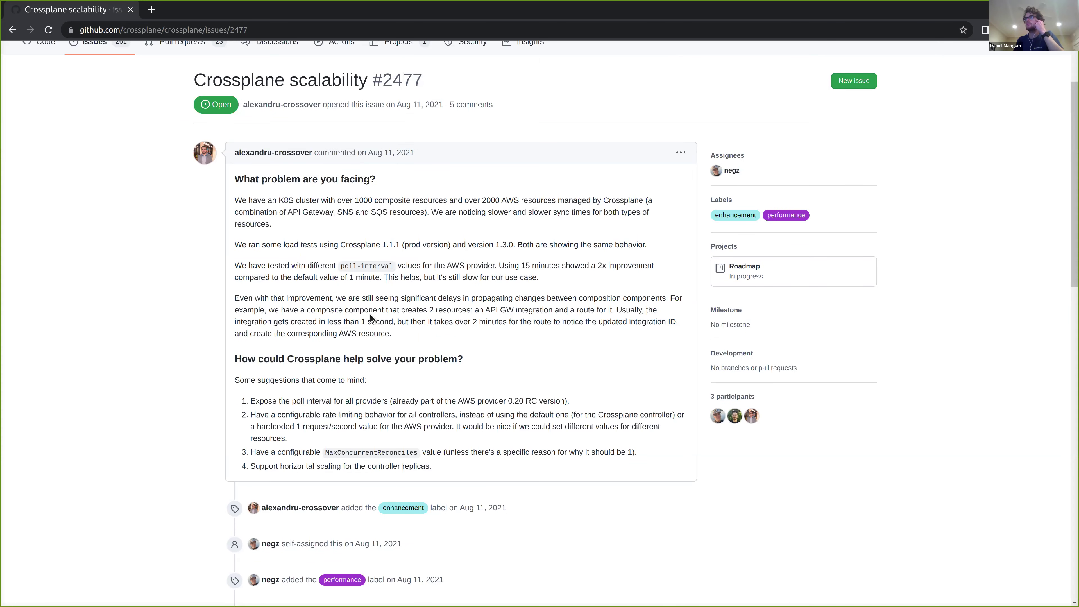
pyautogui.scroll(-12, 370, 313)
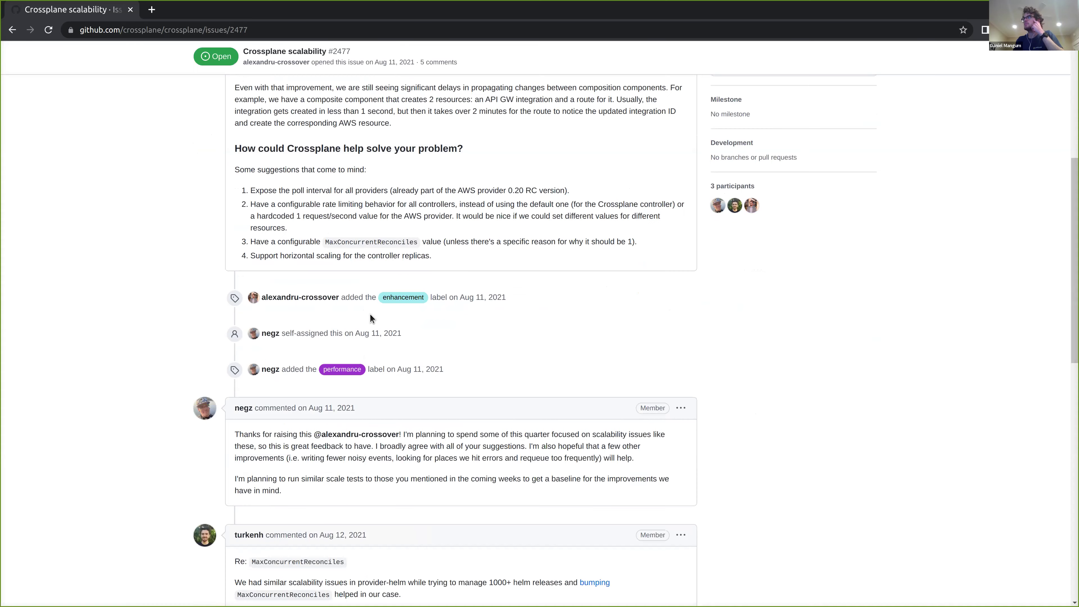
pyautogui.scroll(-3, 372, 316)
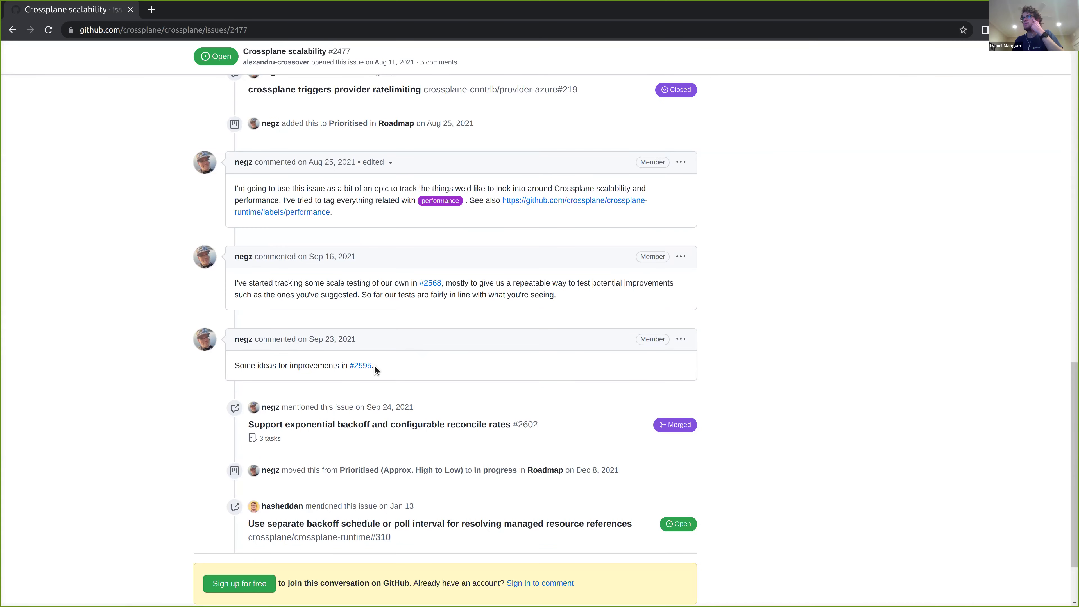
pyautogui.moveTo(366, 368)
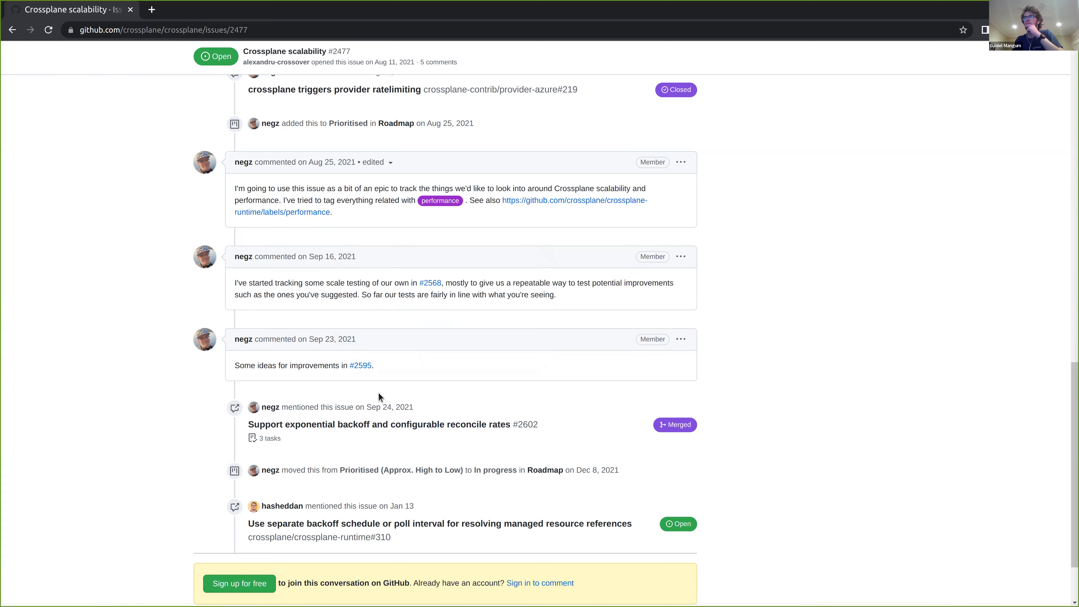
pyautogui.moveTo(372, 427)
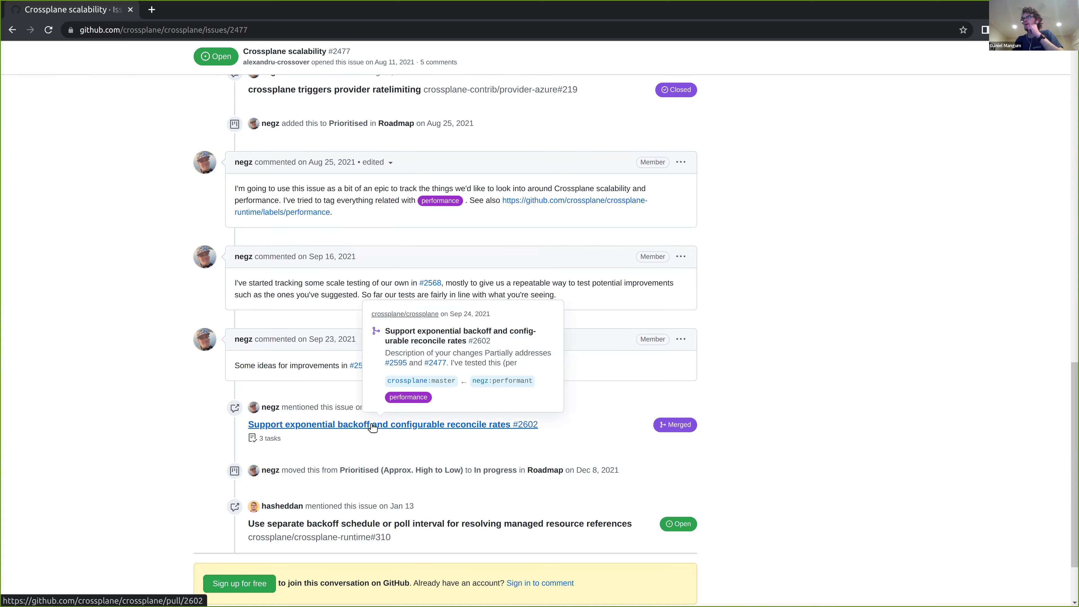
pyautogui.scroll(7, 383, 371)
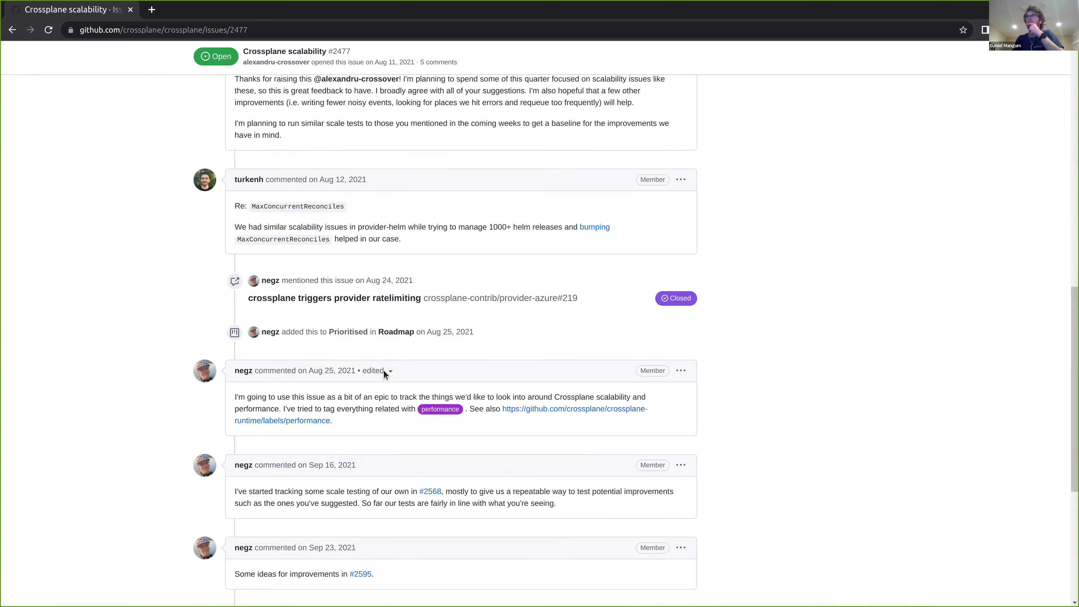
pyautogui.scroll(7, 383, 370)
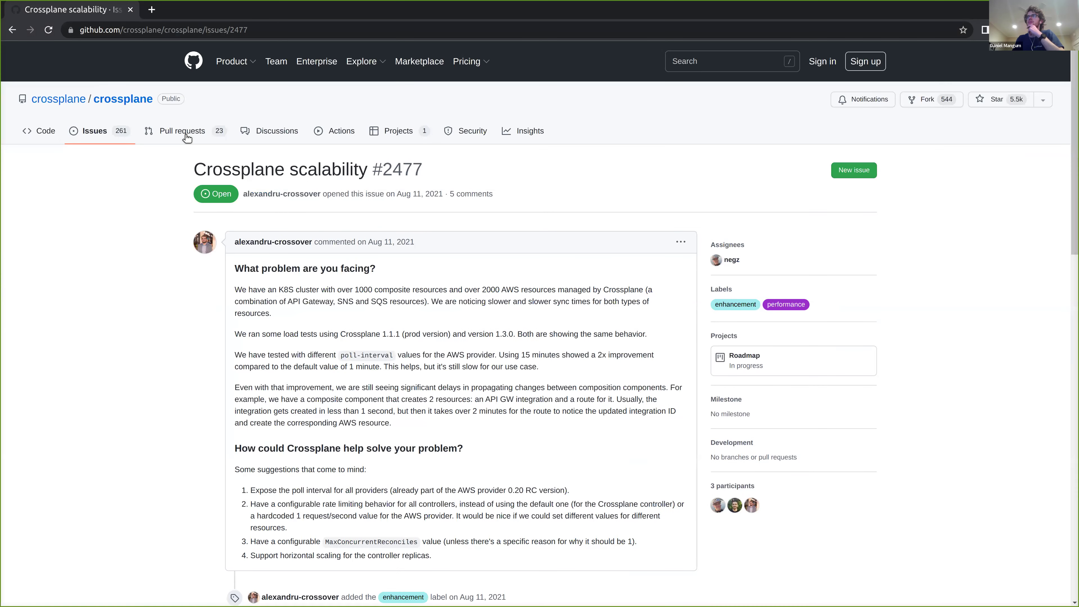
# Find merged PR #3176 'Parallelize package API establisher' among closed pull requests and read its conversation.
pyautogui.click(187, 132)
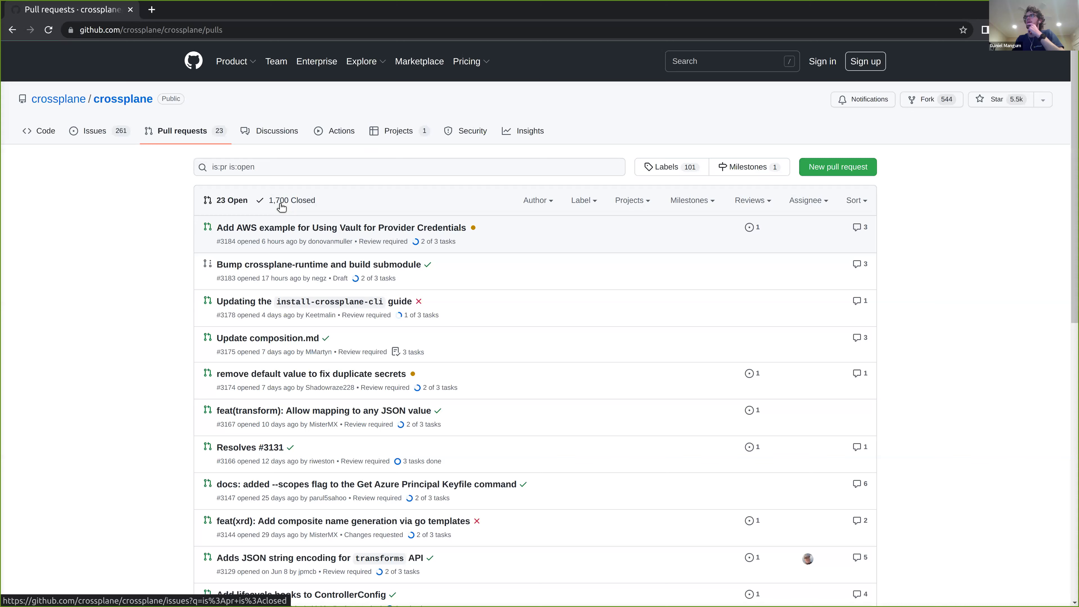
pyautogui.click(281, 206)
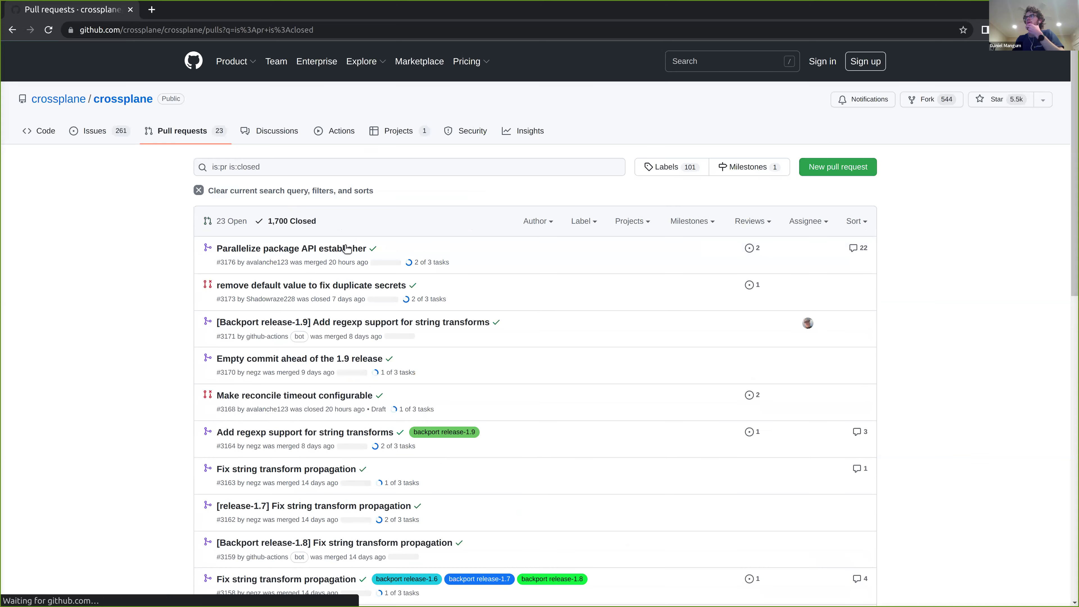
pyautogui.click(344, 250)
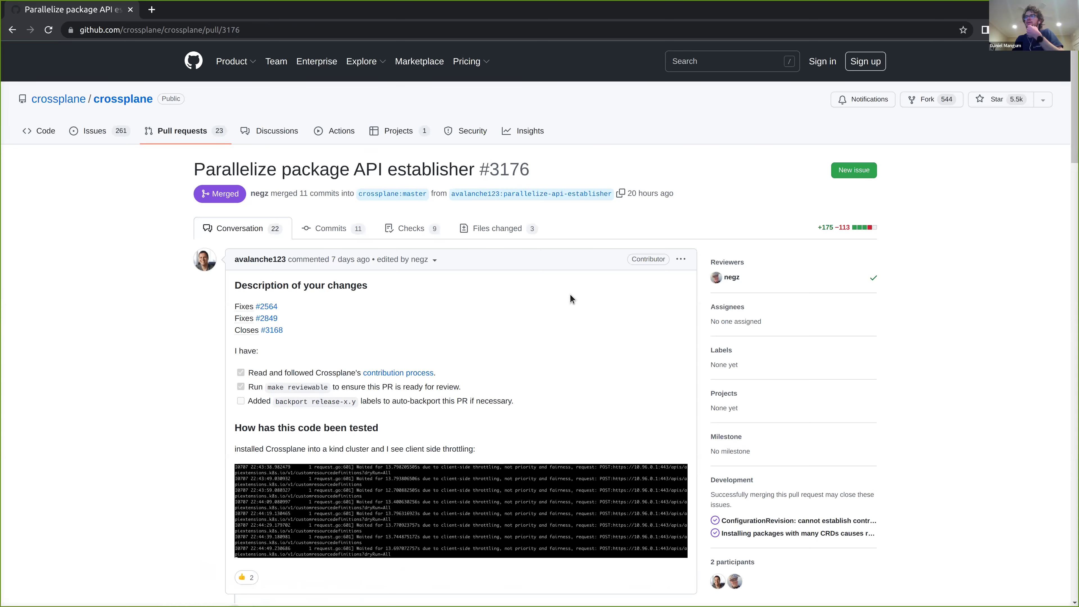
pyautogui.scroll(-2, 570, 295)
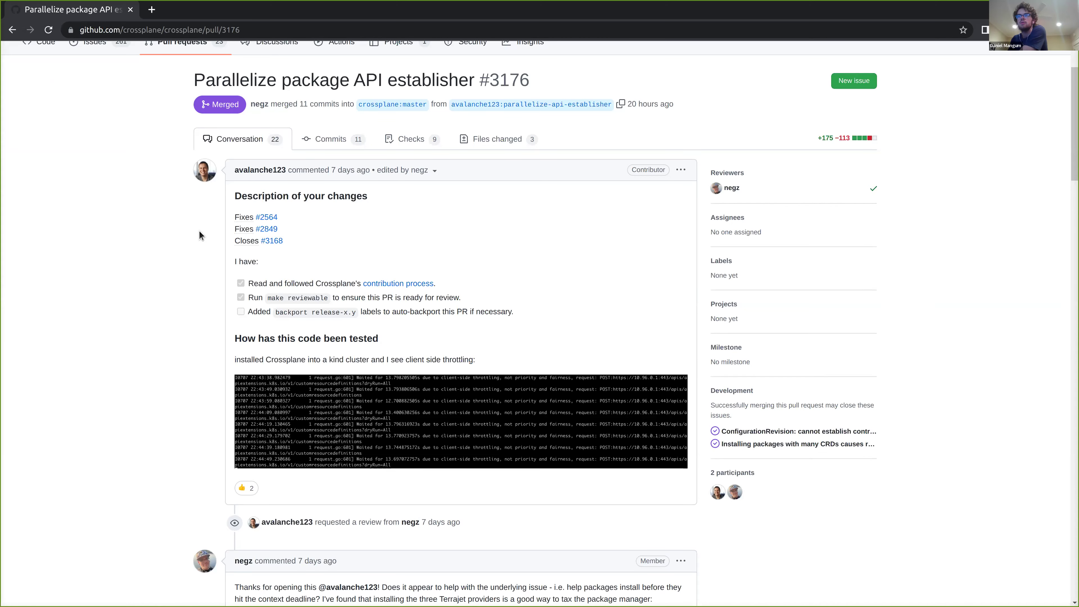
pyautogui.scroll(-3, 217, 326)
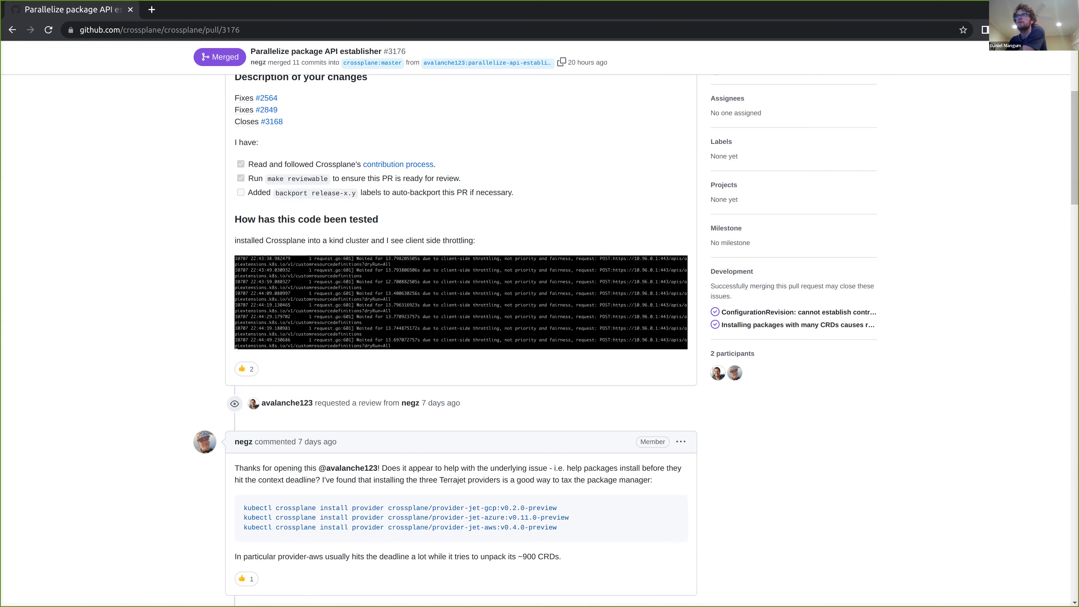
# Return to the Roadmap board window and copy the 'Proposal: Custom Compositions' card's link.
pyautogui.hotkey('alt', 'Tab')
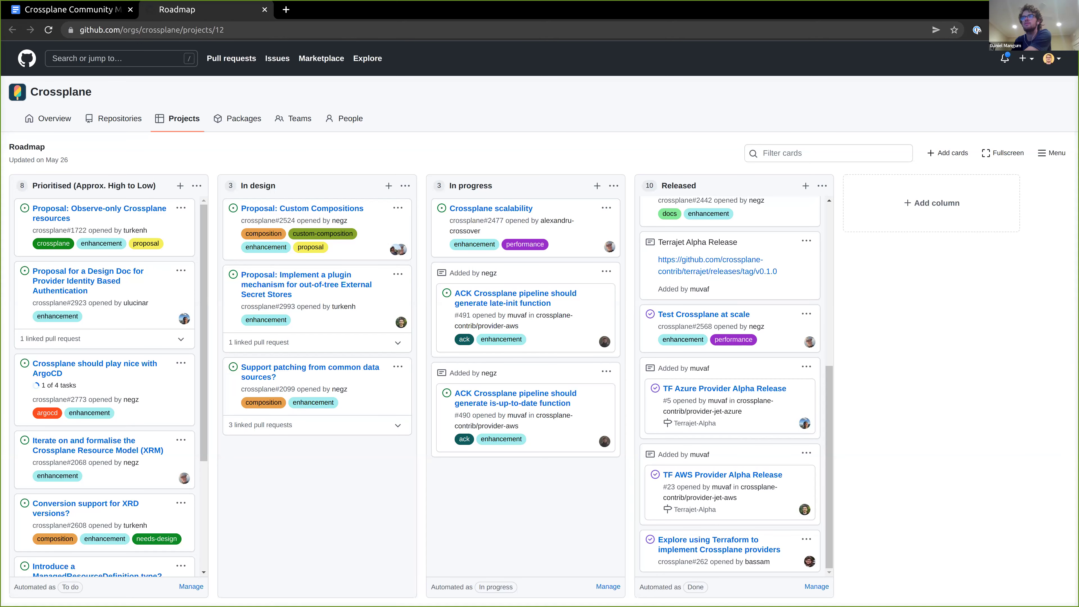
pyautogui.rightClick(333, 208)
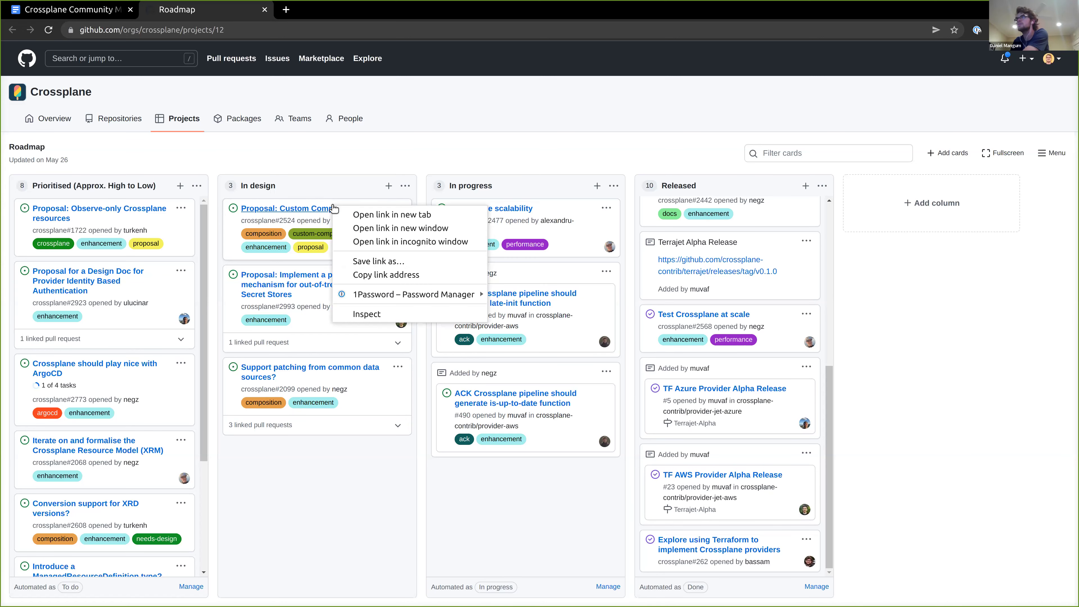
pyautogui.click(381, 275)
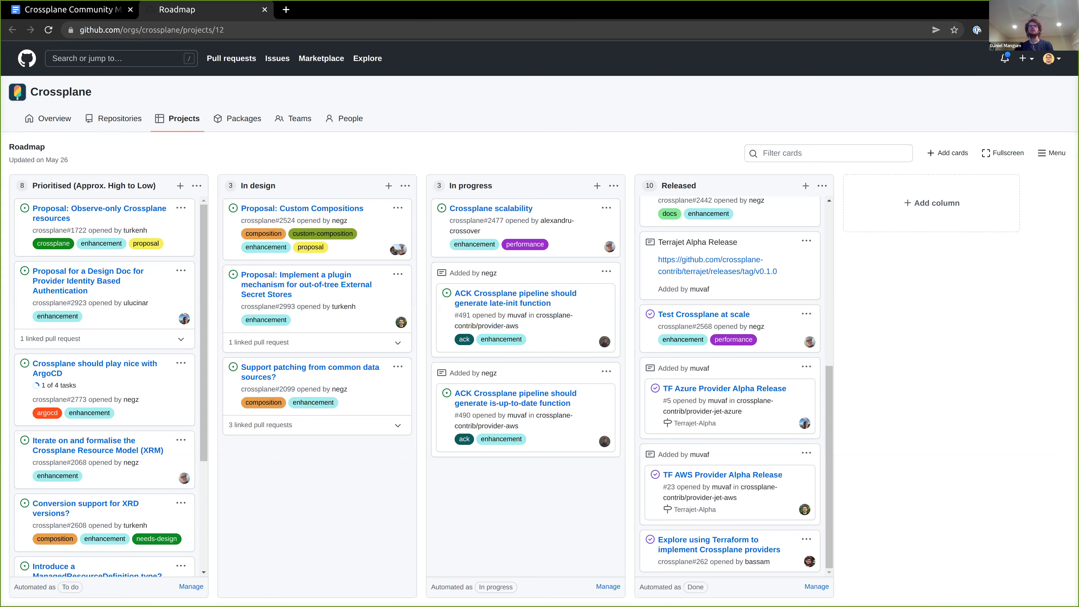
pyautogui.hotkey('alt', 'Tab')
pyautogui.doubleClick(157, 32)
pyautogui.hotkey('ctrl', 'a')
pyautogui.hotkey('ctrl', 'v')
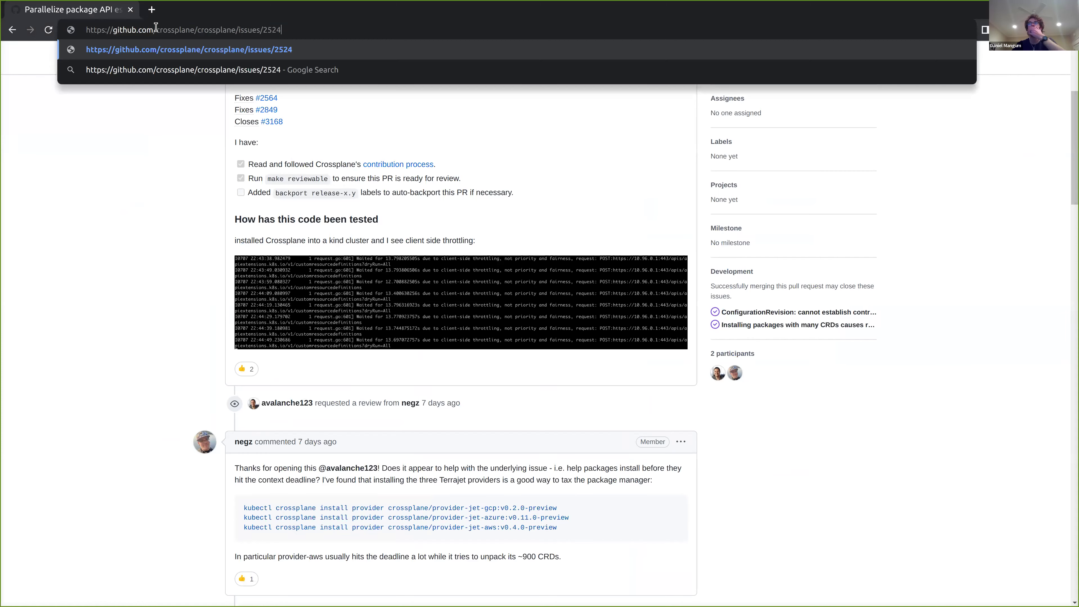
pyautogui.press('Return')
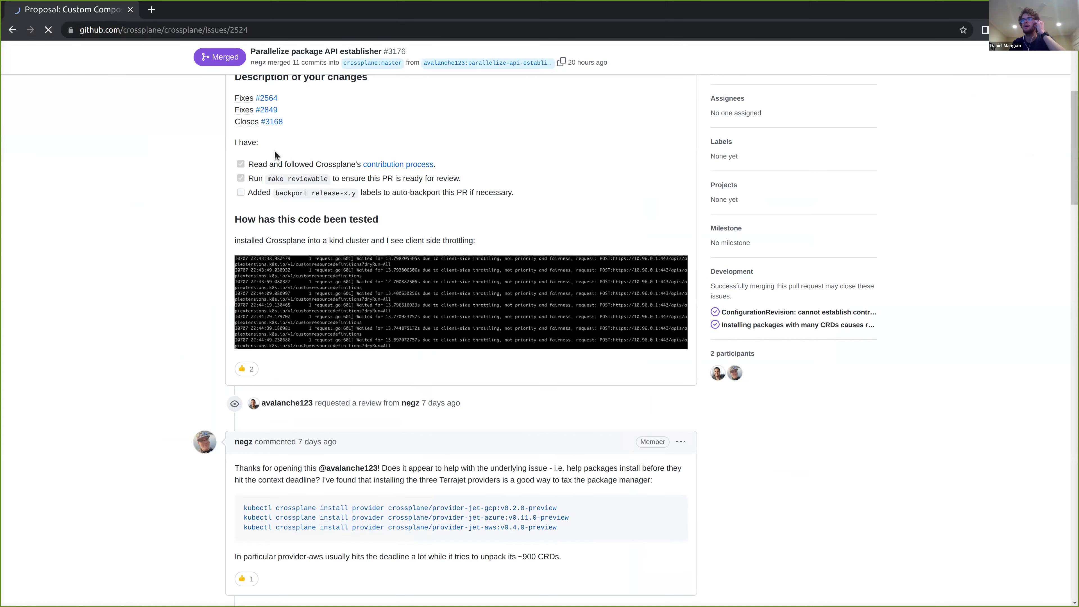
pyautogui.scroll(-3, 285, 189)
pyautogui.scroll(-8, 549, 174)
pyautogui.scroll(-7, 472, 379)
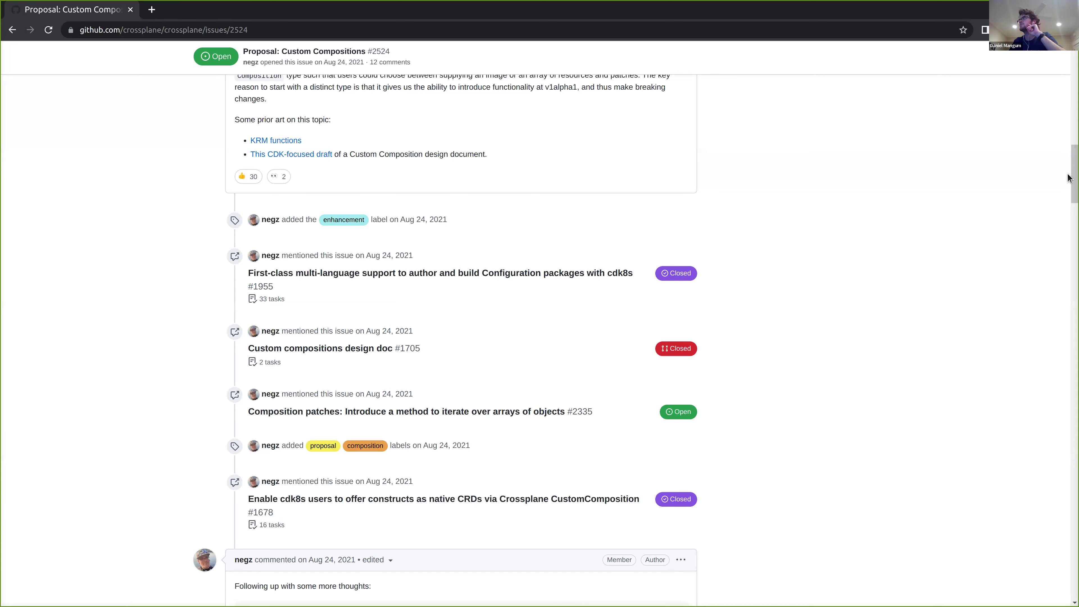
pyautogui.moveTo(1069, 179); pyautogui.dragTo(995, 373)
pyautogui.scroll(-15, 991, 360)
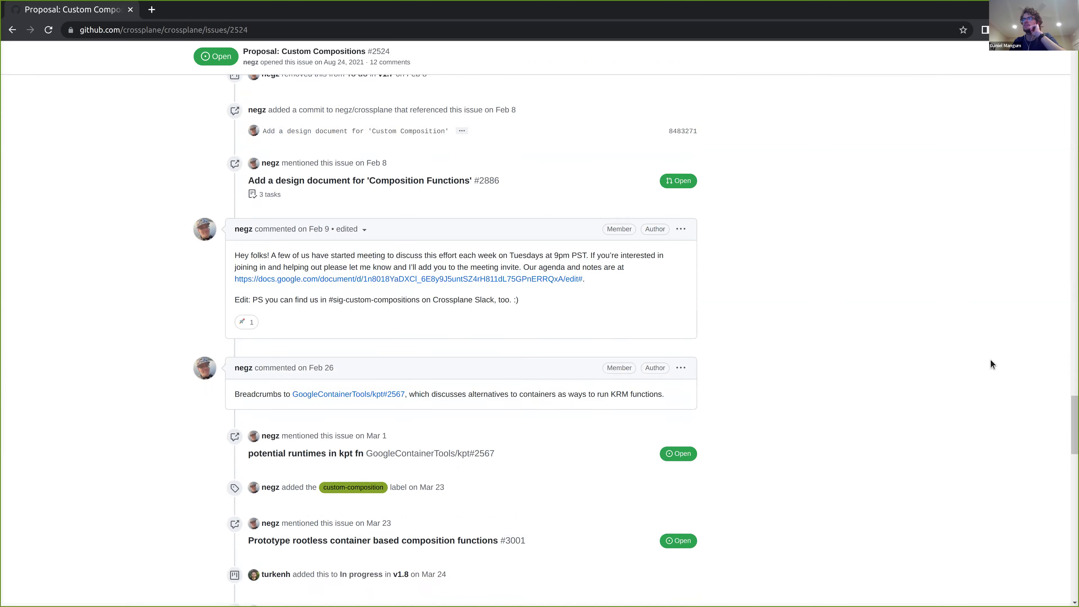
pyautogui.scroll(-10, 992, 364)
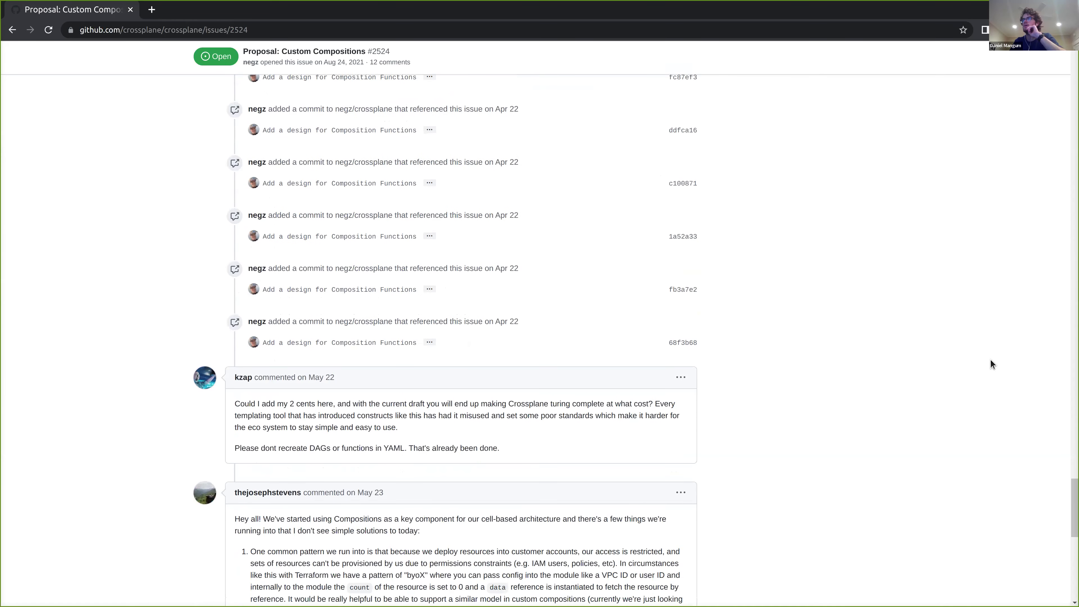
pyautogui.scroll(-5, 991, 361)
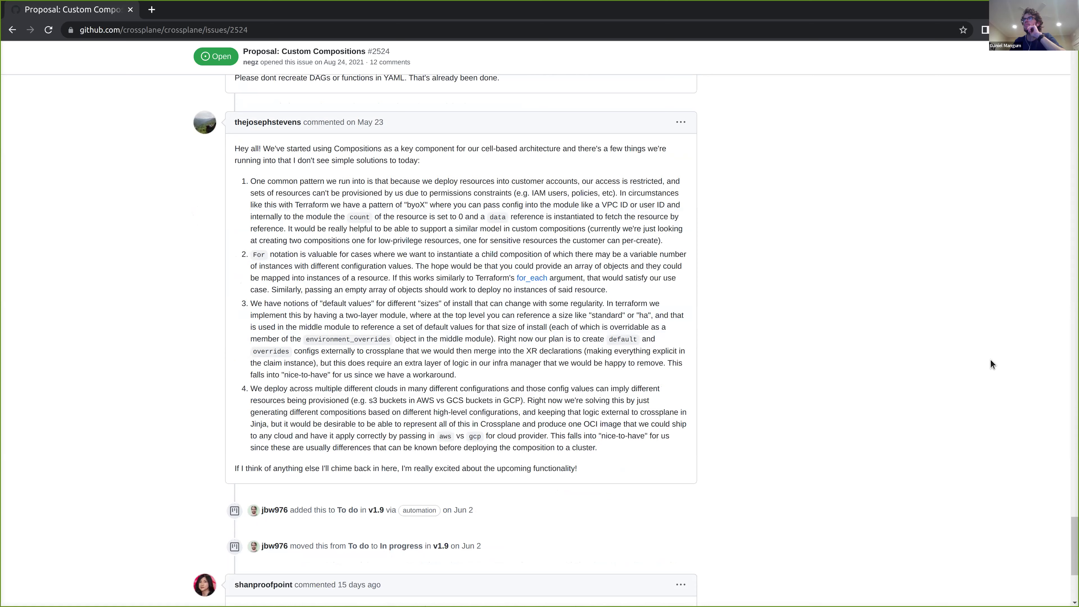
pyautogui.scroll(-4, 989, 360)
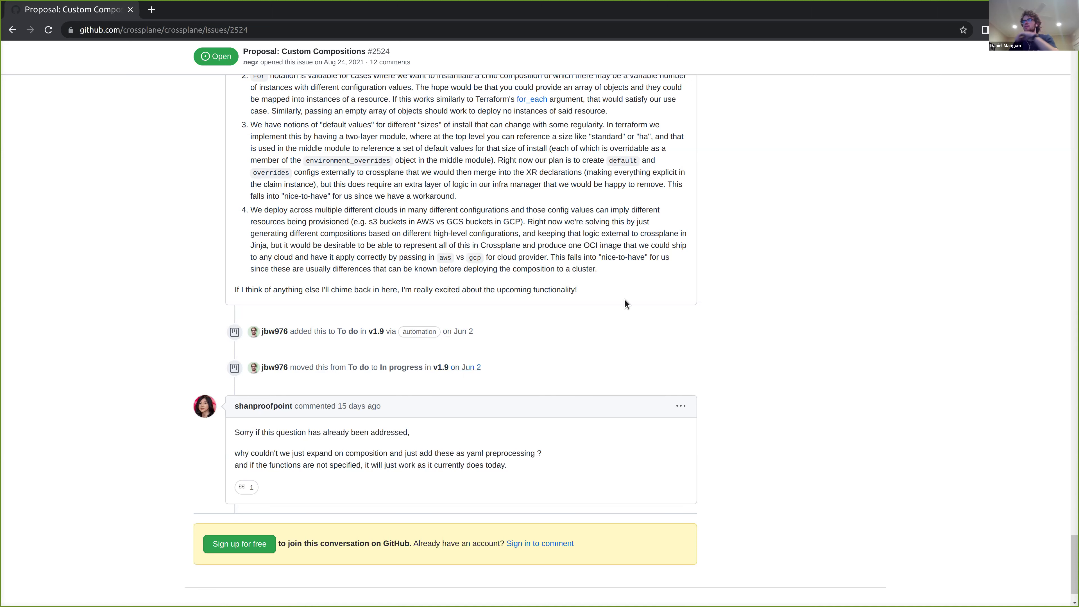
pyautogui.scroll(5, 616, 290)
# Scroll up issue #2524's timeline to the 'Add a design document for Custom Composition' commit (7713b88).
pyautogui.scroll(1, 610, 269)
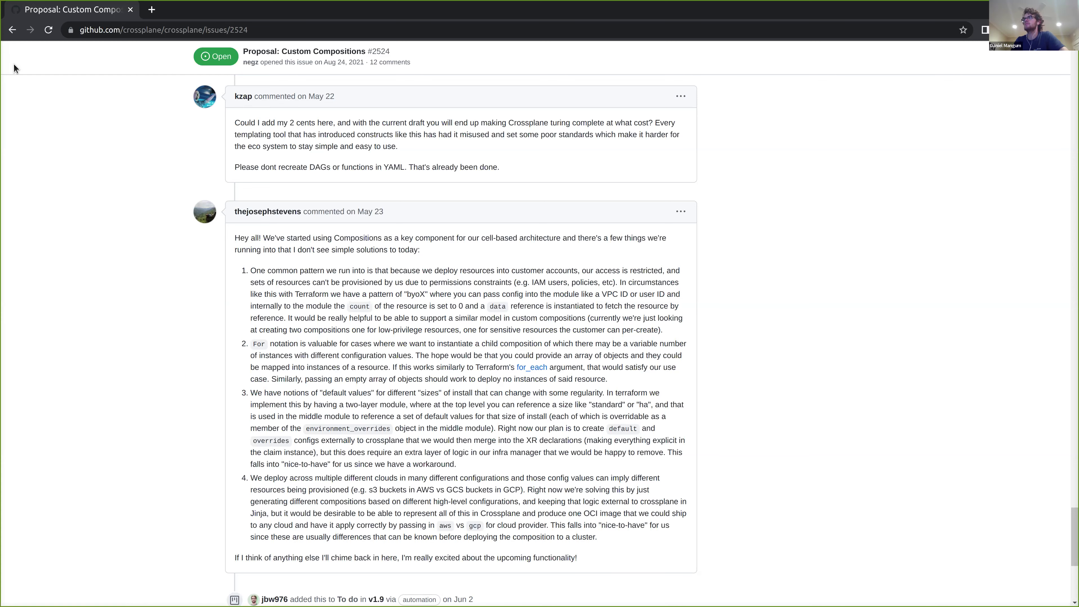
pyautogui.scroll(15, 689, 191)
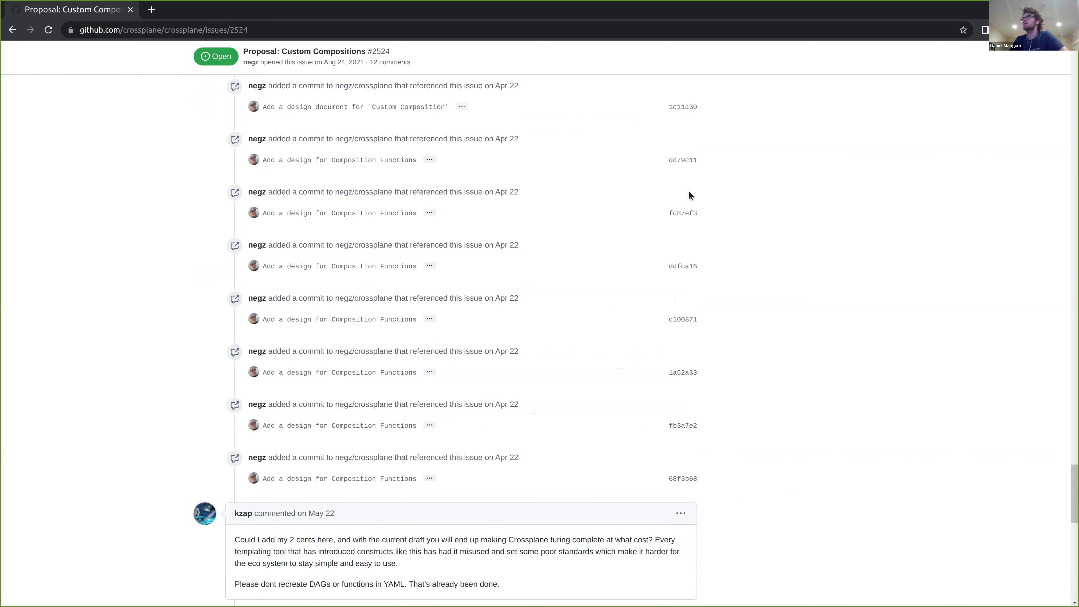
pyautogui.scroll(2, 689, 190)
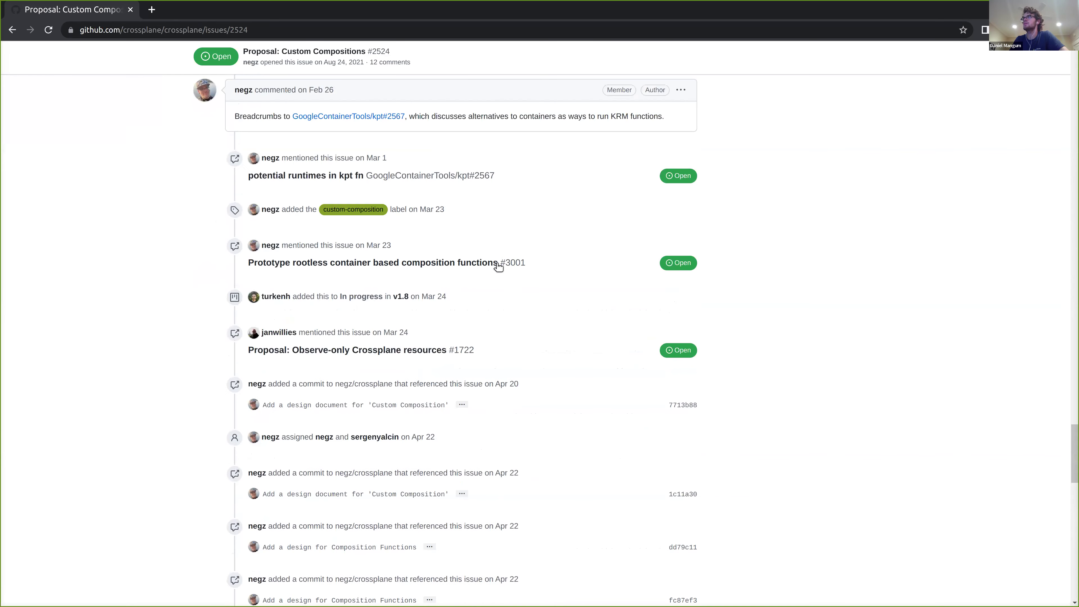
# Open commit 7713b88 and review the design-doc-custom-composition.md diff.
pyautogui.click(401, 408)
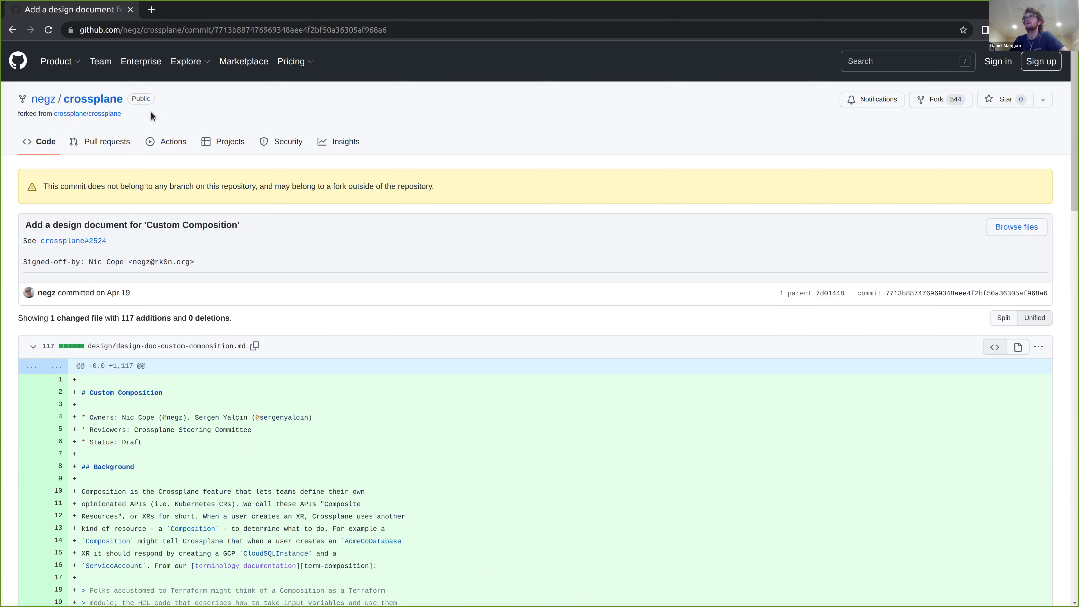
pyautogui.scroll(-6, 259, 191)
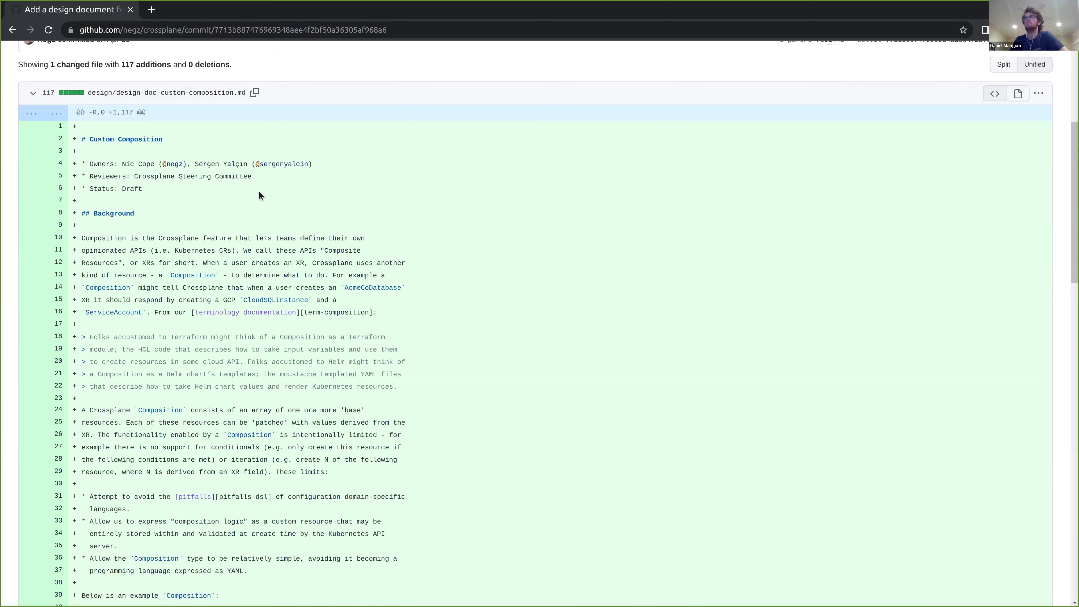
pyautogui.scroll(-5, 259, 196)
pyautogui.scroll(-2, 190, 166)
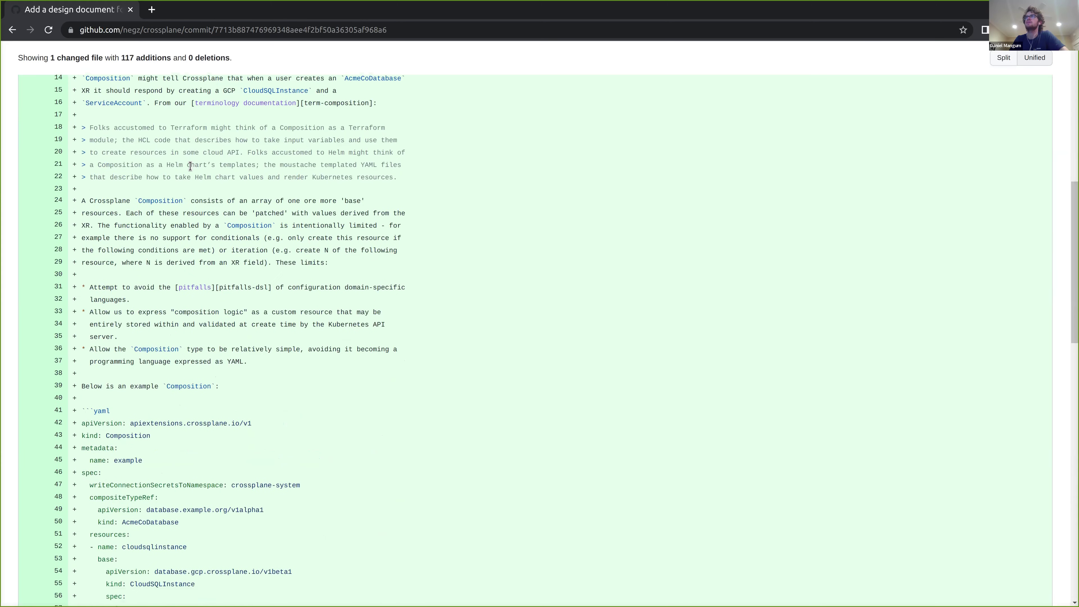
pyautogui.scroll(7, 127, 127)
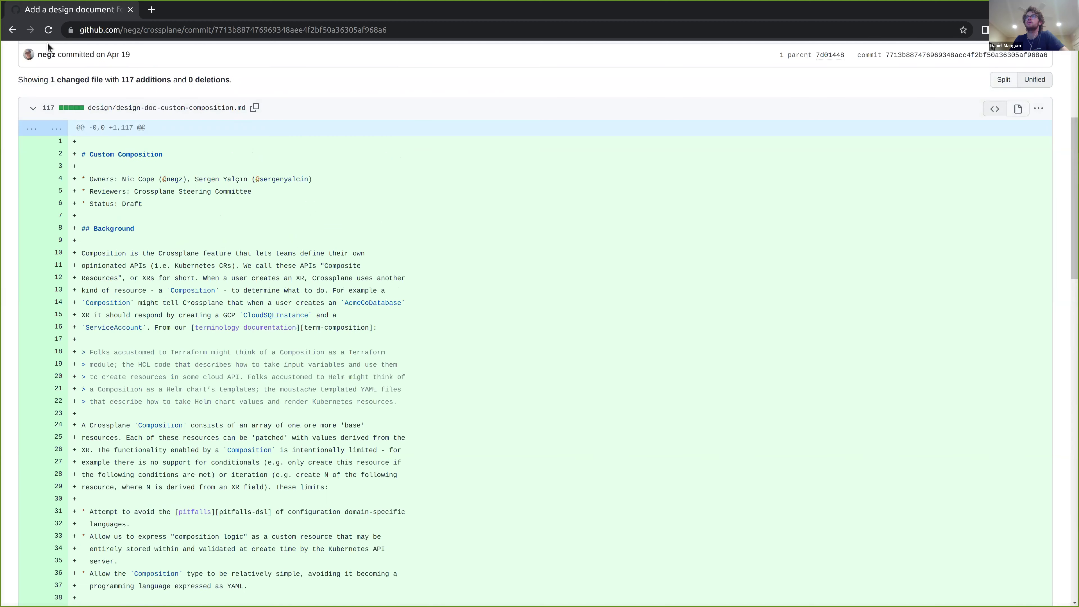
# Go back to the Custom Compositions issue #2524 page.
pyautogui.click(12, 33)
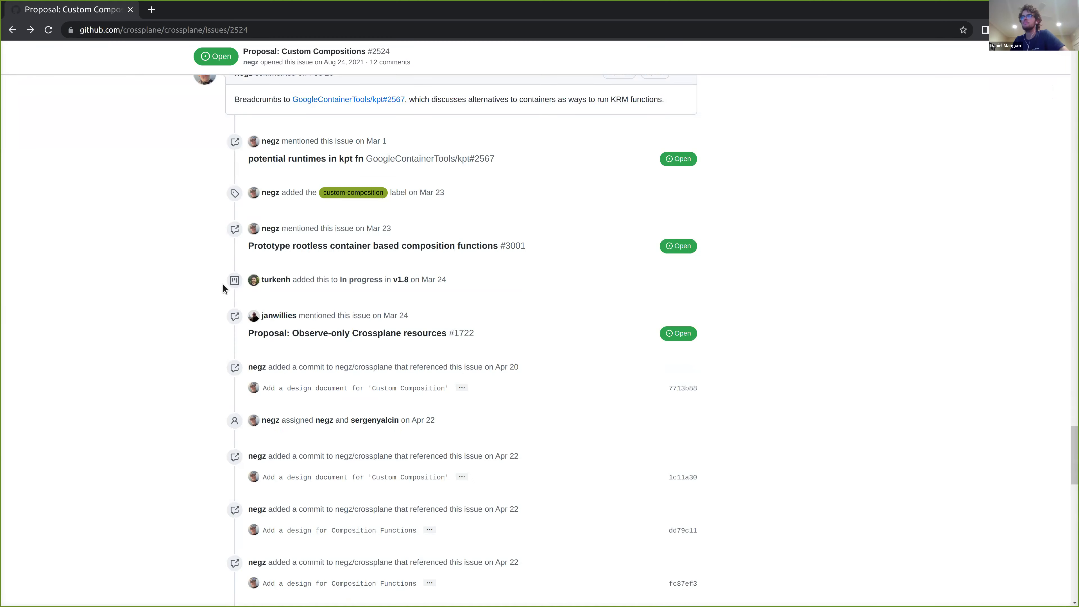
pyautogui.scroll(10, 225, 255)
pyautogui.scroll(1, 228, 43)
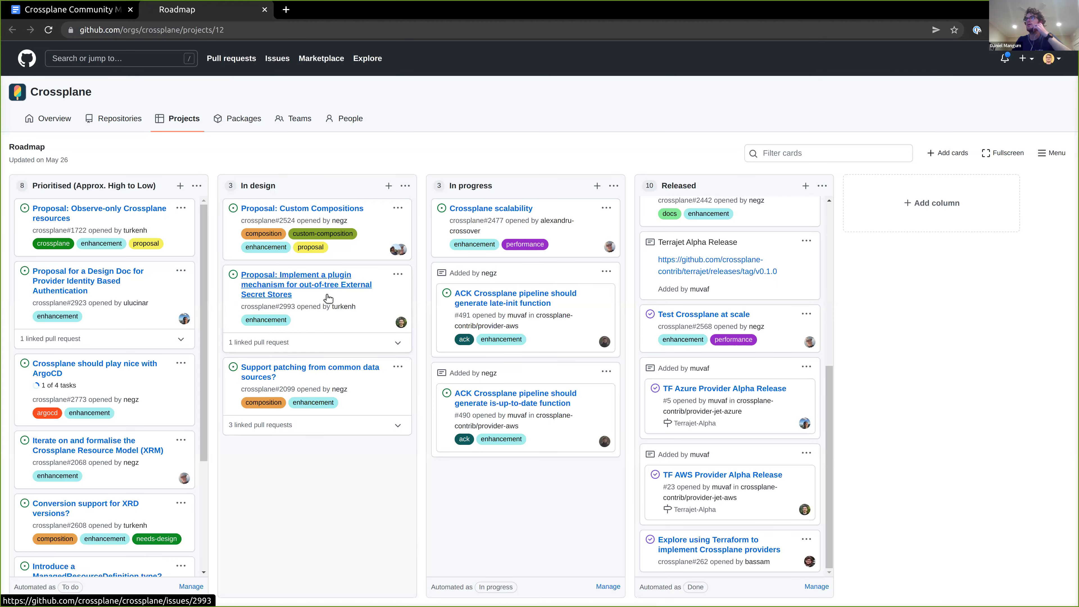
# Copy the link of the Roadmap board's #2993 plugin-mechanism proposal card.
pyautogui.rightClick(314, 289)
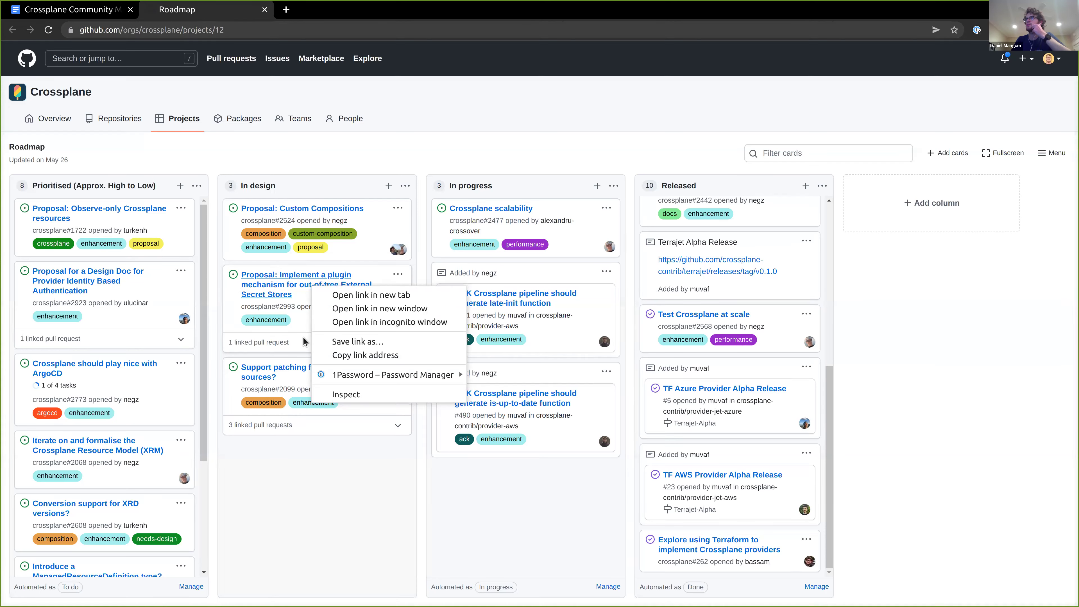
pyautogui.click(354, 352)
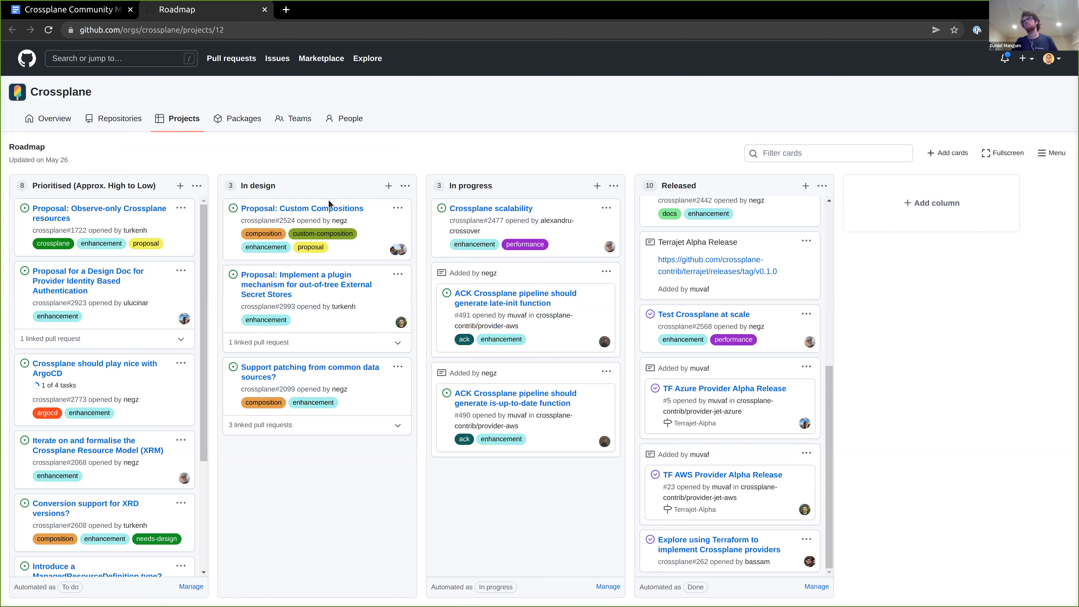
# Load issue #2993 in the other window from the copied link.
pyautogui.hotkey('alt', 'Tab')
pyautogui.click(233, 30)
pyautogui.write('https://github.com/crossplane/crossplane/issues/2993')
pyautogui.press('Return')
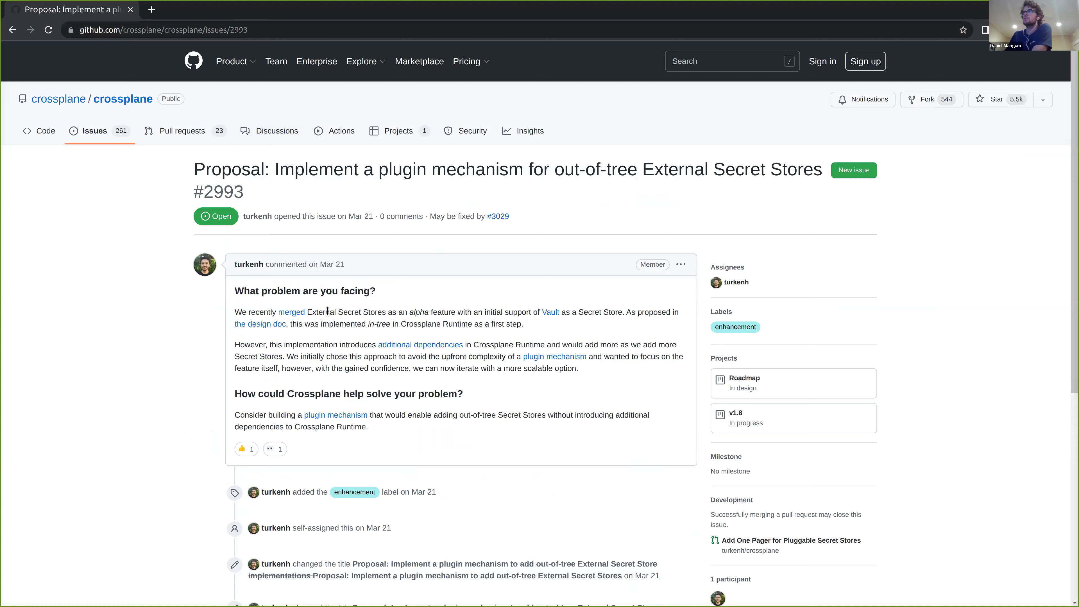
# Read through issue #2993 on out-of-tree External Secret Stores and its development links.
pyautogui.moveTo(292, 315)
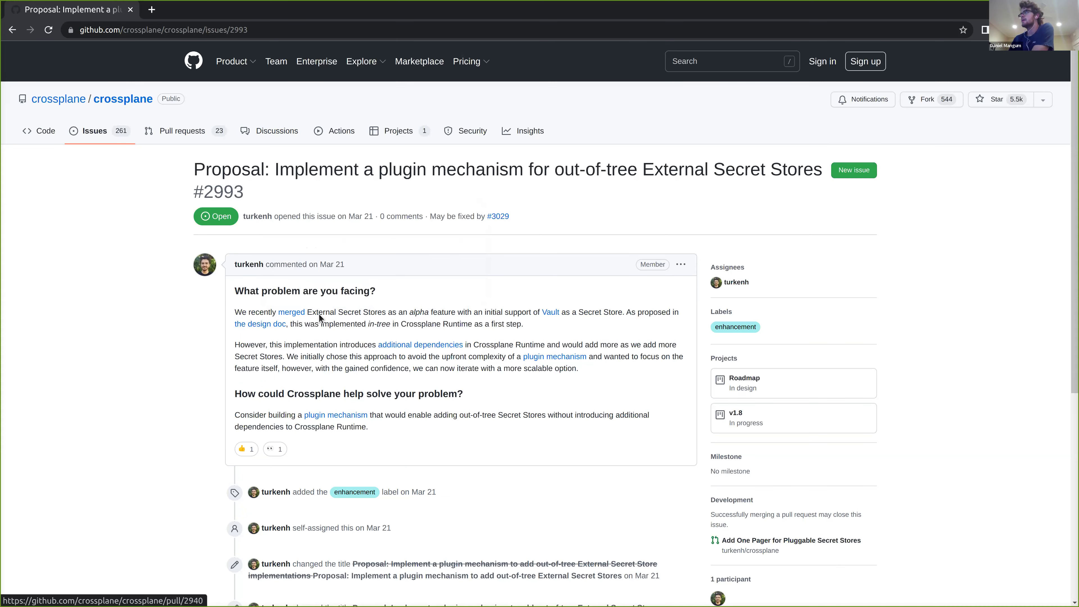
pyautogui.scroll(-2, 394, 206)
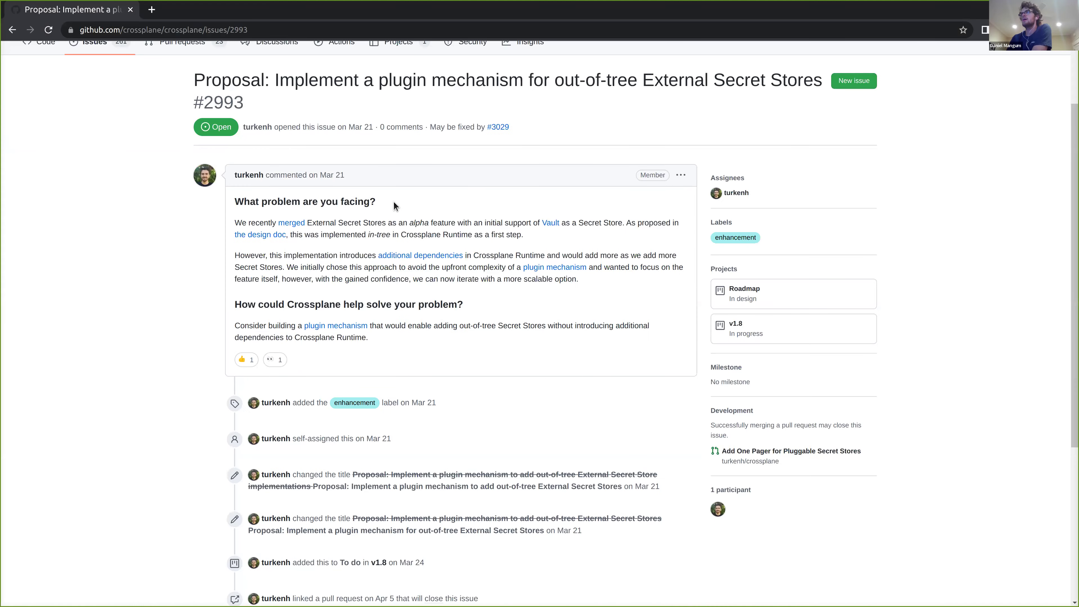
pyautogui.scroll(-5, 394, 206)
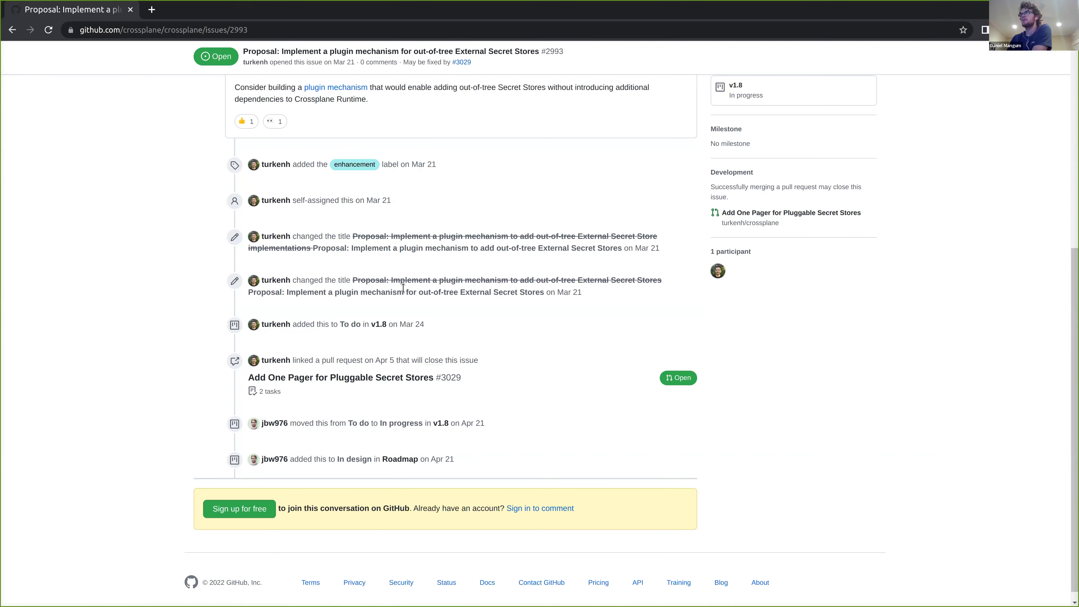
pyautogui.scroll(1, 412, 328)
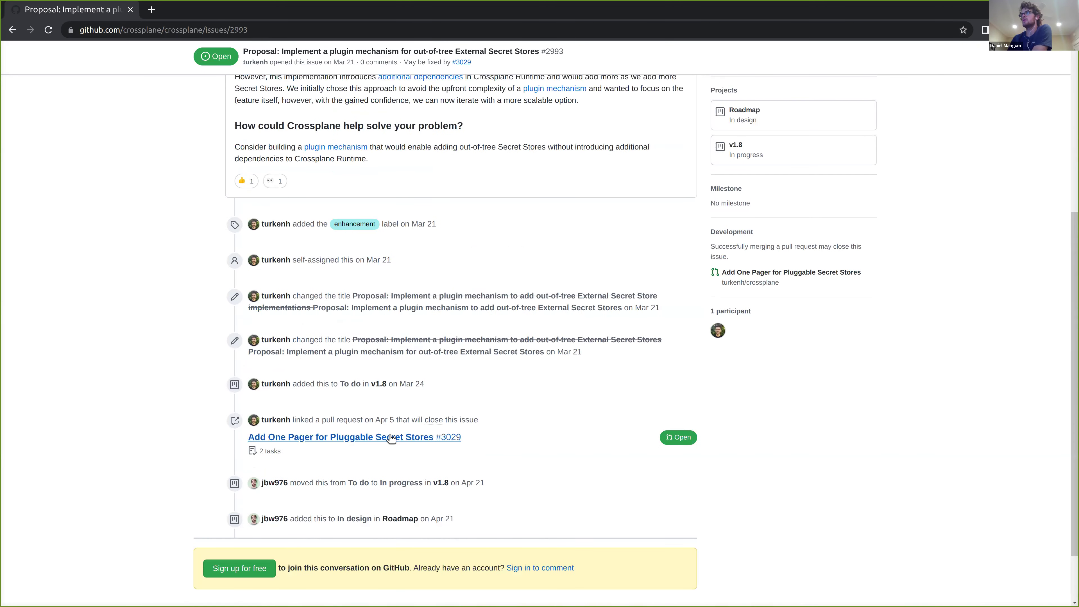
pyautogui.moveTo(389, 436)
pyautogui.scroll(2, 544, 291)
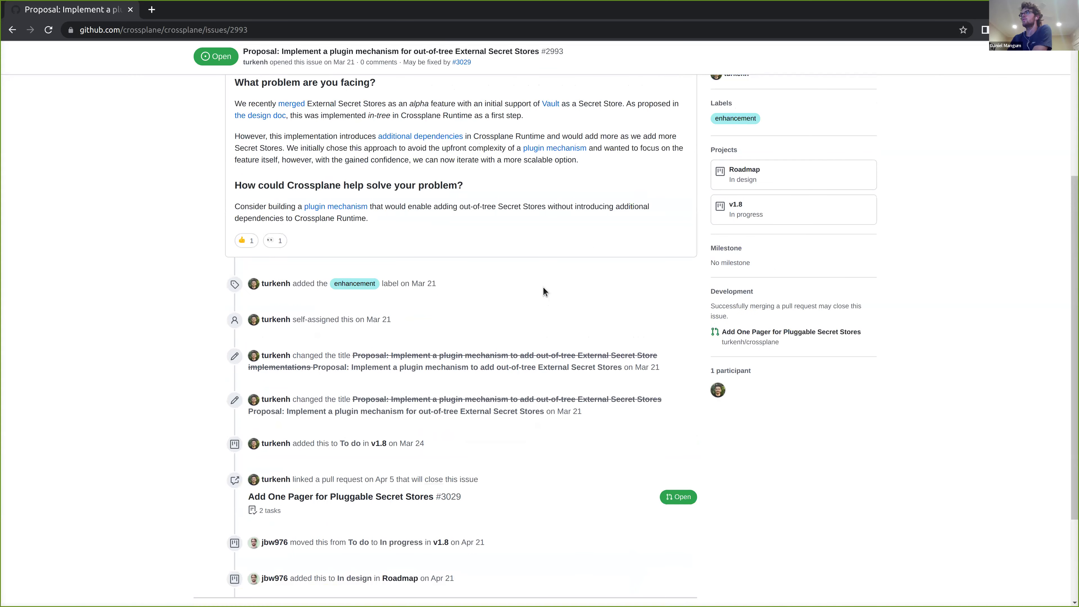
pyautogui.scroll(3, 544, 291)
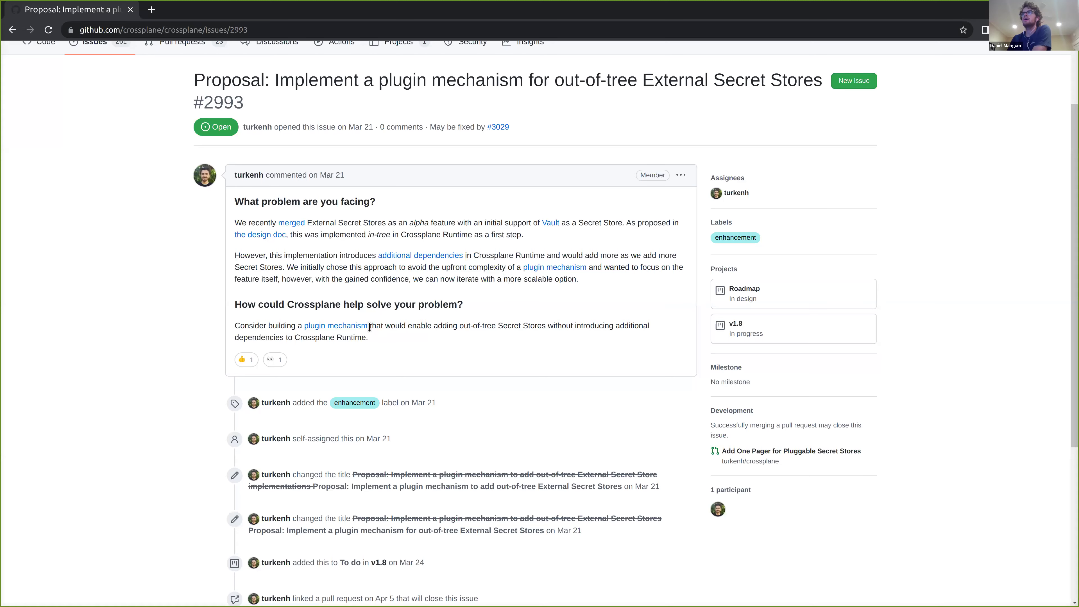
pyautogui.scroll(2, 376, 323)
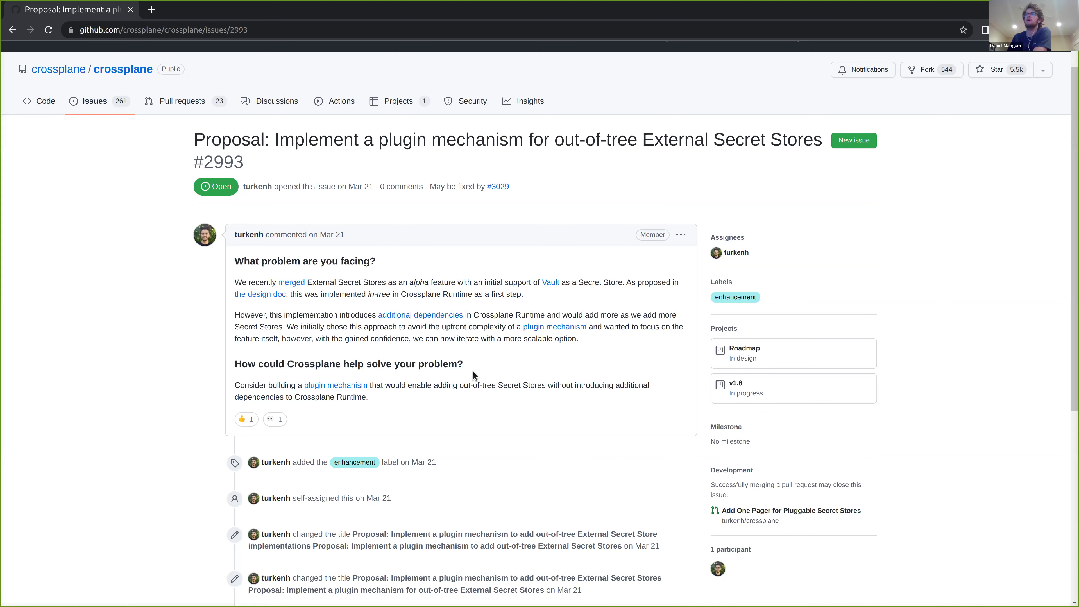
pyautogui.scroll(-5, 450, 407)
# Open pull request #3029 'Add One Pager for Pluggable Secret Stores' and read its conversation.
pyautogui.click(408, 467)
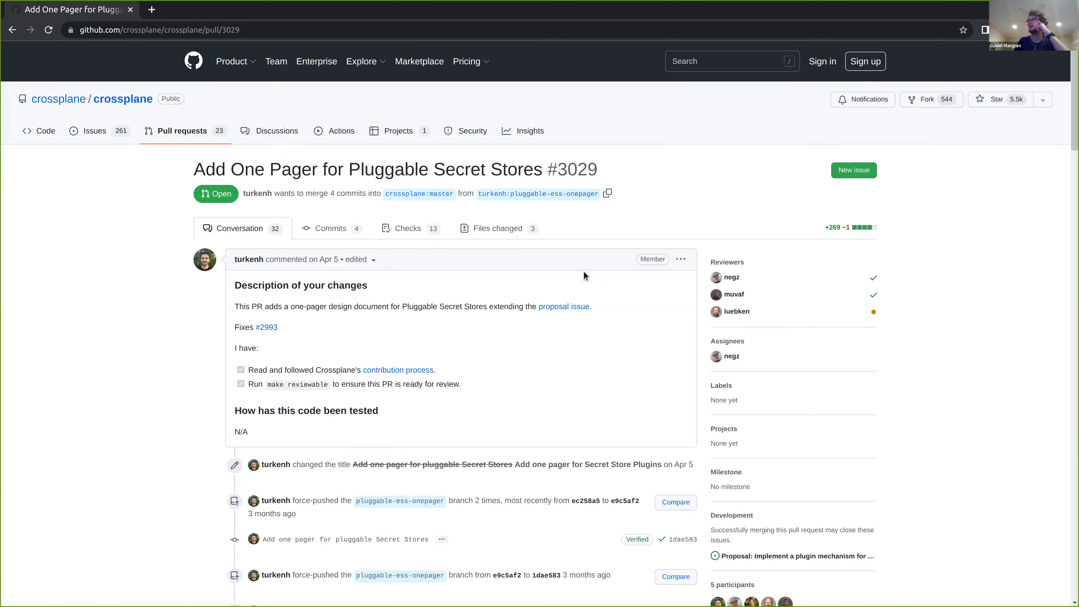
pyautogui.scroll(-10, 582, 266)
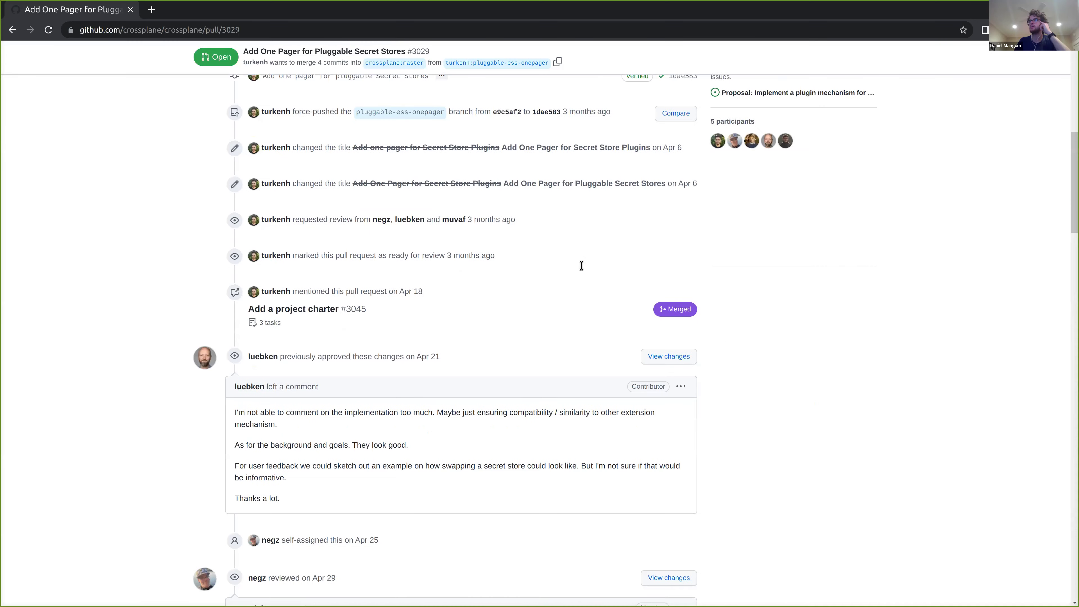
pyautogui.scroll(-15, 581, 265)
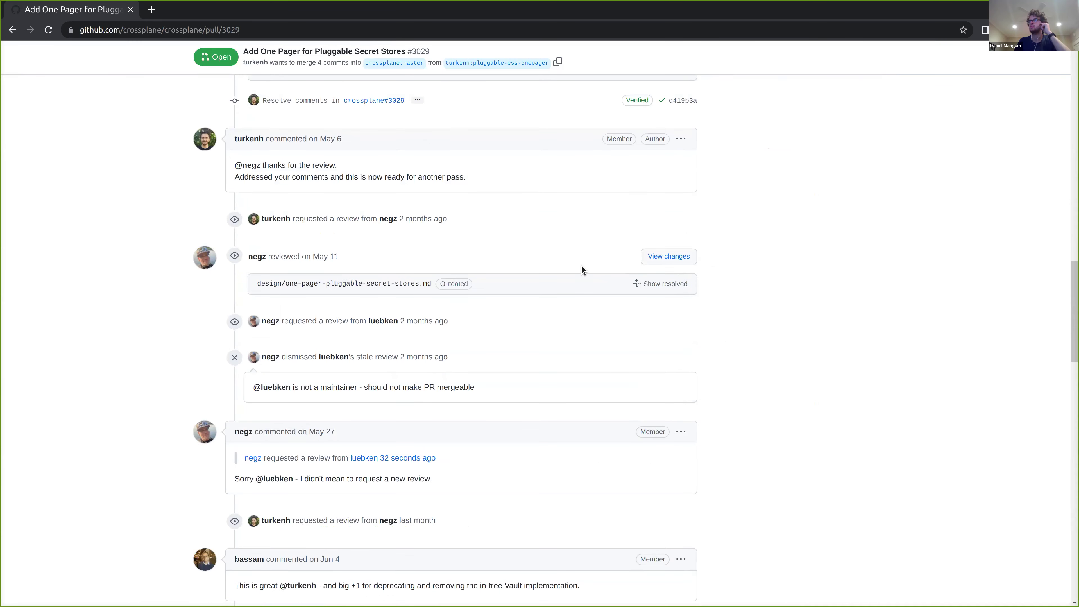
pyautogui.scroll(-8, 581, 269)
pyautogui.scroll(-4, 600, 284)
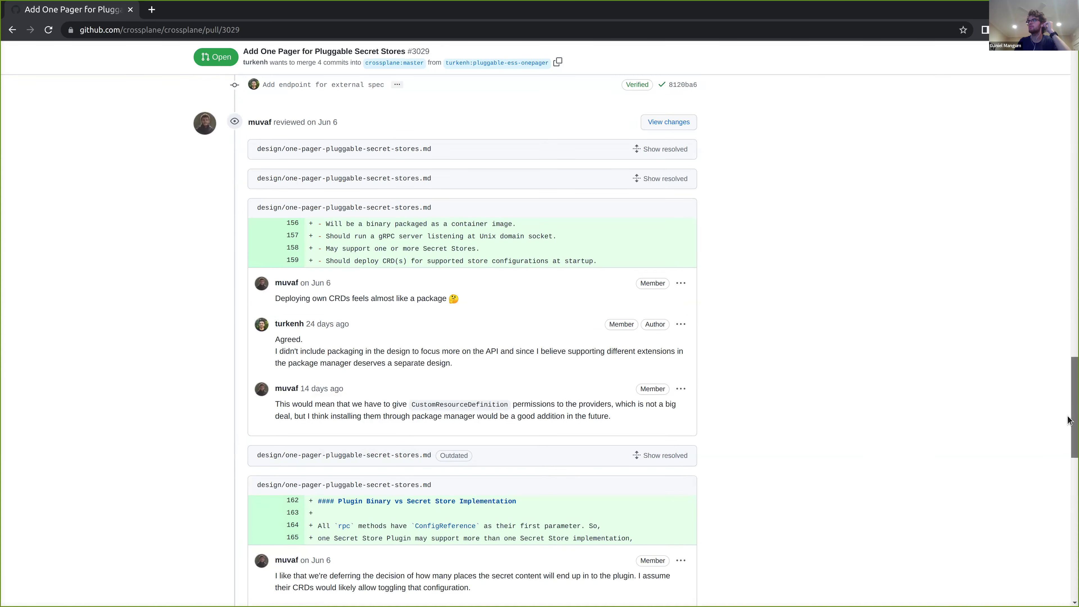
pyautogui.scroll(-15, 1069, 421)
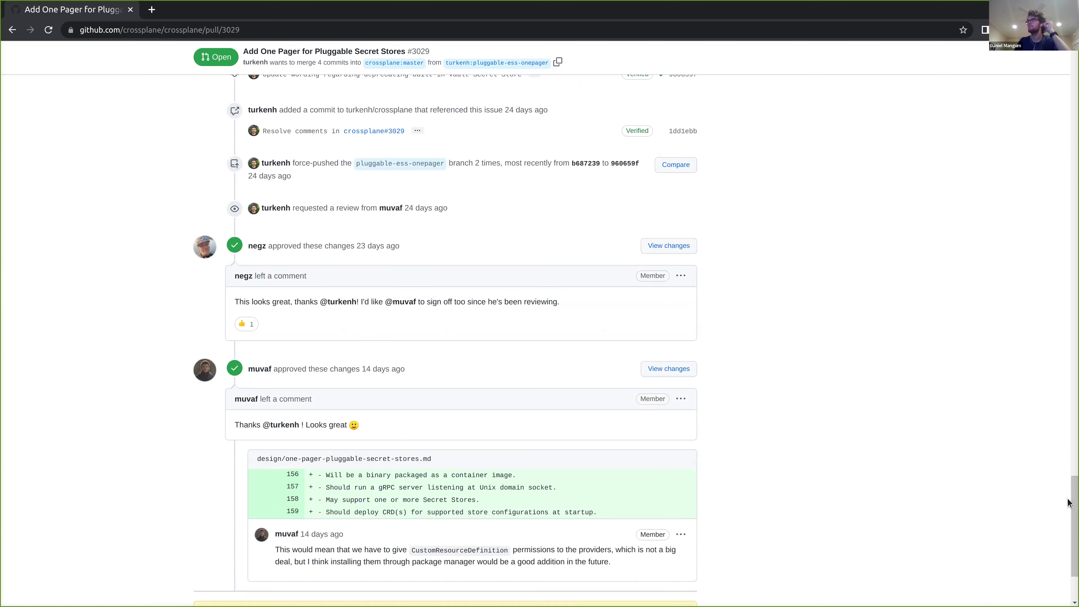
pyautogui.moveTo(1069, 503); pyautogui.dragTo(1056, 310)
# Show PR #3029's Files changed tab and scroll through its 3 file diffs.
pyautogui.click(1067, 144)
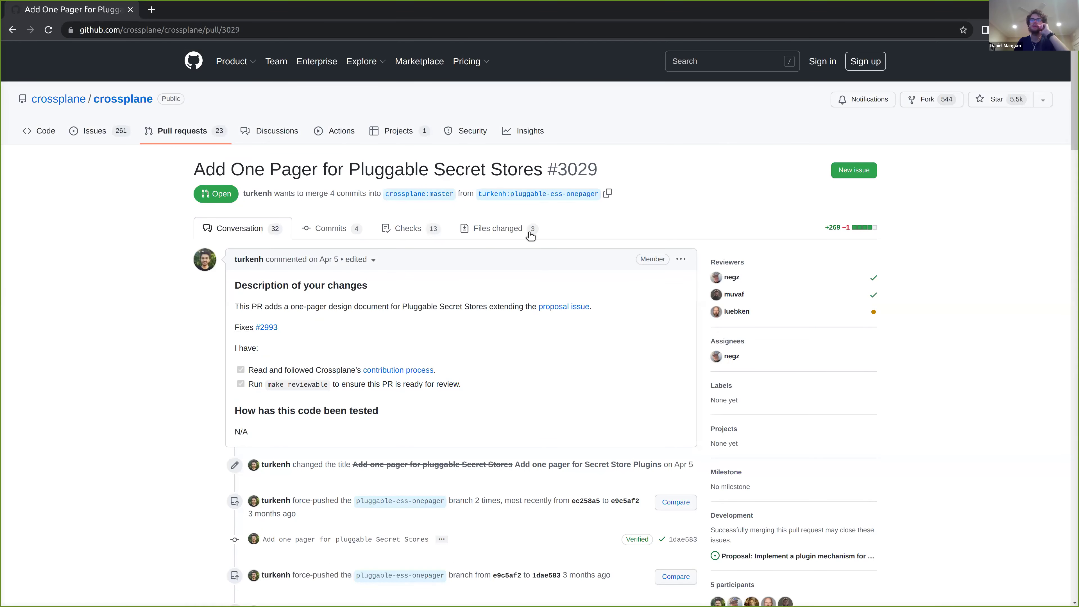
pyautogui.click(497, 229)
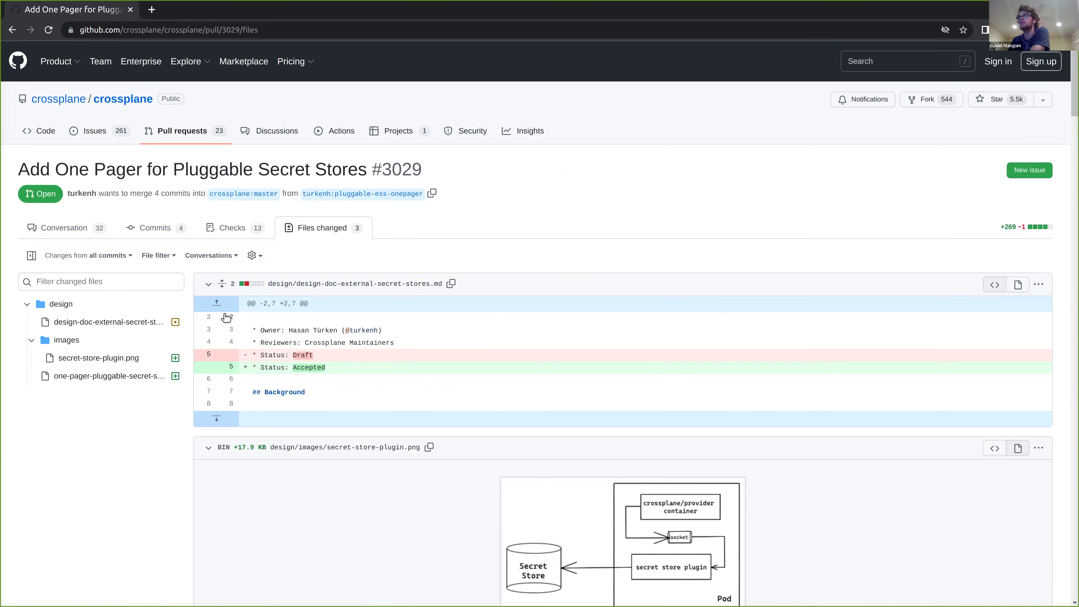
pyautogui.scroll(-3, 226, 318)
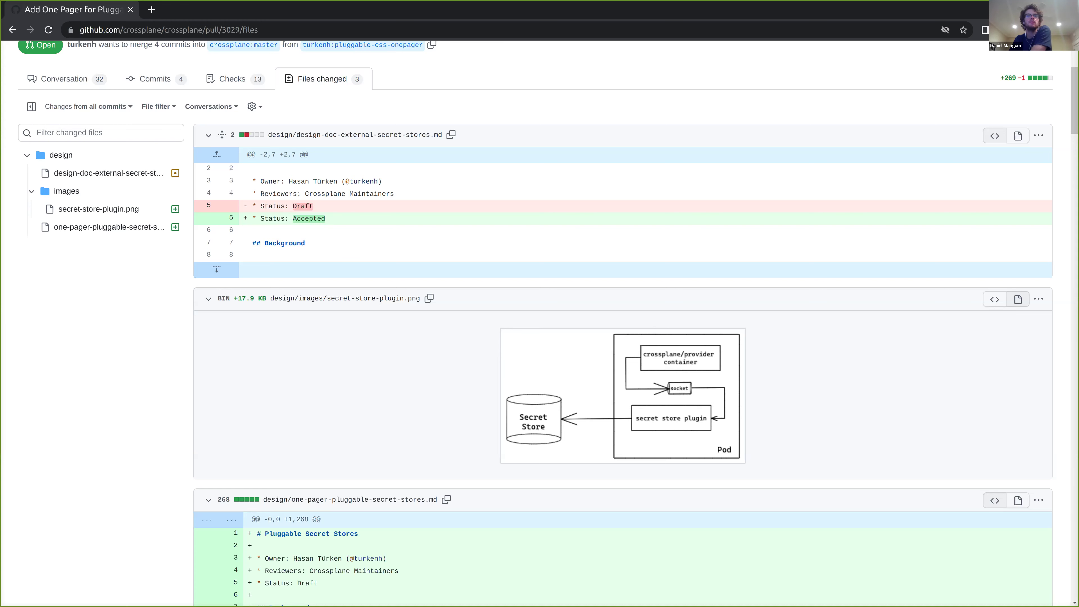
# Copy the link of issue #2099 'Support patching from common data sources?' from the Roadmap board.
pyautogui.hotkey('alt', 'Tab')
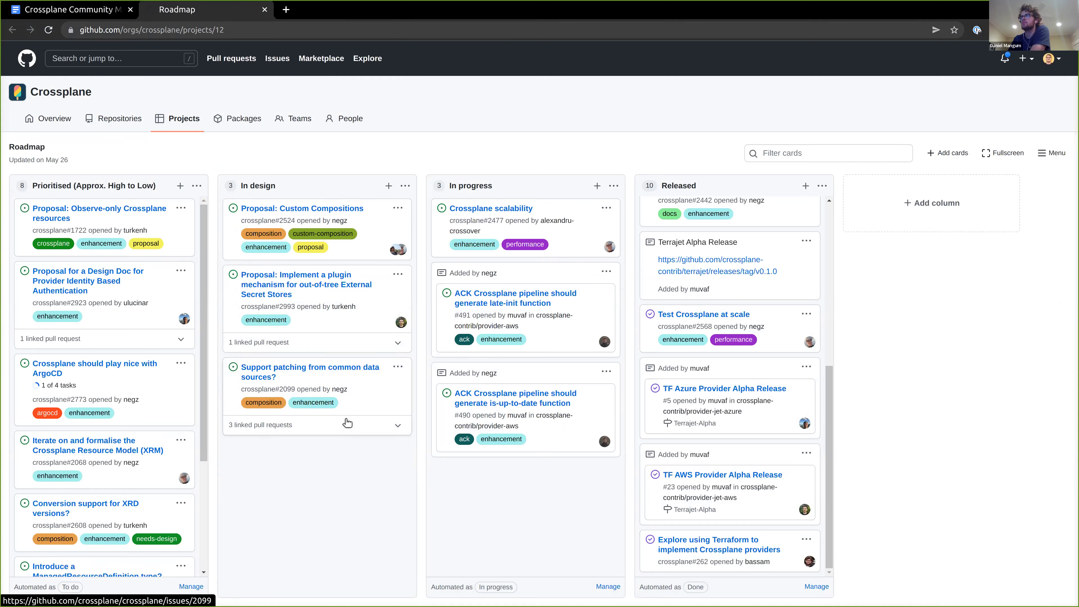
pyautogui.click(387, 411)
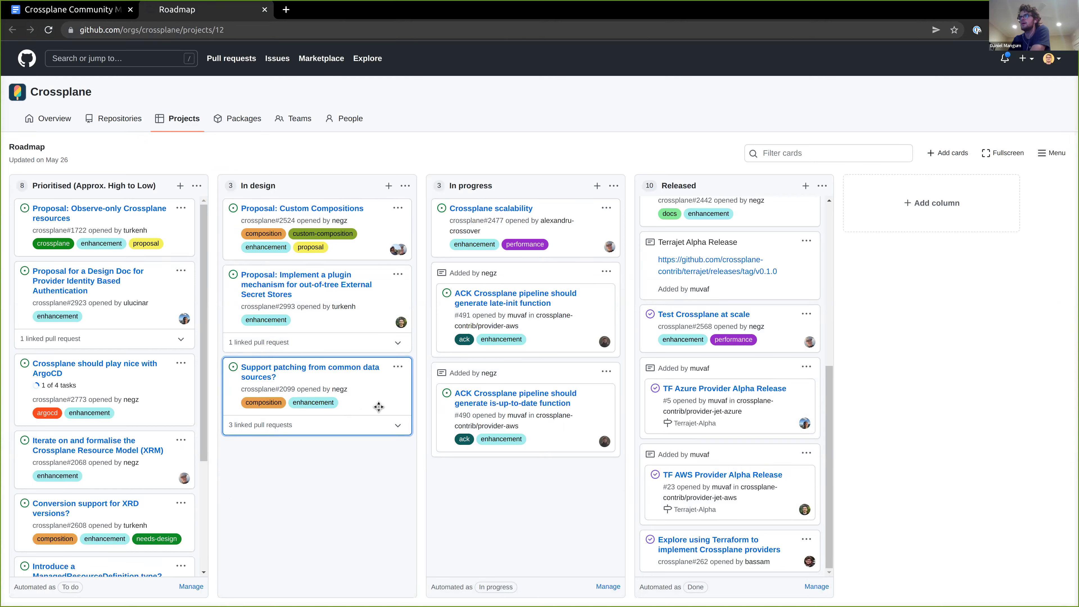
pyautogui.rightClick(341, 373)
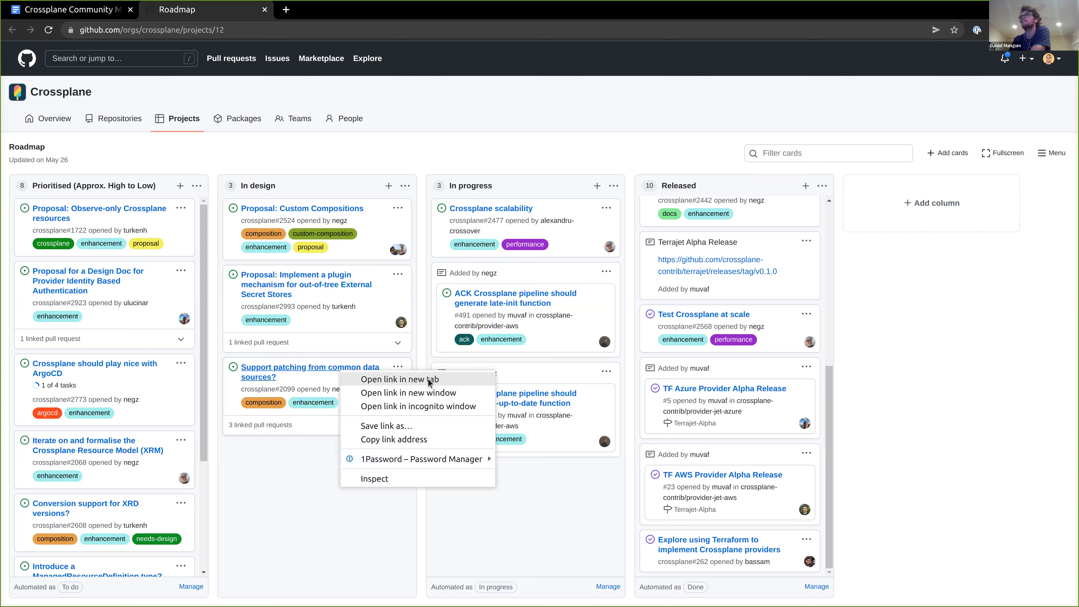
pyautogui.click(412, 438)
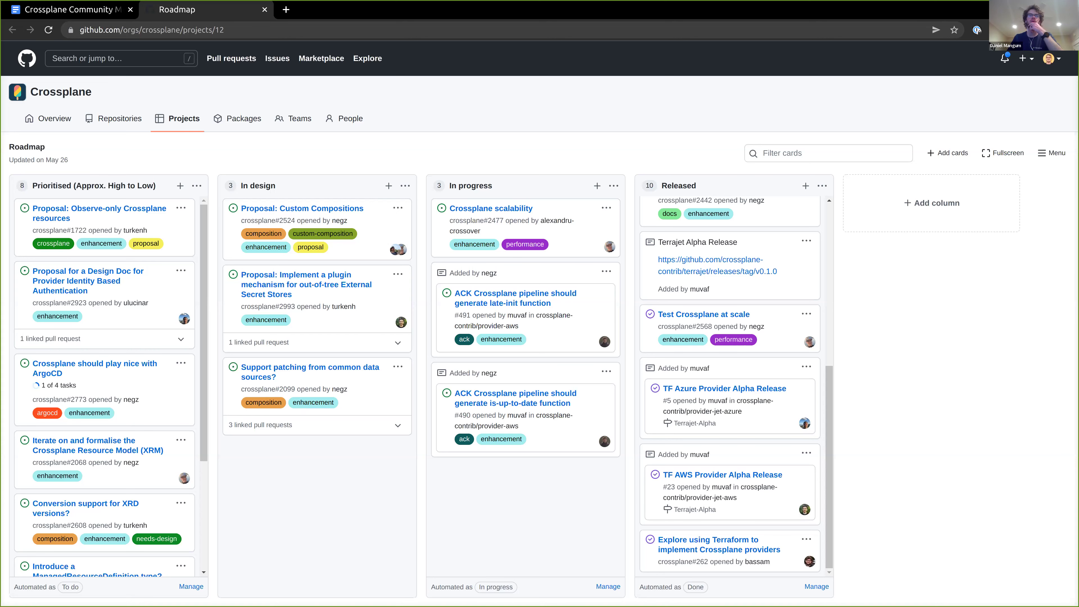
# Load issue #2099 in the pull request window from the copied link.
pyautogui.hotkey('alt', 'Tab')
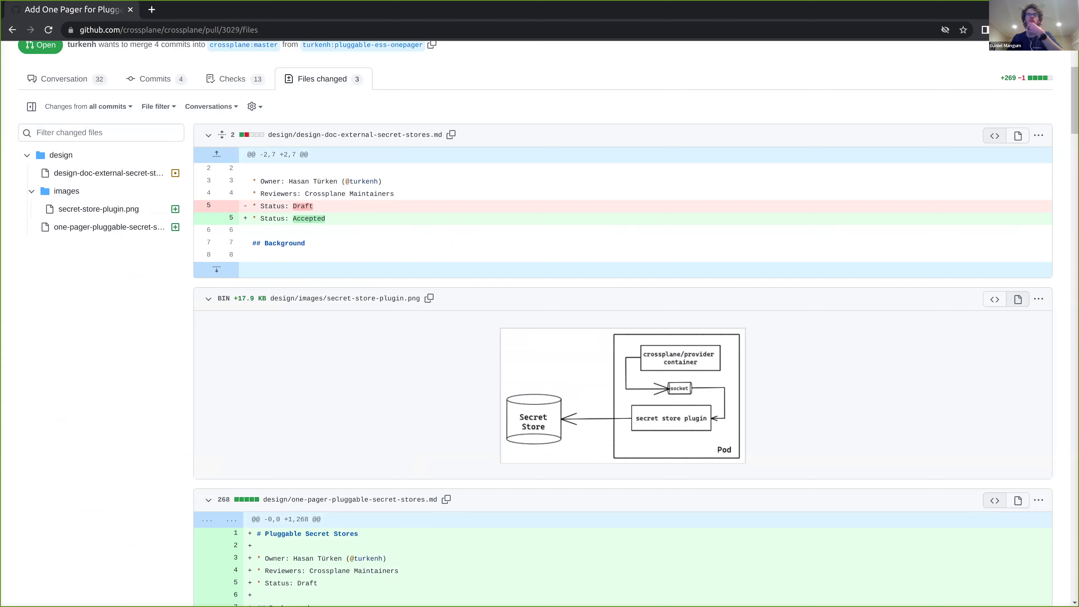
pyautogui.click(170, 28)
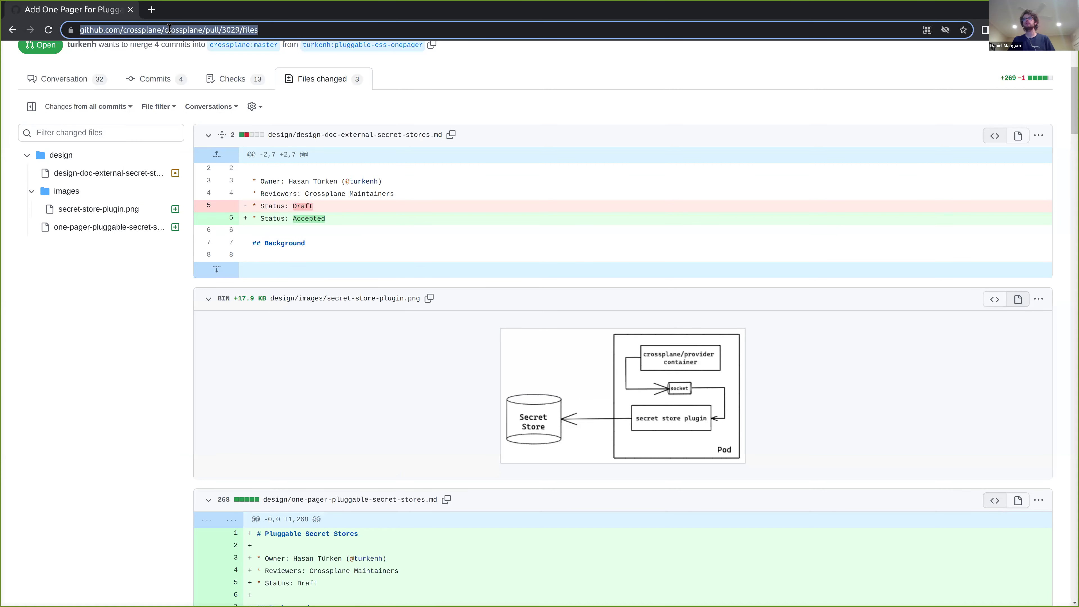
pyautogui.hotkey('ctrl', 'v')
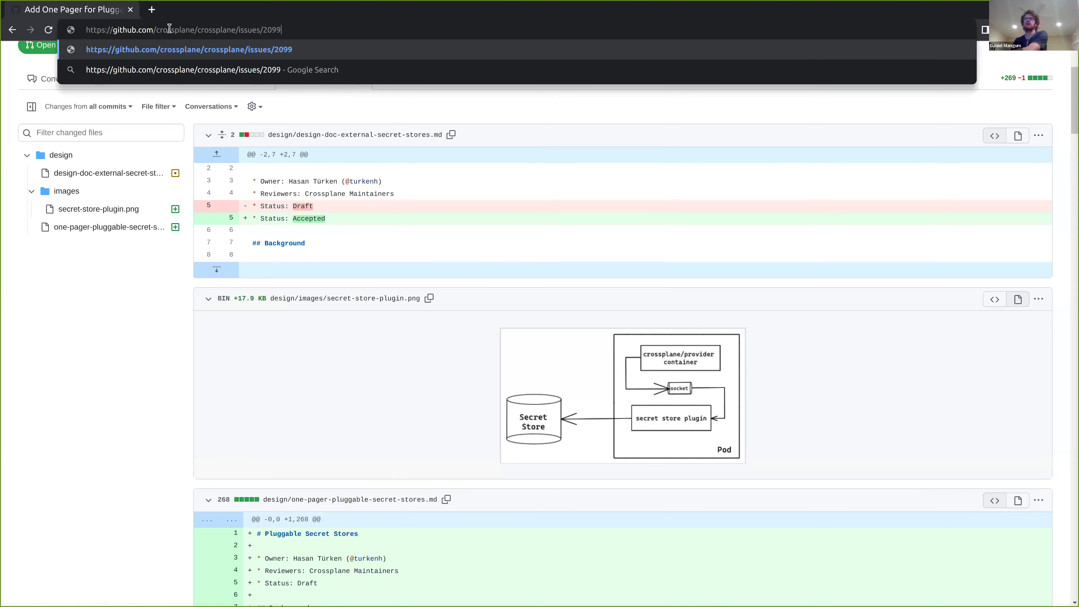
pyautogui.press('Return')
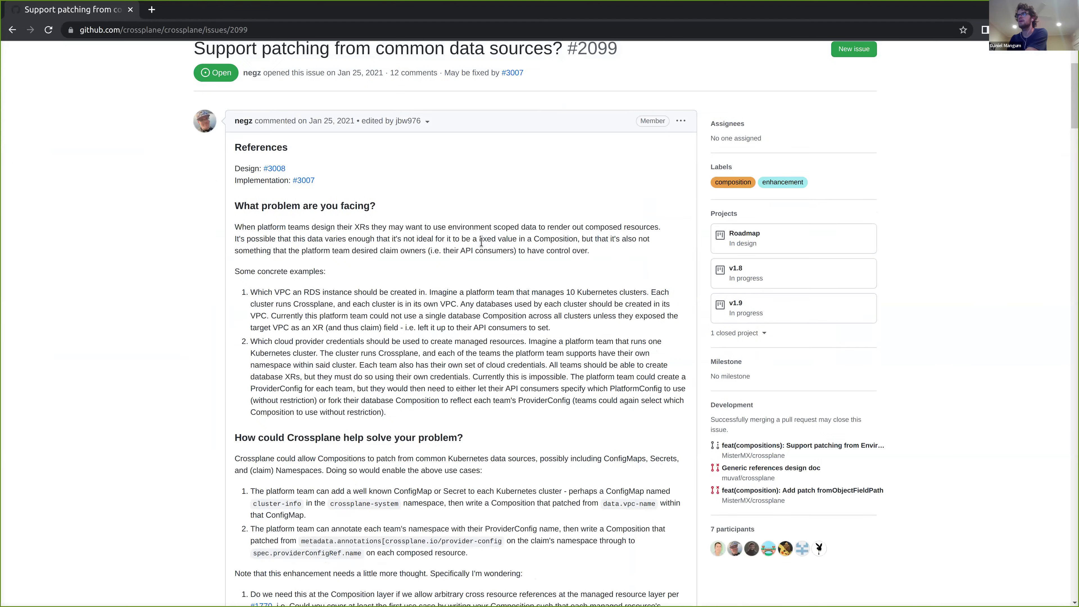
# Read through issue #2099's 12 comments and v1.9 In progress history.
pyautogui.scroll(-10, 482, 245)
pyautogui.scroll(-11, 482, 246)
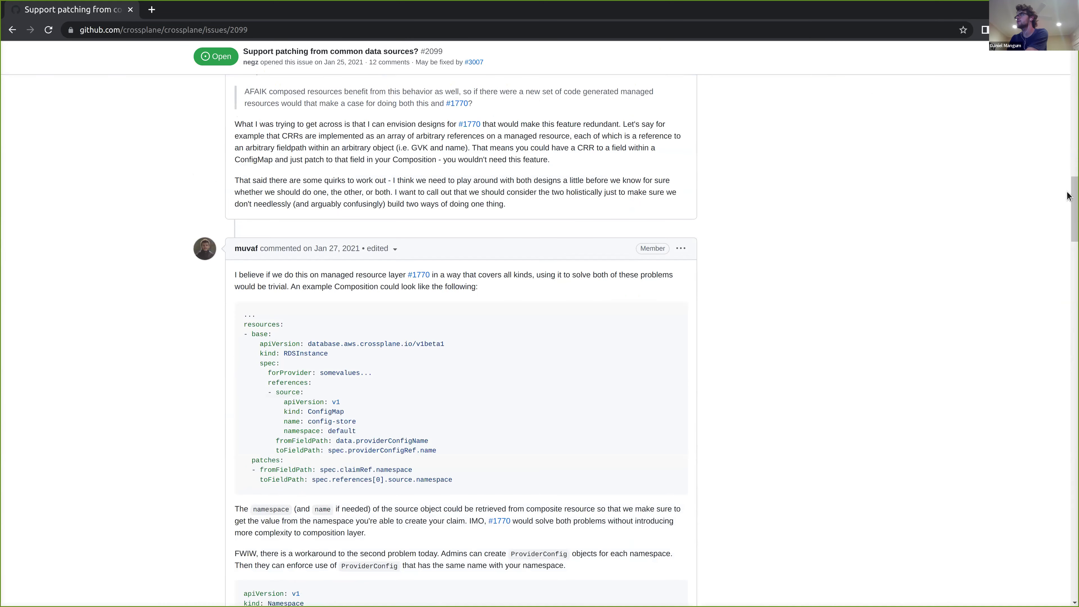
pyautogui.scroll(-18, 1069, 256)
pyautogui.scroll(-20, 1059, 460)
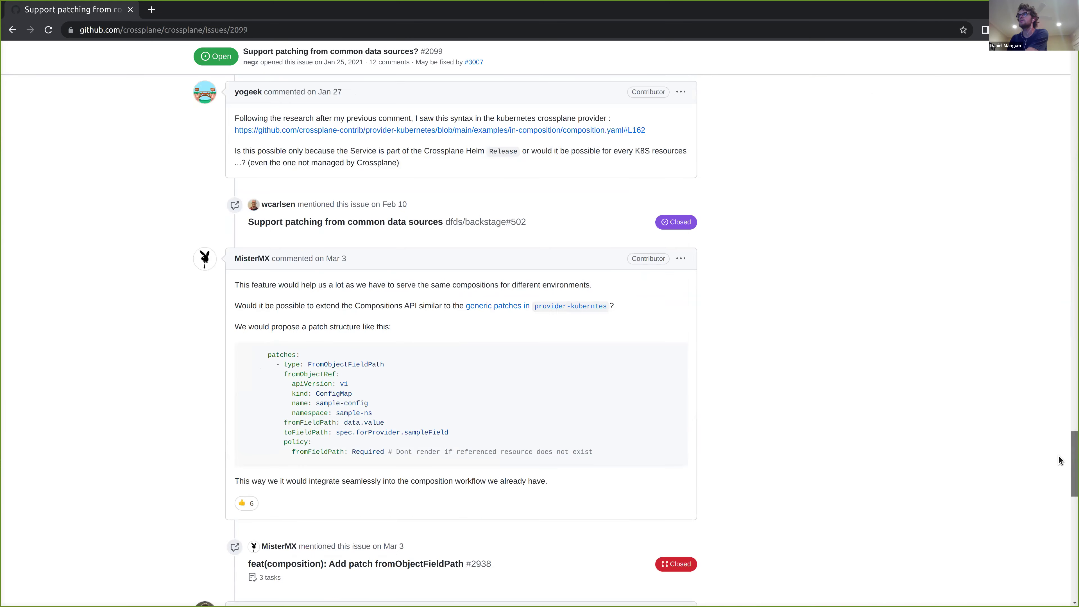
pyautogui.scroll(-11, 1062, 521)
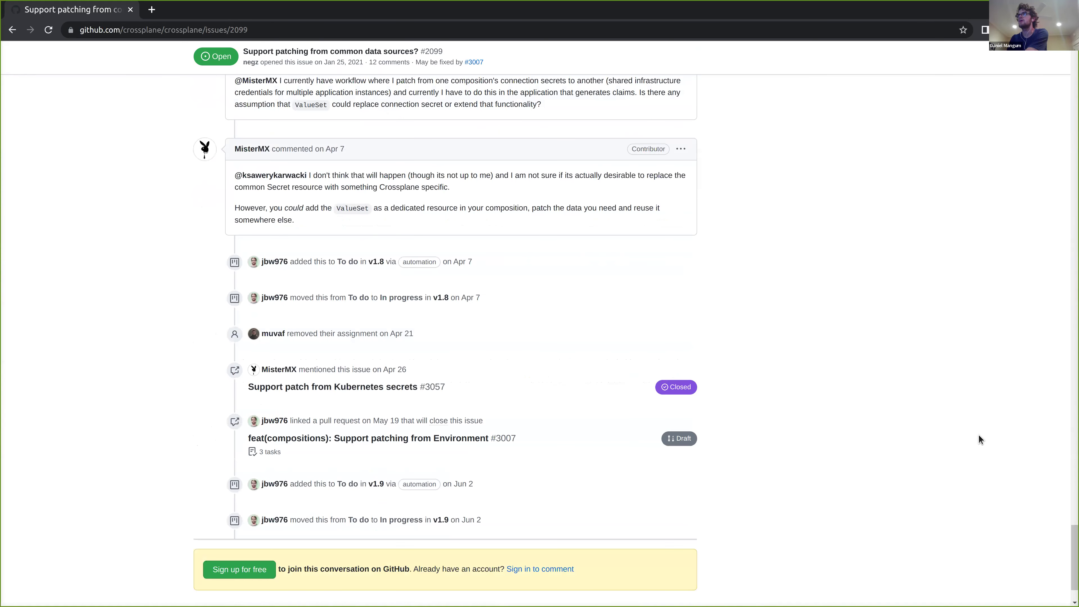
pyautogui.scroll(1, 787, 340)
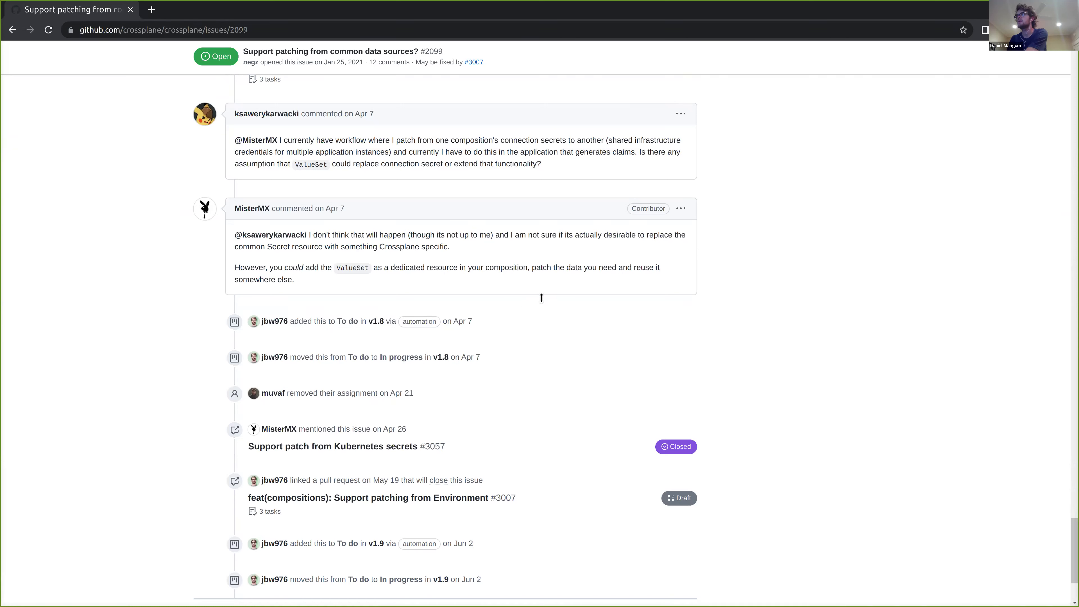
pyautogui.scroll(1, 561, 257)
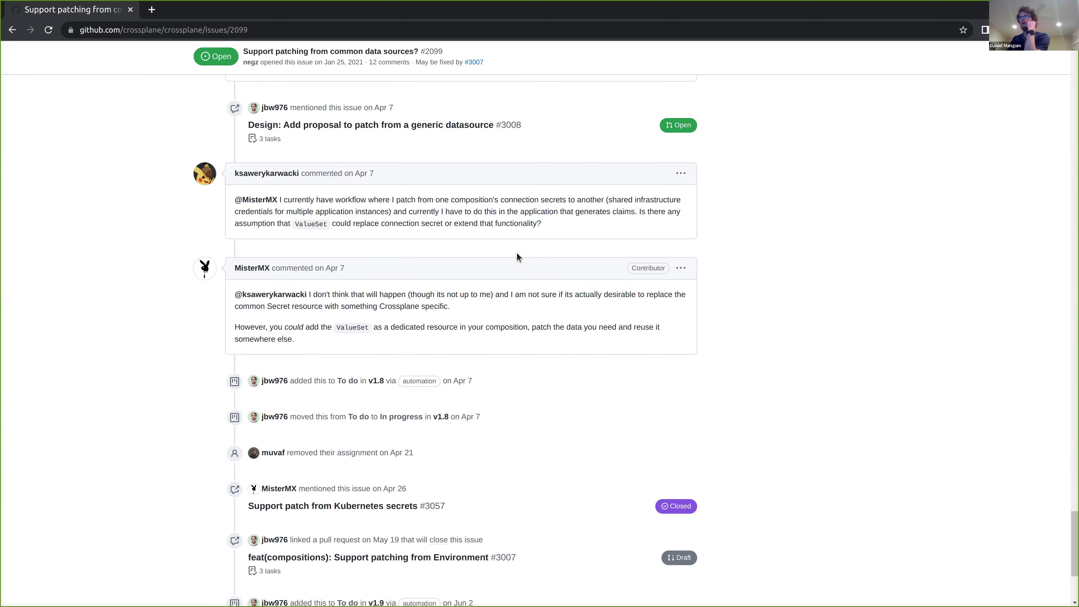
# Open closed issue #3057 'Support patch from Kubernetes secrets' and check its #2772 and #2099 links.
pyautogui.click(349, 512)
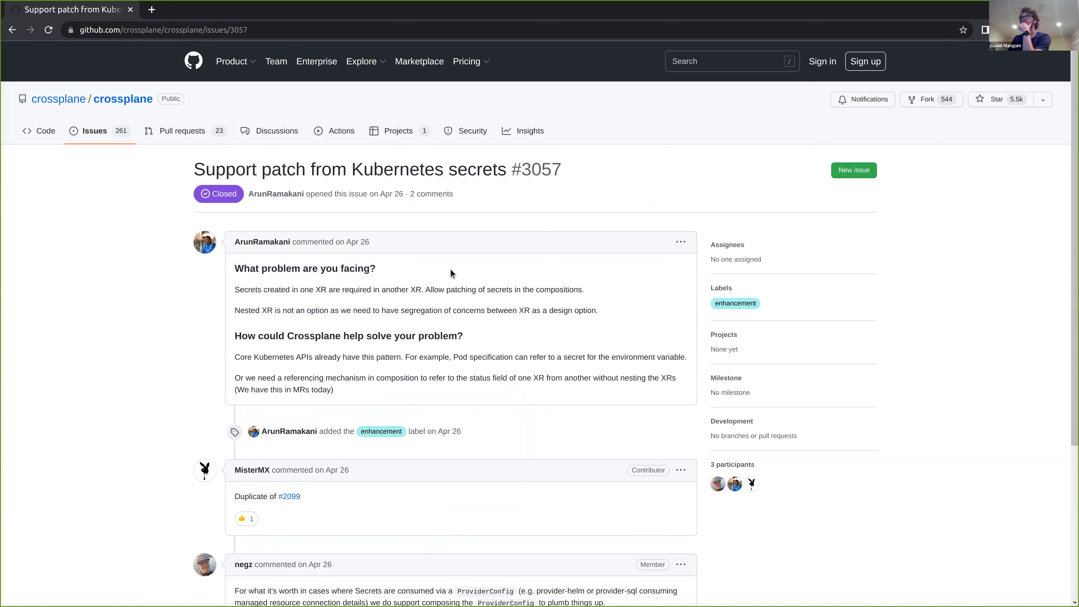
pyautogui.scroll(-5, 446, 243)
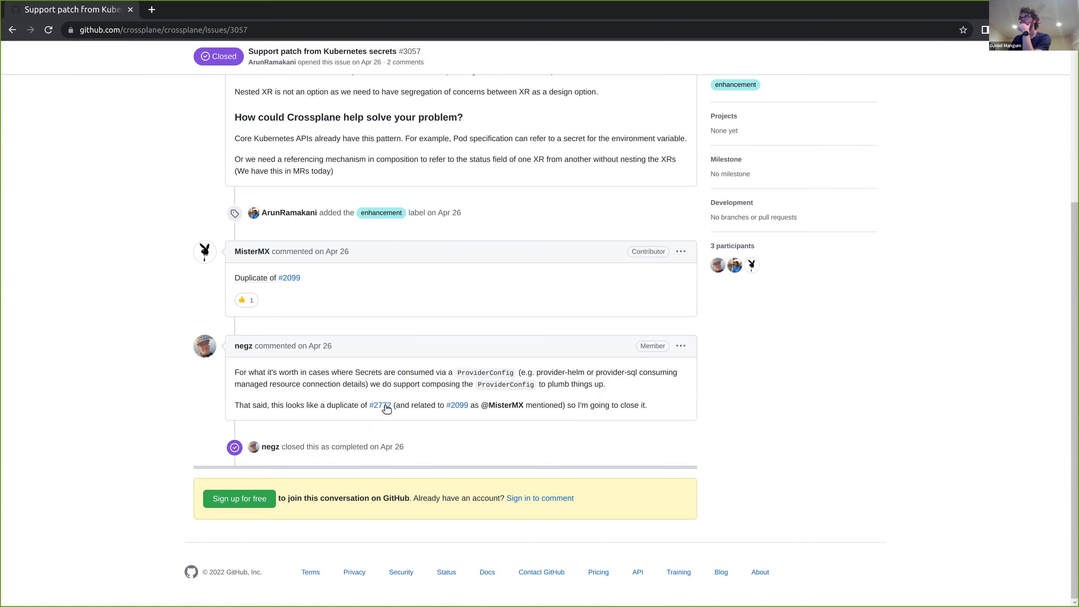
pyautogui.moveTo(387, 409)
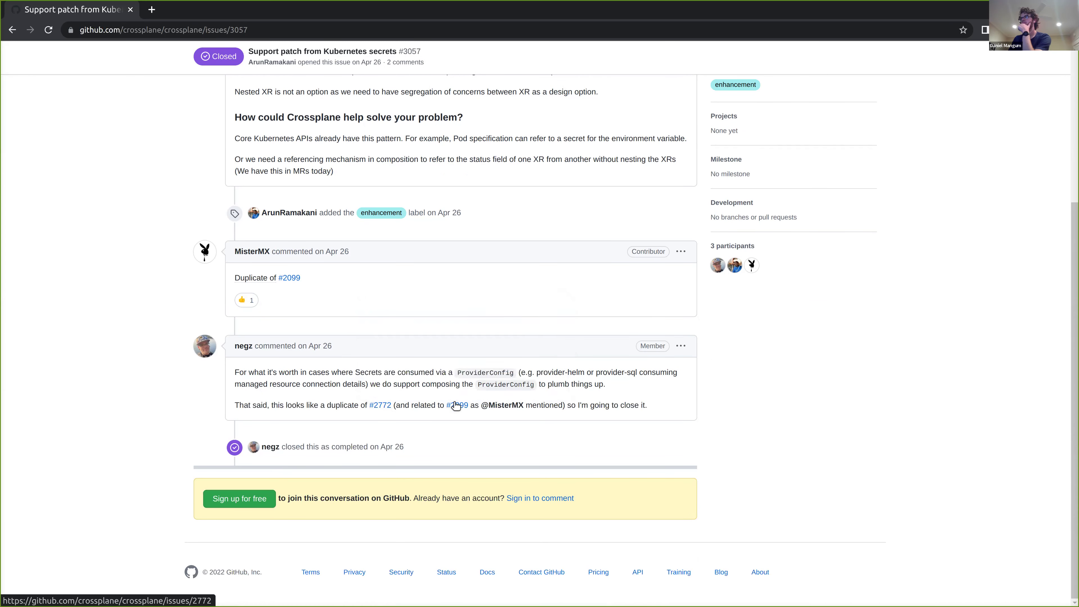
pyautogui.moveTo(456, 407)
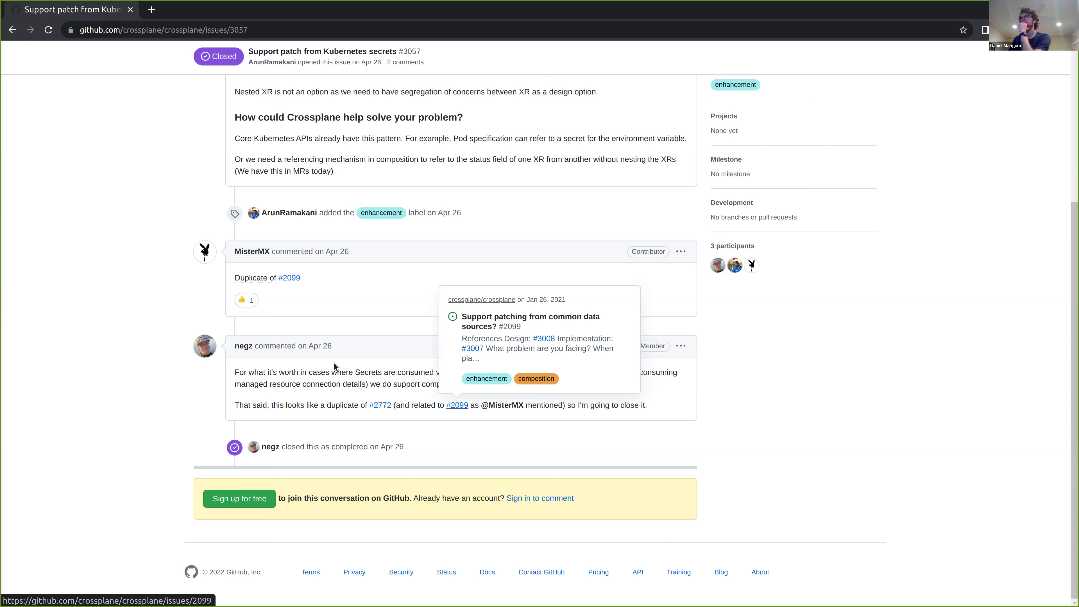
pyautogui.scroll(3, 323, 331)
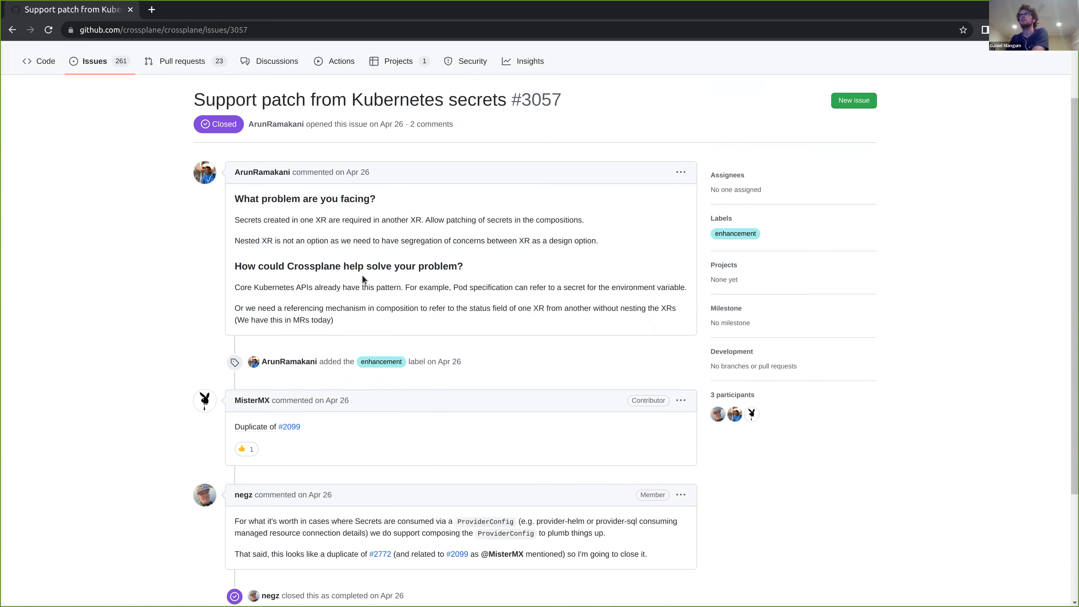
pyautogui.scroll(2, 326, 192)
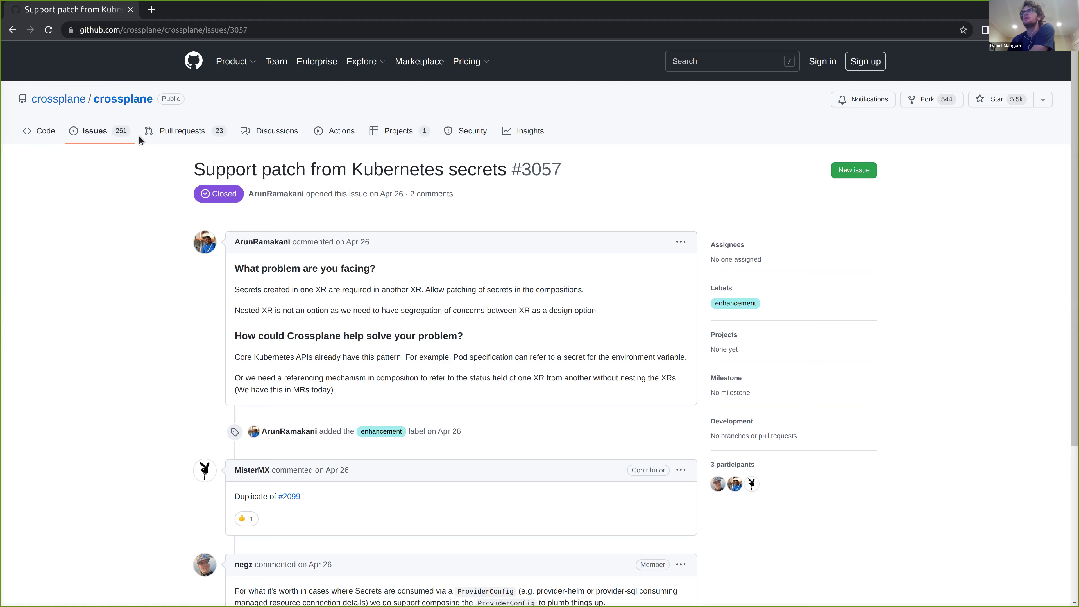
# Return to the Google Docs meeting agenda, dismissing the open link preview.
pyautogui.hotkey('ctrl', 'w')
pyautogui.click(94, 12)
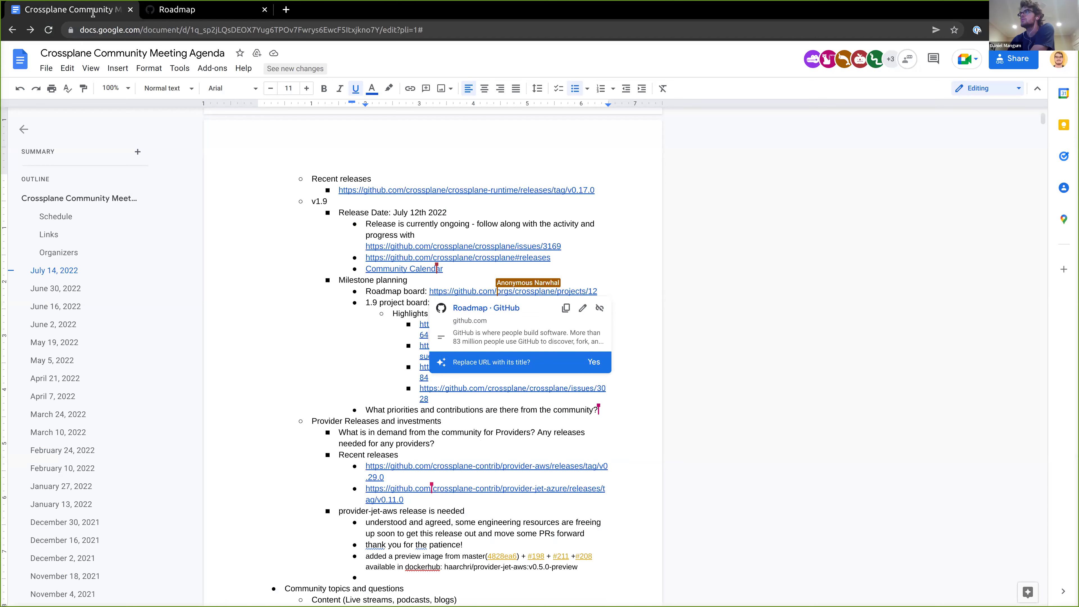
pyautogui.click(461, 423)
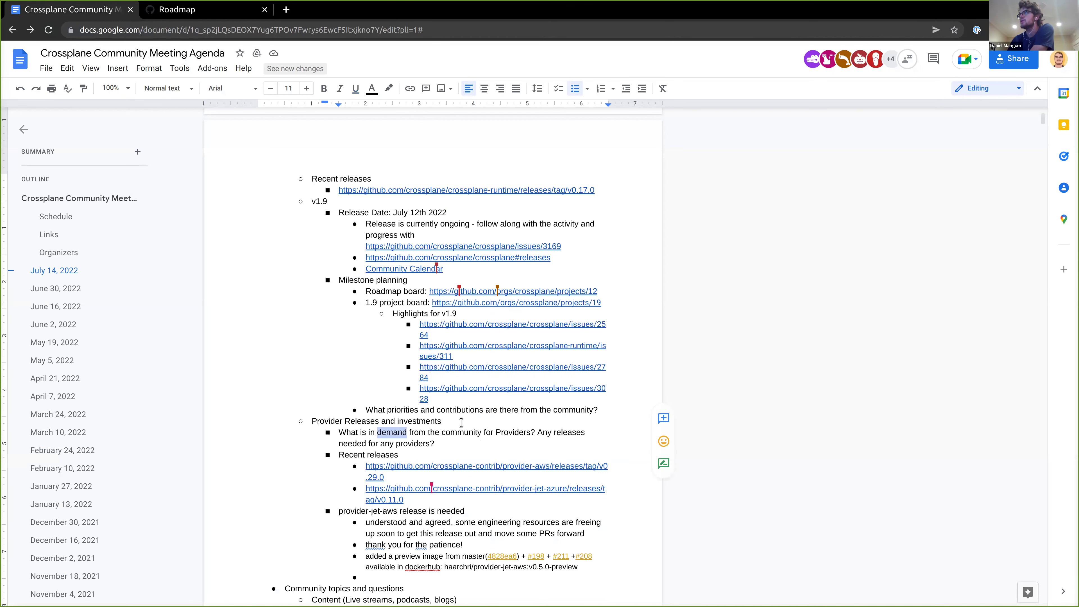
# Preview and copy the v1.9 highlight link to issues/2564.
pyautogui.rightClick(501, 326)
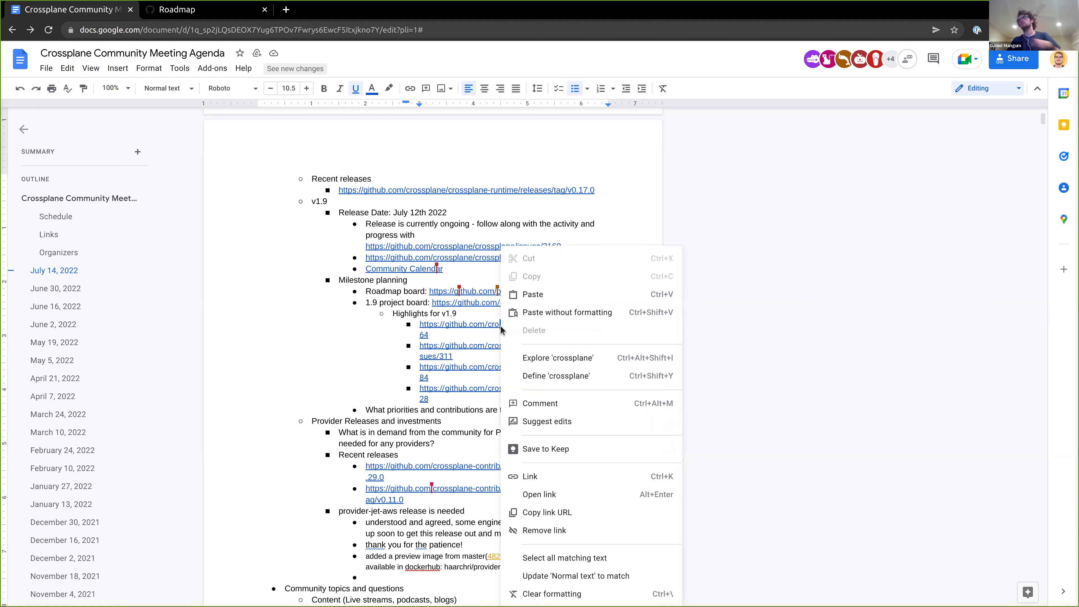
pyautogui.click(465, 326)
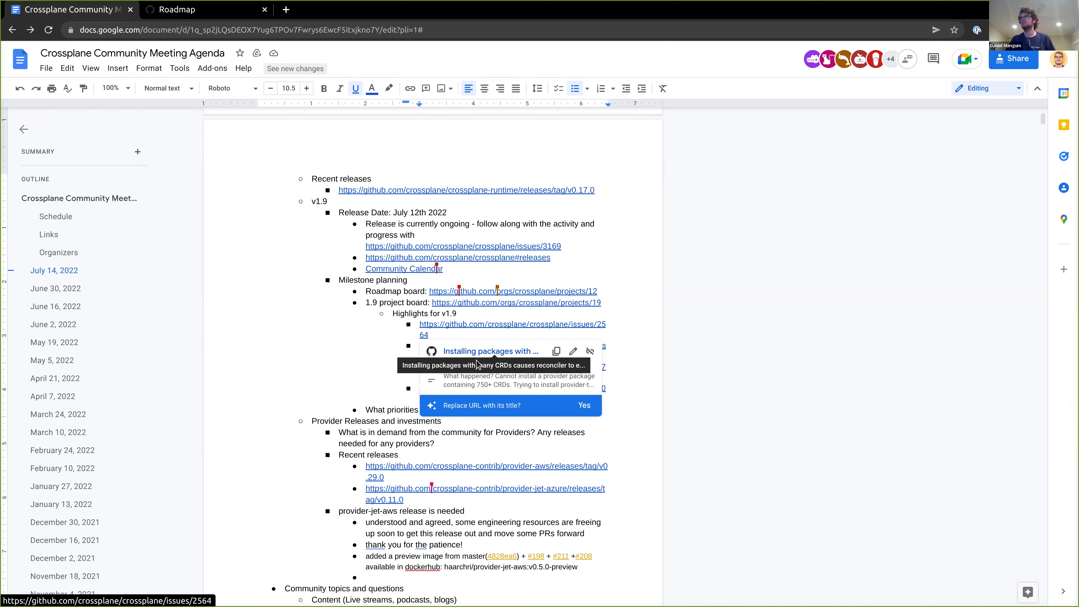
pyautogui.rightClick(469, 353)
pyautogui.click(492, 420)
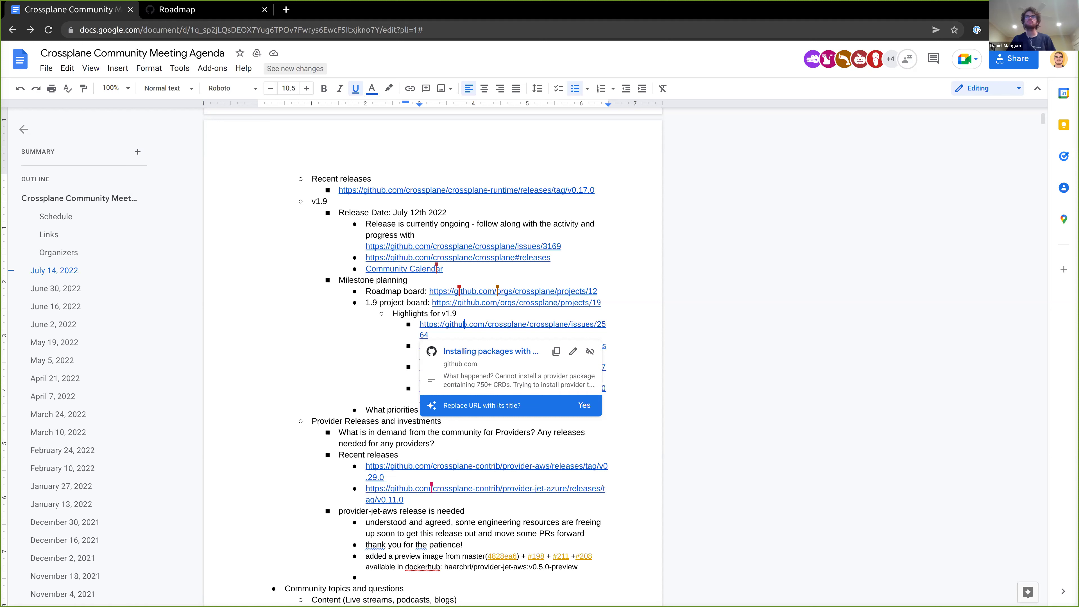
# Load issue #2564 in the GitHub window from the copied link.
pyautogui.hotkey('alt', 'Tab')
pyautogui.click(256, 30)
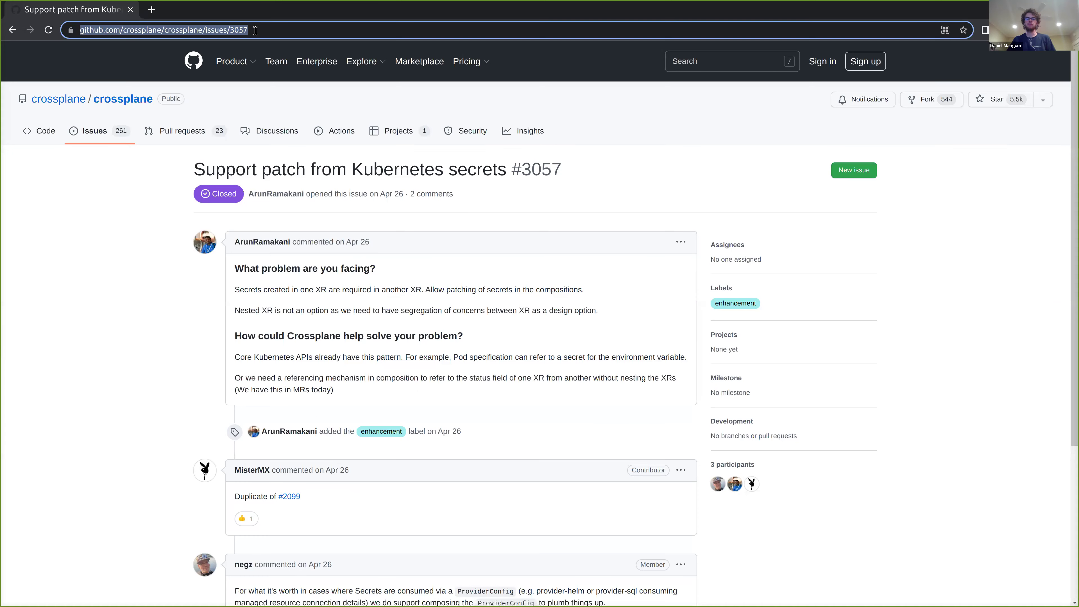
pyautogui.hotkey('ctrl', 'v')
pyautogui.press('Return')
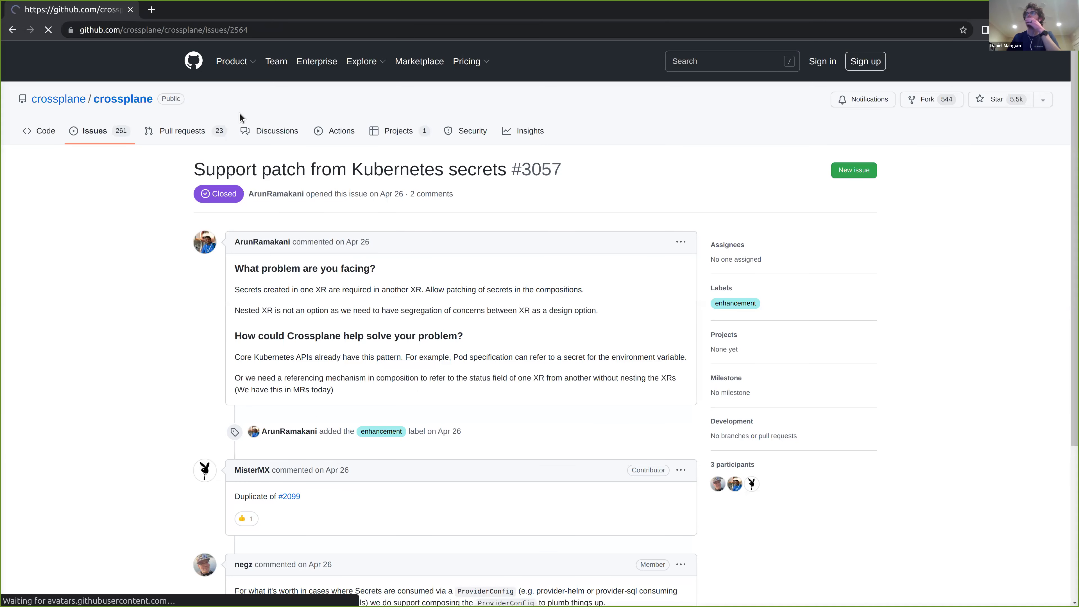
# Review issue #2564's comments and its linked fixes #2570 and #3176.
pyautogui.scroll(-4, 292, 180)
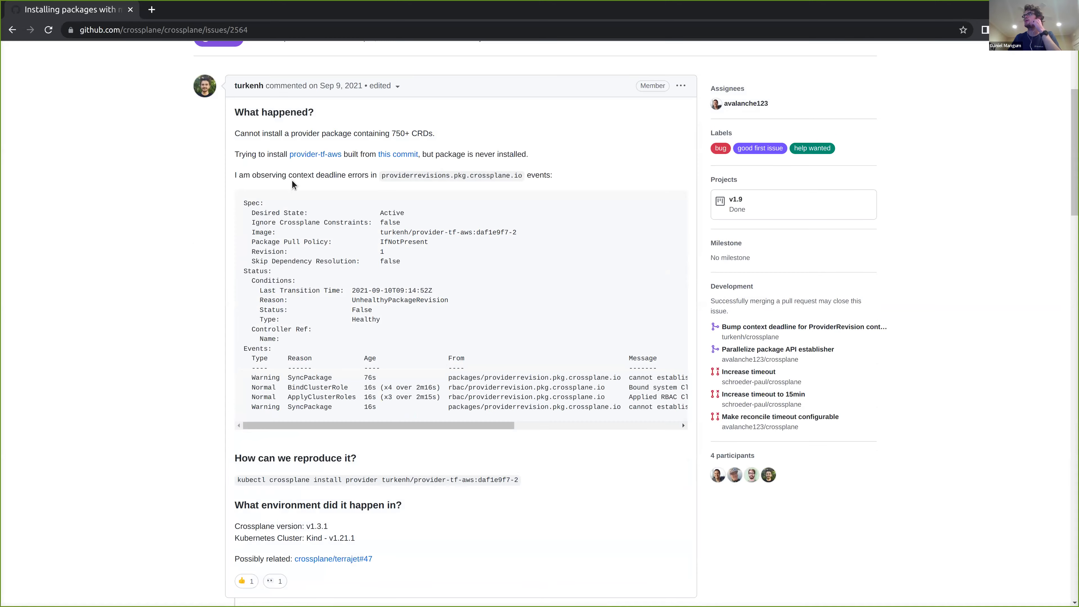
pyautogui.scroll(-5, 506, 222)
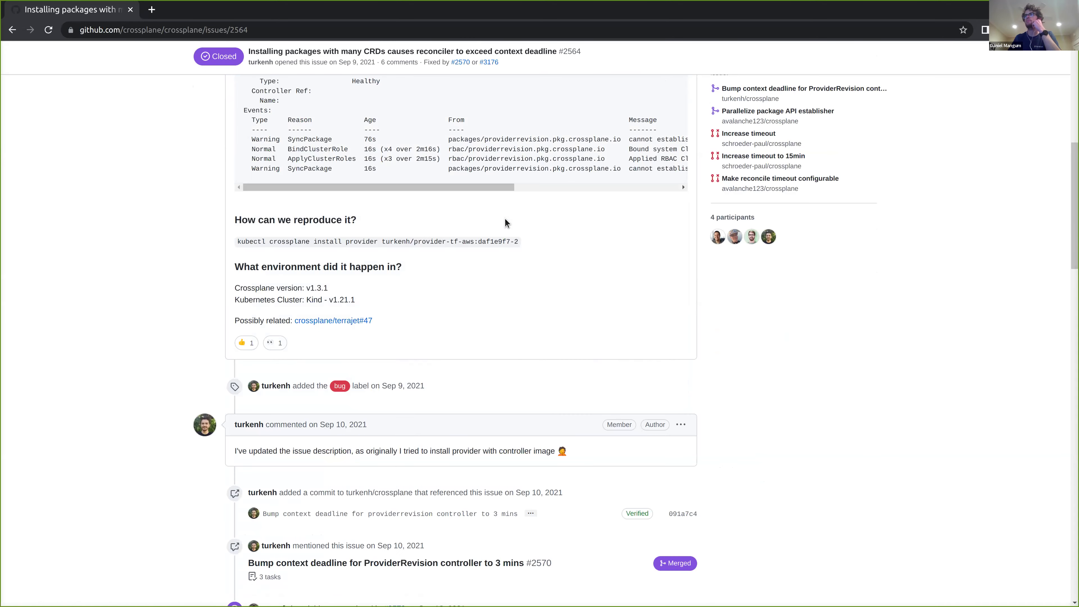
pyautogui.scroll(-4, 524, 206)
pyautogui.scroll(-15, 515, 166)
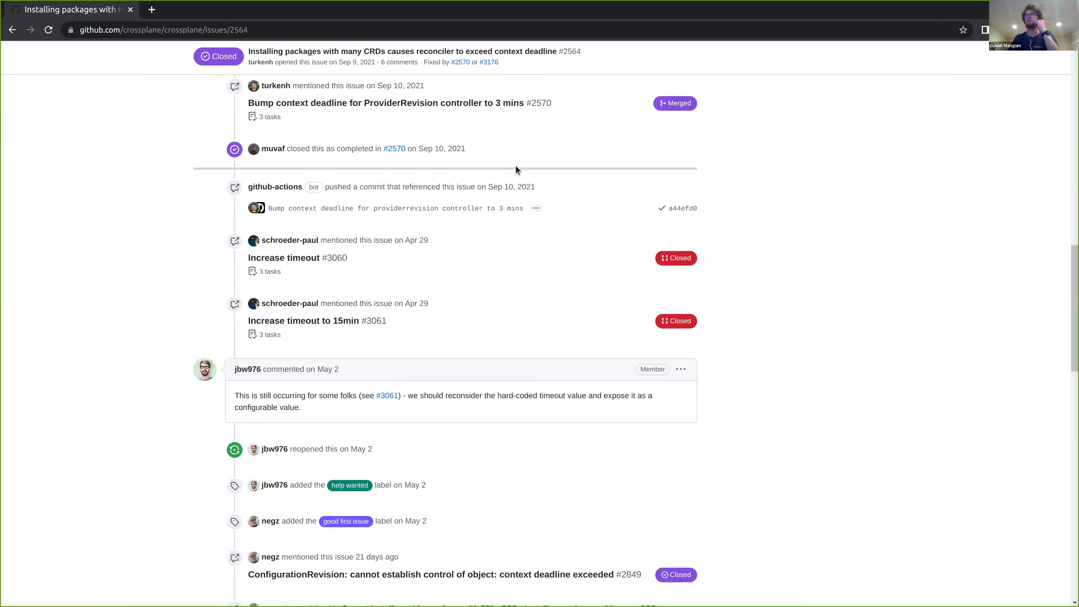
pyautogui.scroll(-10, 515, 166)
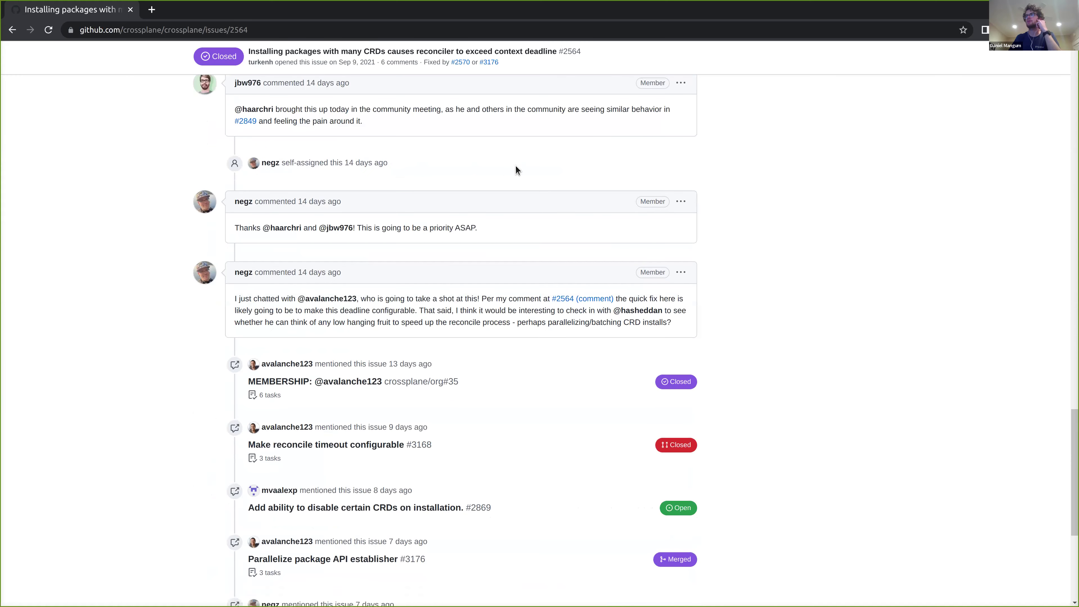
pyautogui.scroll(3, 513, 197)
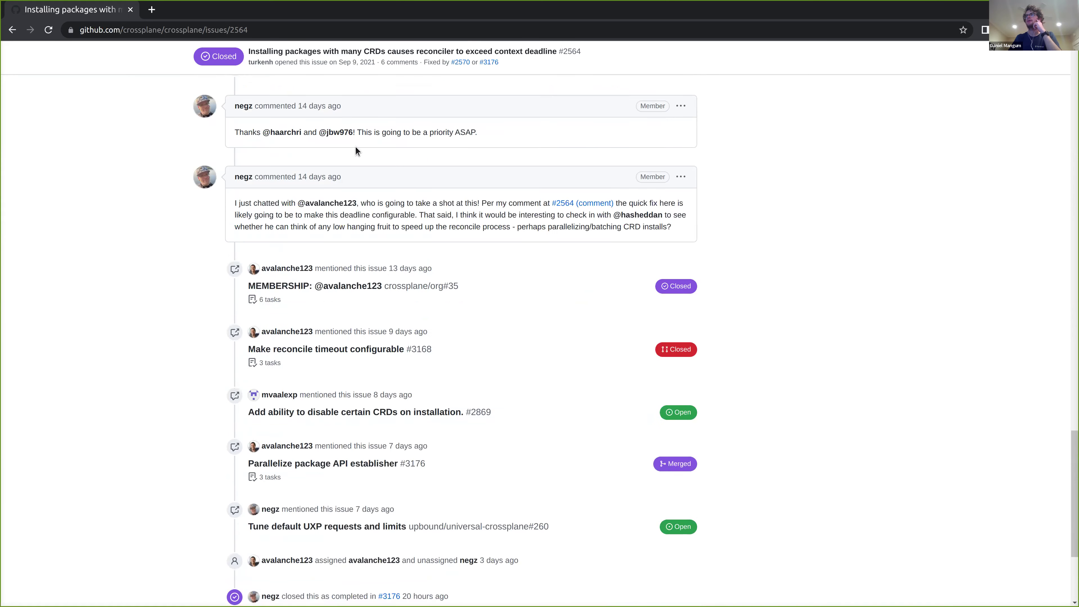
pyautogui.scroll(5, 513, 197)
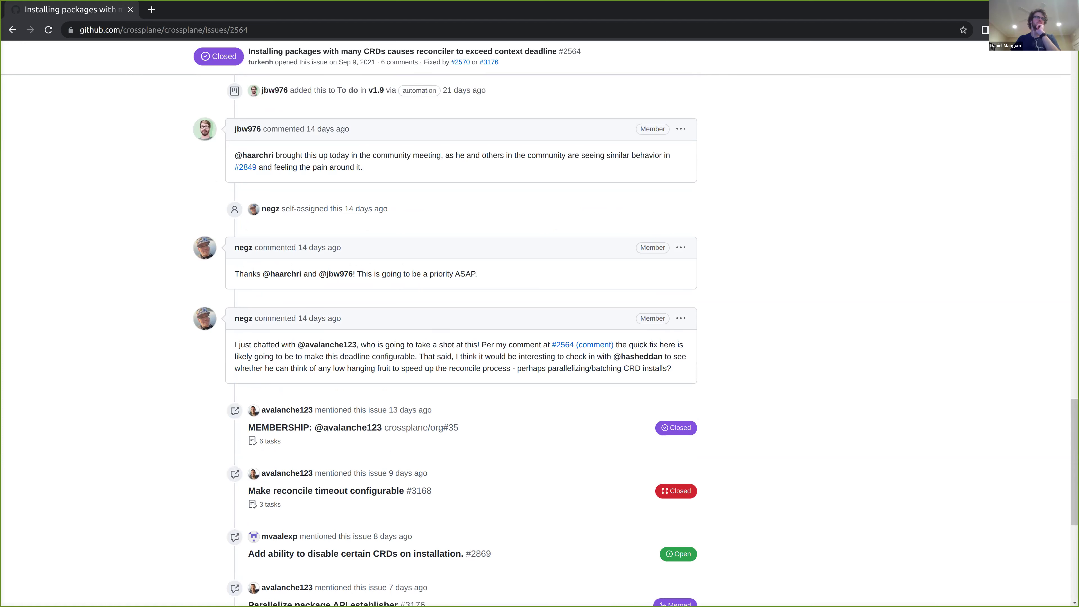
# Copy the crossplane-runtime issues/311 link from the agenda's v1.9 highlights, then return to GitHub.
pyautogui.hotkey('alt', 'Tab')
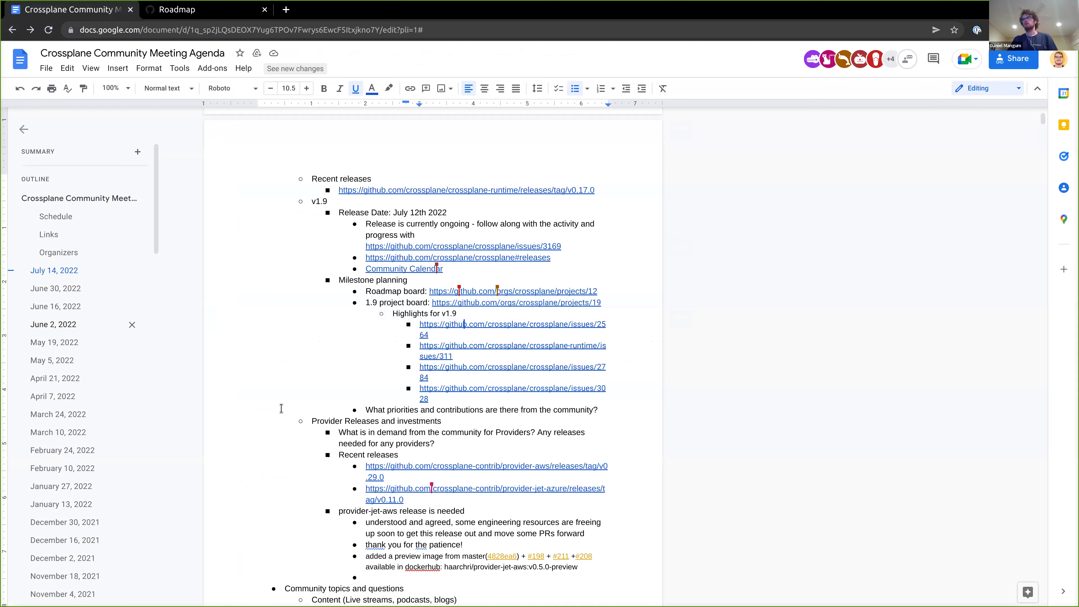
pyautogui.rightClick(441, 350)
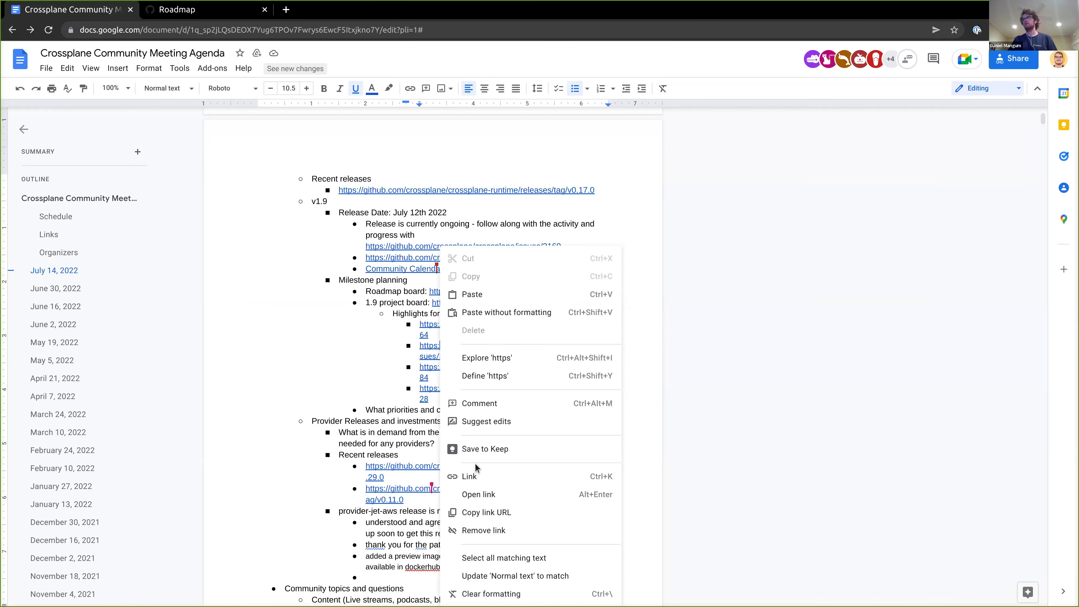
pyautogui.press('Escape')
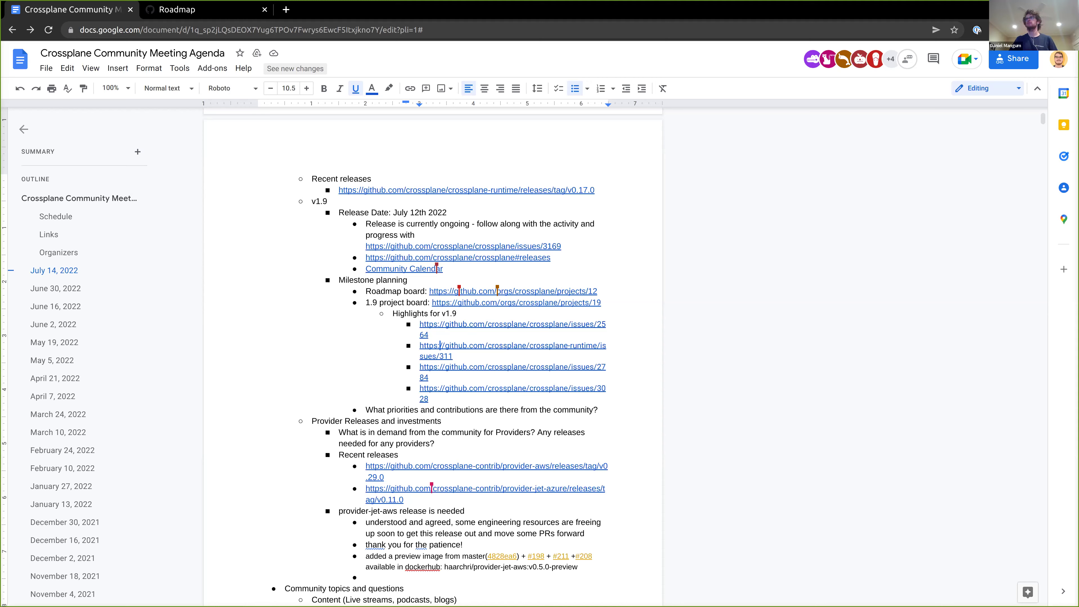
pyautogui.hotkey('alt', 'Tab')
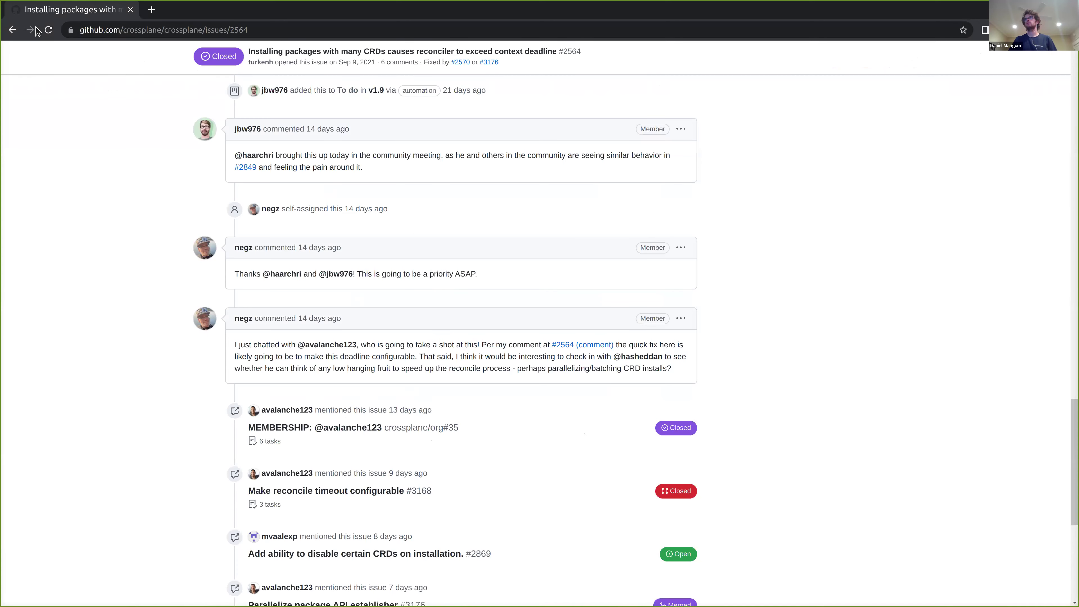
# Load crossplane-runtime issue #311 in GitHub from the copied address.
pyautogui.click(100, 29)
pyautogui.hotkey('ctrl', 'v')
pyautogui.press('Return')
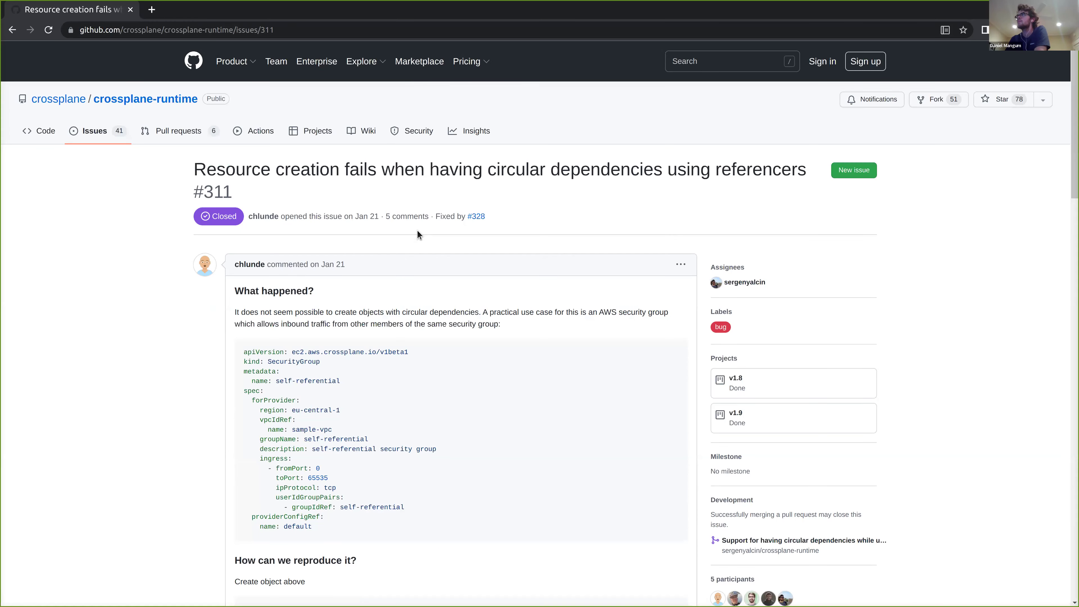
# Read through issue #311 on circular dependencies down to its fixing pull request #328 link.
pyautogui.scroll(-1, 418, 231)
pyautogui.scroll(-15, 451, 286)
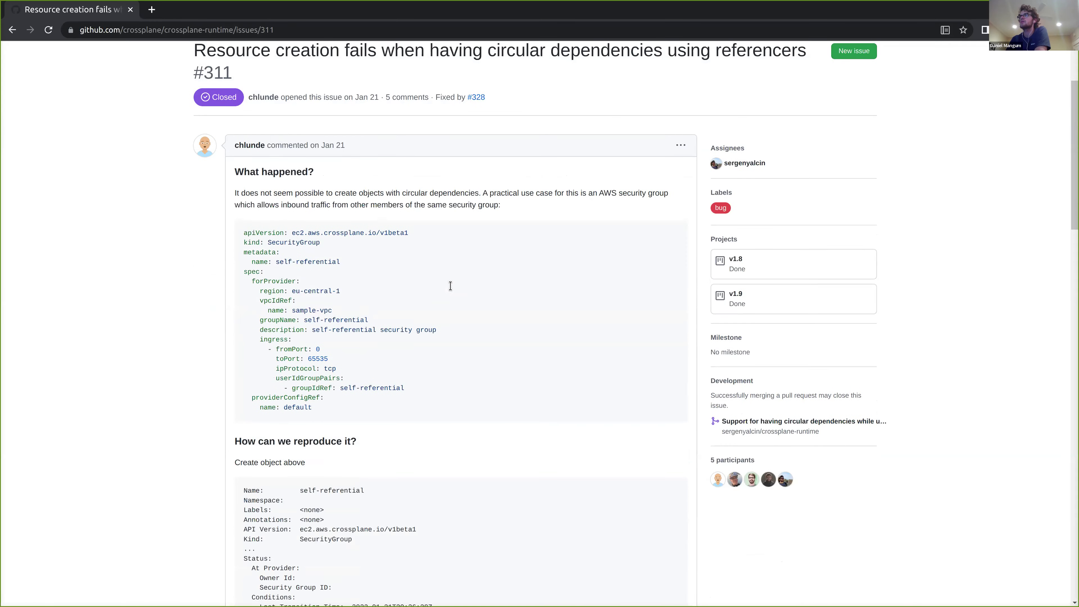
pyautogui.scroll(12, 451, 287)
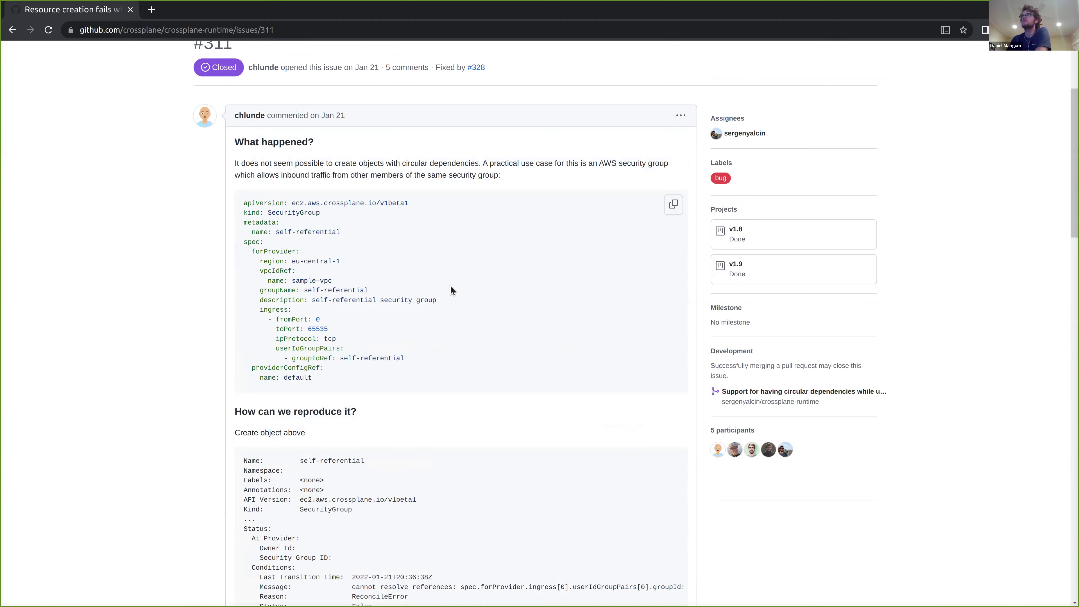
pyautogui.scroll(3, 451, 290)
pyautogui.scroll(-8, 450, 290)
pyautogui.scroll(-20, 450, 291)
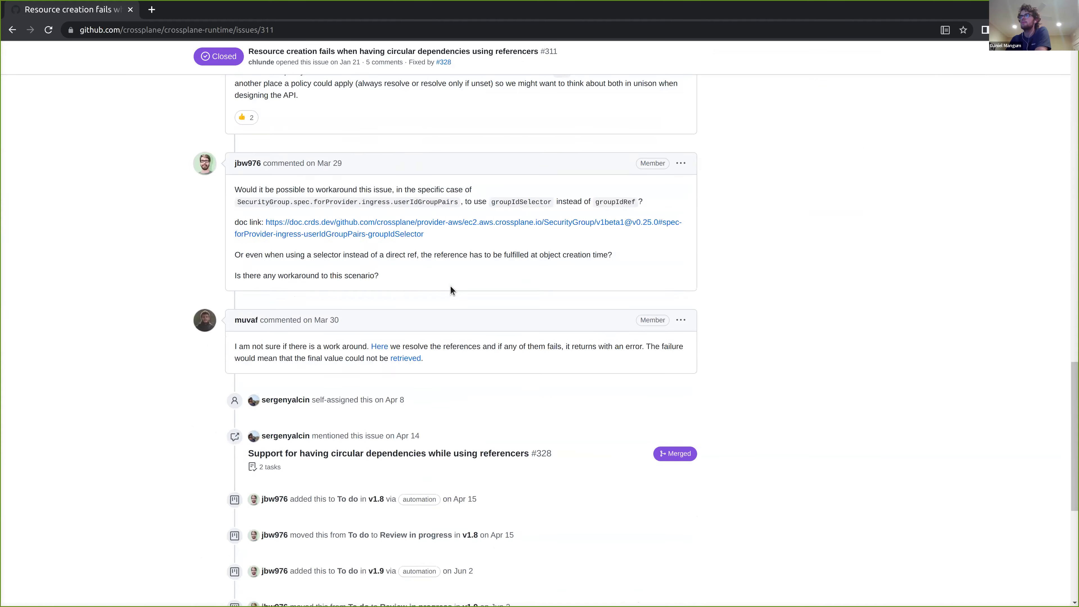
pyautogui.moveTo(442, 276)
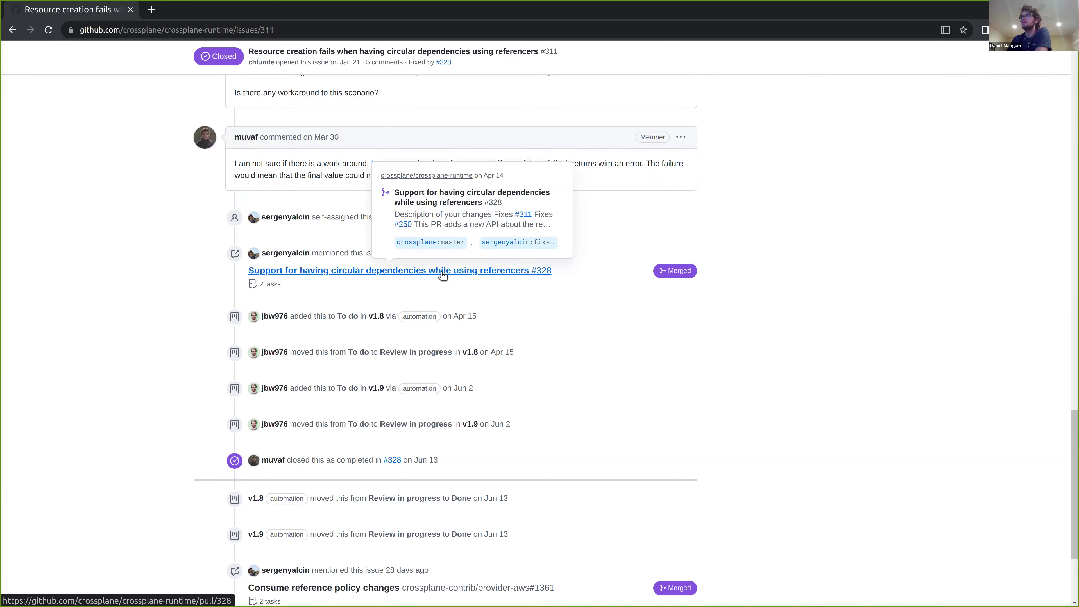
pyautogui.scroll(-2, 442, 276)
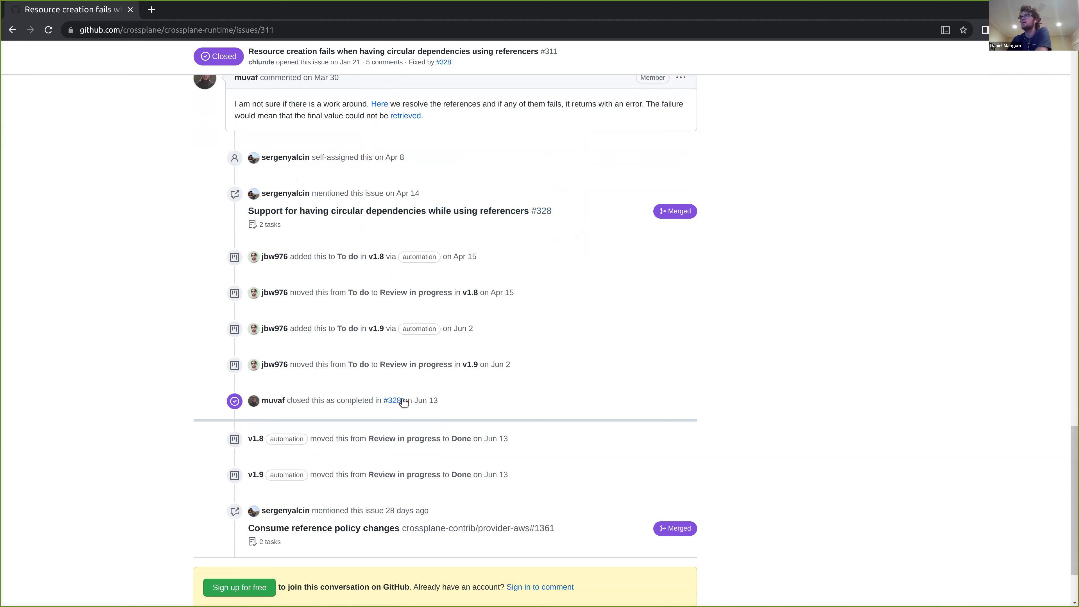
pyautogui.moveTo(400, 403)
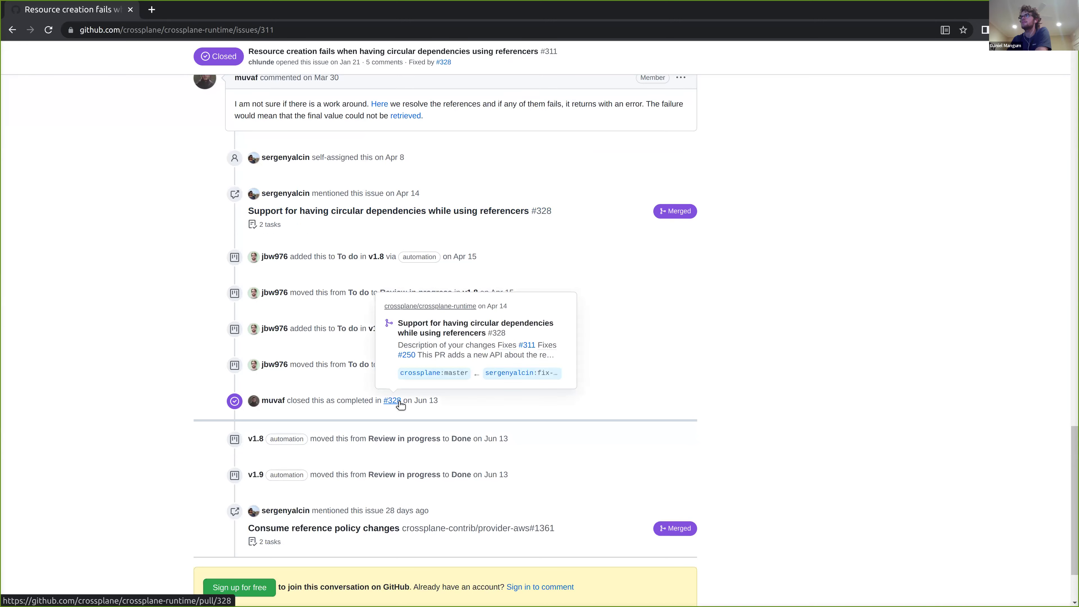
# Open merged PR #328 and review its description of the new reference resolution Policy API.
pyautogui.click(476, 333)
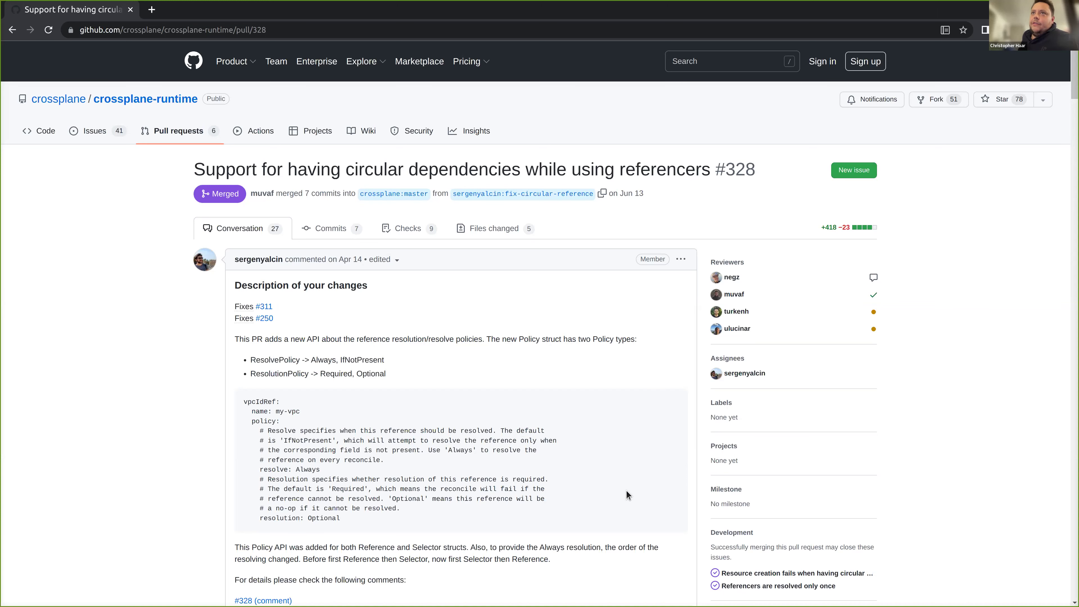
pyautogui.scroll(-2, 607, 481)
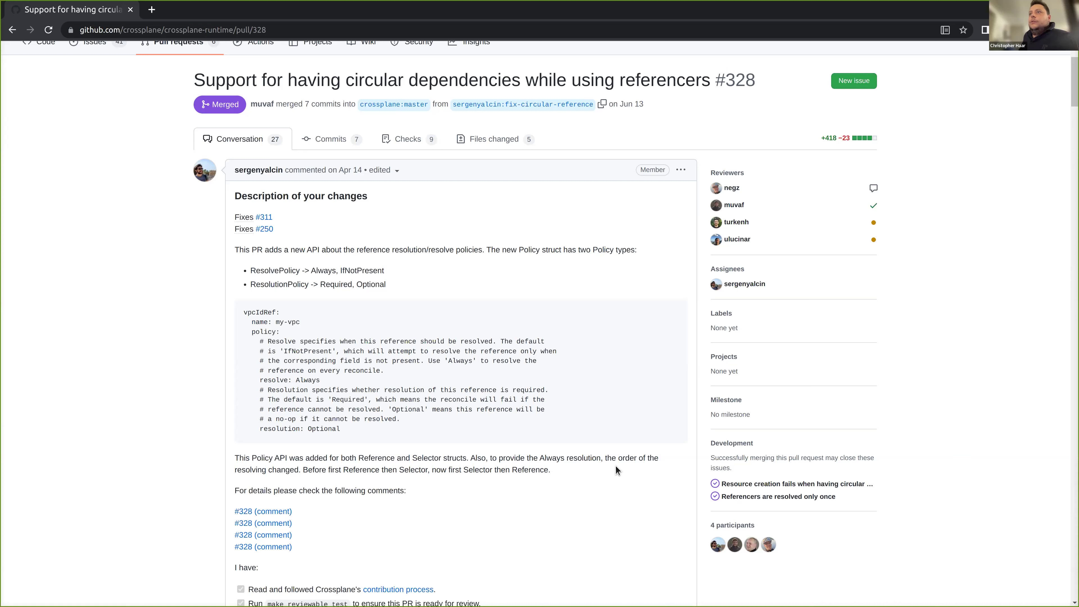
pyautogui.scroll(3, 610, 446)
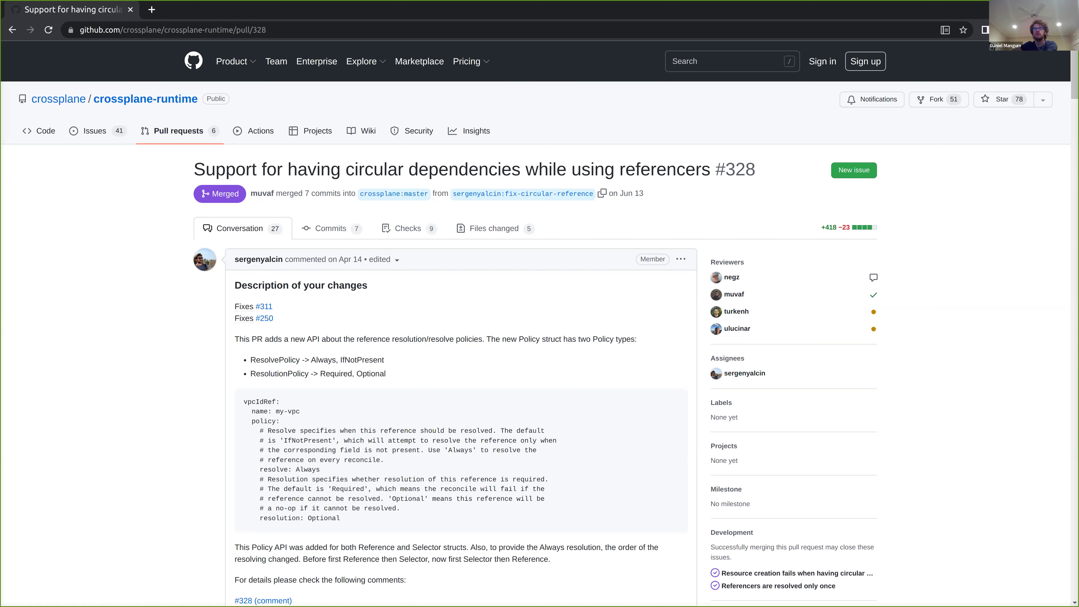
# In the agenda, copy the crossplane issue 2784 link address from its preview card.
pyautogui.hotkey('alt', 'Tab')
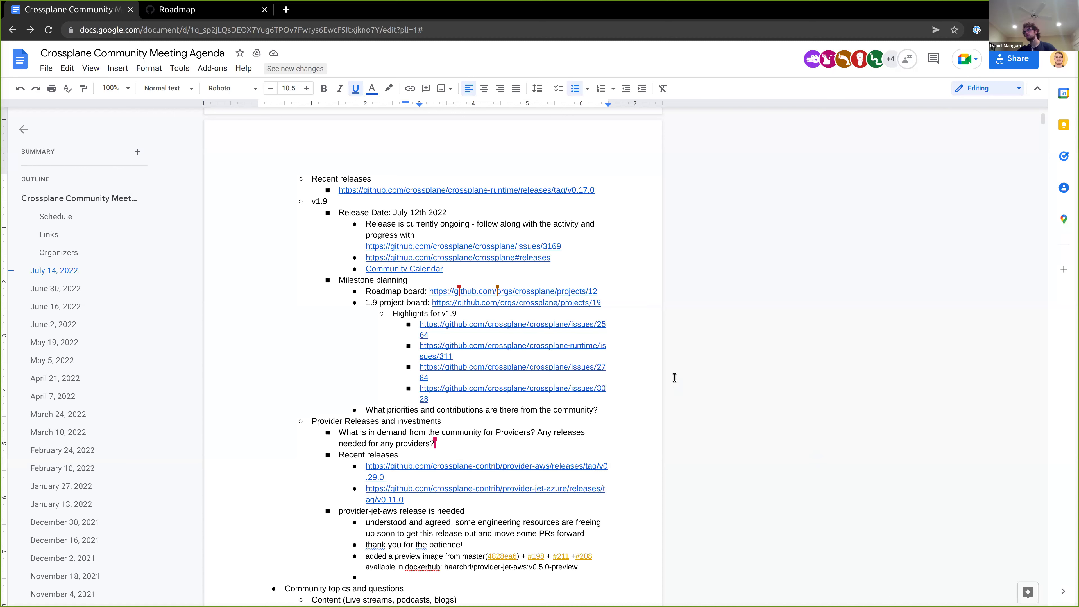
pyautogui.moveTo(566, 366)
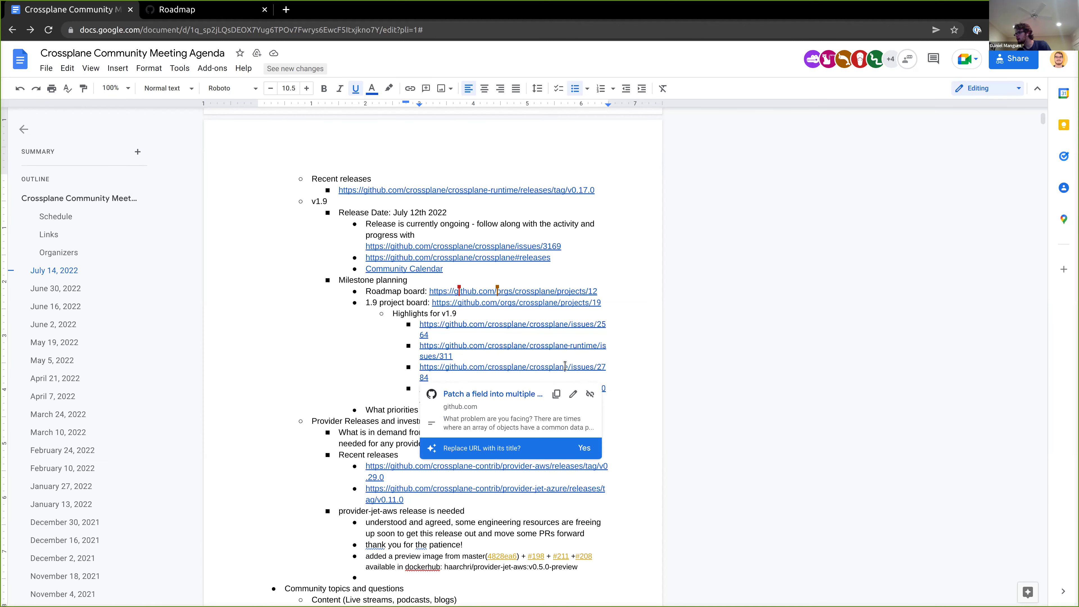
pyautogui.rightClick(504, 395)
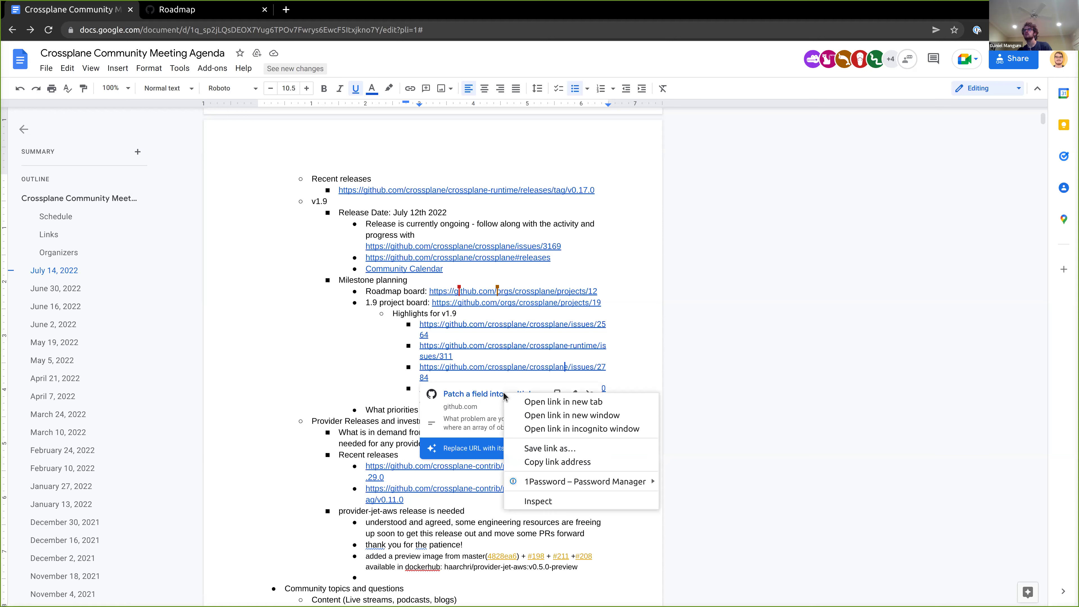
pyautogui.click(532, 462)
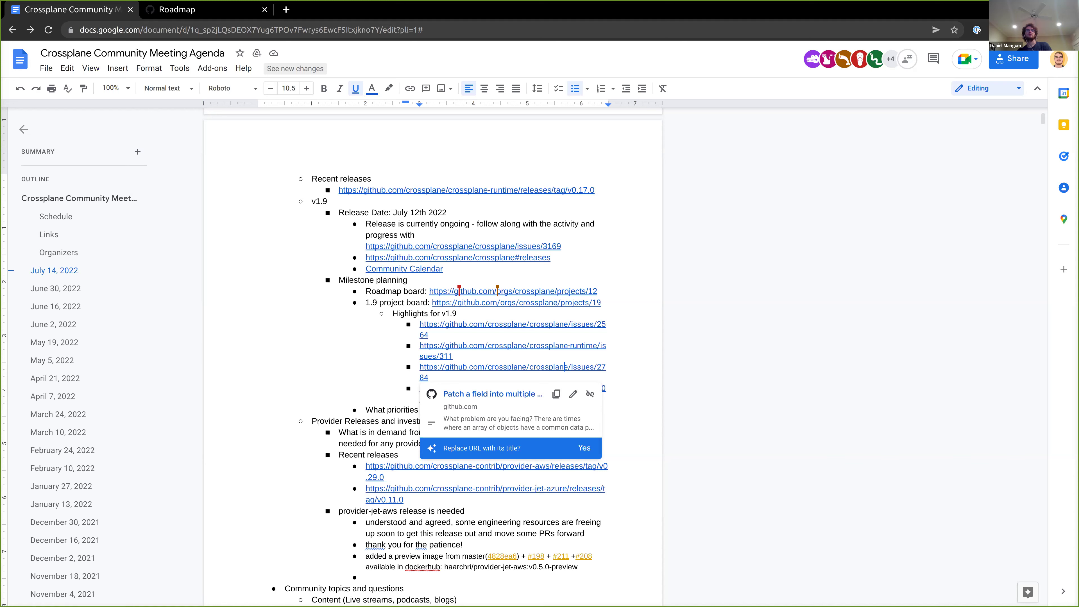
# Load crossplane issue #2784 in GitHub from the copied address and scroll to its timeline.
pyautogui.hotkey('alt', 'Tab')
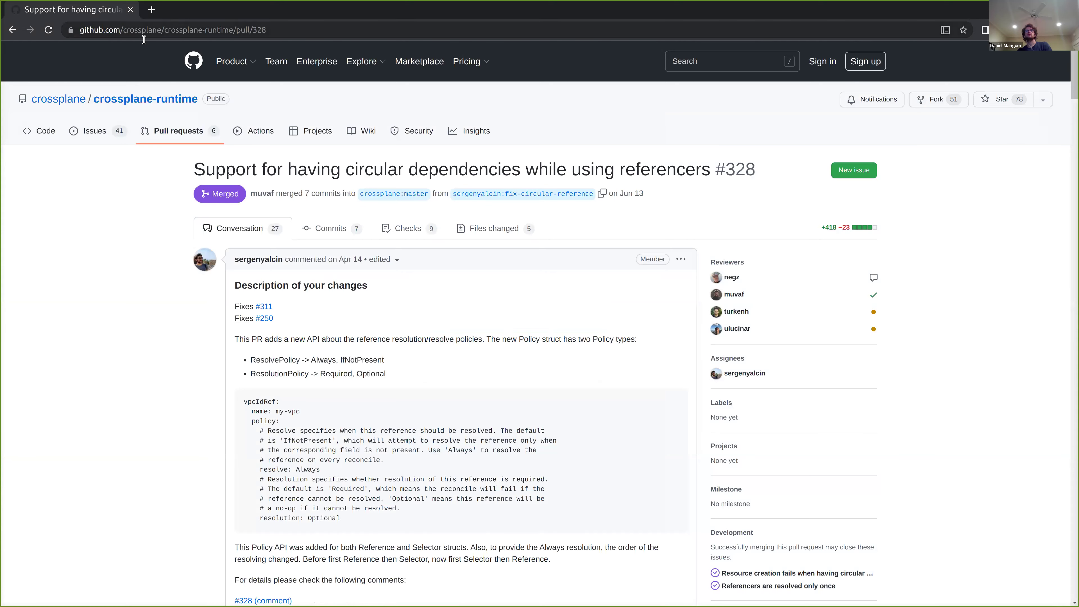
pyautogui.click(144, 28)
pyautogui.hotkey('ctrl', 'v')
pyautogui.press('Return')
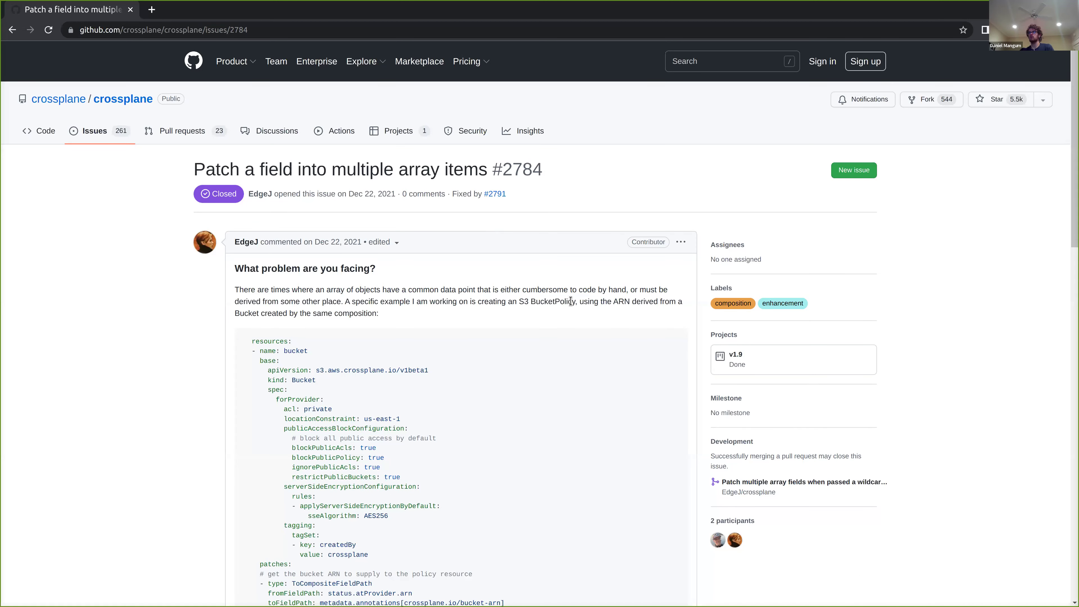
pyautogui.scroll(-10, 571, 301)
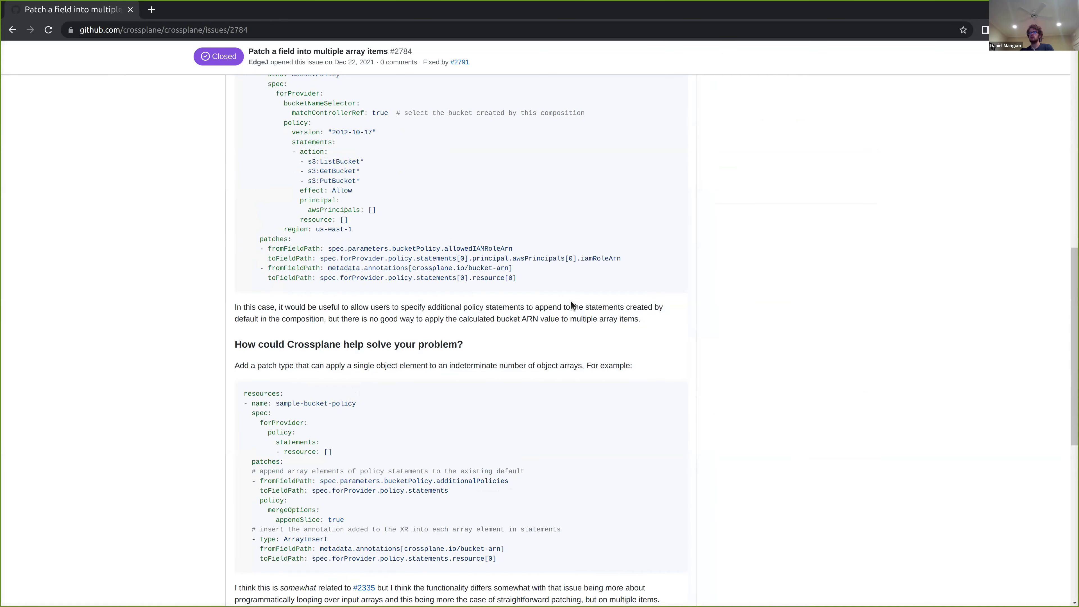
pyautogui.scroll(-7, 583, 285)
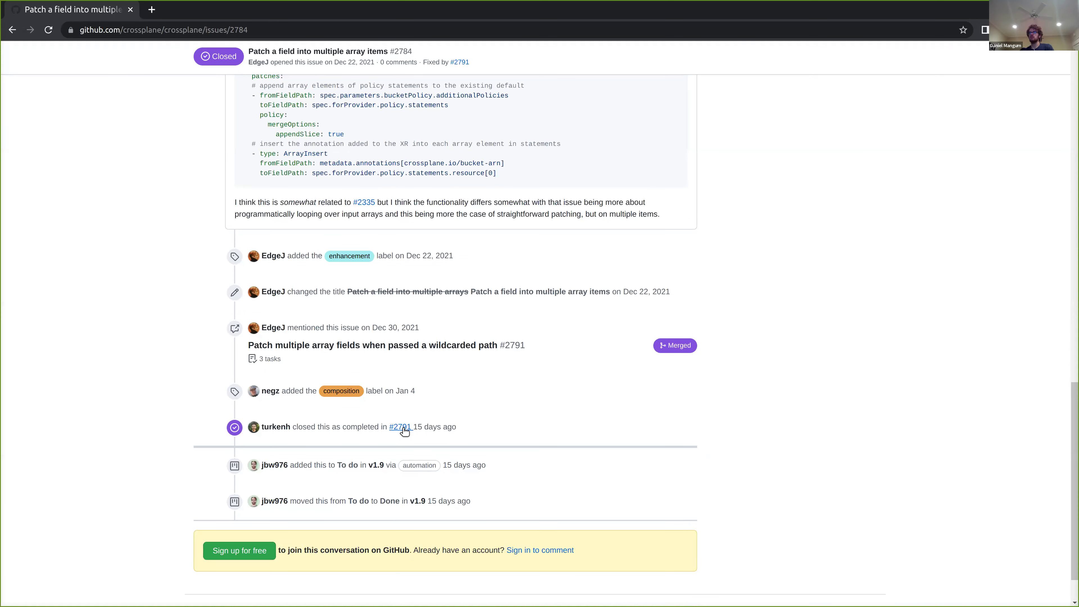
# Open merged PR #2791 'Patch multiple array fields when passed a wildcarded path' and review its conversation.
pyautogui.moveTo(404, 431)
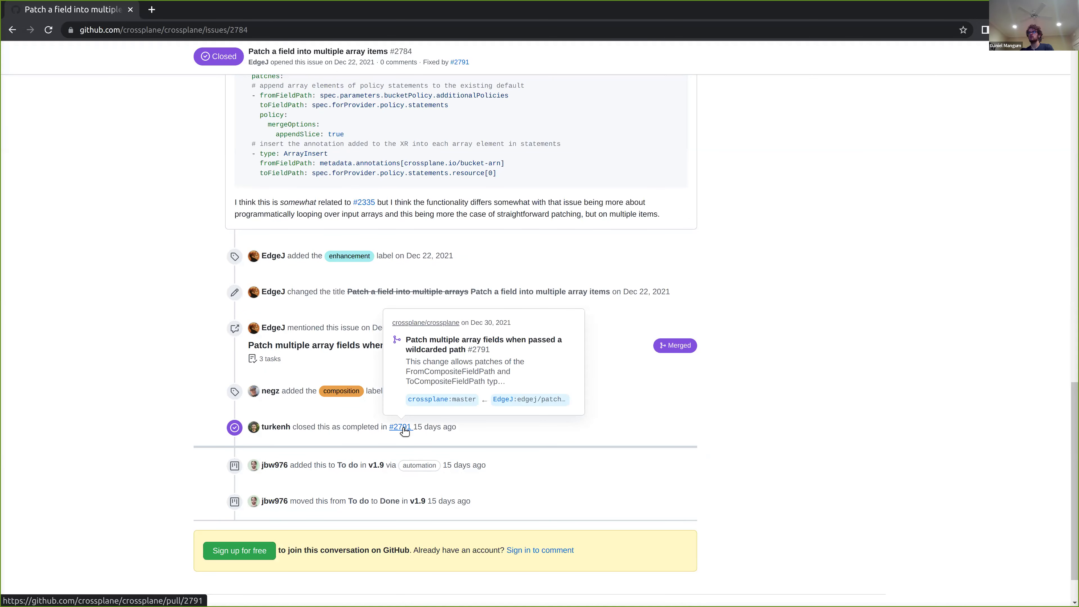
pyautogui.click(405, 431)
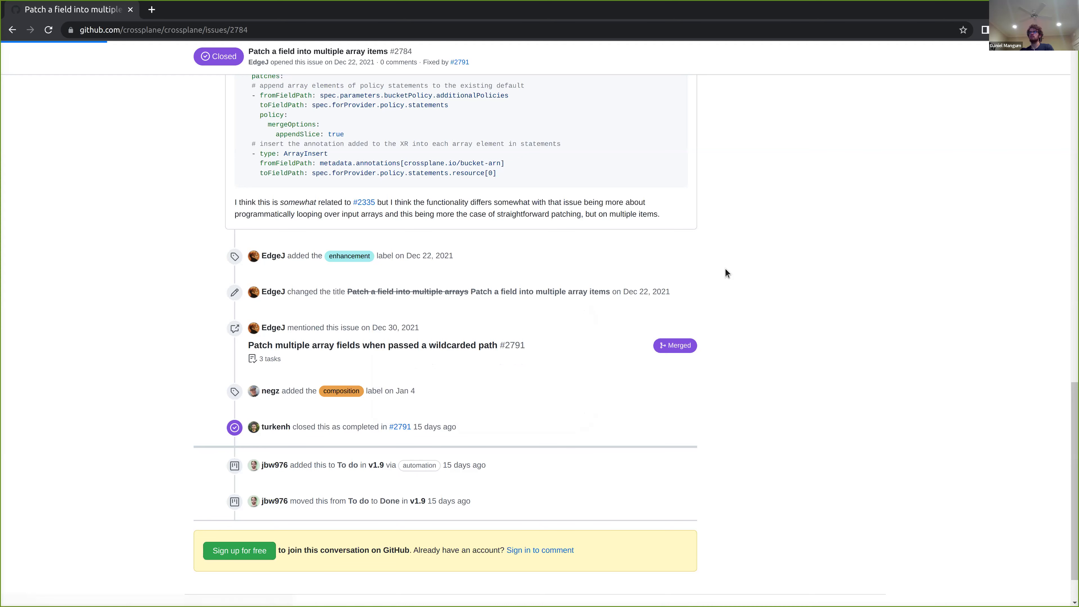
pyautogui.moveTo(211, 258)
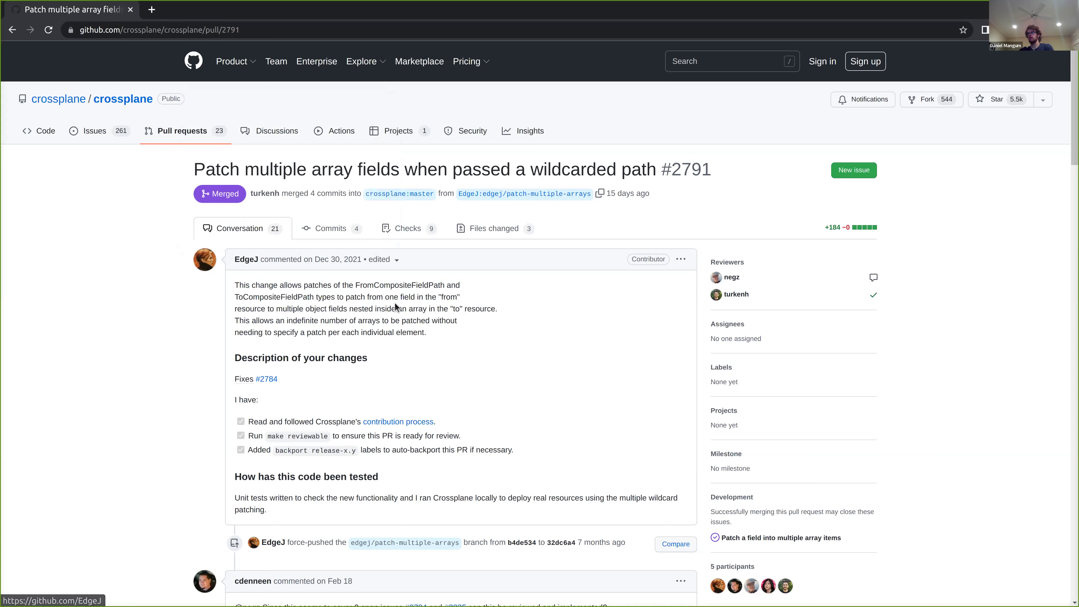
pyautogui.scroll(-1, 395, 302)
pyautogui.scroll(-10, 394, 302)
pyautogui.scroll(-5, 394, 303)
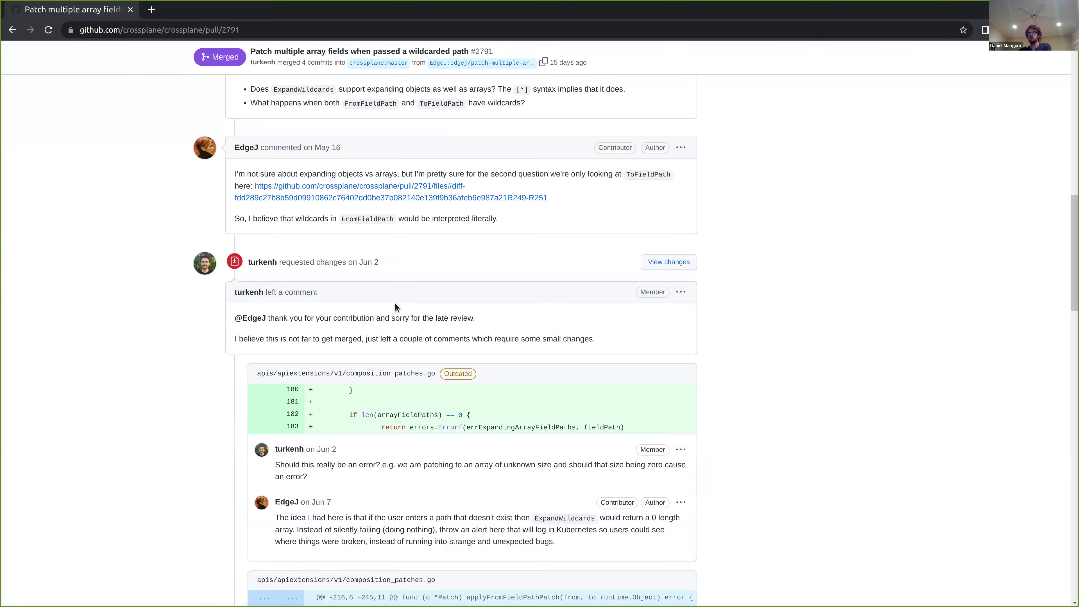
pyautogui.scroll(-3, 399, 312)
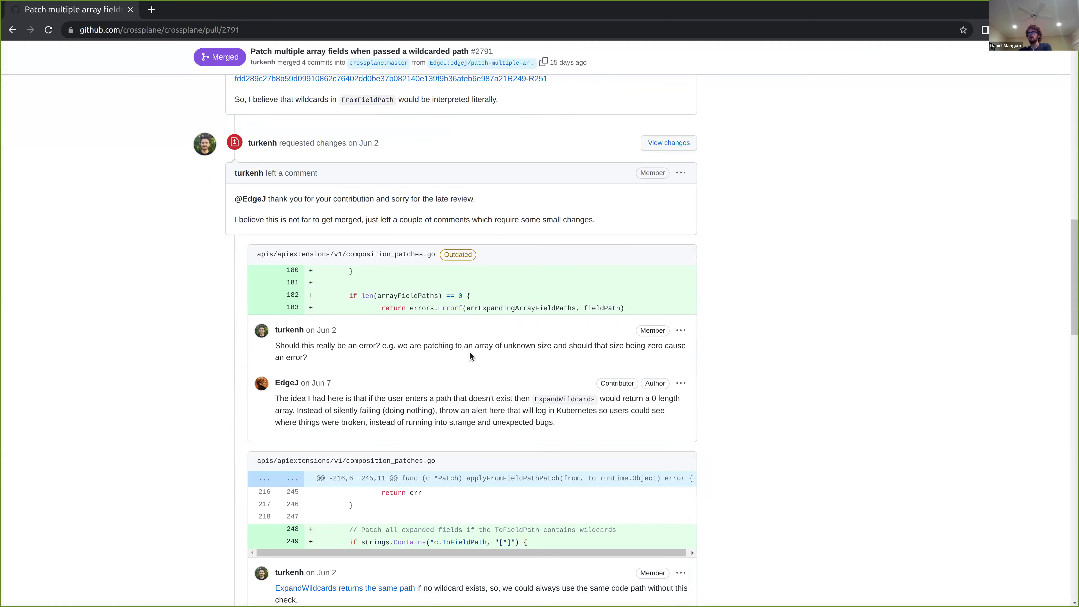
pyautogui.scroll(-7, 496, 356)
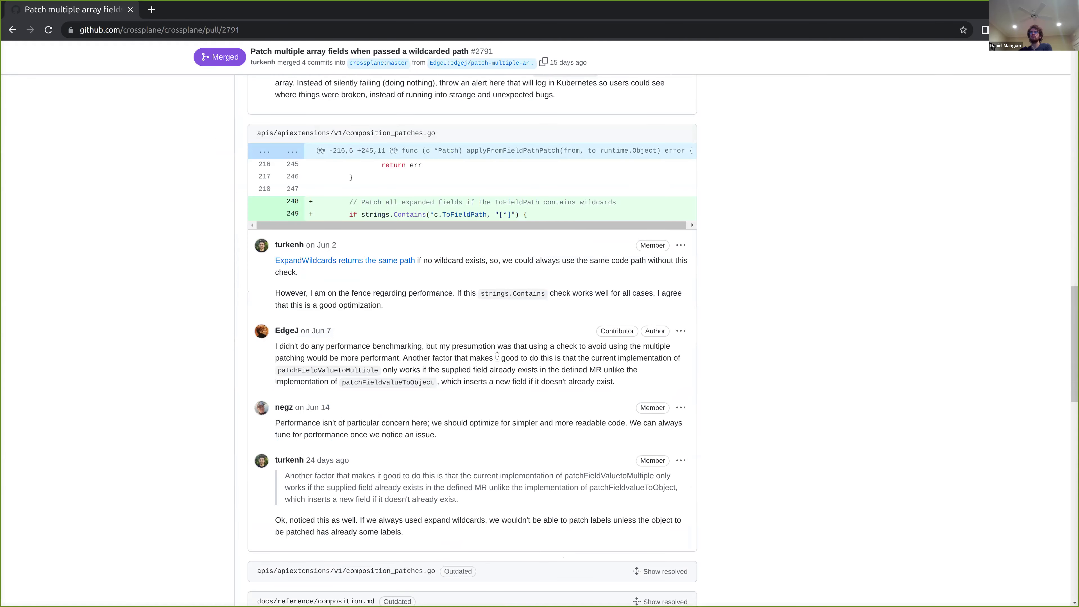
pyautogui.scroll(-7, 499, 357)
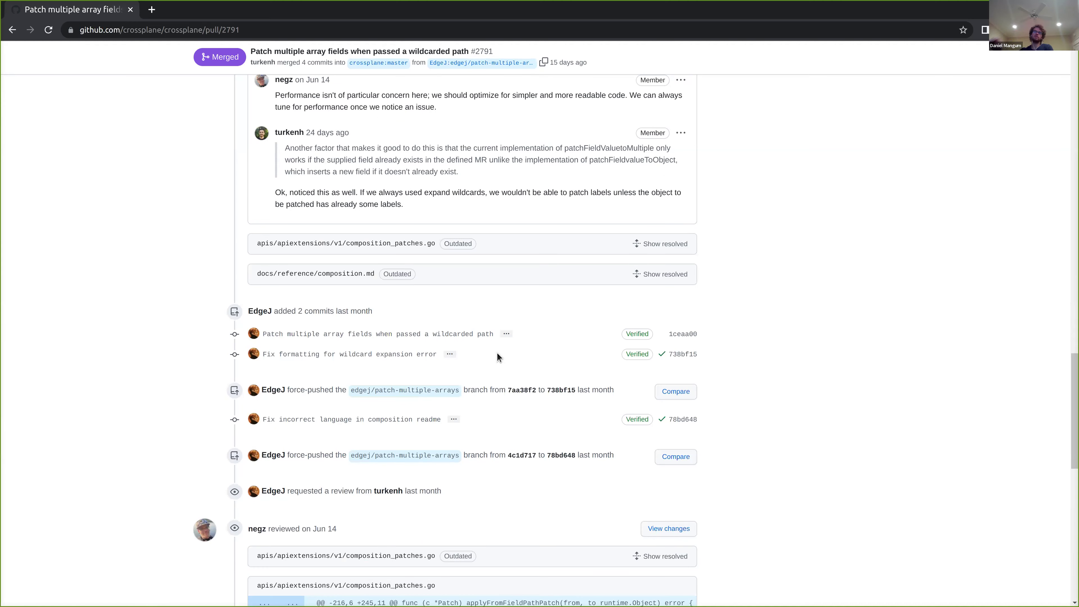
pyautogui.scroll(-1, 533, 360)
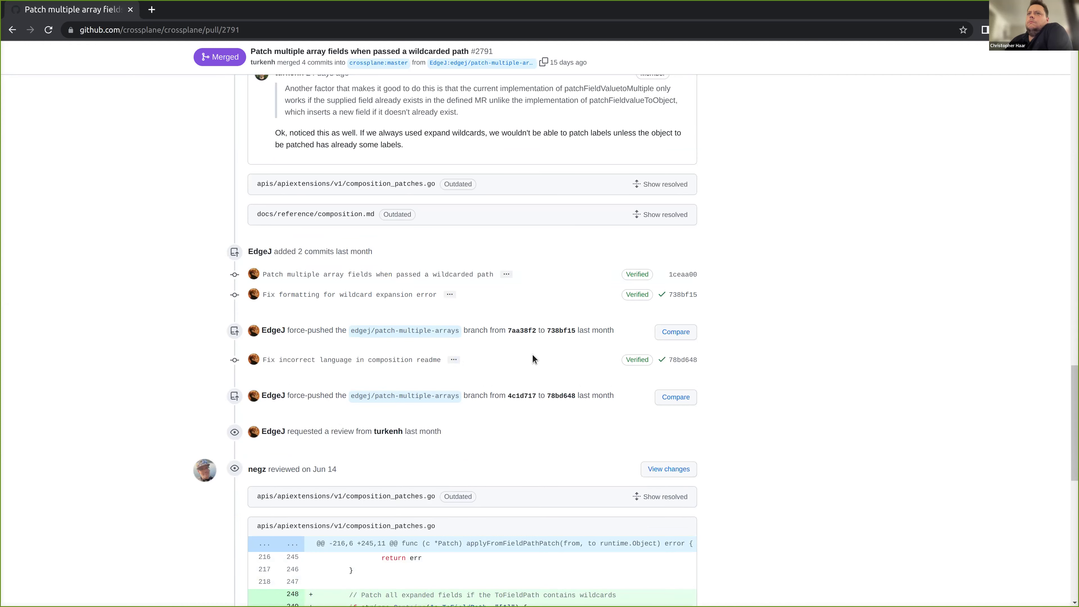
pyautogui.scroll(-5, 534, 359)
pyautogui.scroll(-4, 533, 359)
pyautogui.scroll(2, 534, 359)
pyautogui.scroll(1, 532, 354)
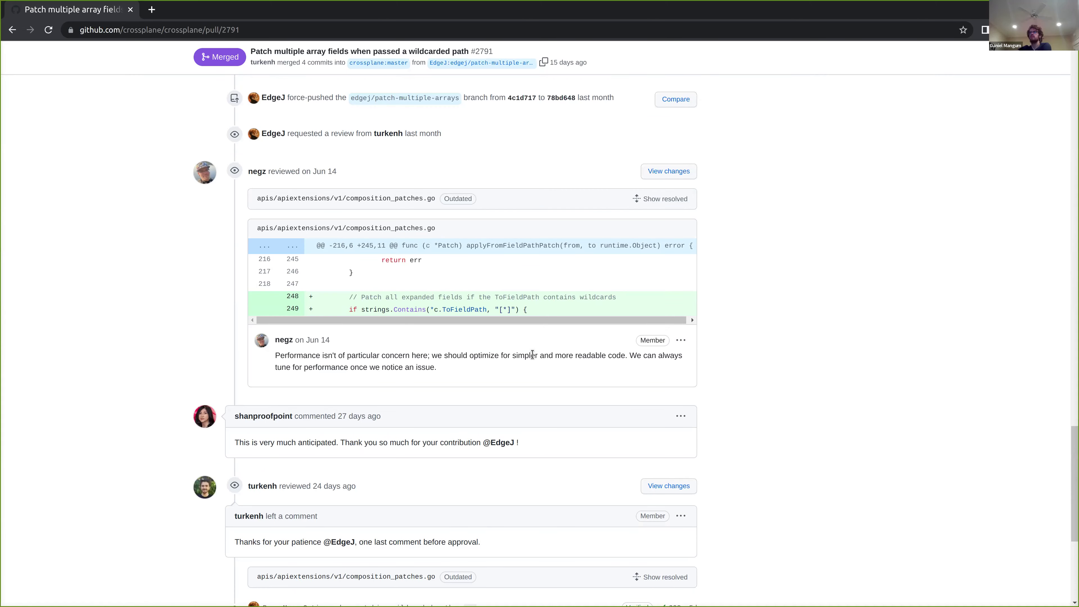
pyautogui.scroll(14, 532, 354)
pyautogui.scroll(20, 532, 354)
pyautogui.scroll(8, 478, 326)
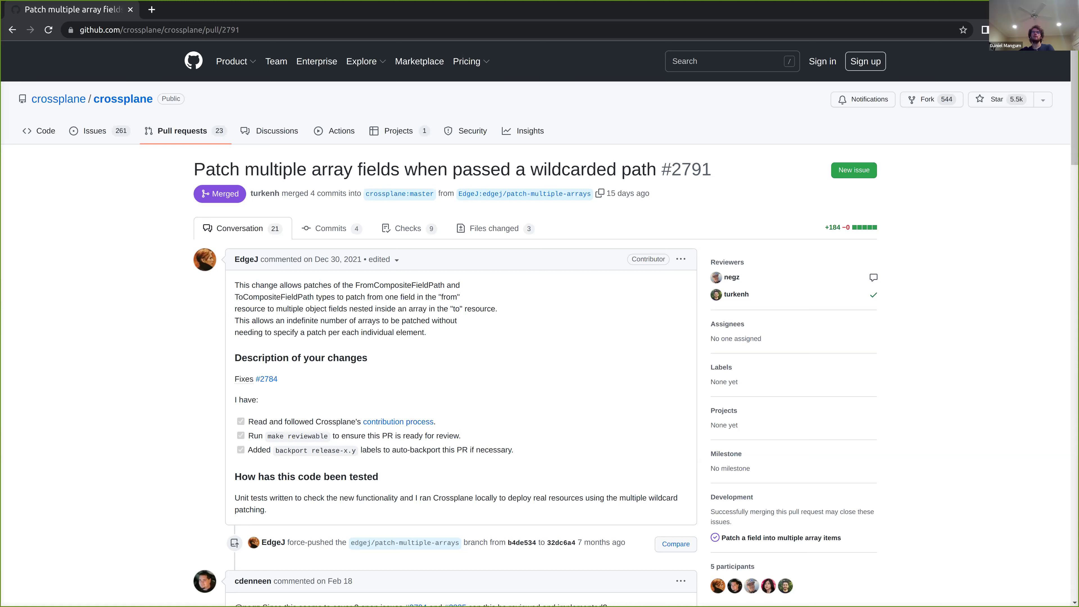
# Copy the agenda's issue 3028 link address, dismiss its preview, and return to PR #2791.
pyautogui.hotkey('alt', 'Tab')
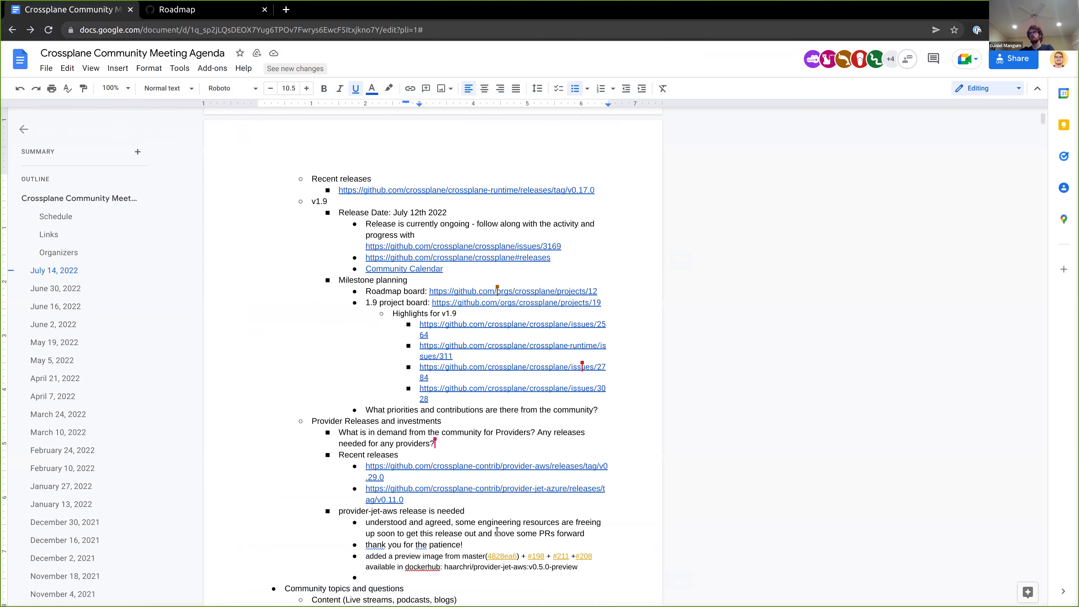
pyautogui.click(500, 390)
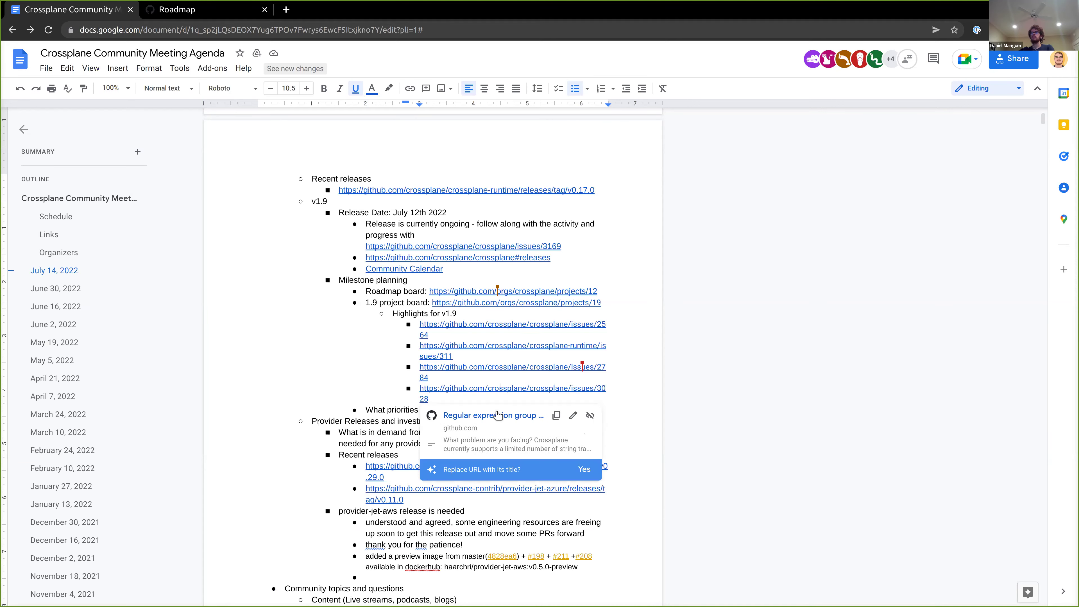
pyautogui.rightClick(495, 418)
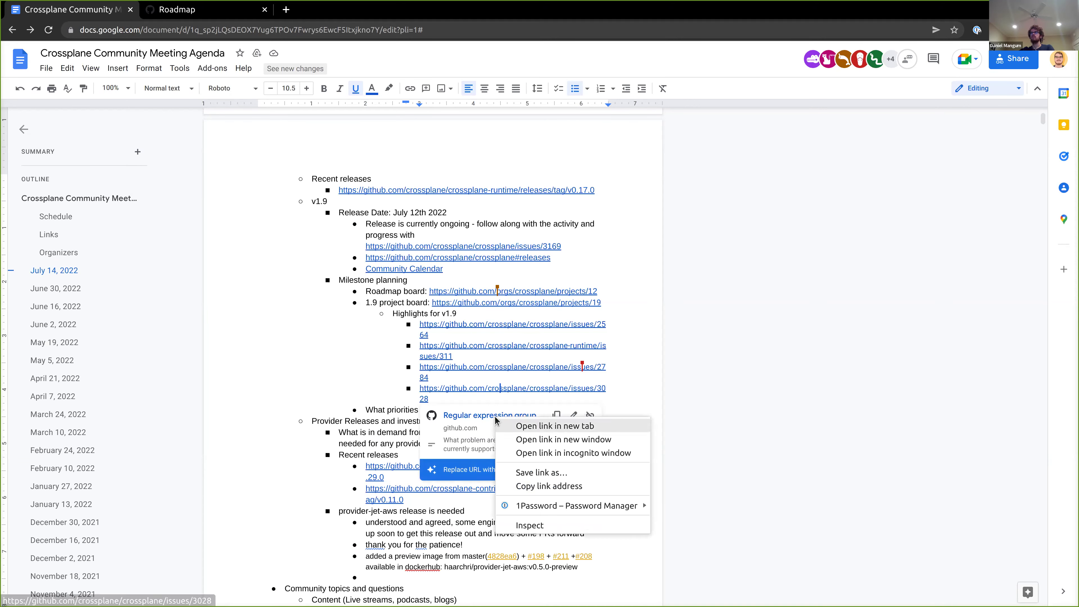
pyautogui.click(518, 488)
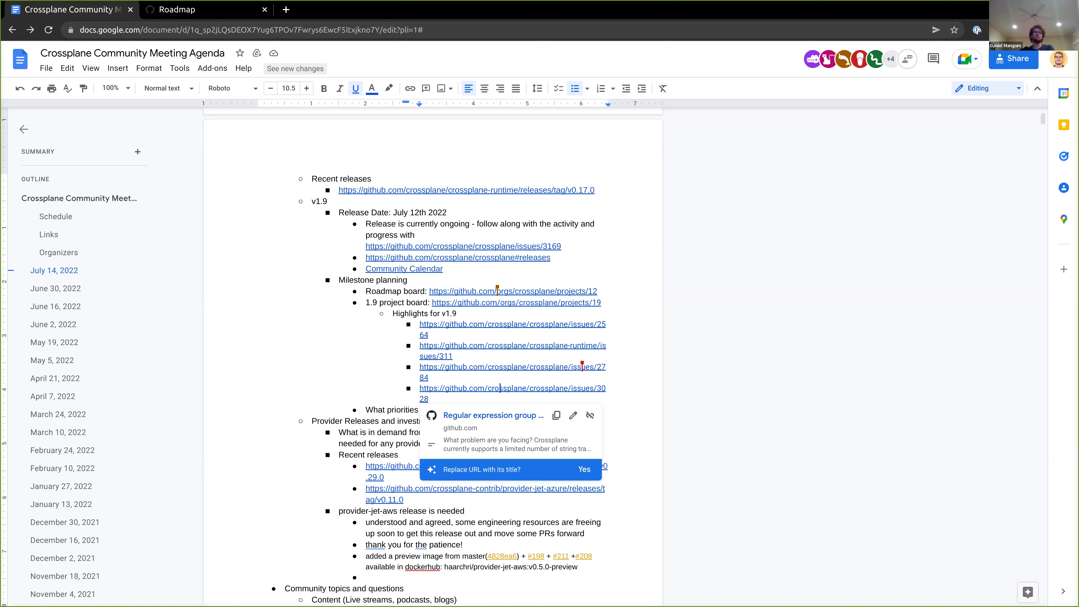
pyautogui.press('Escape')
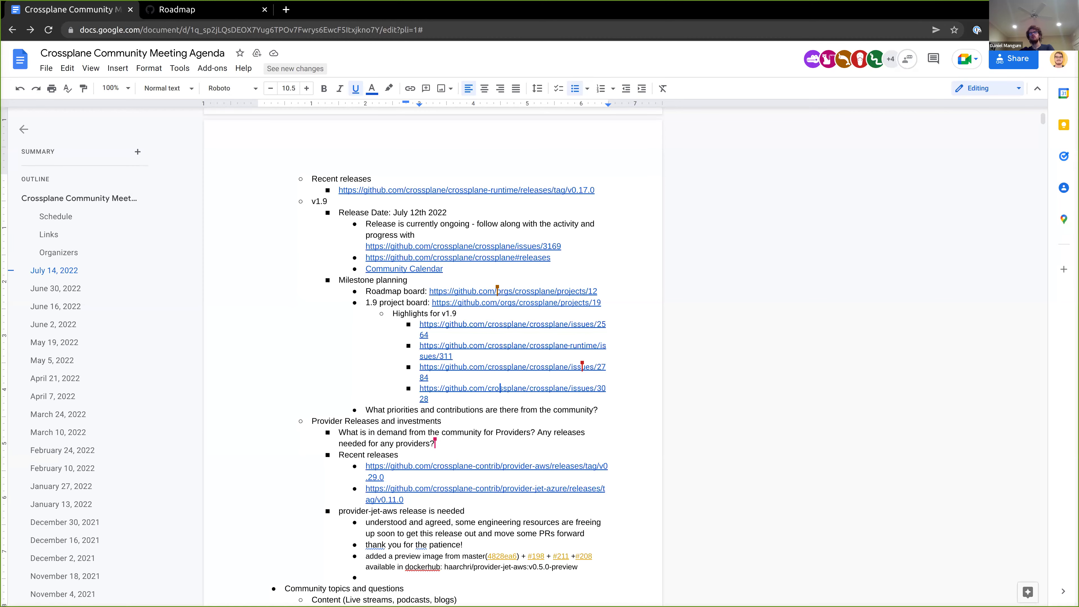
pyautogui.hotkey('alt', 'Tab')
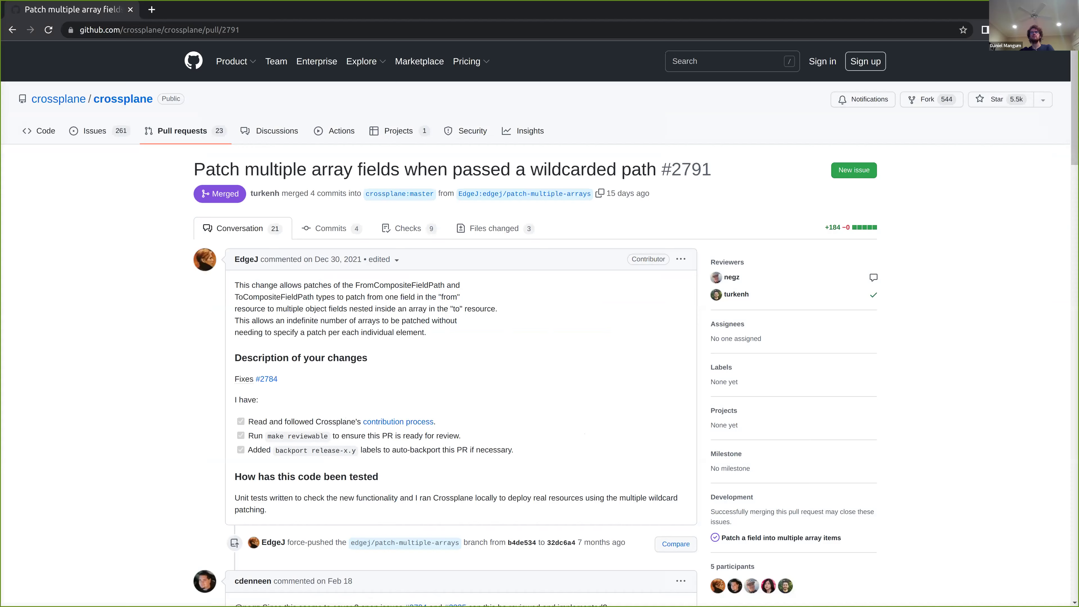
# Load issue #3028 'Regular expression group…' from the copied address and scroll through it.
pyautogui.click(96, 28)
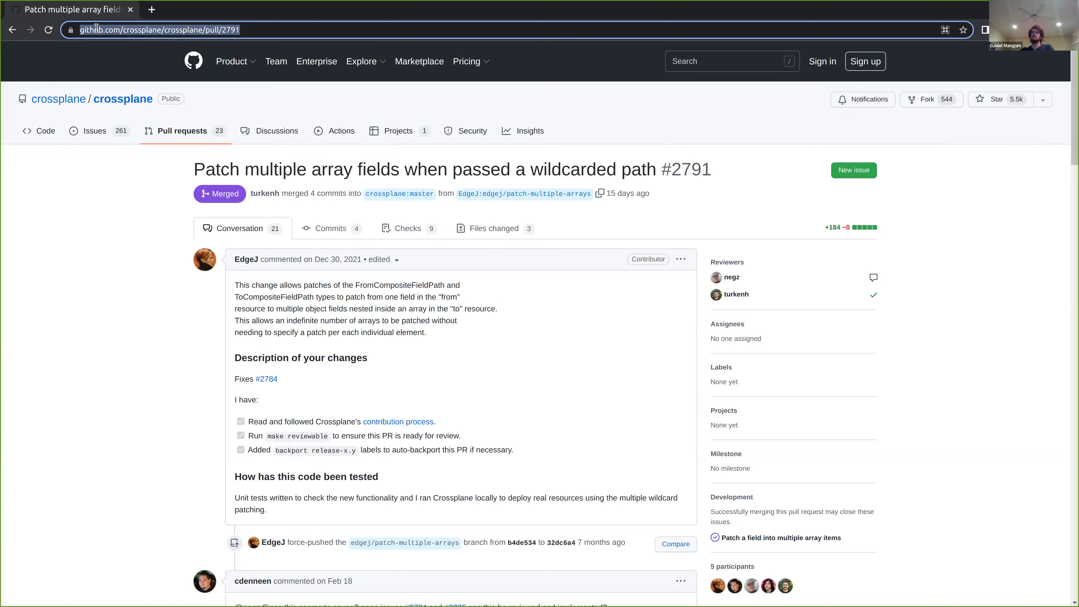
pyautogui.write('https://github.com/crossplane/crossplane/issues/3028')
pyautogui.press('Return')
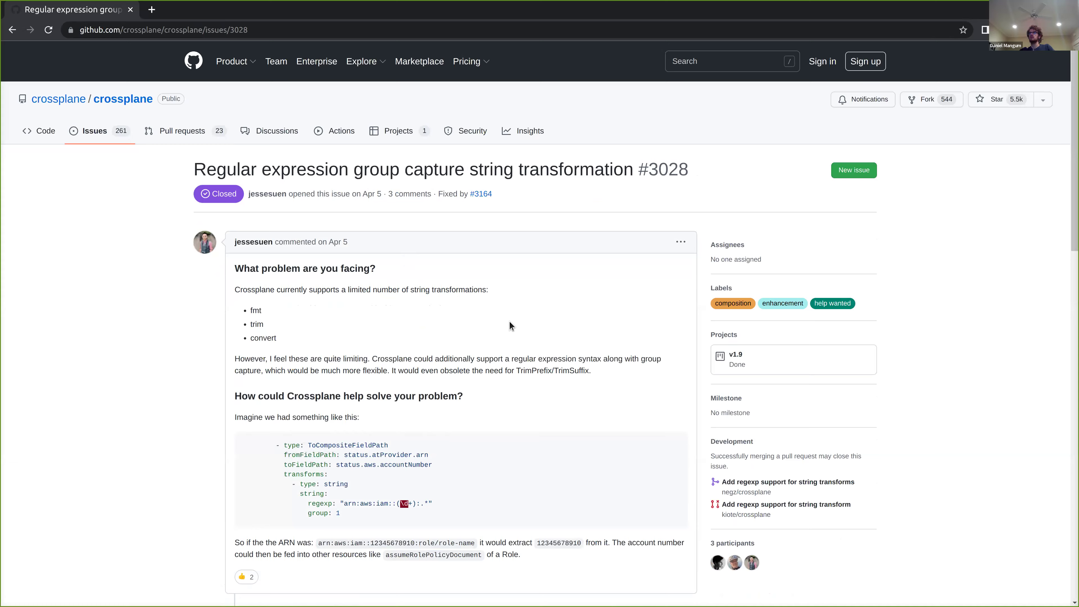
pyautogui.scroll(-2, 514, 323)
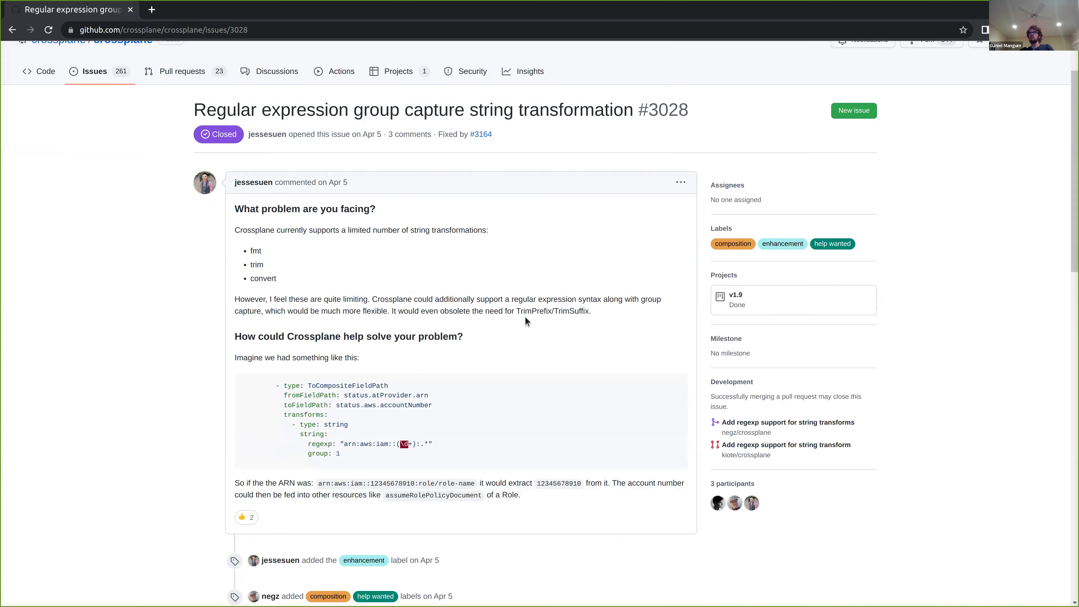
pyautogui.scroll(-2, 525, 285)
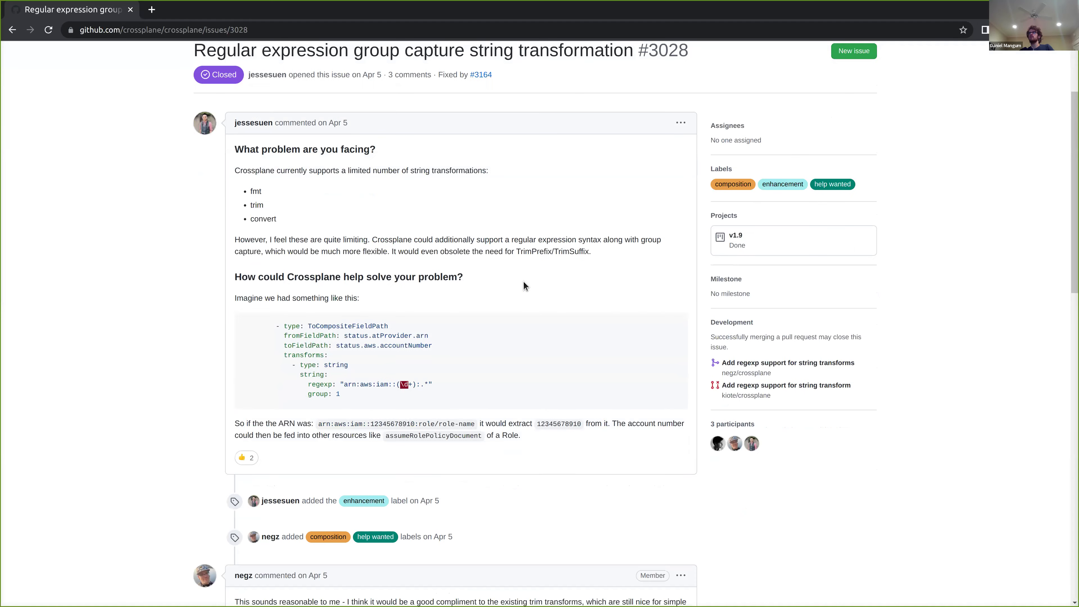
pyautogui.scroll(-15, 524, 284)
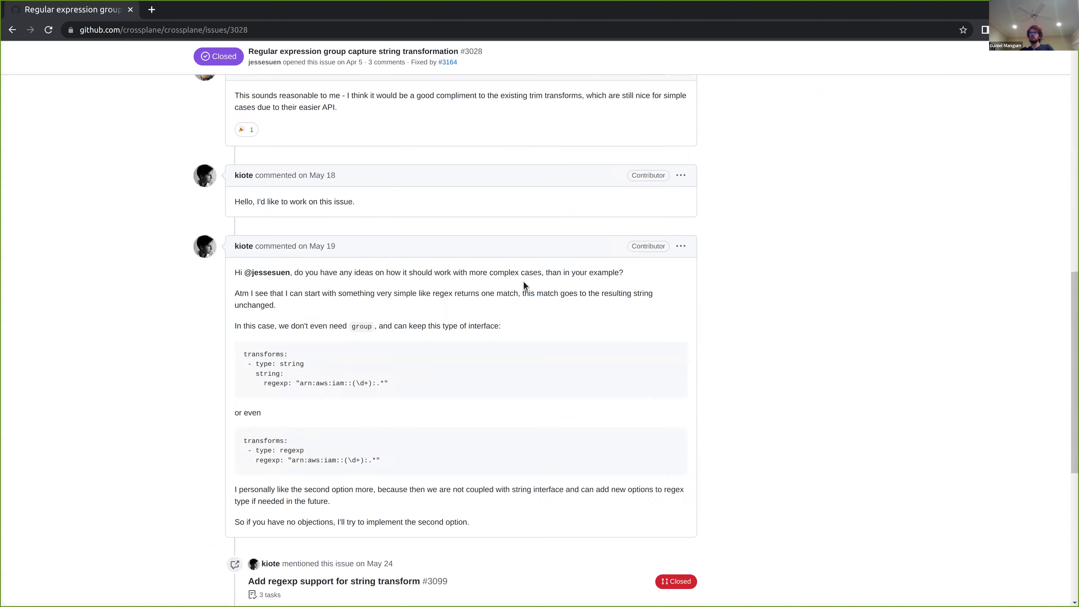
# Review merged PR #3164 'Add regexp support for string transforms', which fixes #3028 and closes #3099.
pyautogui.moveTo(376, 421)
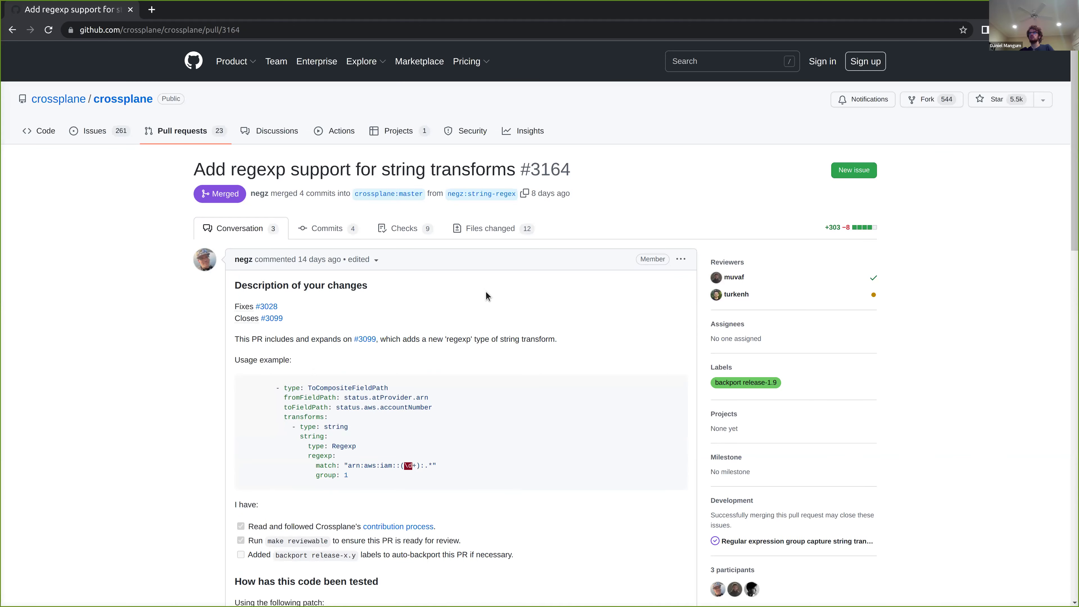
pyautogui.scroll(-1, 472, 290)
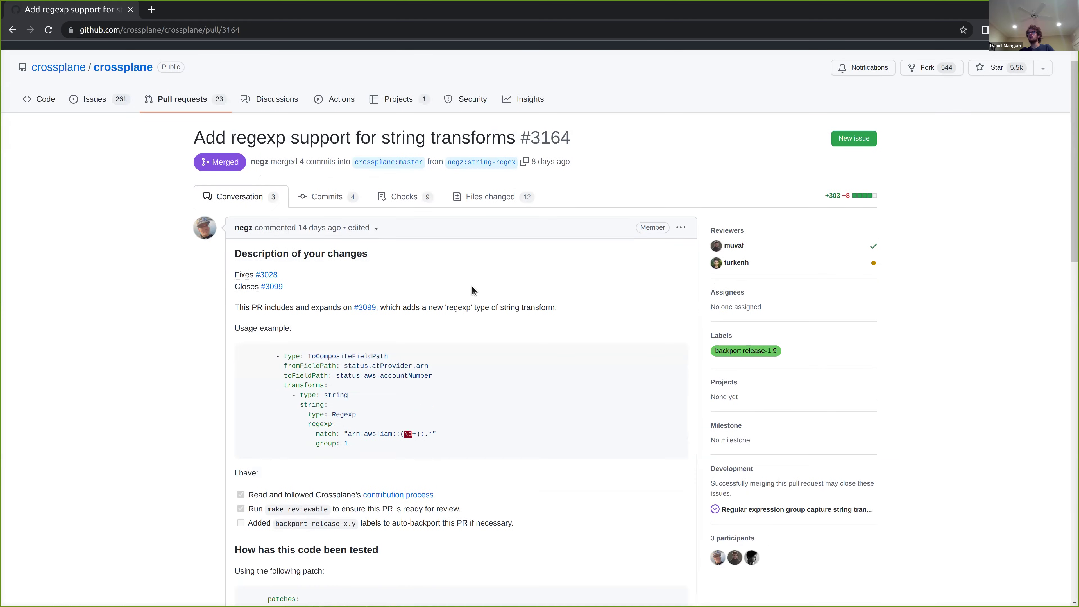
pyautogui.scroll(-5, 513, 242)
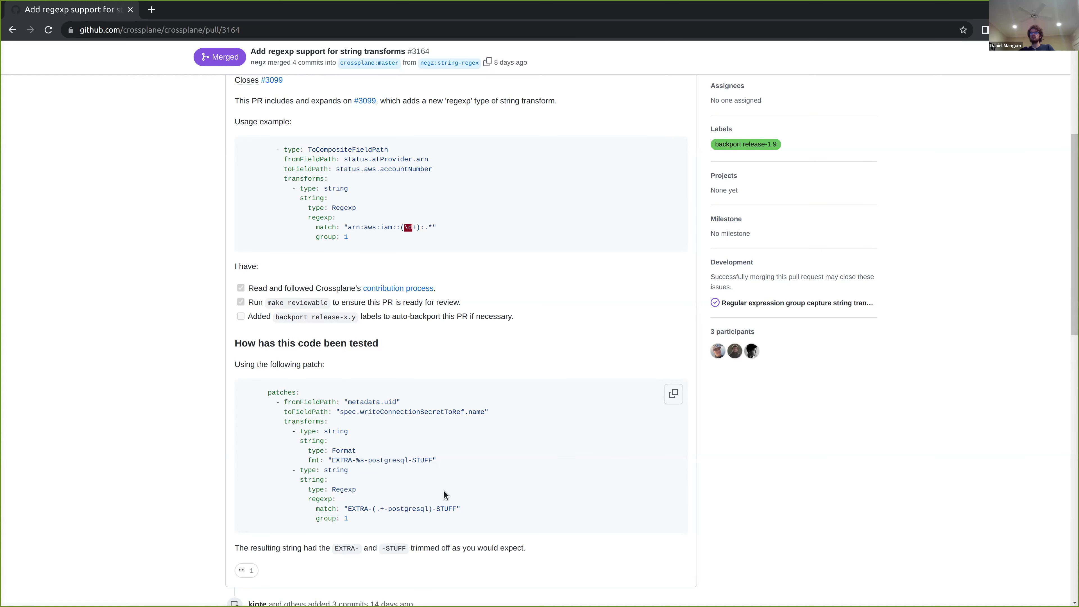
pyautogui.scroll(-8, 444, 490)
pyautogui.scroll(3, 446, 483)
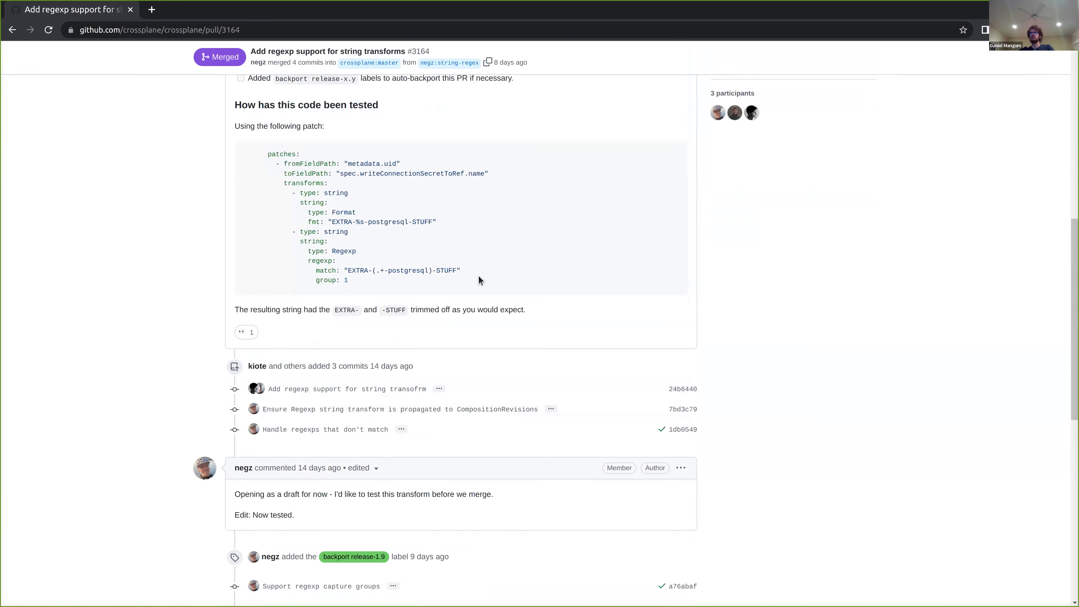
pyautogui.scroll(-6, 551, 258)
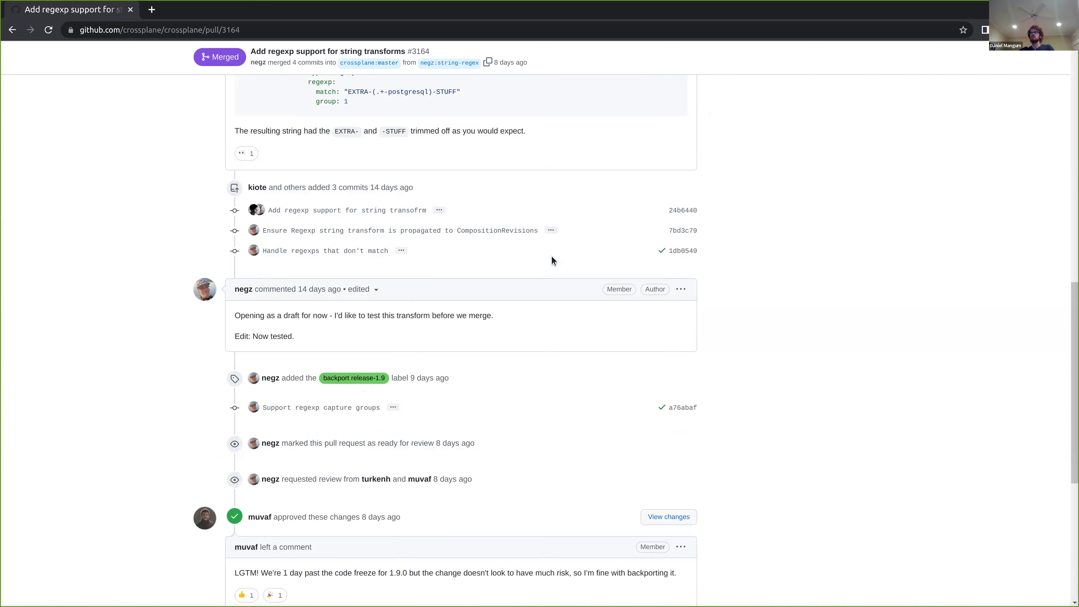
pyautogui.scroll(-3, 572, 285)
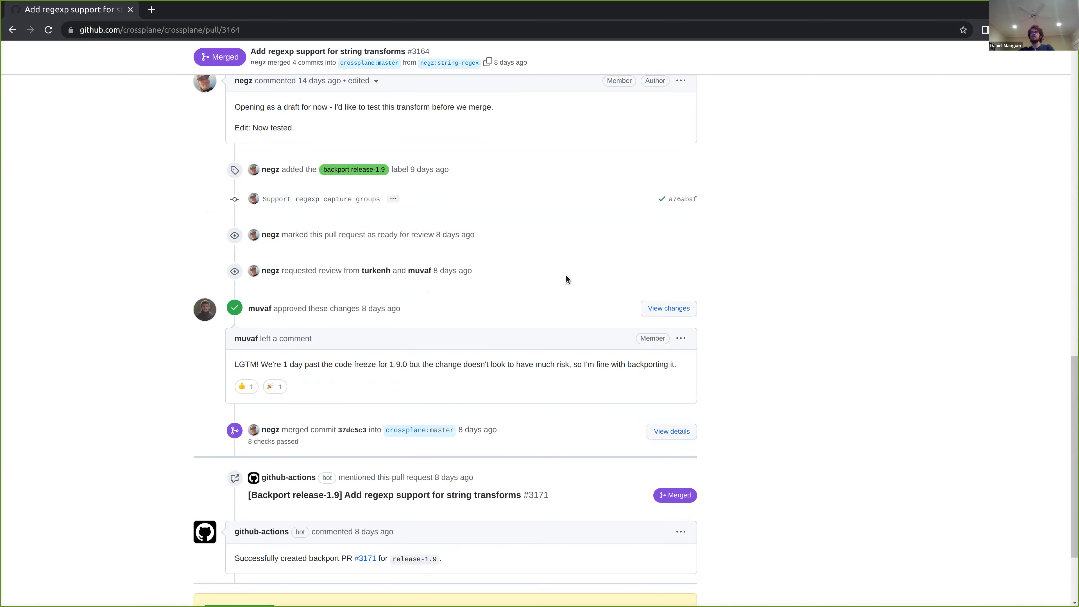
pyautogui.scroll(9, 567, 275)
pyautogui.scroll(3, 553, 242)
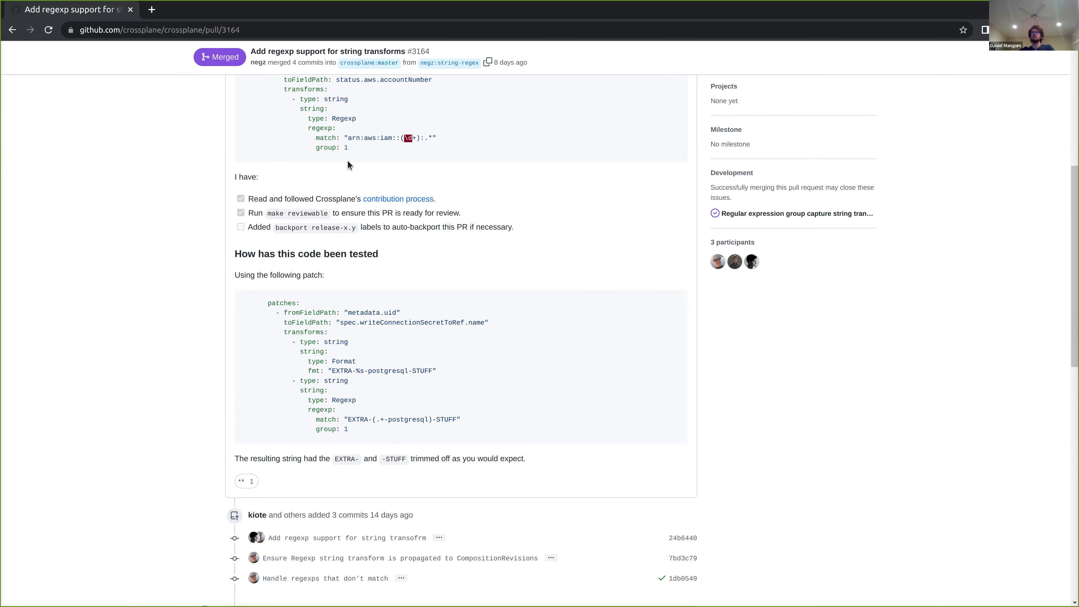
pyautogui.scroll(3, 432, 136)
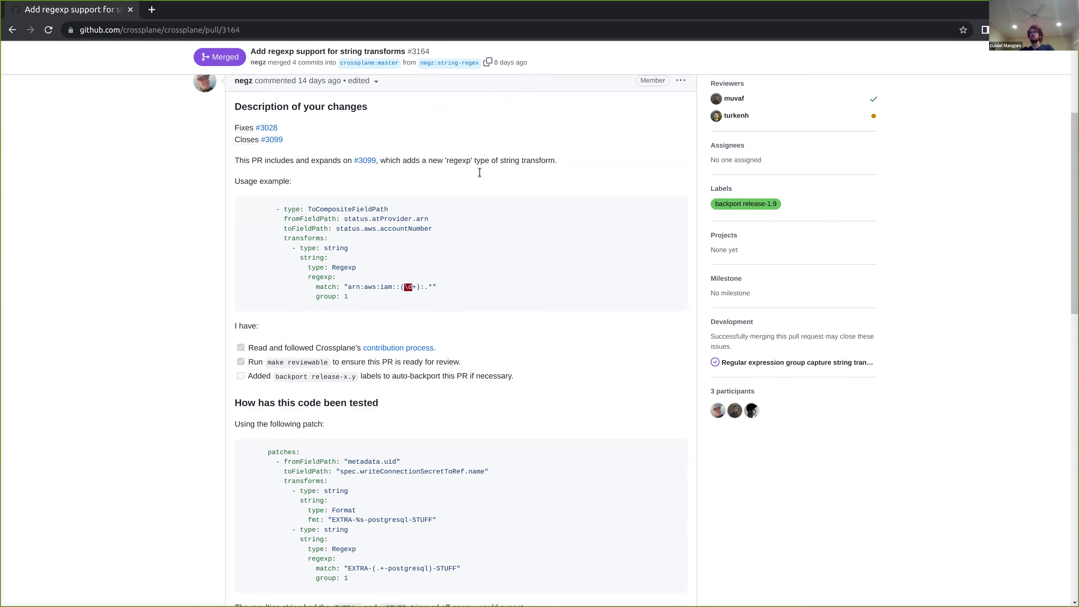
pyautogui.scroll(1, 452, 160)
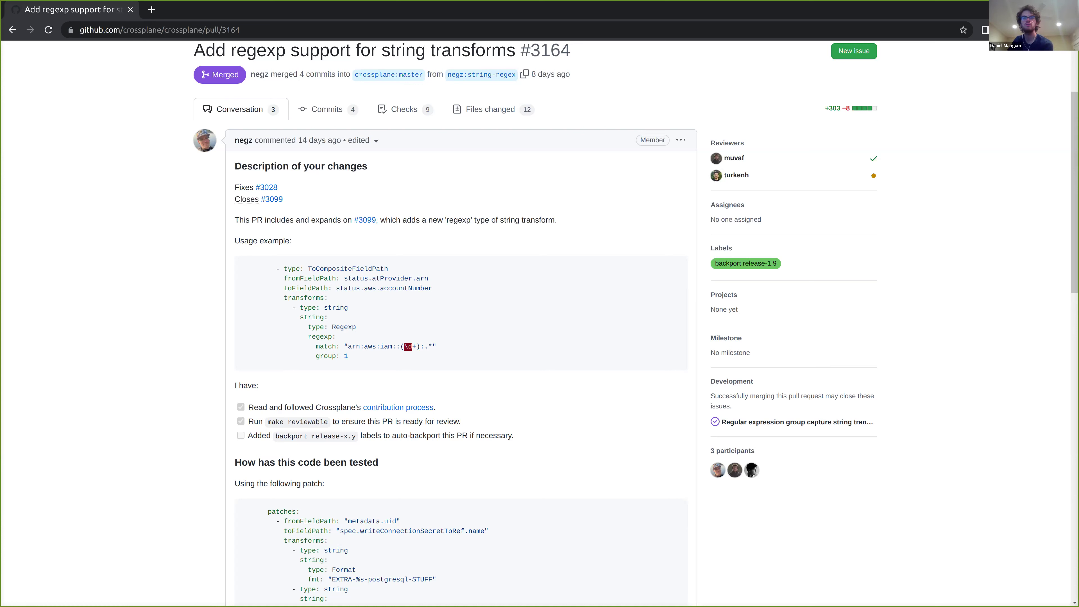
# Back in the agenda, copy the provider-aws v0.29.0 release link address and switch to GitHub.
pyautogui.hotkey('ctrl', 'w')
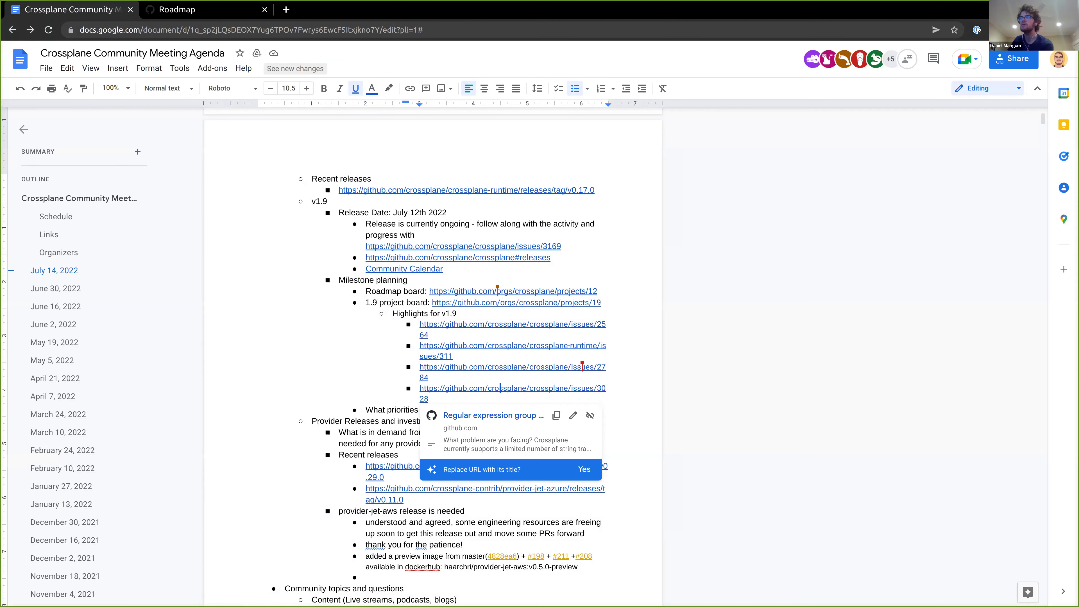
pyautogui.doubleClick(335, 424)
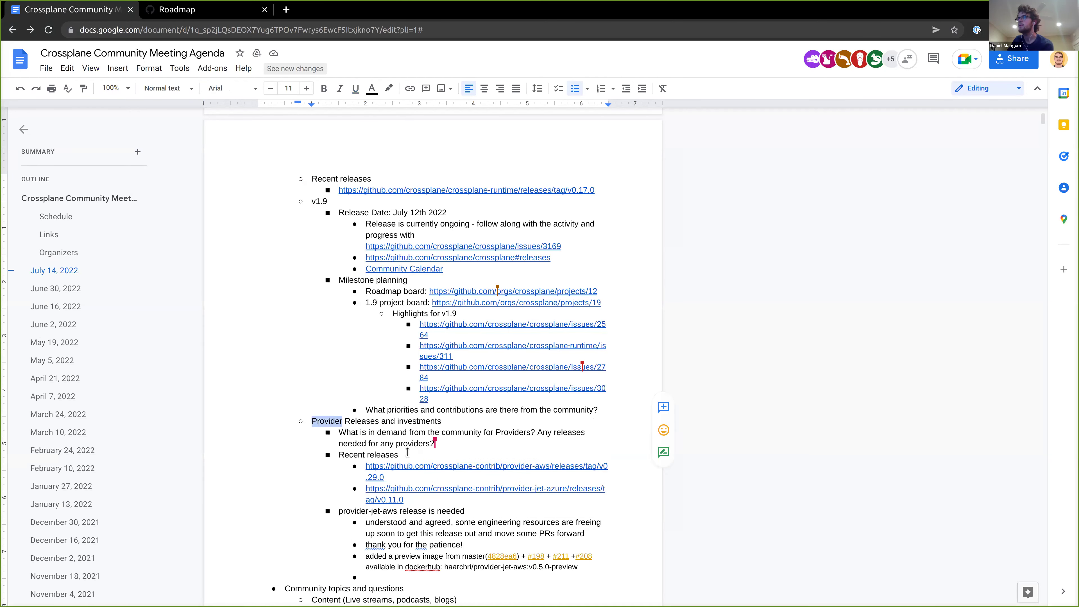
pyautogui.click(463, 442)
pyautogui.scroll(-2, 463, 443)
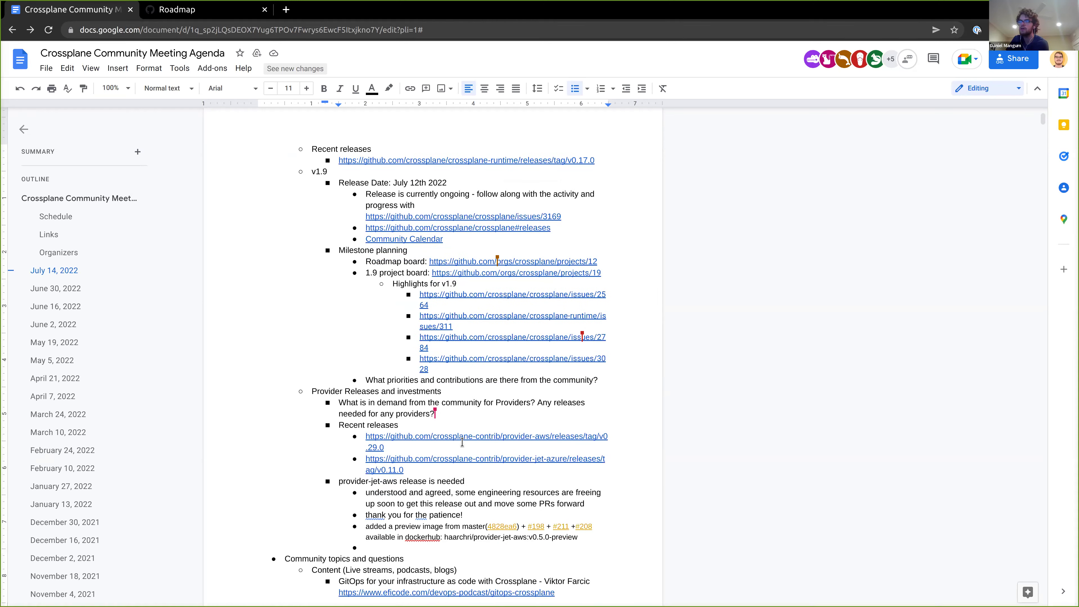
pyautogui.click(458, 434)
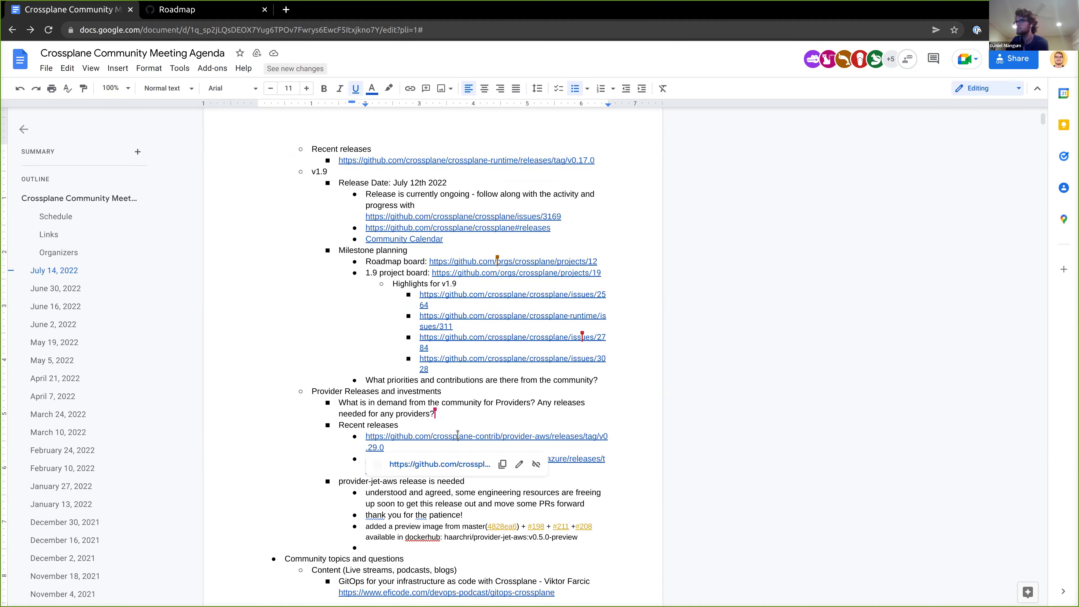
pyautogui.rightClick(458, 466)
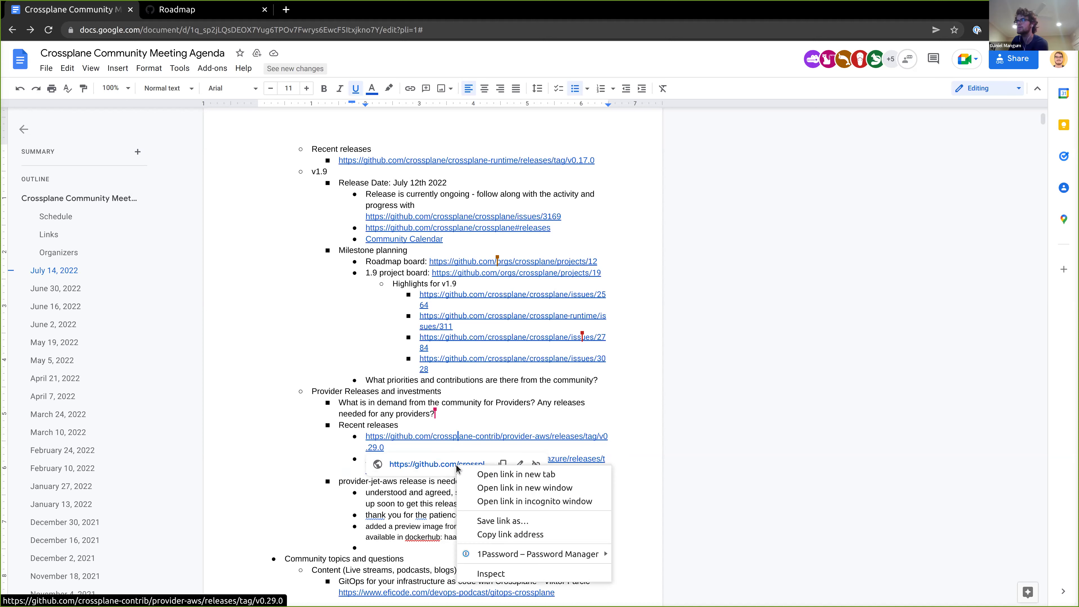
pyautogui.click(479, 535)
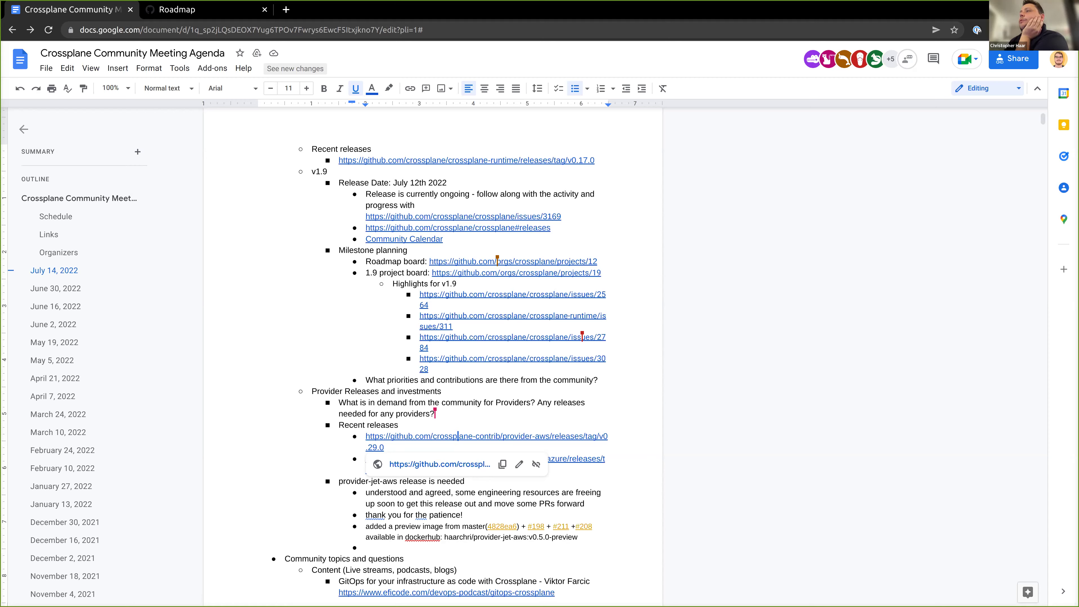
pyautogui.hotkey('alt', 'Tab')
# Open the provider-aws v0.29.0 release page from the copied address.
pyautogui.click(284, 30)
pyautogui.hotkey('ctrl', 'v')
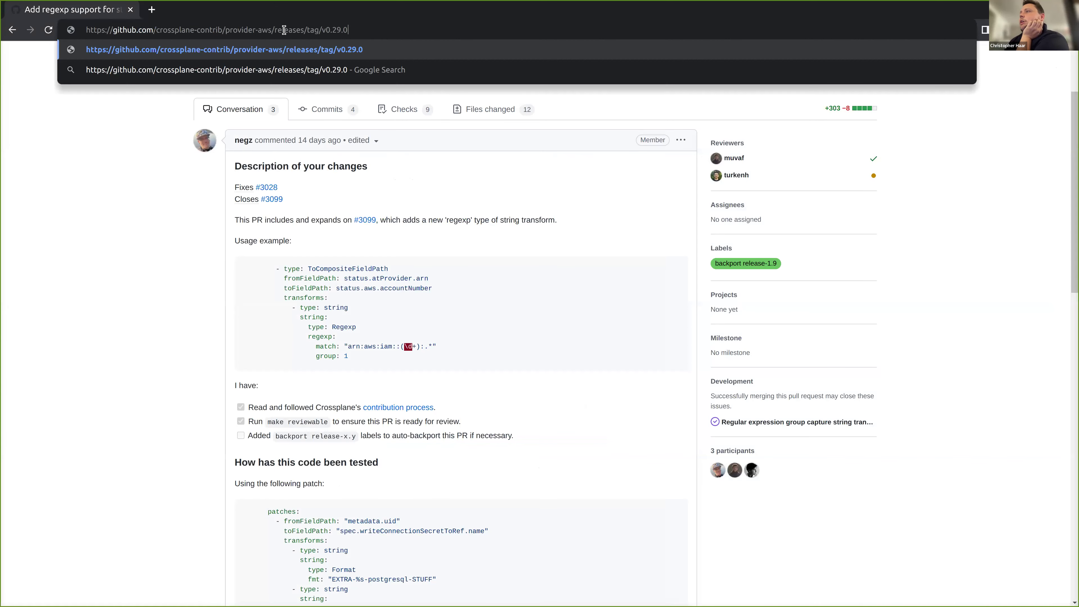
pyautogui.press('Return')
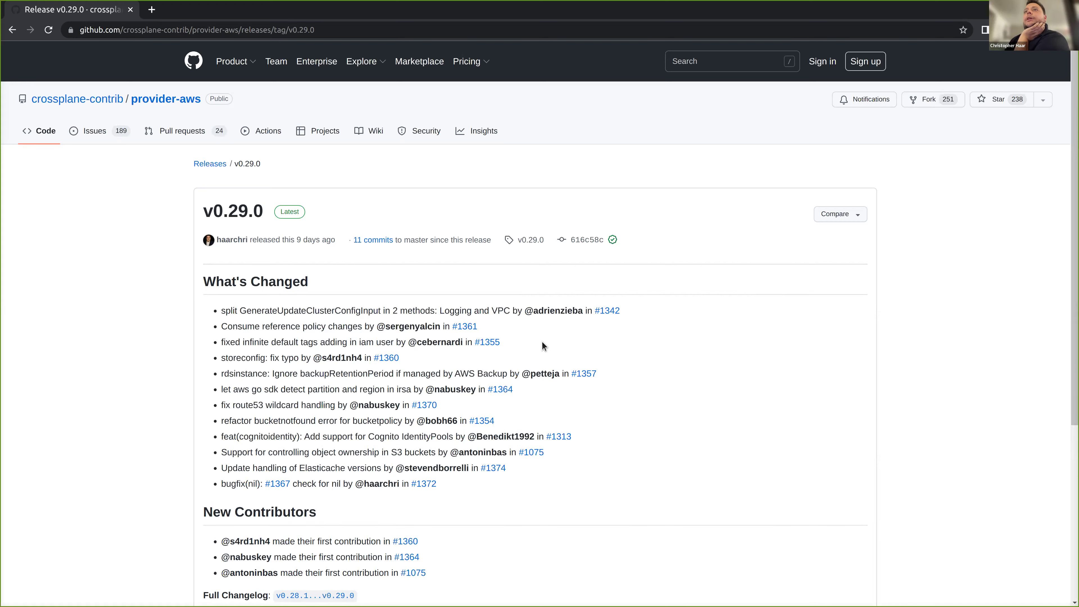
# Open merged PR #1364 'let aws go sdk detect partition and region in irsa' from What's Changed.
pyautogui.moveTo(453, 391)
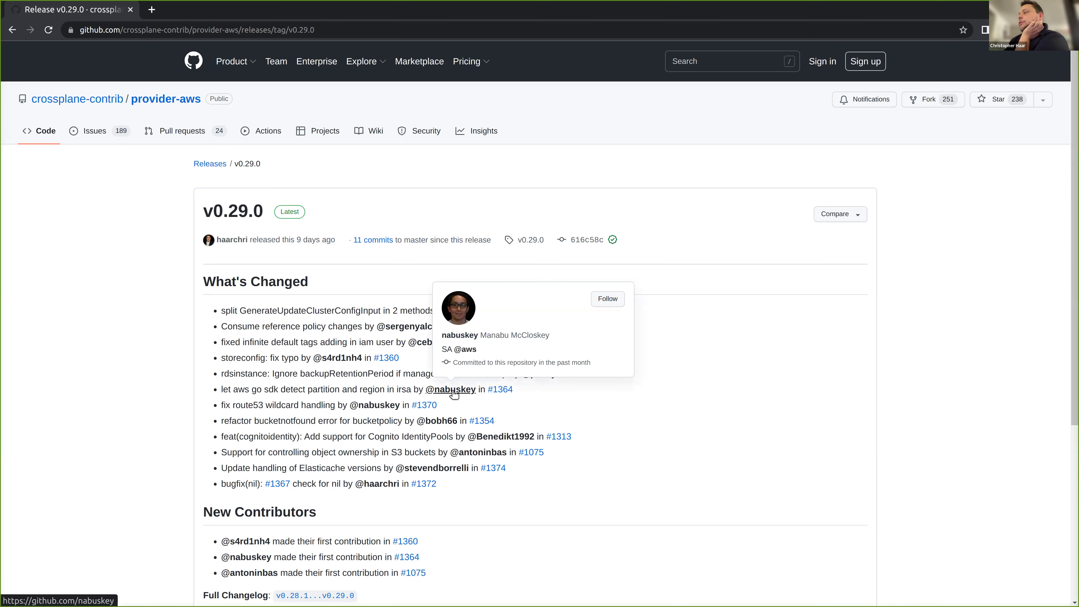
pyautogui.moveTo(501, 392)
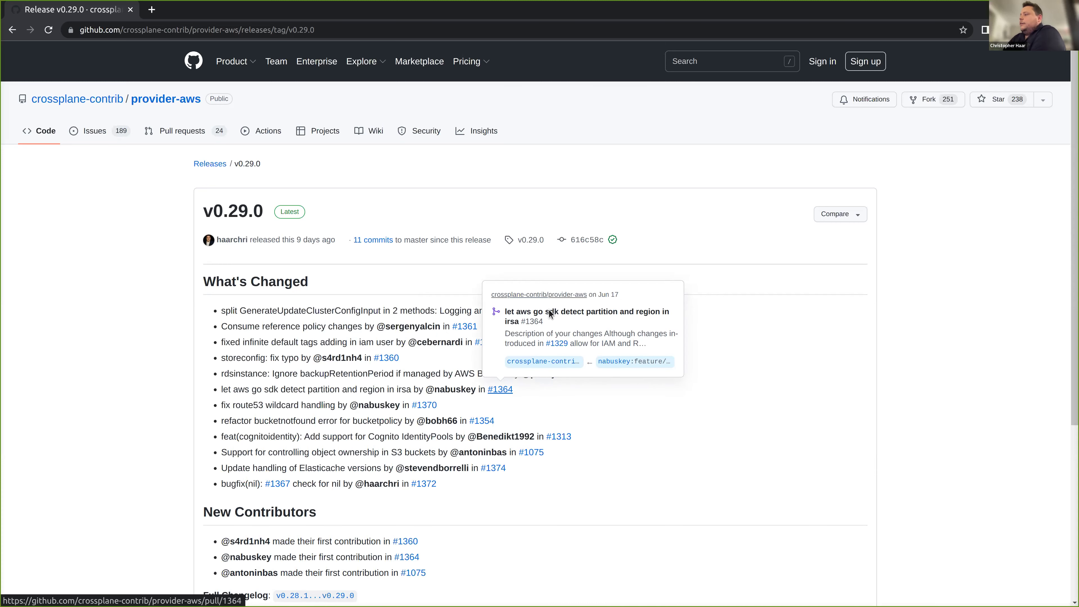
pyautogui.click(501, 391)
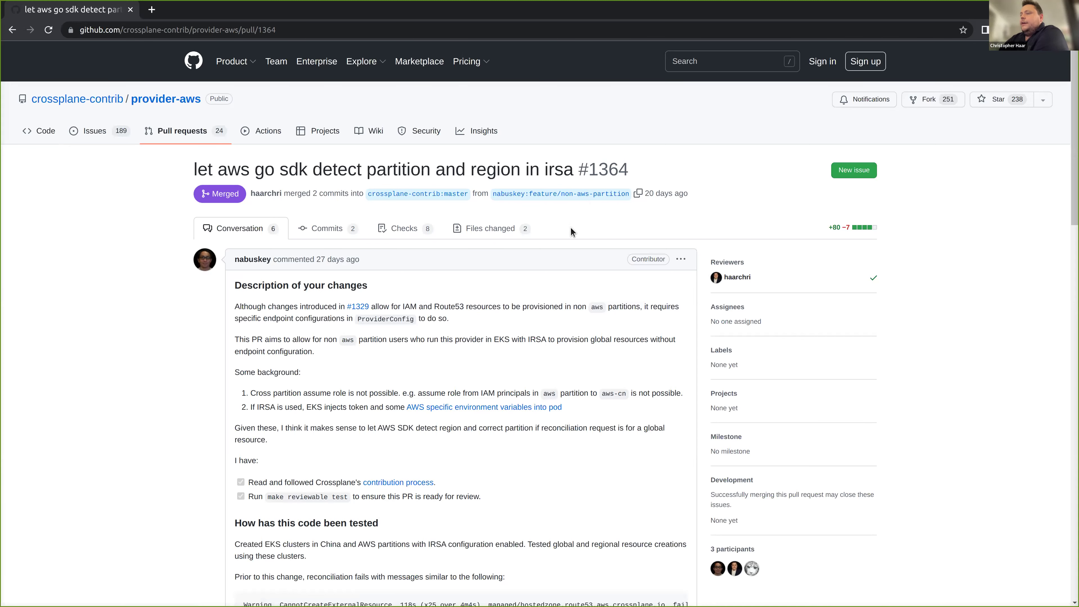
pyautogui.scroll(-5, 571, 229)
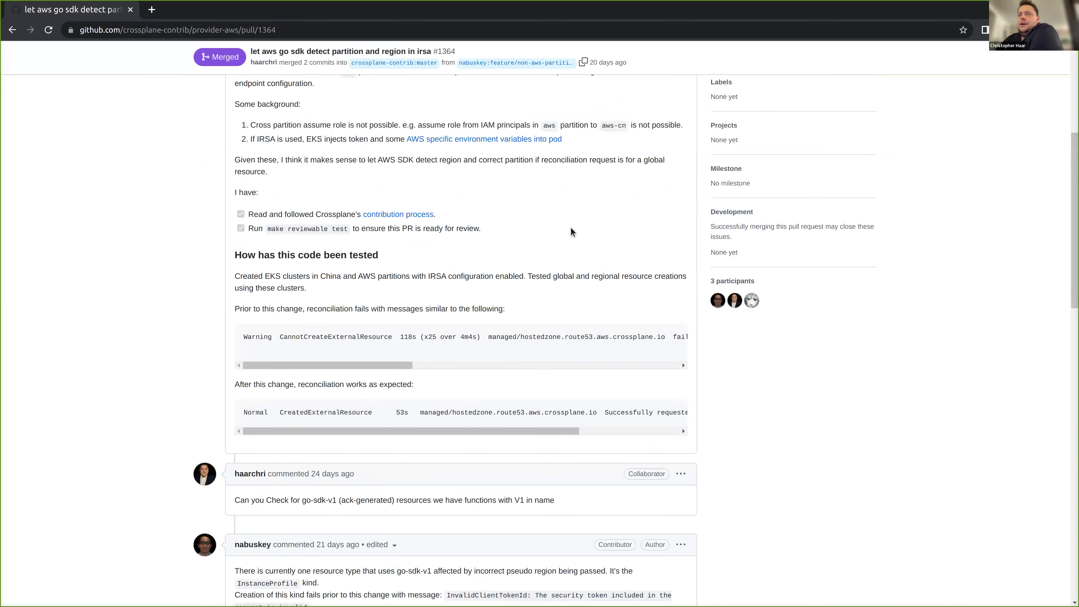
pyautogui.scroll(5, 571, 231)
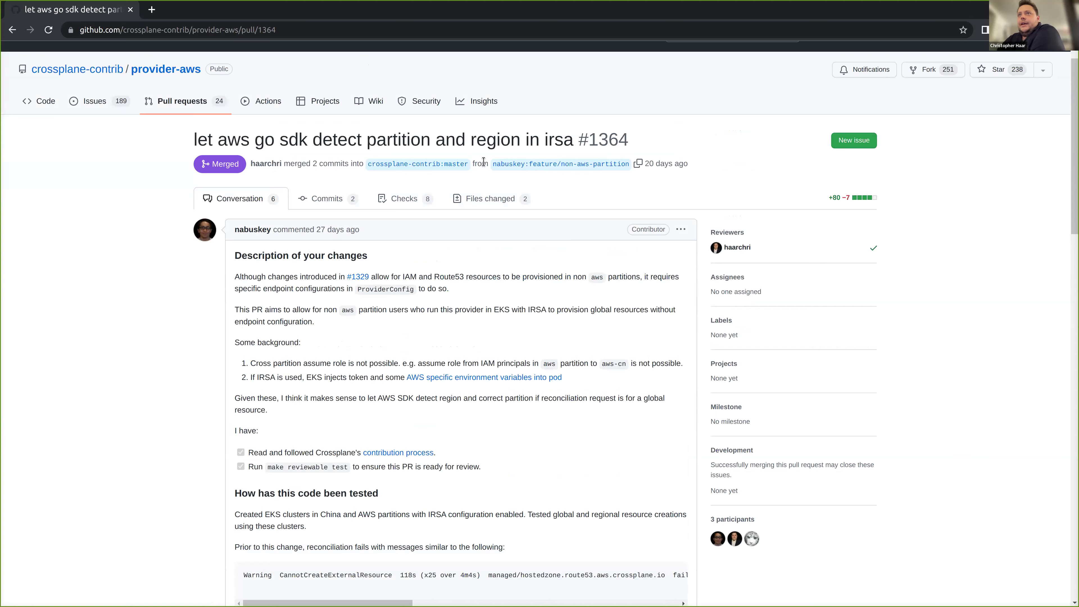
# Go back to the provider-aws v0.29.0 release page and view its What's Changed list.
pyautogui.click(12, 30)
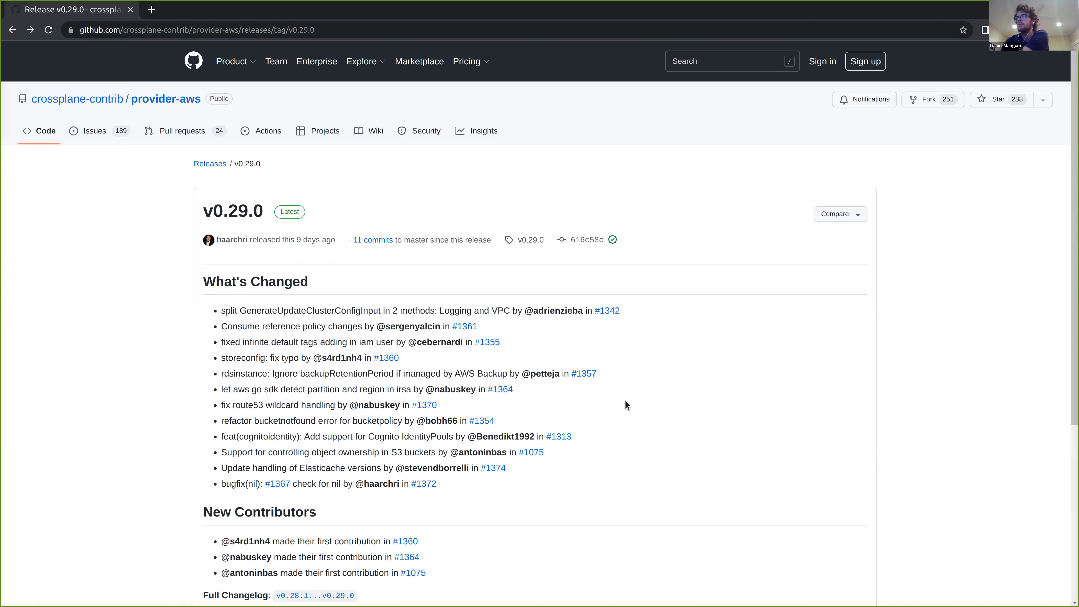
pyautogui.scroll(-1, 471, 405)
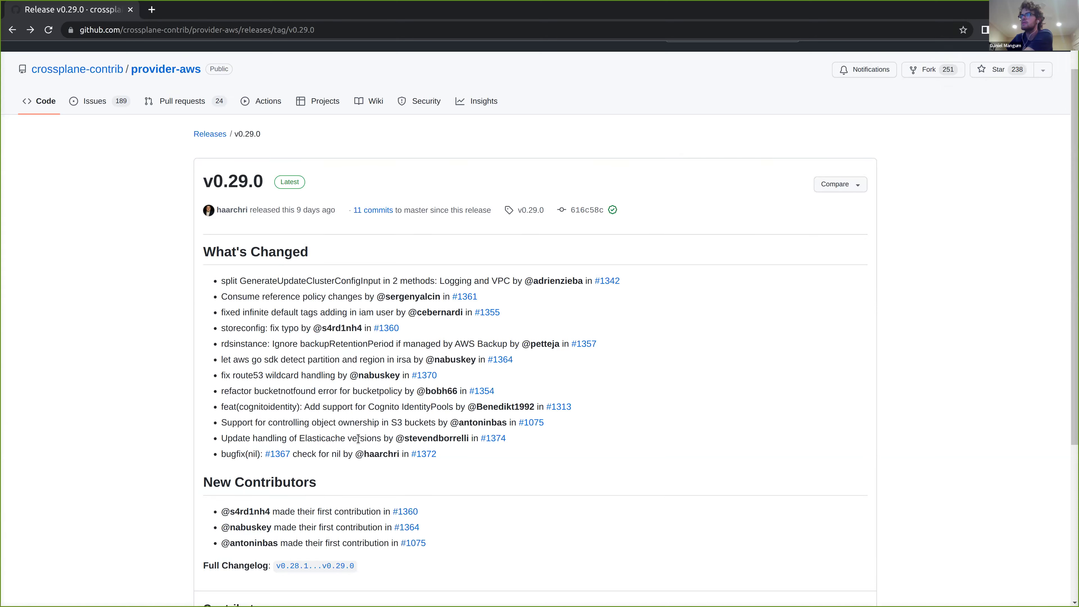
# Copy the provider-jet-azure release link from the agenda and load its v0.11.0 page on GitHub.
pyautogui.hotkey('ctrl', 'w')
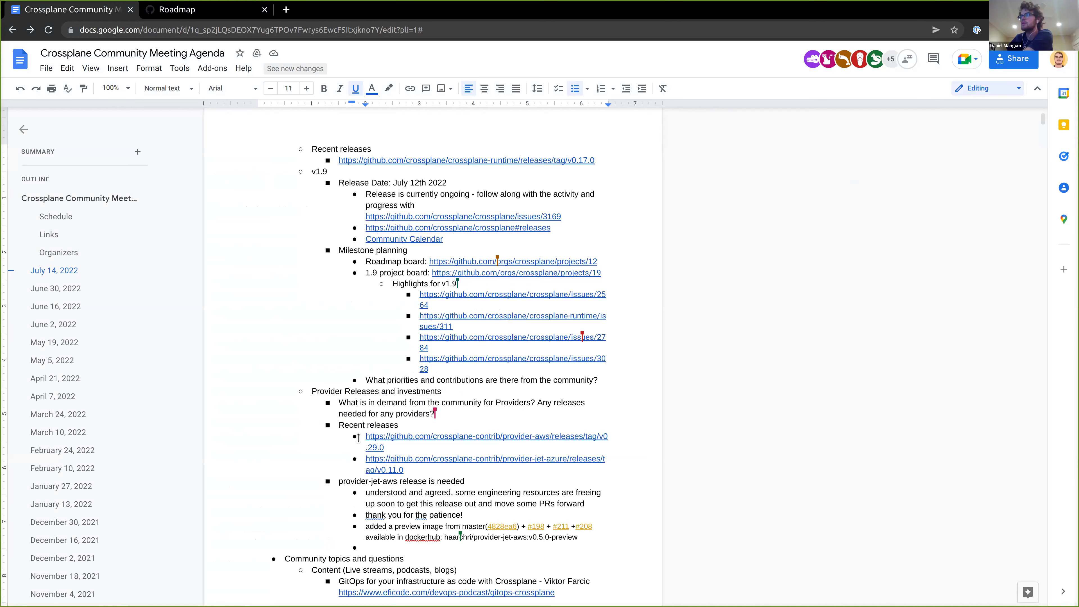
pyautogui.rightClick(396, 460)
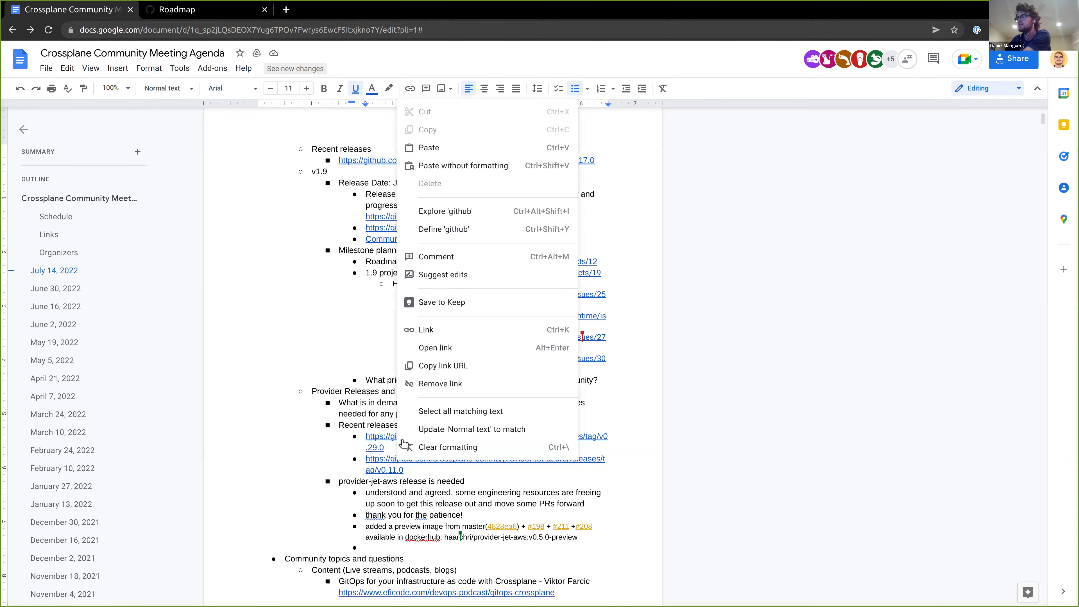
pyautogui.click(435, 366)
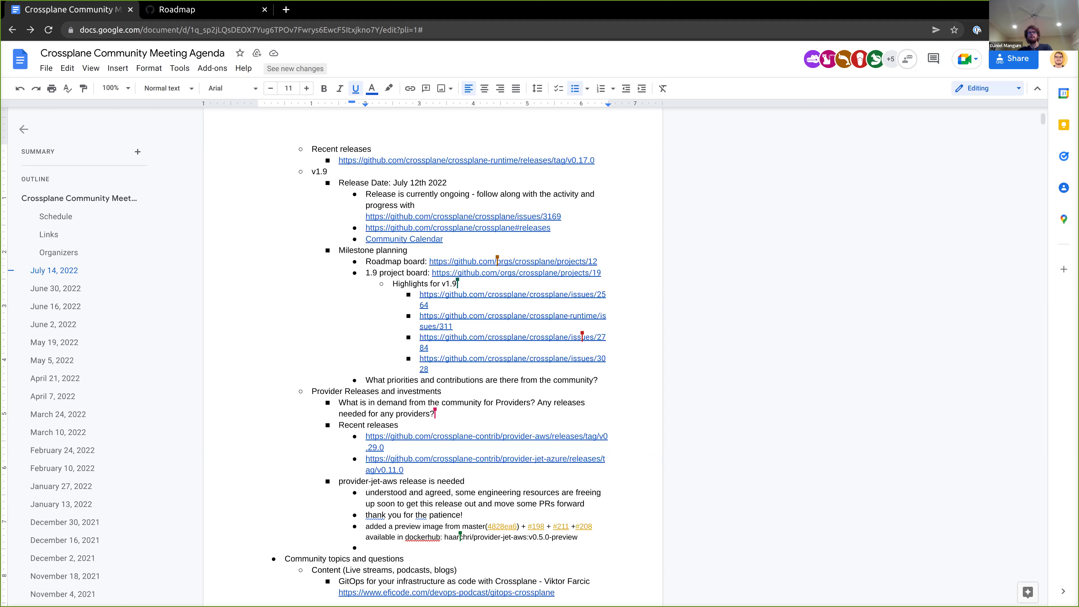
pyautogui.hotkey('alt', 'Tab')
pyautogui.click(243, 30)
pyautogui.hotkey('ctrl', 'v')
pyautogui.press('Return')
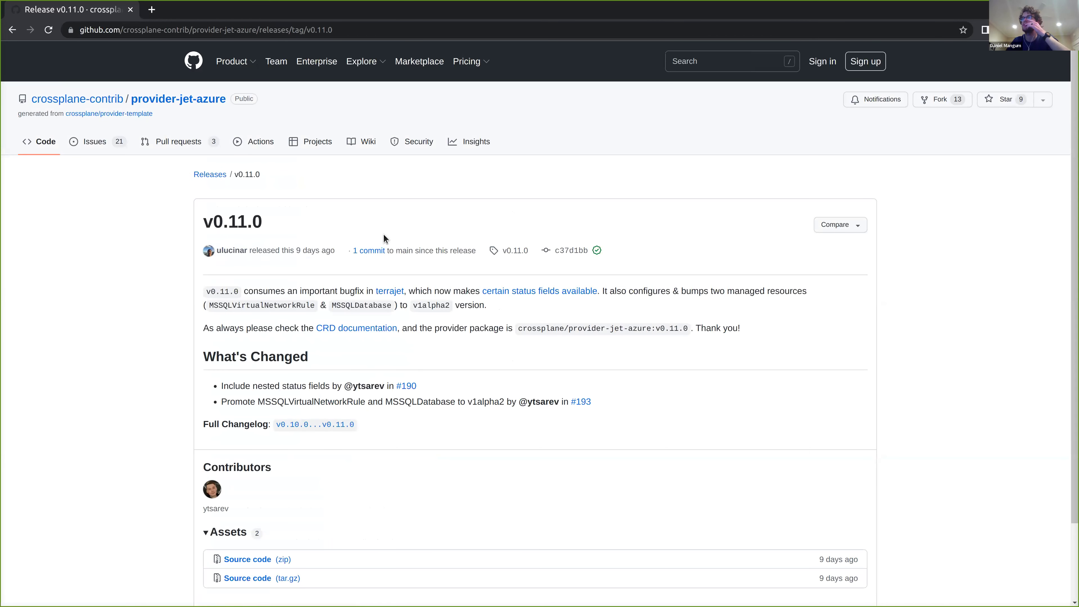
# Scroll down the provider-jet-azure v0.11.0 release notes to see the promoted MSSQL resources.
pyautogui.scroll(-2, 384, 238)
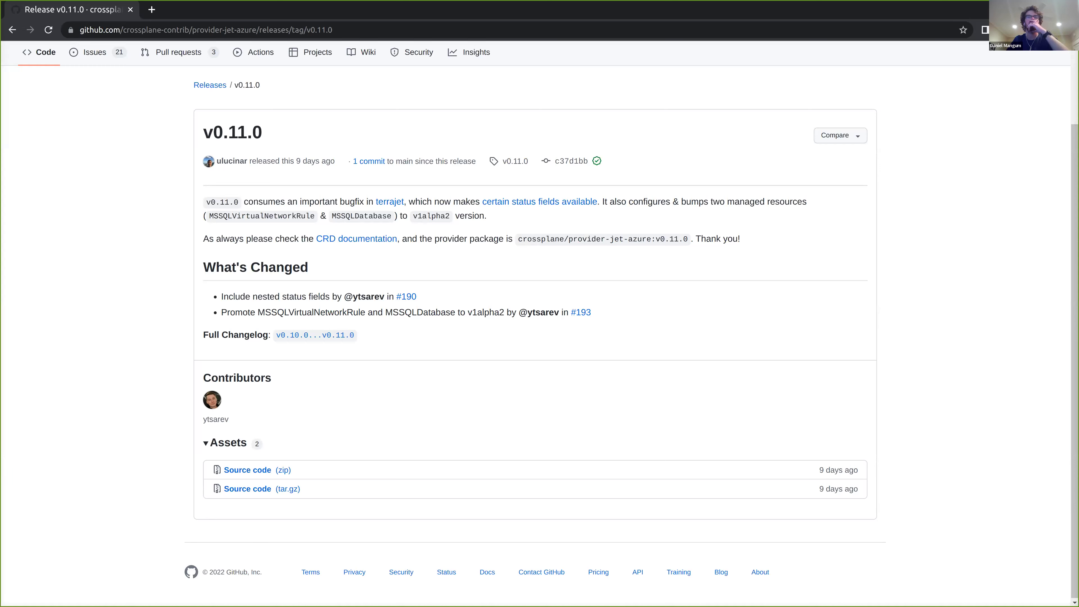
# In the agenda's content list, accept the suggested 'End-to-End Automation with Kubernetes and Crossplane' book entry.
pyautogui.hotkey('ctrl', 'w')
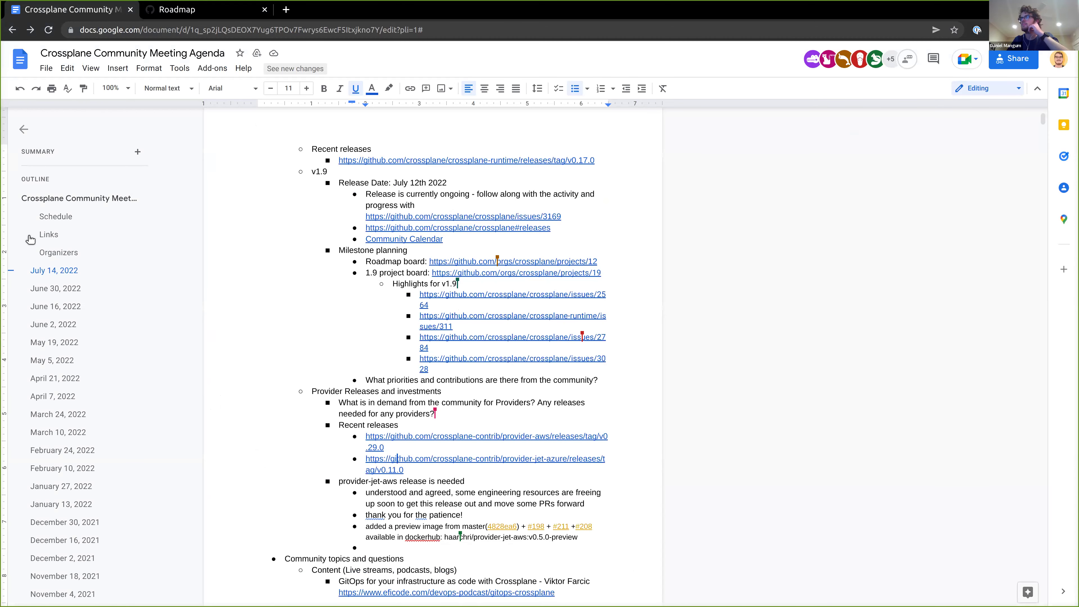
pyautogui.scroll(-2, 393, 361)
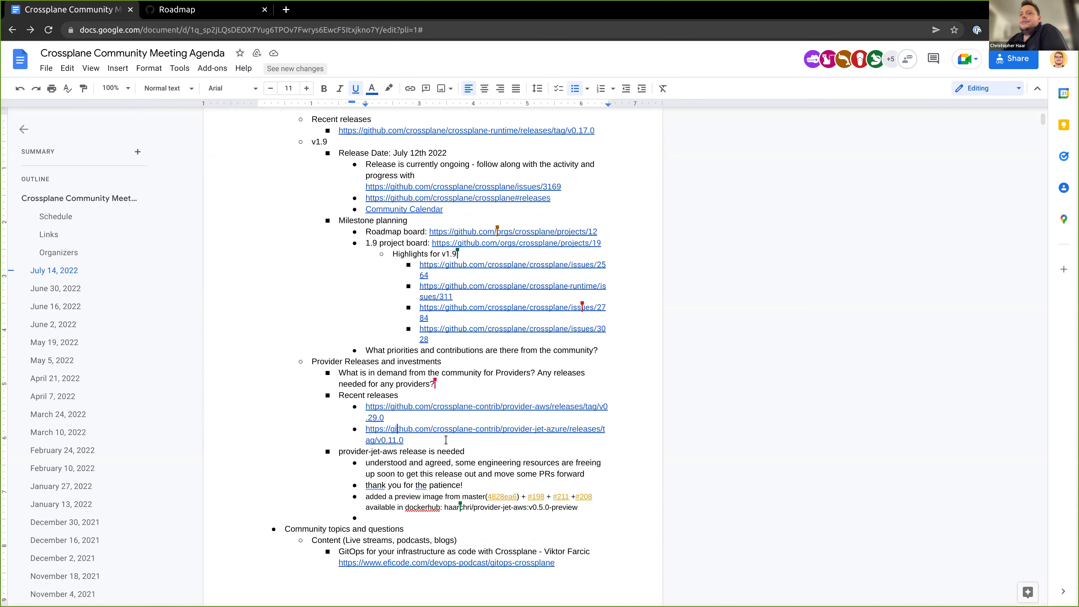
pyautogui.scroll(-2, 446, 439)
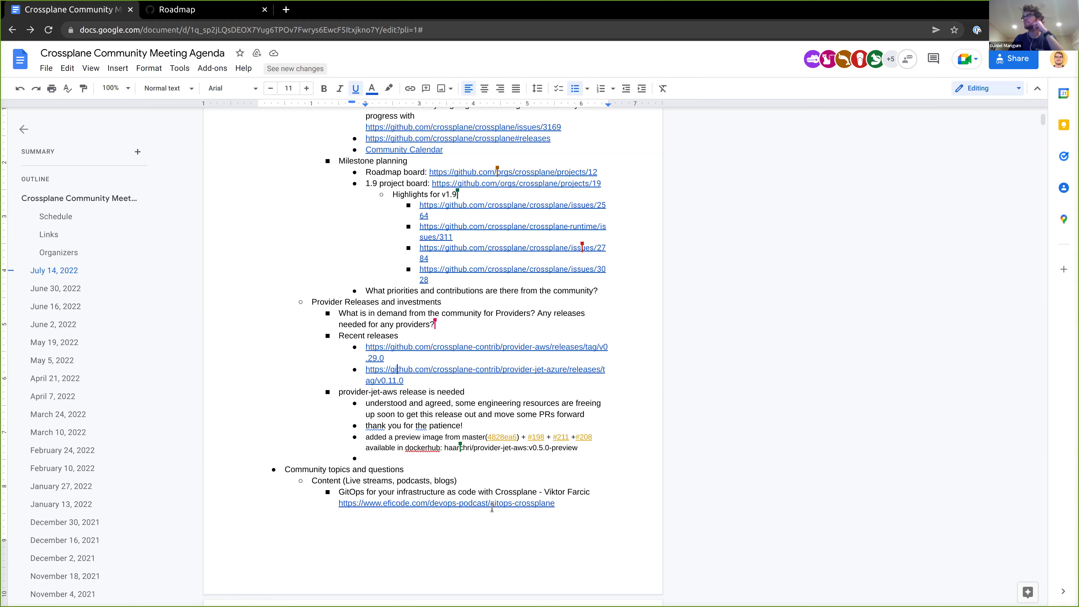
pyautogui.scroll(-3, 493, 496)
pyautogui.scroll(-1, 493, 496)
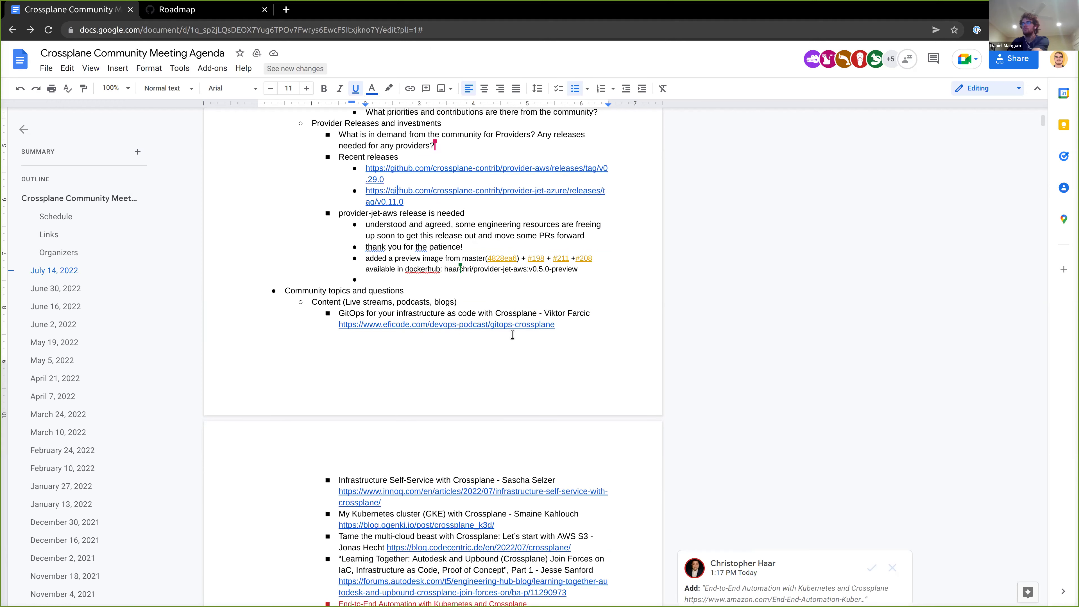
pyautogui.scroll(-3, 513, 335)
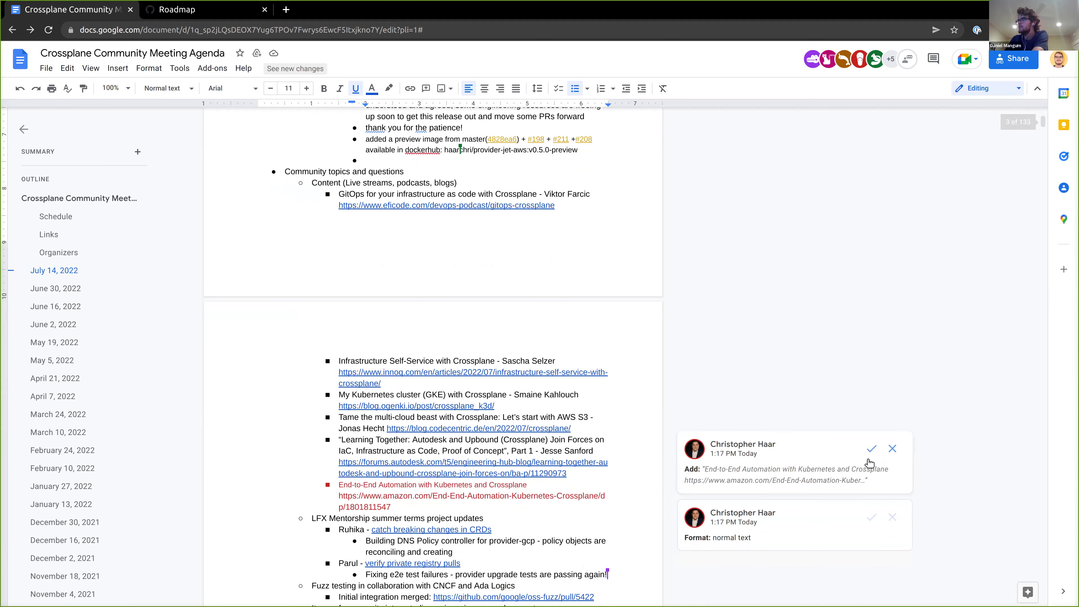
pyautogui.click(871, 450)
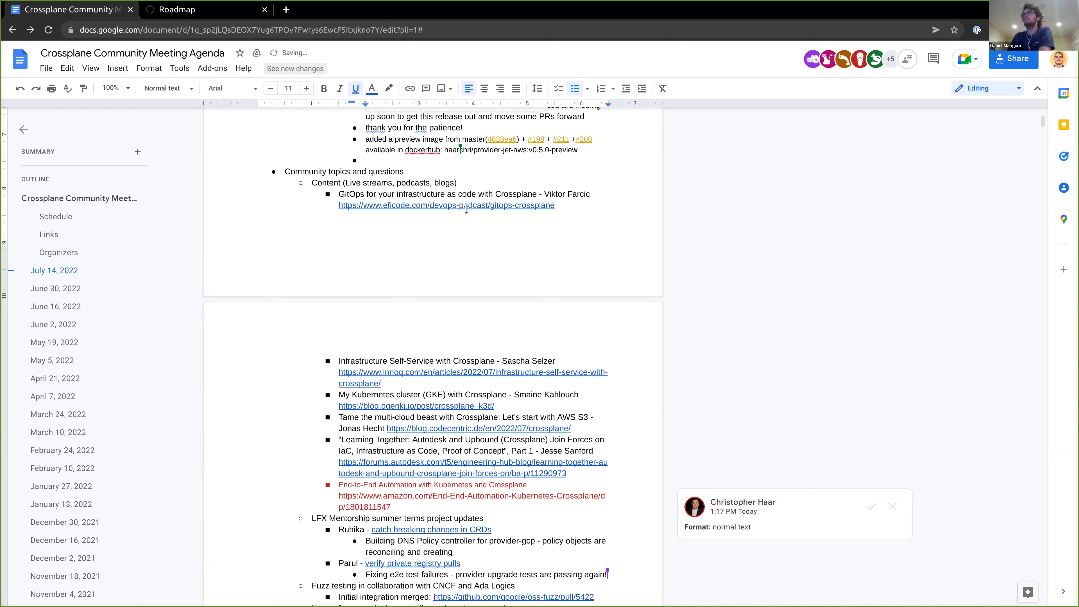
pyautogui.click(465, 206)
pyautogui.rightClick(431, 224)
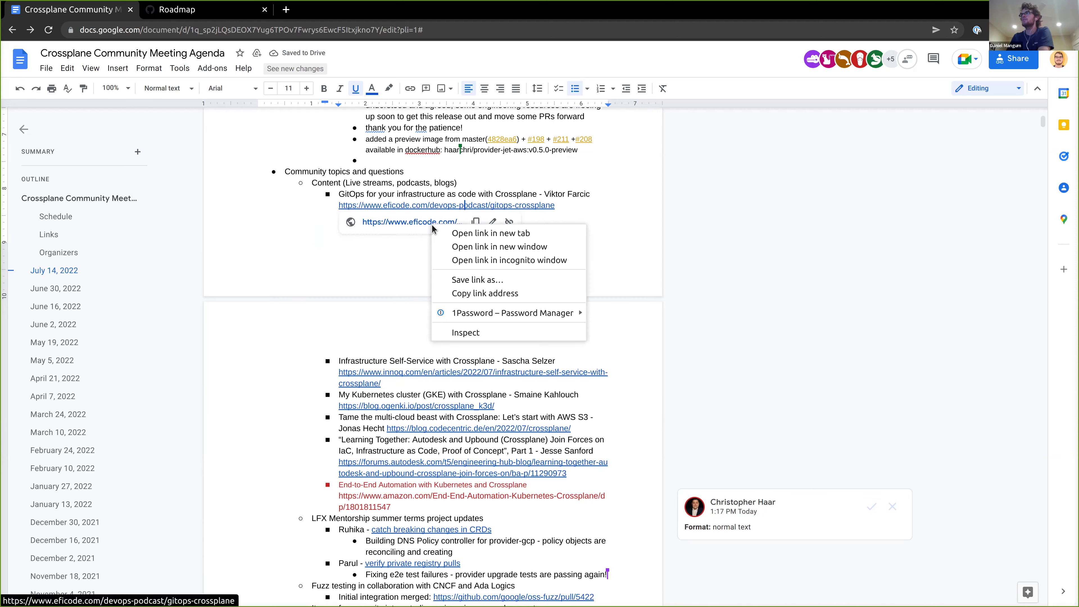
pyautogui.click(457, 232)
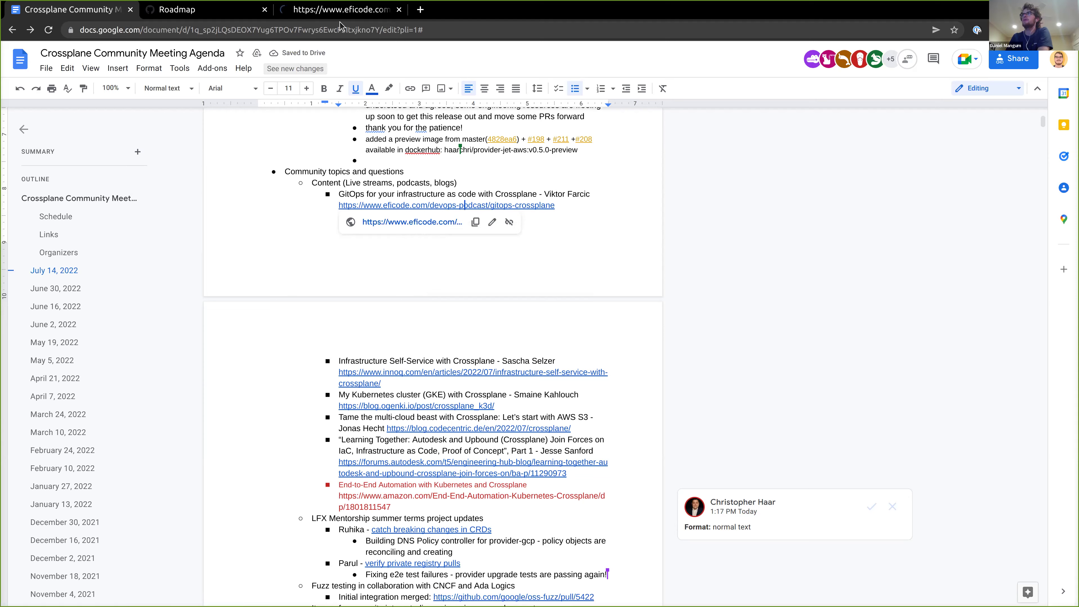
pyautogui.click(338, 10)
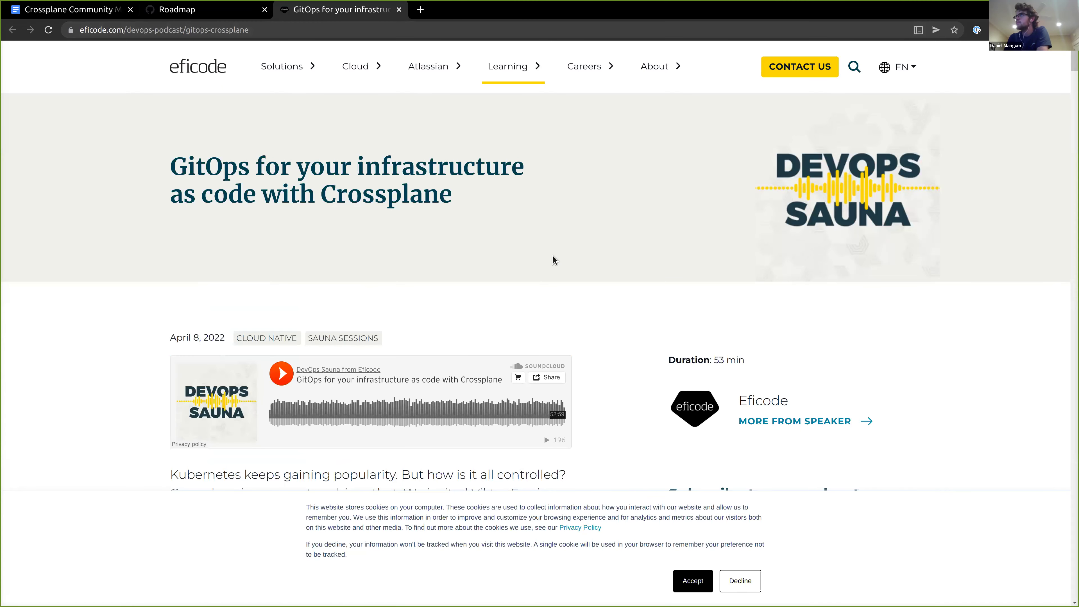
pyautogui.scroll(-5, 553, 258)
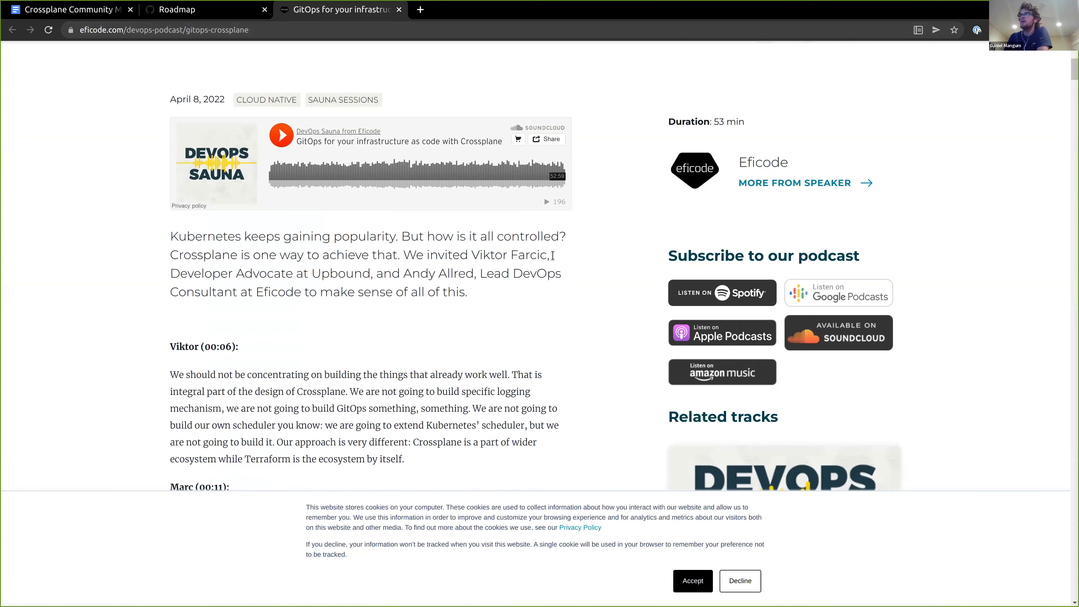
pyautogui.scroll(-4, 451, 319)
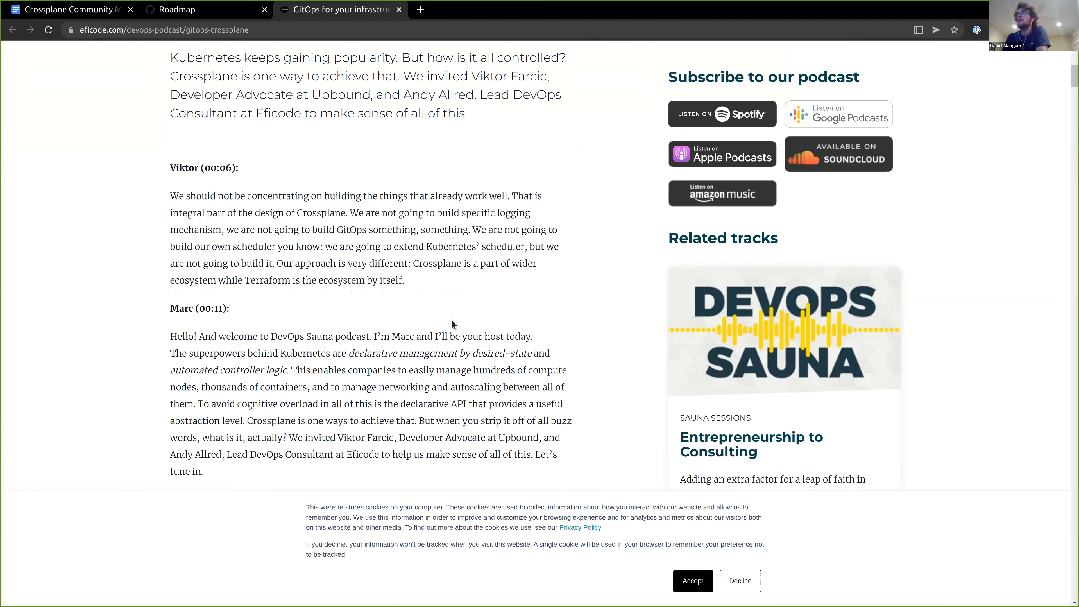
pyautogui.scroll(3, 451, 323)
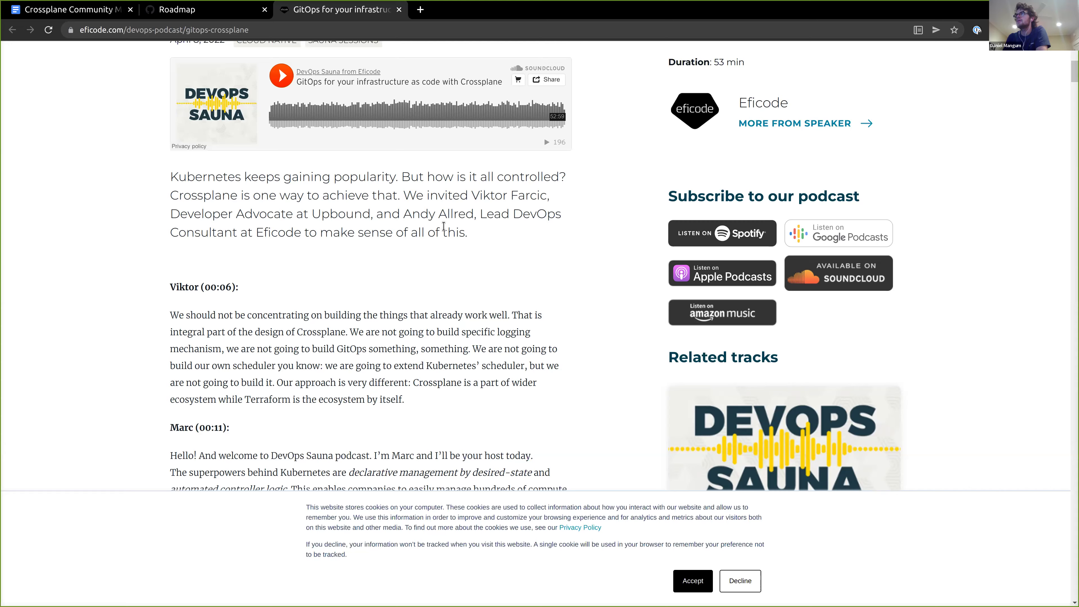
pyautogui.scroll(3, 446, 229)
pyautogui.scroll(3, 564, 124)
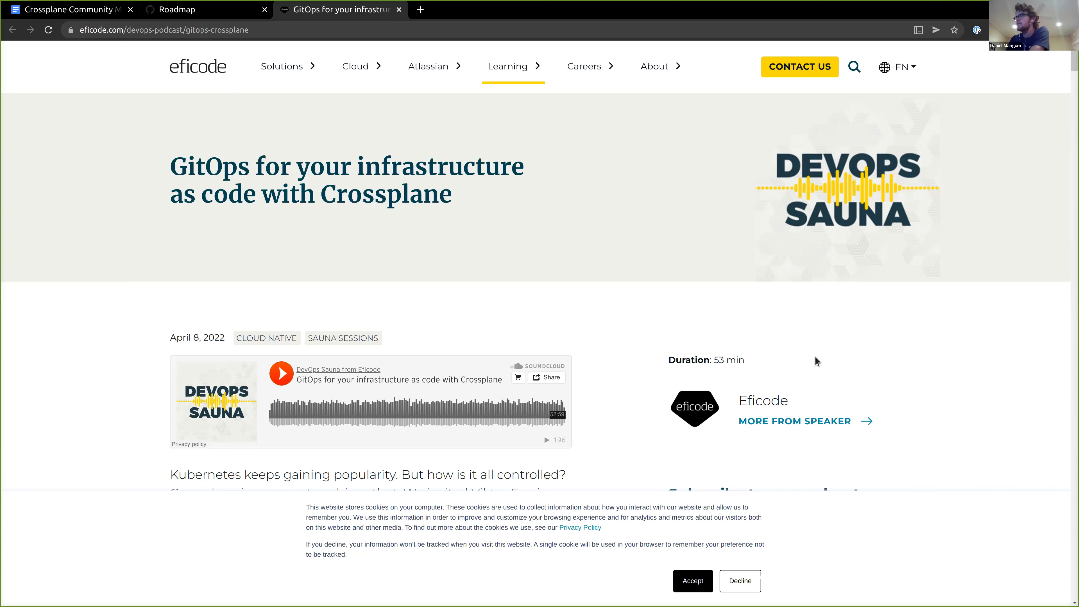
pyautogui.moveTo(681, 360); pyautogui.dragTo(726, 360)
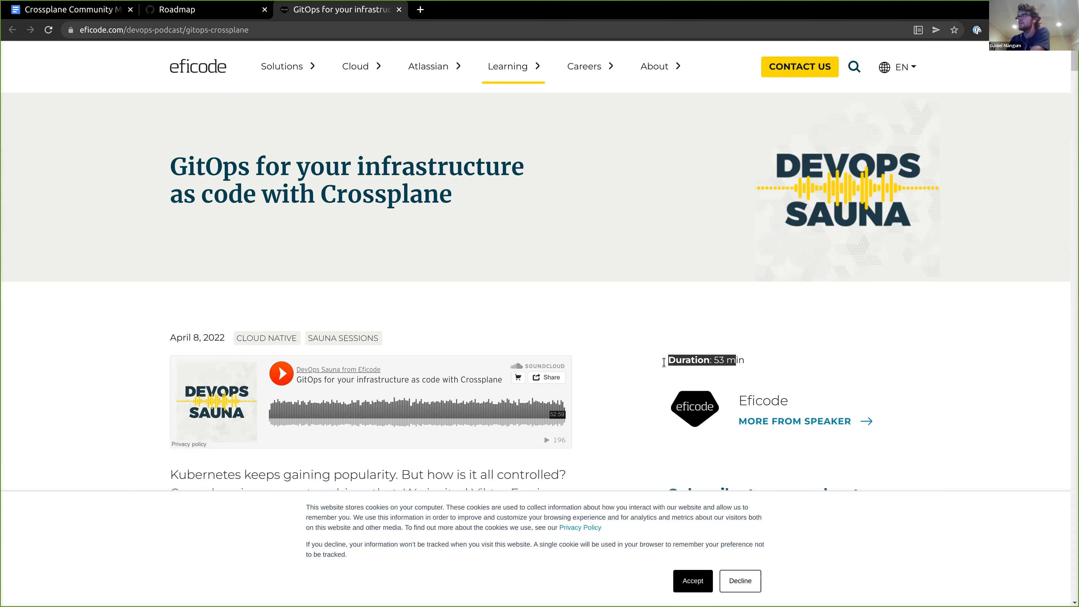
pyautogui.doubleClick(718, 360)
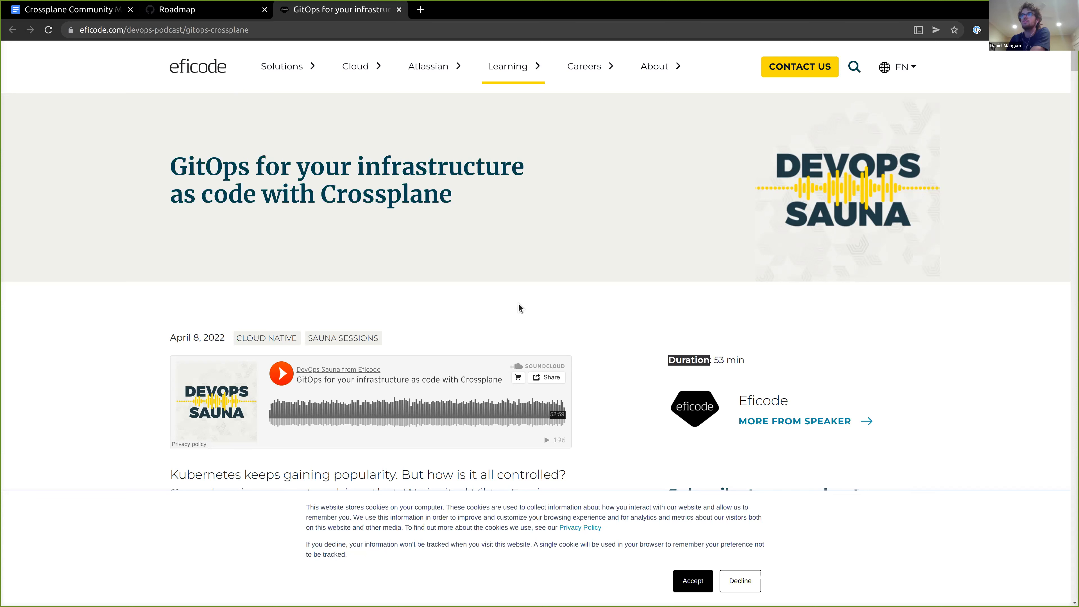
pyautogui.scroll(-10, 343, 204)
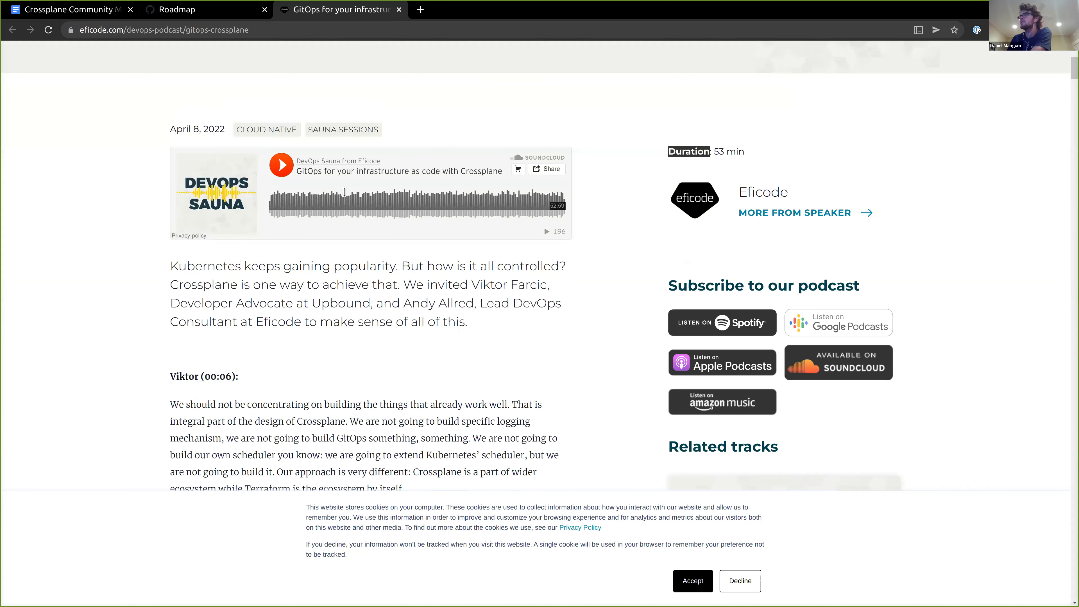
pyautogui.scroll(-4, 334, 250)
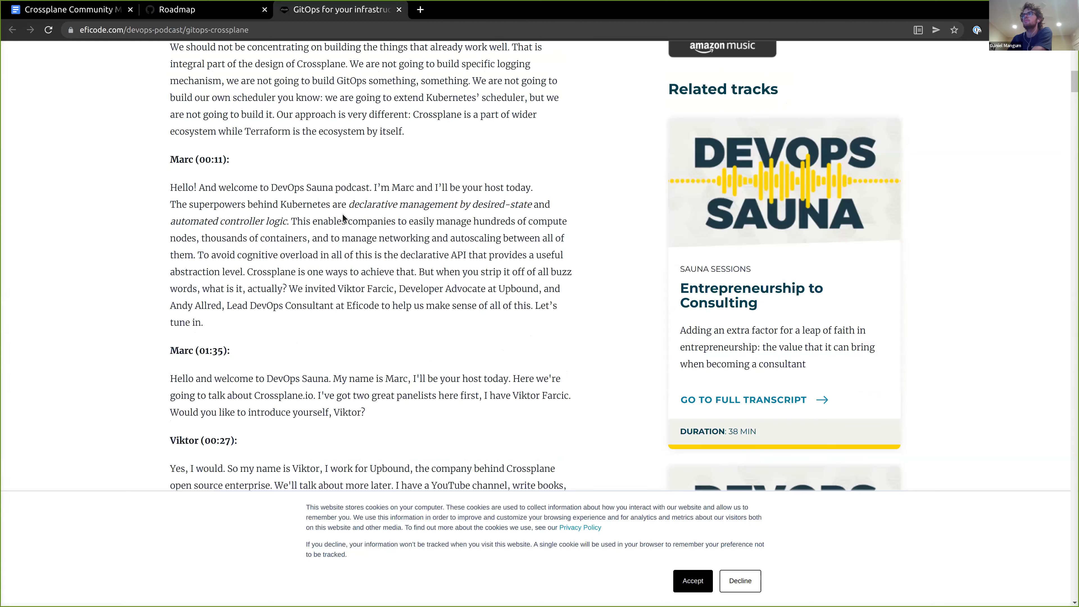
pyautogui.scroll(8, 343, 213)
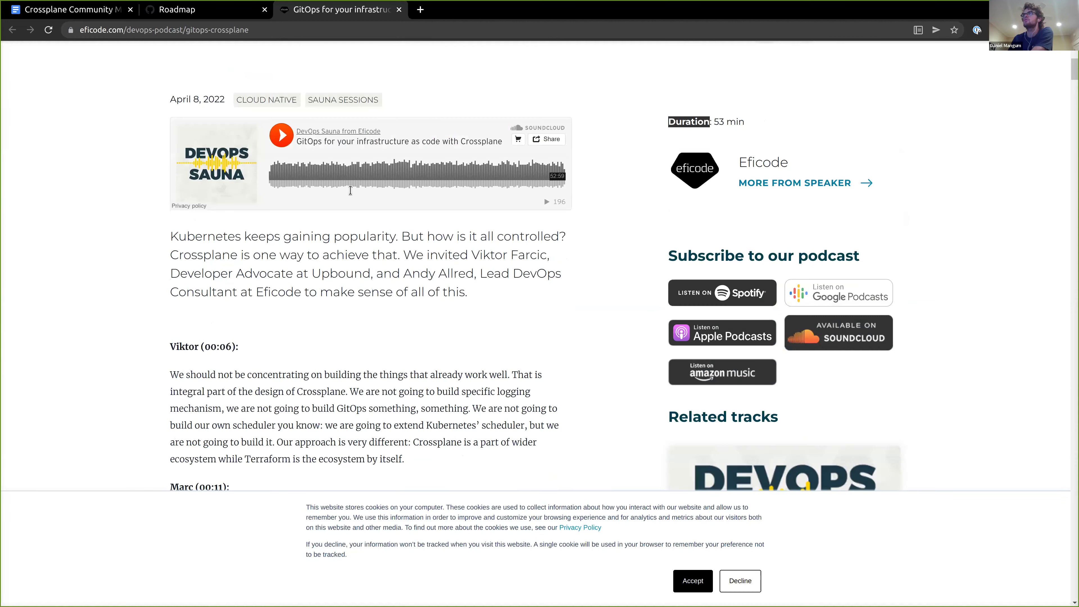
# From the agenda, open the INNOQ 'Infrastructure Self-Service with Crossplane' article in a new tab.
pyautogui.click(85, 9)
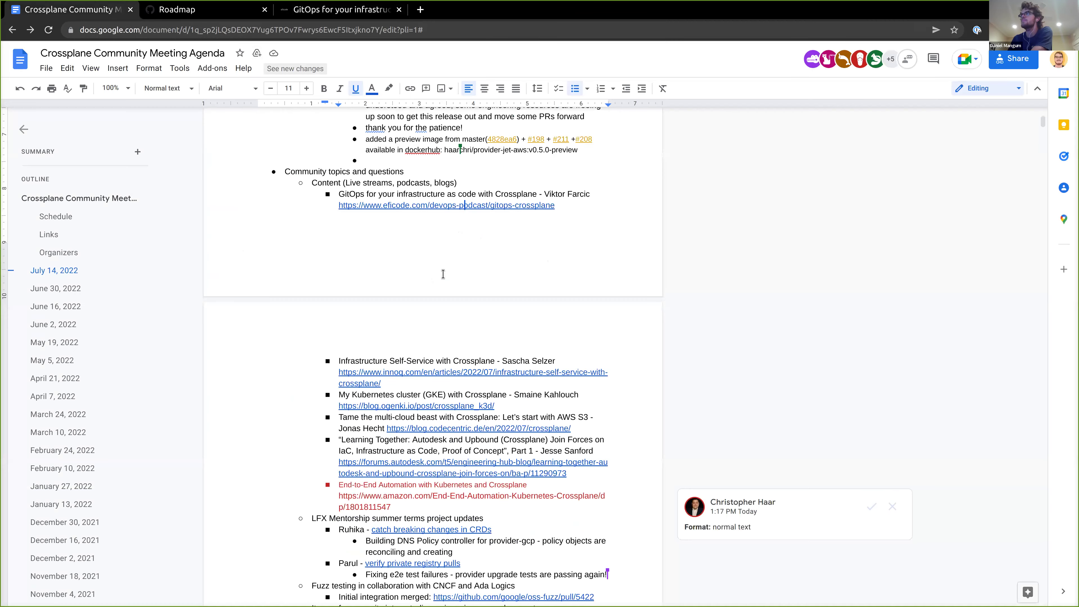
pyautogui.click(549, 373)
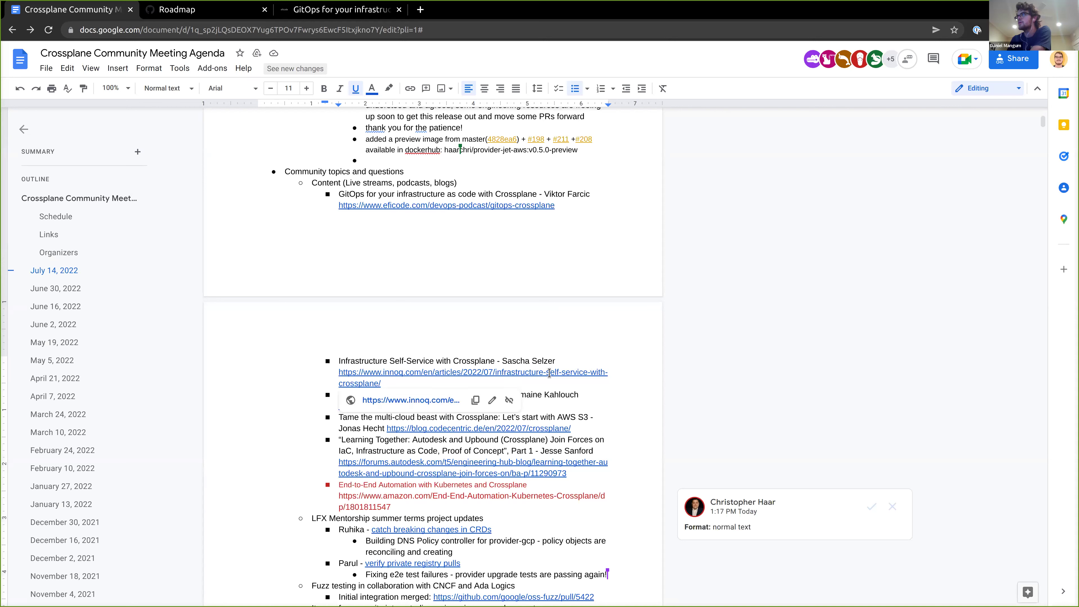
pyautogui.rightClick(436, 402)
pyautogui.click(464, 409)
# In the INNOQ article, jump to 'Package And Distribute Your Own Resources' via the contents list.
pyautogui.hotkey('ctrl', '4')
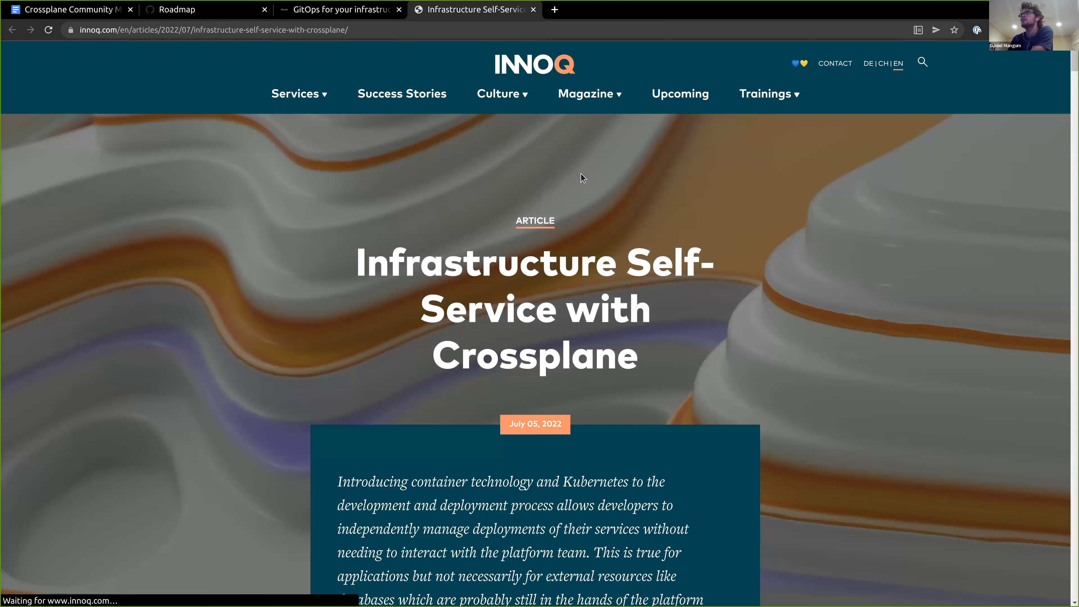
pyautogui.scroll(-8, 581, 173)
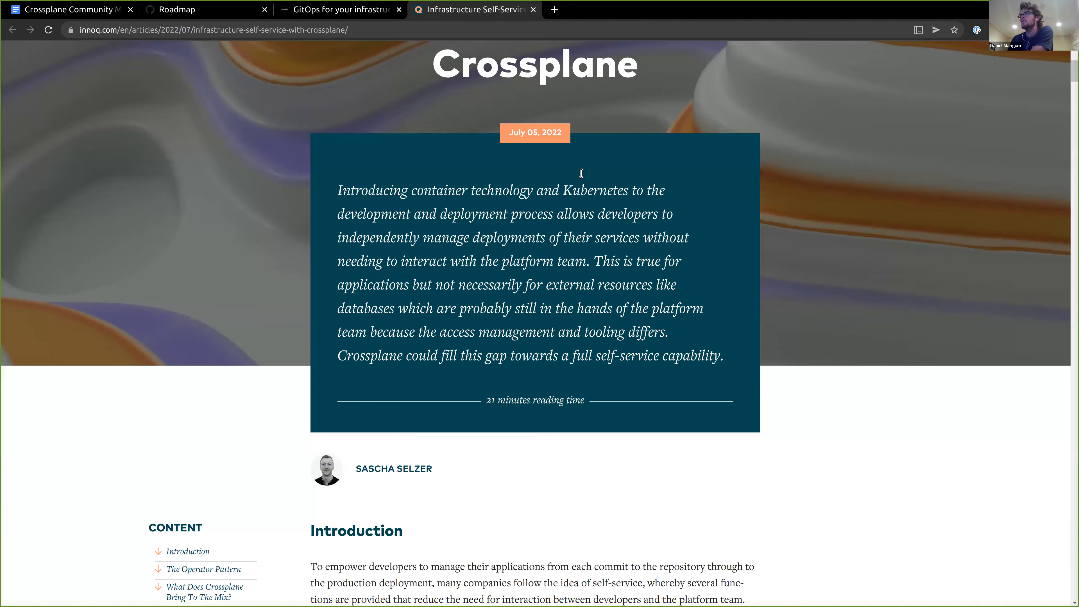
pyautogui.scroll(-10, 579, 187)
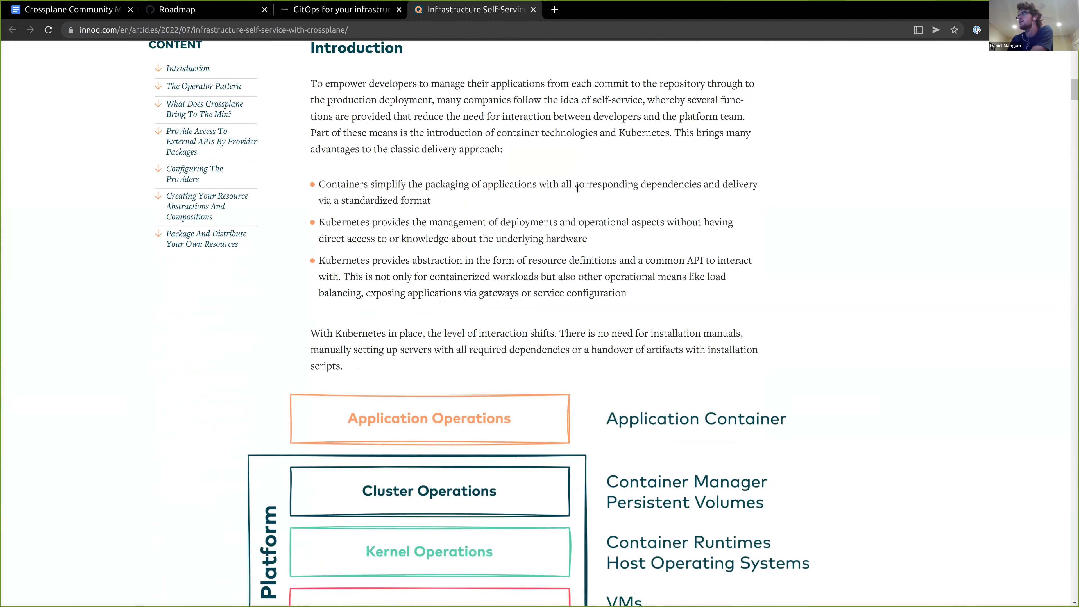
pyautogui.scroll(-4, 578, 187)
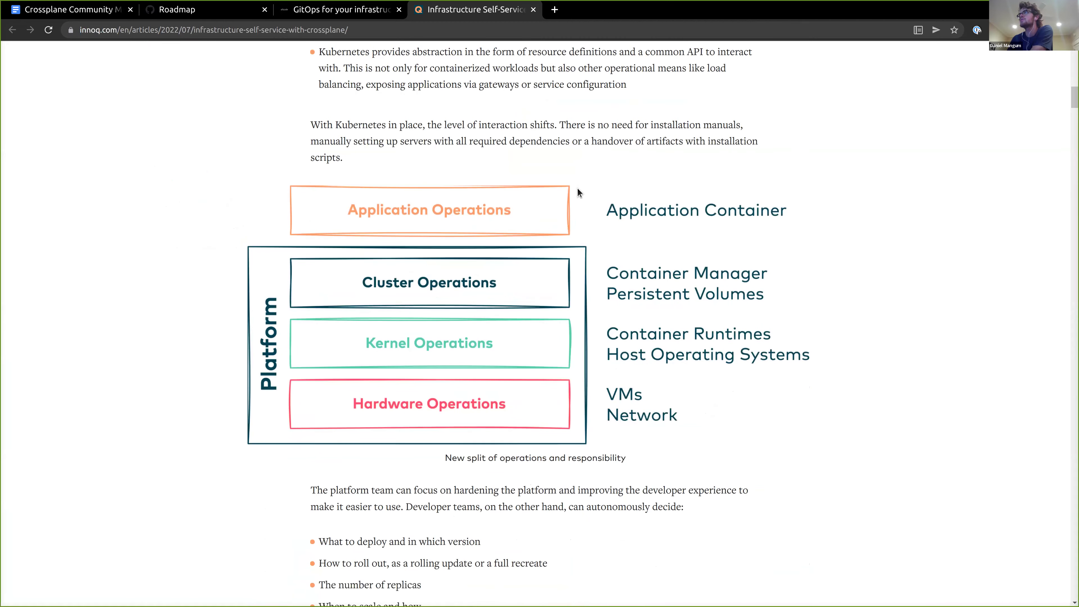
pyautogui.scroll(3, 577, 189)
pyautogui.scroll(11, 578, 189)
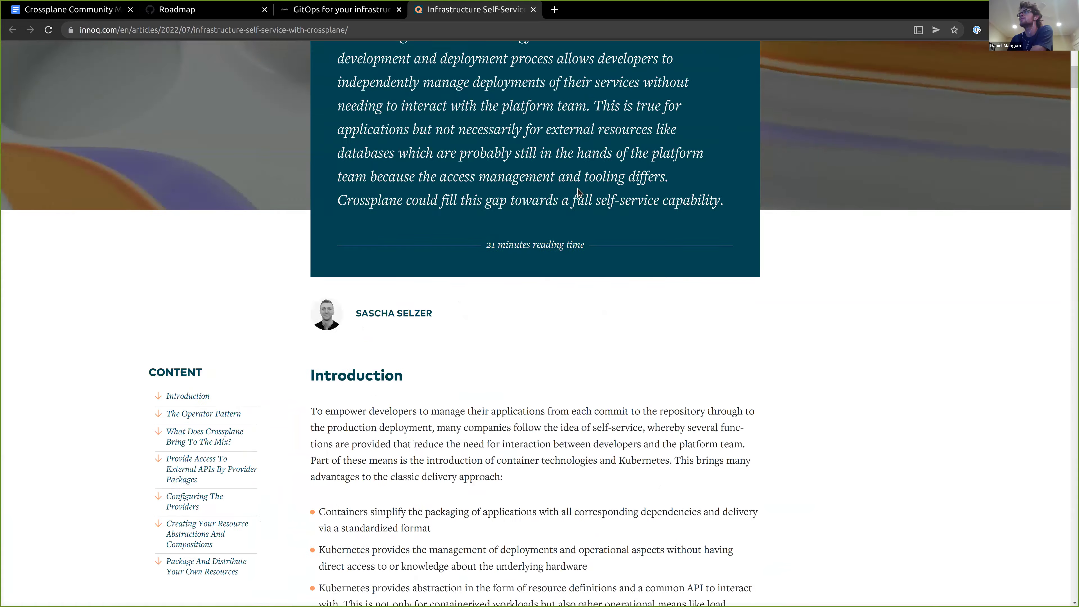
pyautogui.scroll(4, 579, 192)
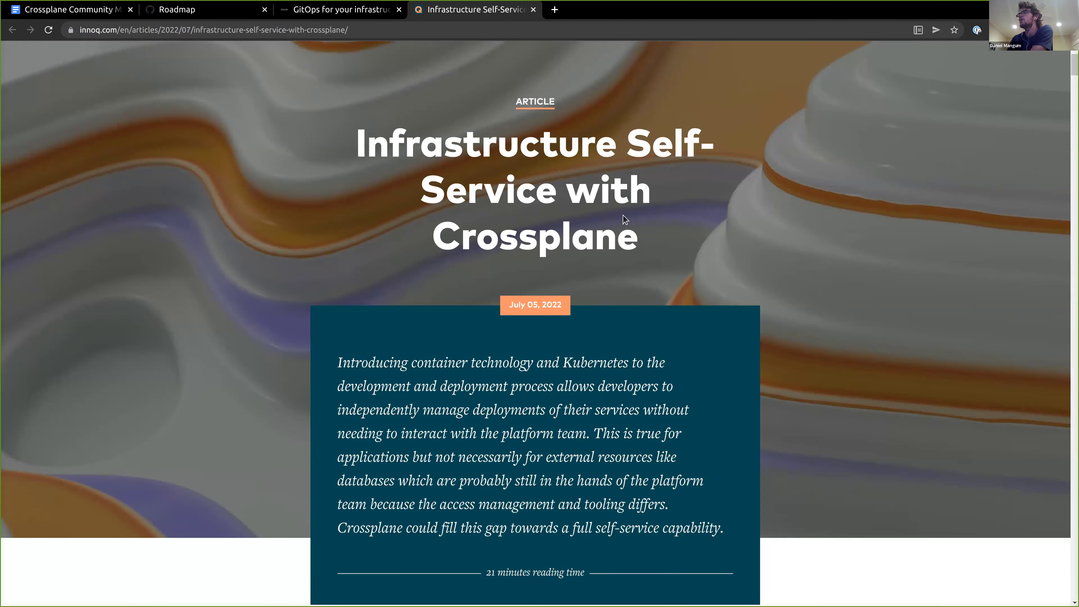
pyautogui.scroll(-6, 624, 219)
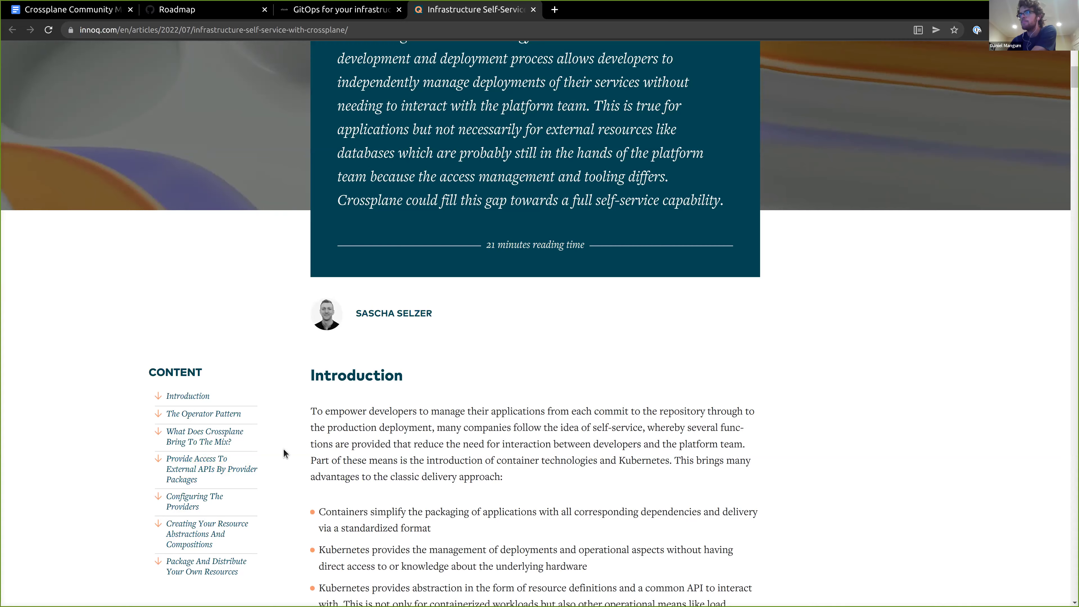
pyautogui.scroll(-1, 283, 454)
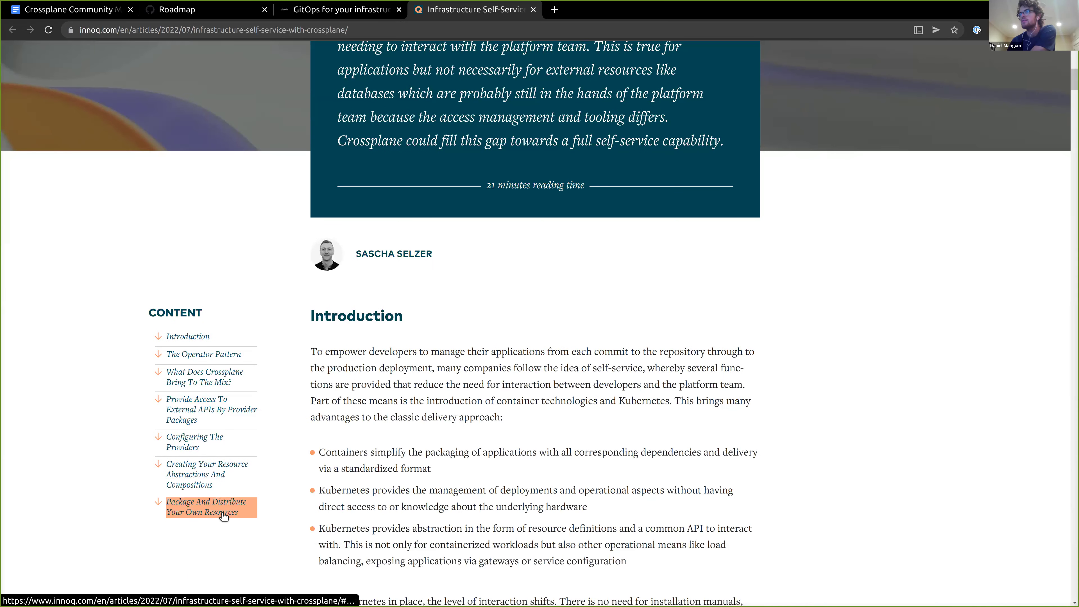
pyautogui.click(224, 515)
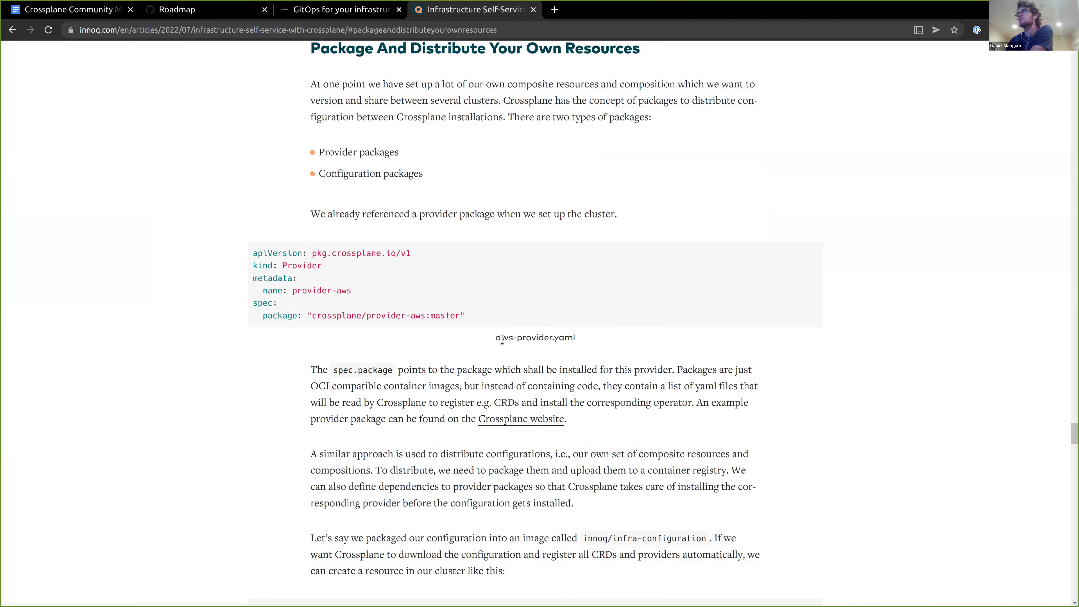
# Scroll through that section's infra-configuration.yaml Configuration example.
pyautogui.scroll(2, 503, 343)
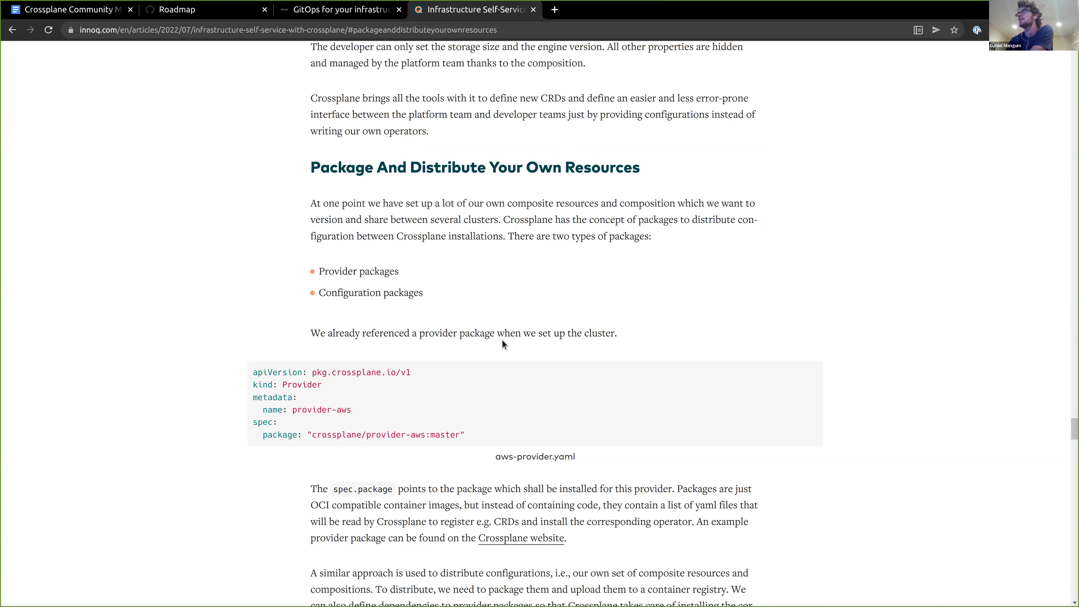
pyautogui.scroll(-6, 502, 344)
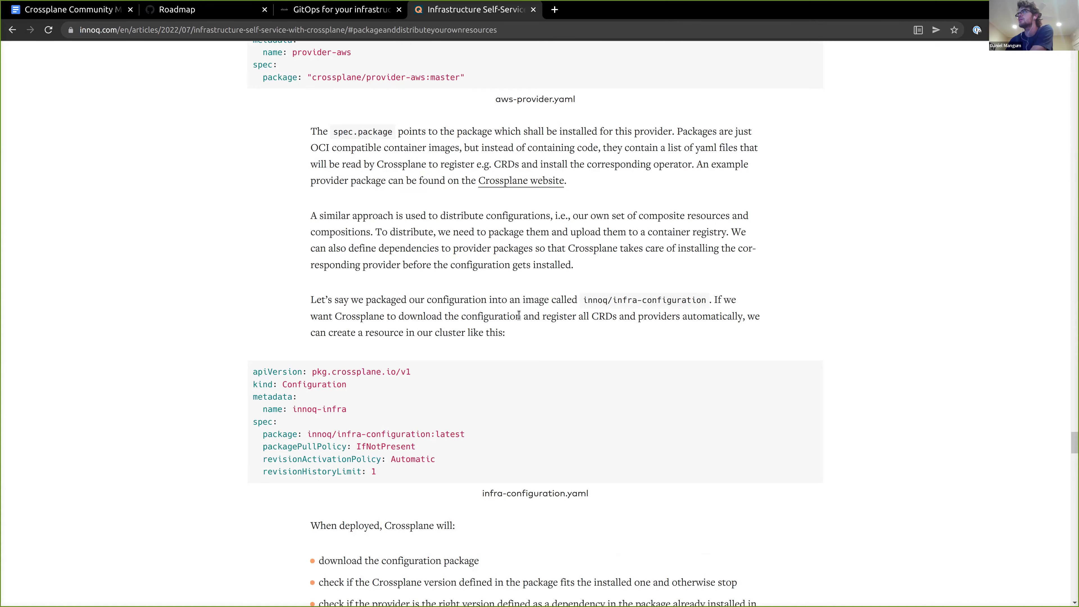
pyautogui.scroll(-1, 570, 356)
pyautogui.scroll(-5, 570, 356)
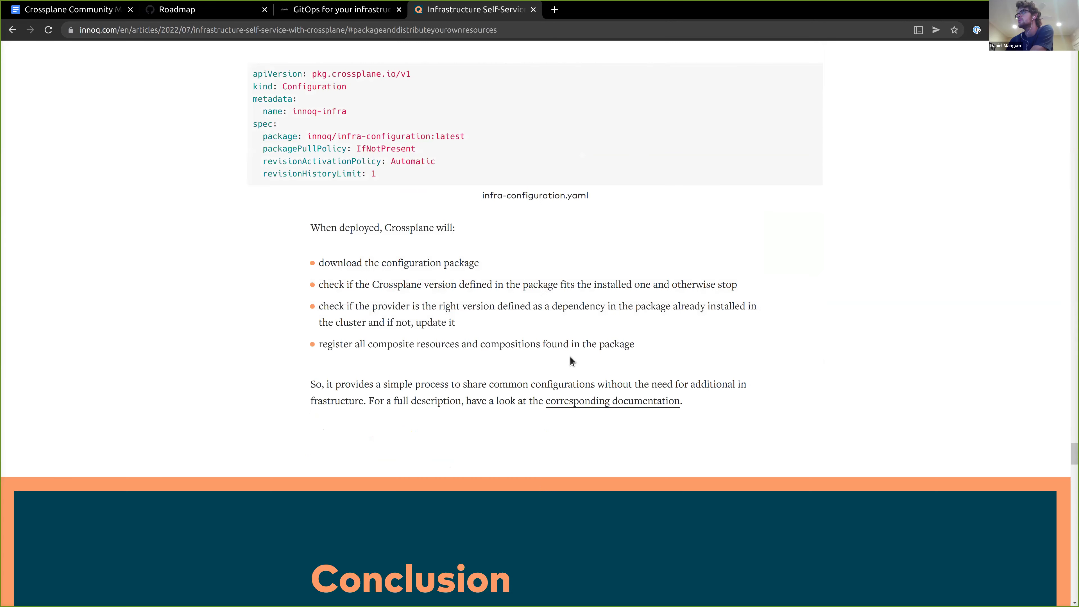
pyautogui.scroll(5, 569, 356)
pyautogui.scroll(-5, 569, 356)
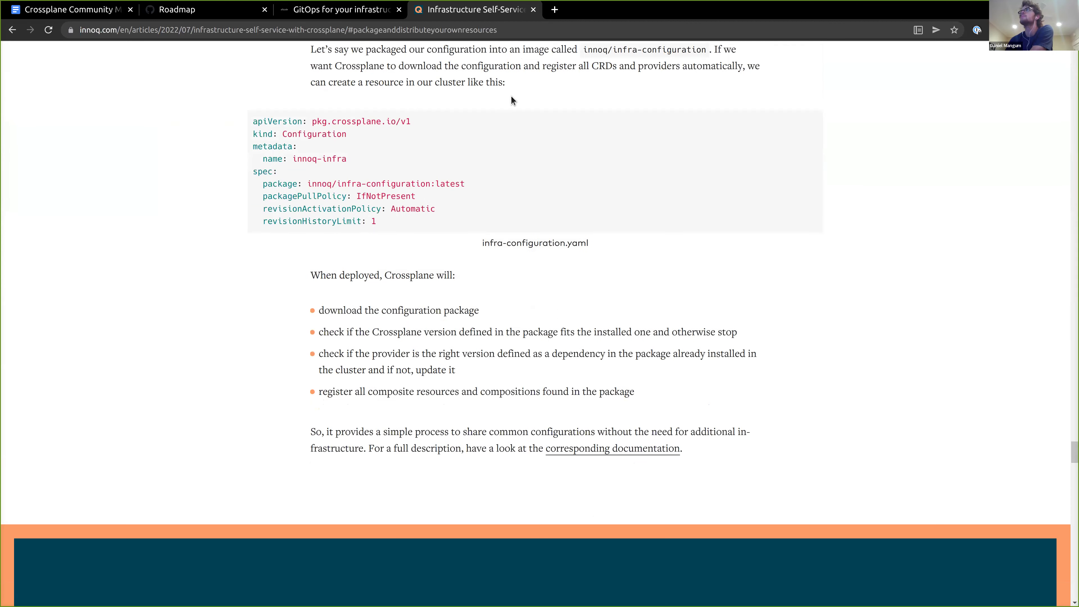
pyautogui.scroll(2, 512, 96)
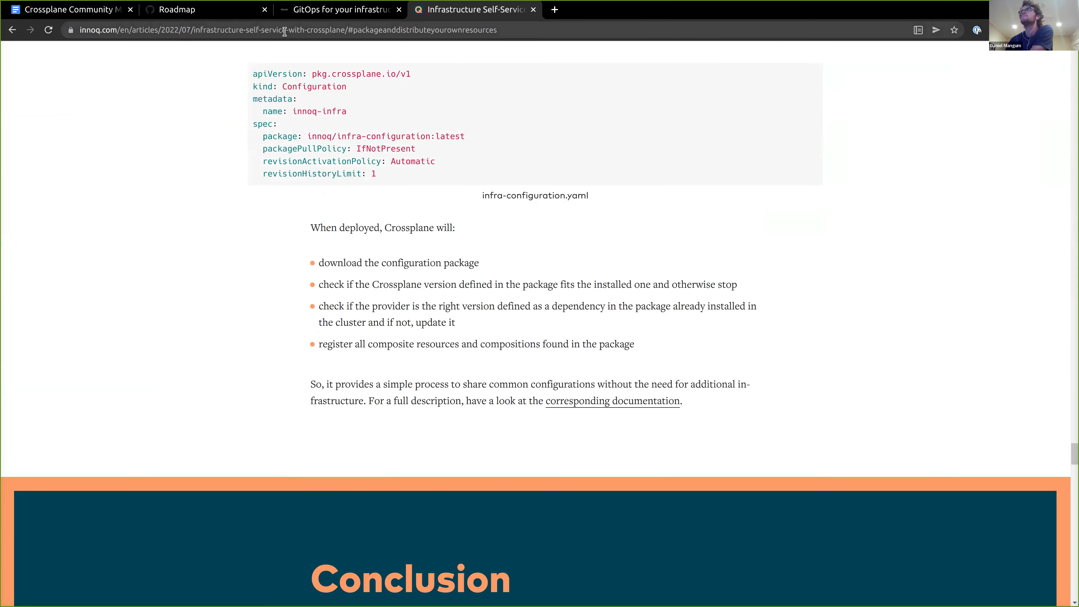
# From the agenda, open the ogenki post 'My Kubernetes cluster (GKE) with Crossplane' in a new tab.
pyautogui.click(89, 13)
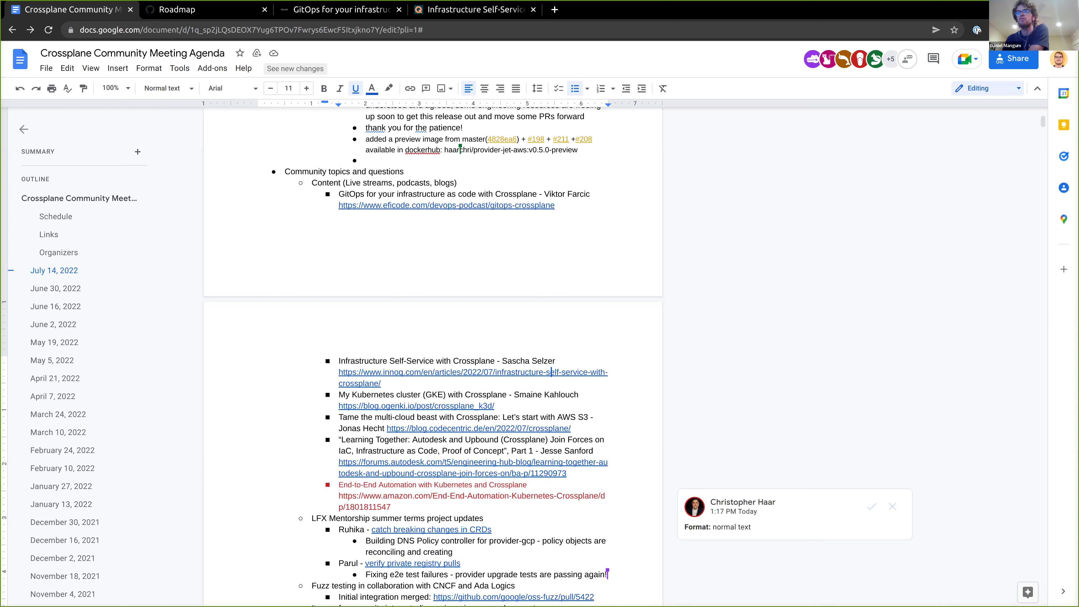
pyautogui.click(414, 406)
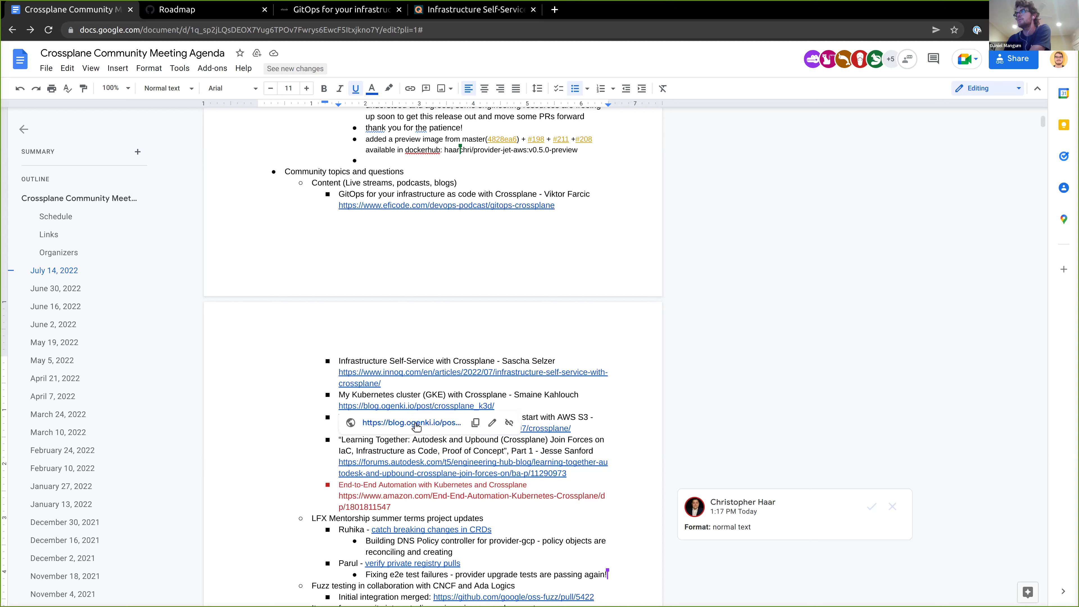
pyautogui.rightClick(417, 424)
pyautogui.click(441, 435)
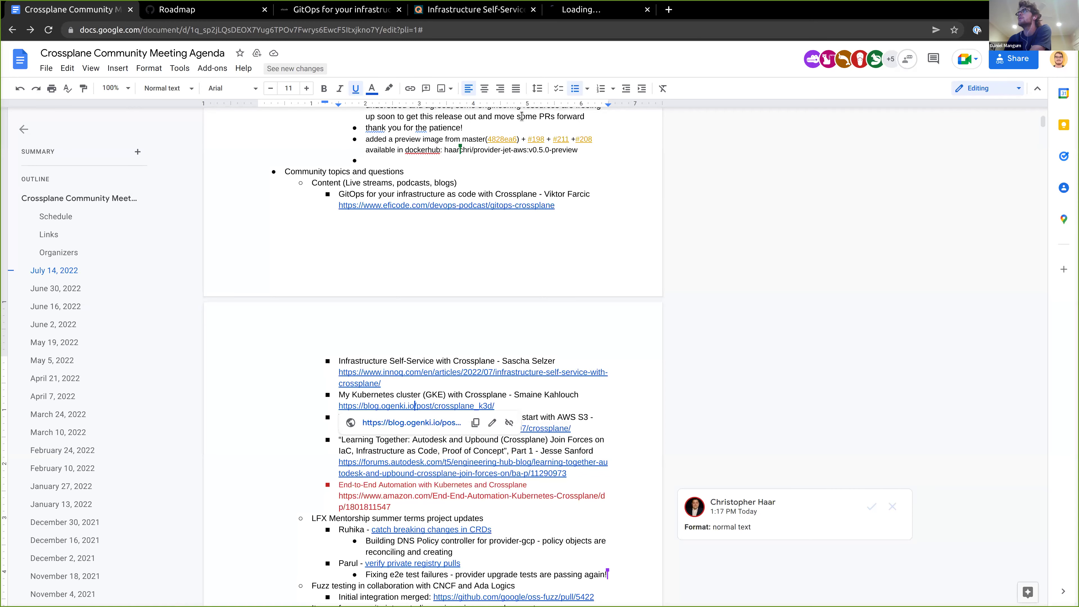
# Scroll through the ogenki 'My Kubernetes cluster (GKE) with Crossplane' blog post.
pyautogui.click(601, 9)
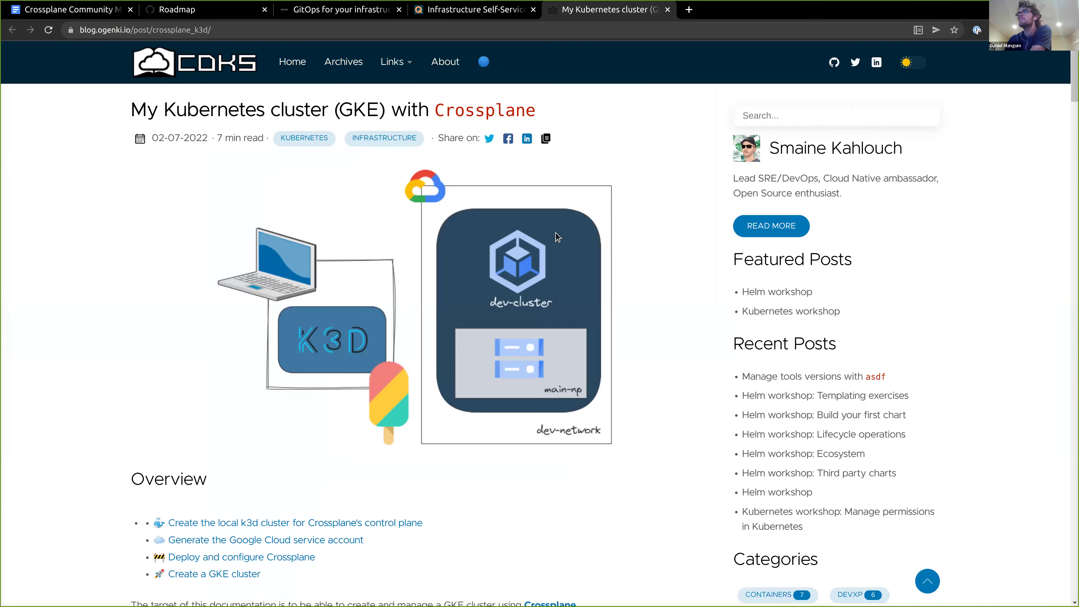
pyautogui.scroll(-2, 544, 236)
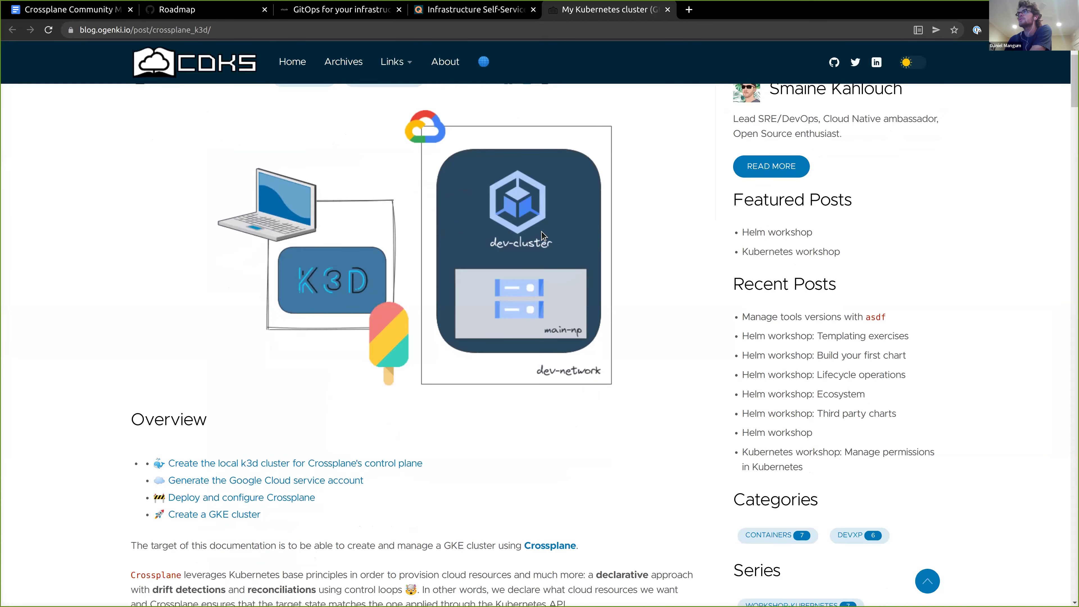
pyautogui.scroll(-4, 542, 232)
pyautogui.scroll(6, 542, 231)
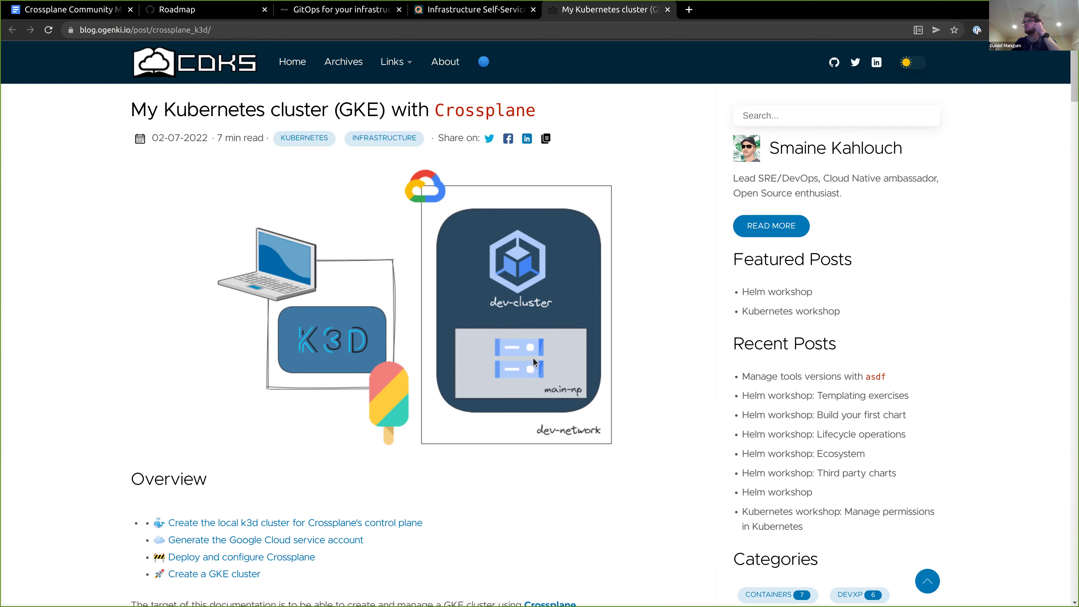
pyautogui.scroll(-5, 534, 359)
pyautogui.scroll(-10, 533, 359)
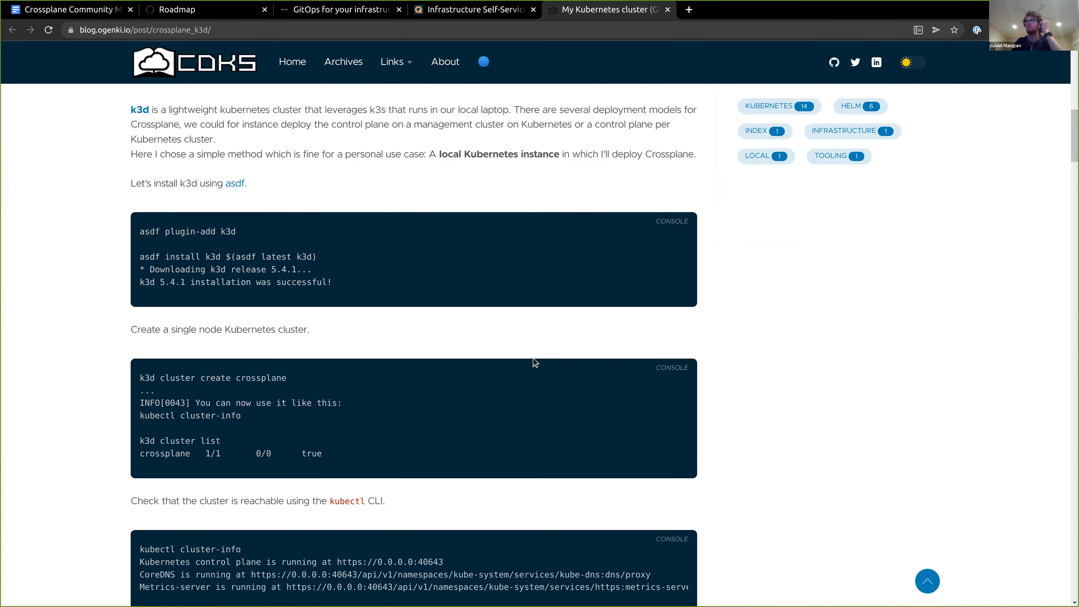
pyautogui.scroll(-5, 535, 362)
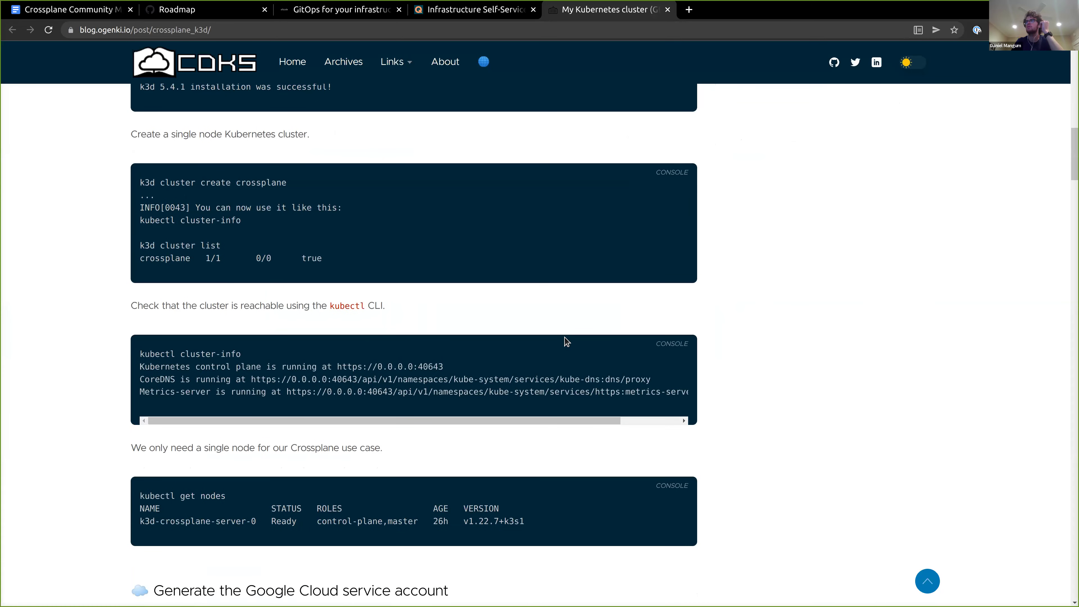
pyautogui.scroll(10, 708, 174)
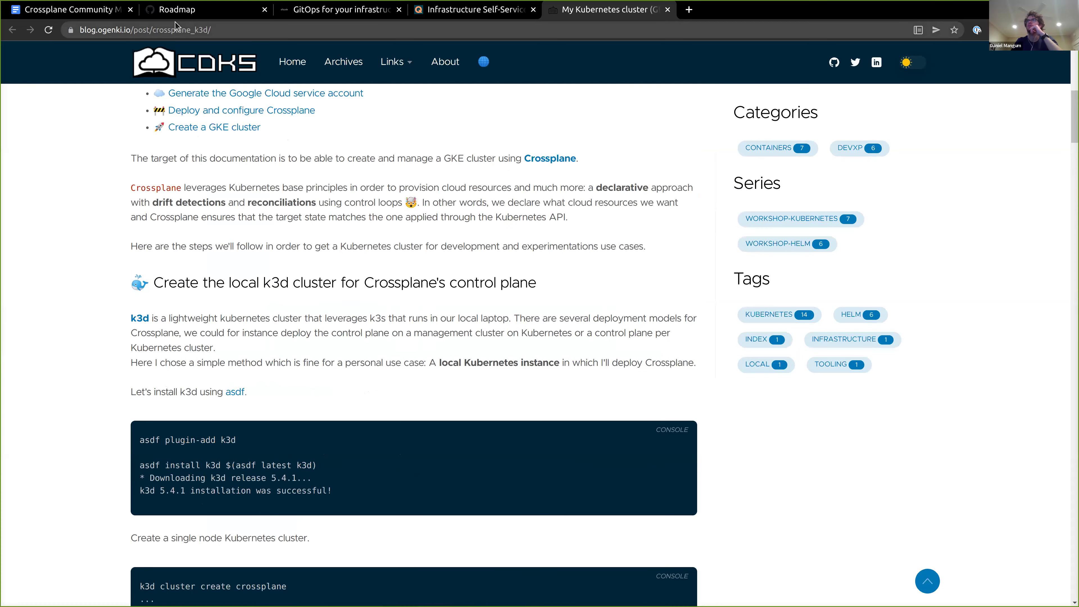
# From the agenda, open the codecentric 'Tame the multi-cloud beast with Crossplane' article in a new tab.
pyautogui.click(87, 13)
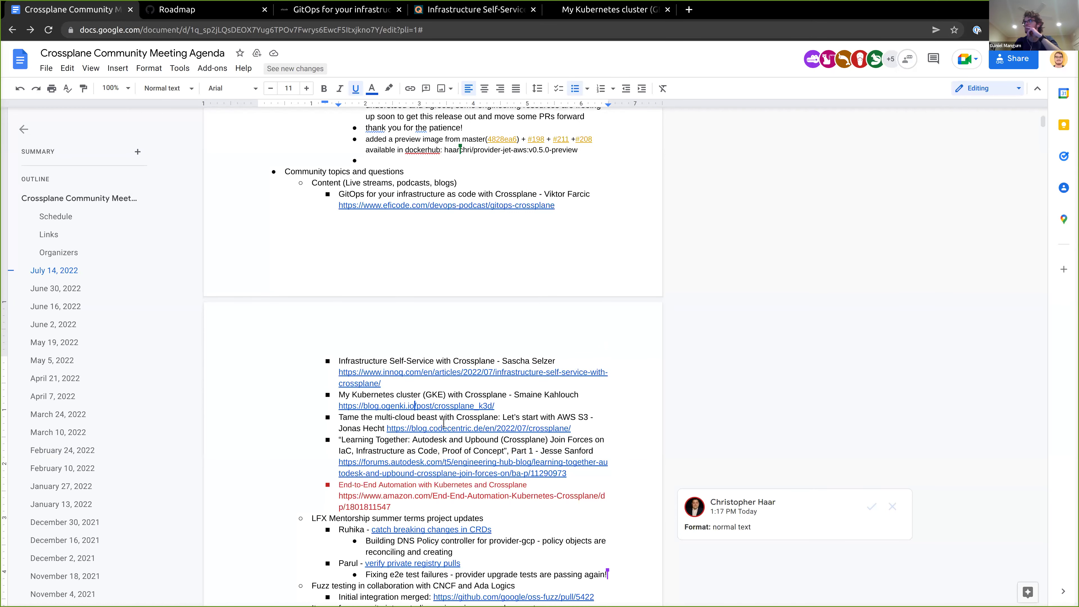
pyautogui.click(419, 428)
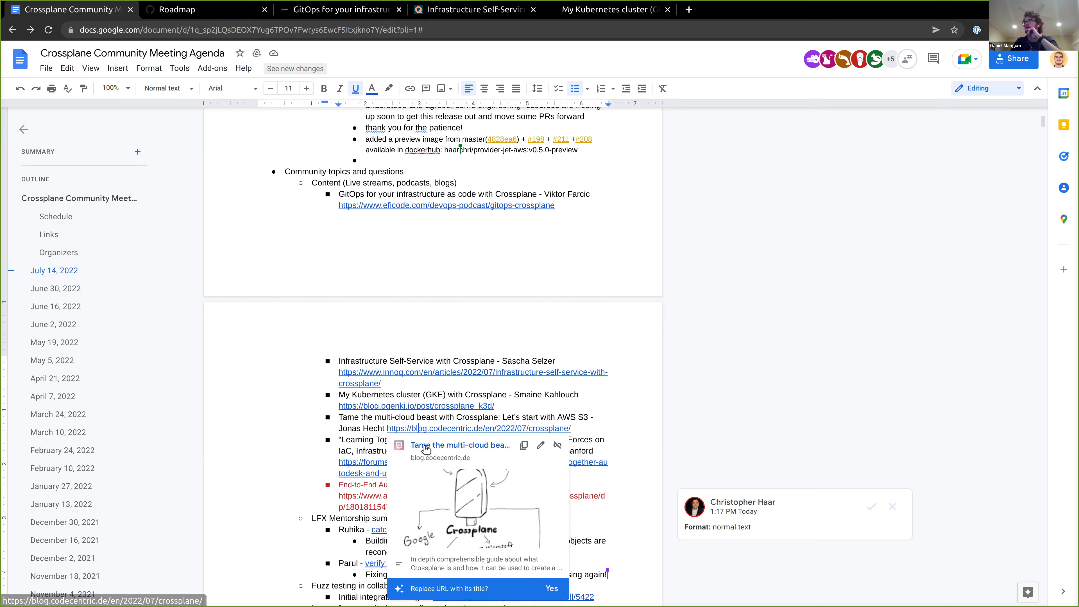
pyautogui.rightClick(425, 450)
pyautogui.click(437, 459)
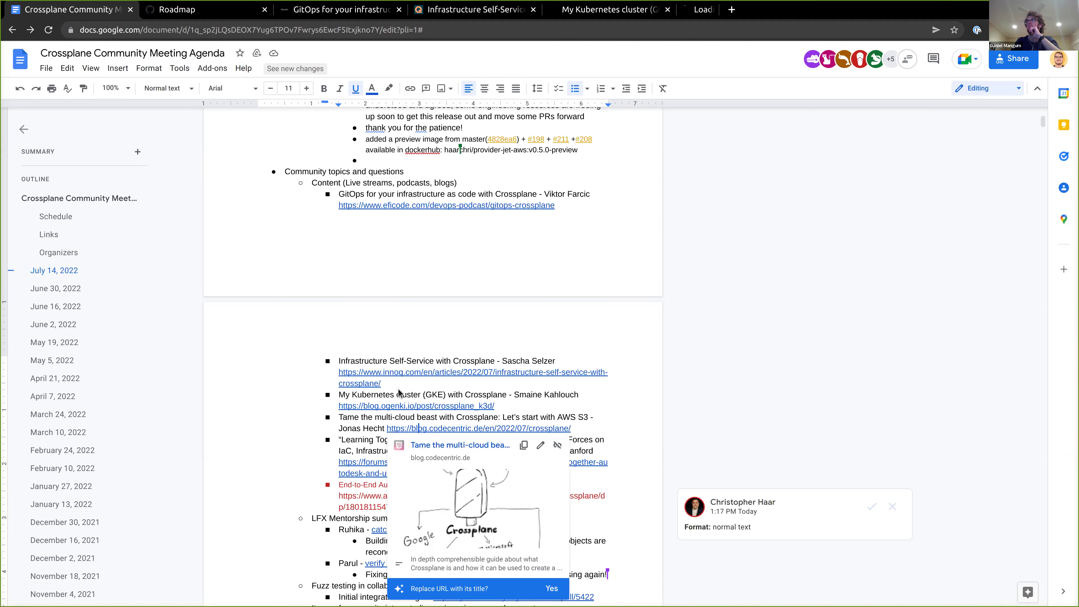
# Read through the codecentric article on Helm install, Renovate-managed Chart.yaml and kubectl wait checks.
pyautogui.click(723, 9)
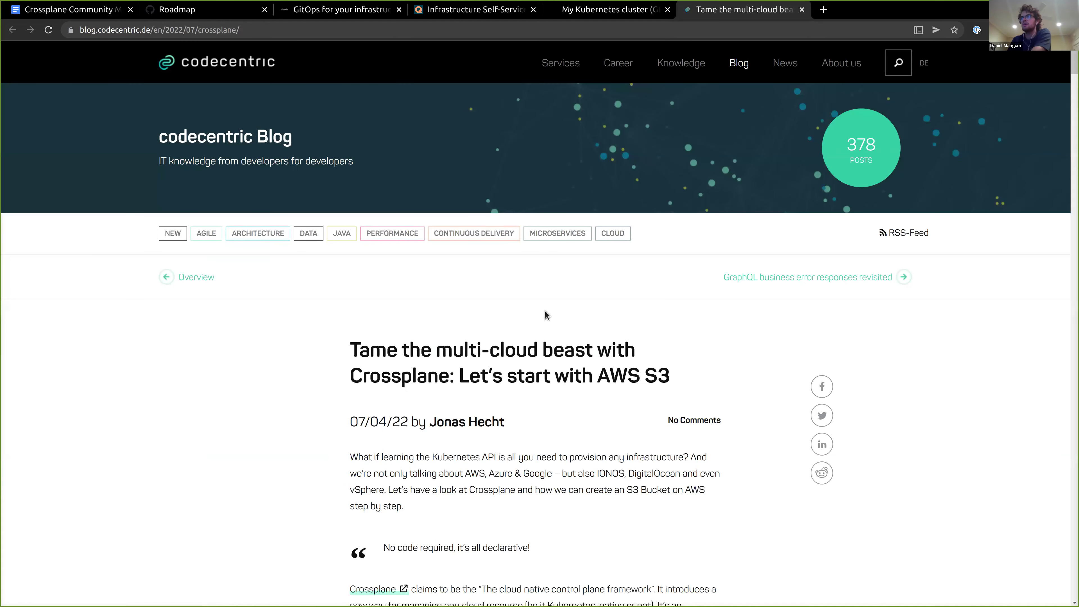
pyautogui.scroll(-5, 546, 314)
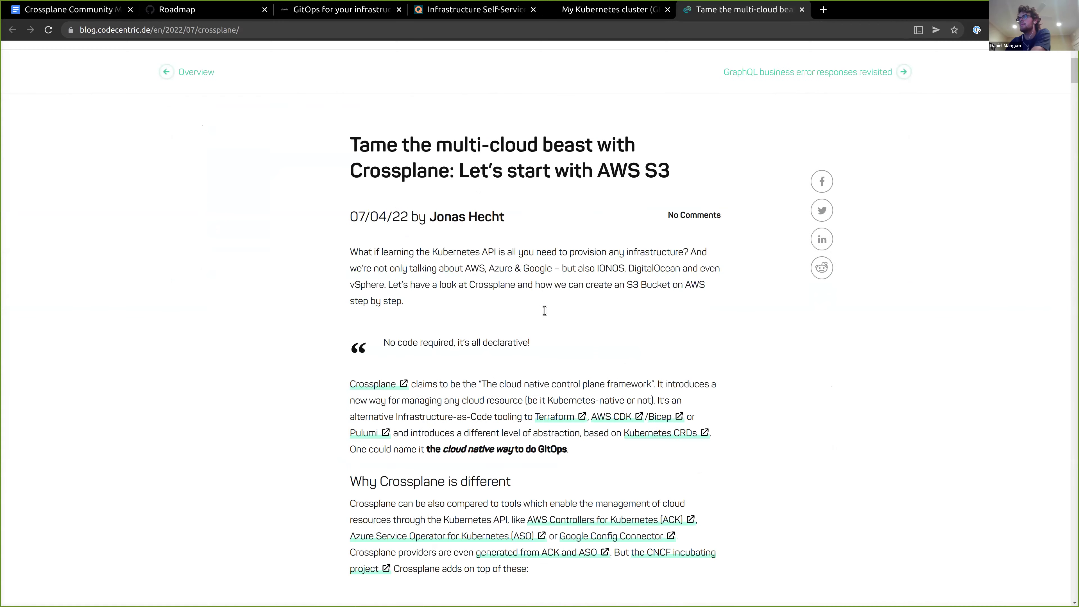
pyautogui.scroll(-10, 545, 314)
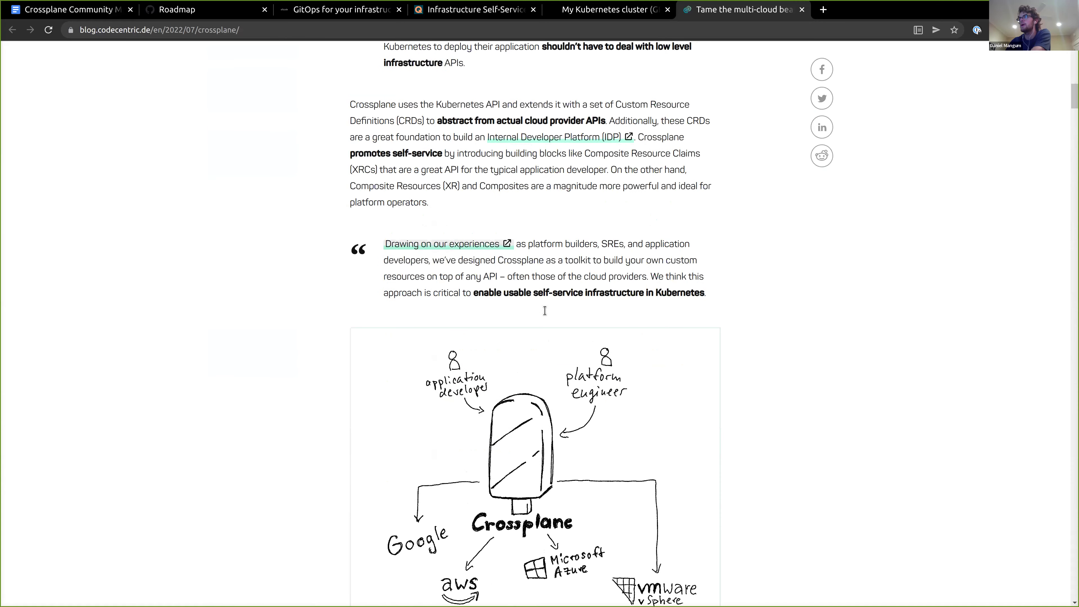
pyautogui.scroll(-4, 545, 315)
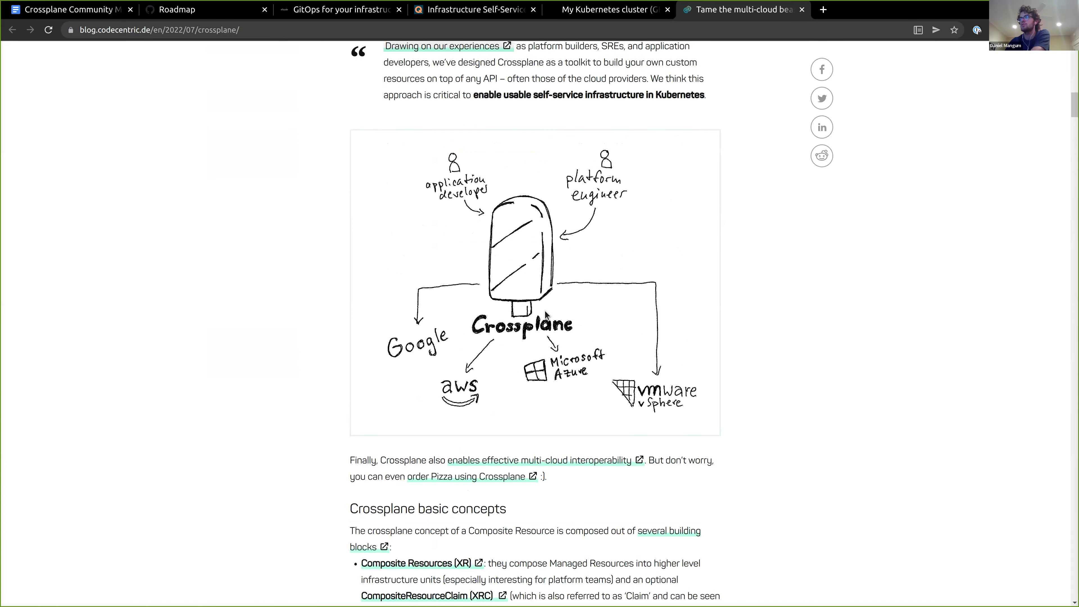
pyautogui.scroll(-1, 534, 378)
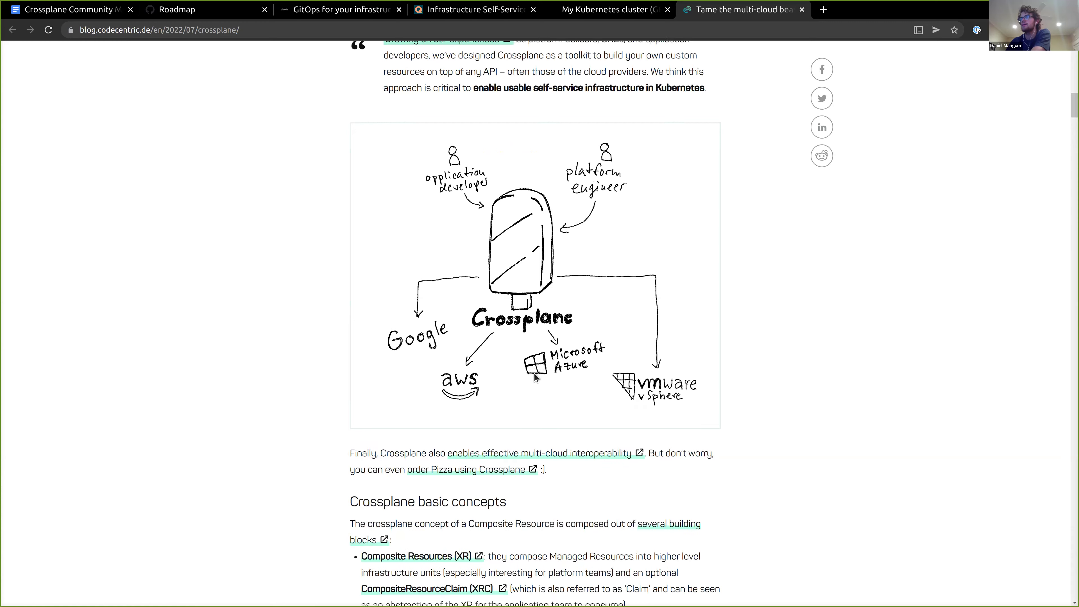
pyautogui.scroll(-5, 534, 377)
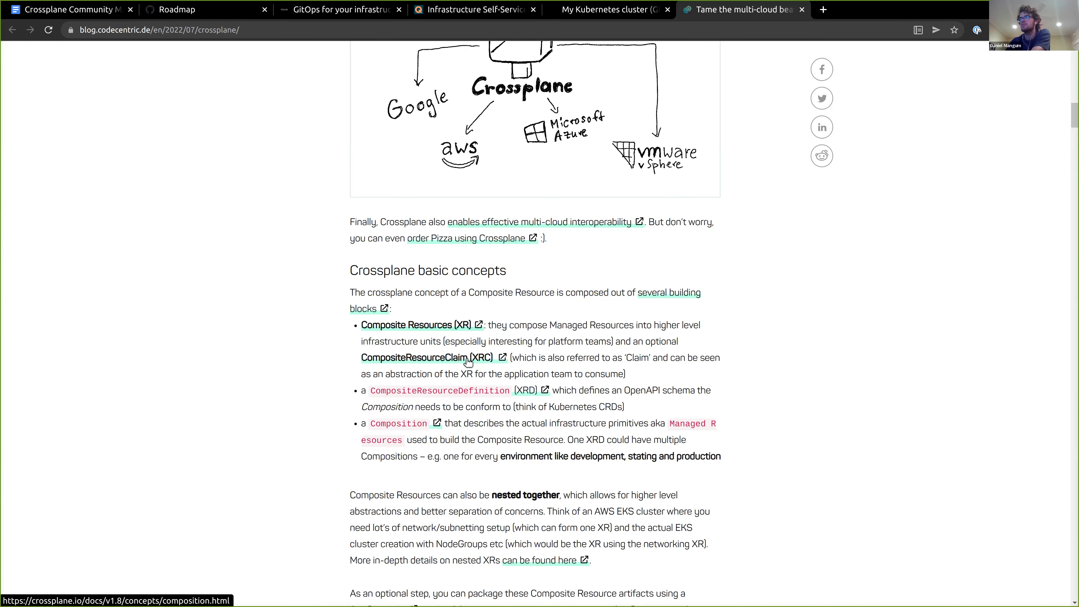
pyautogui.scroll(-3, 581, 346)
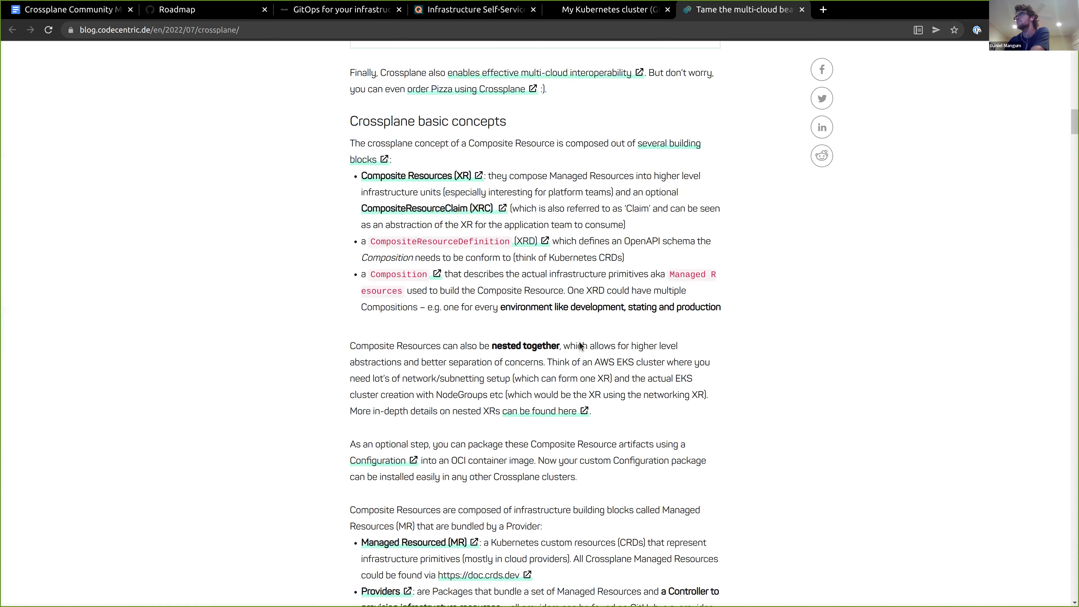
pyautogui.scroll(-4, 582, 346)
pyautogui.scroll(-5, 581, 346)
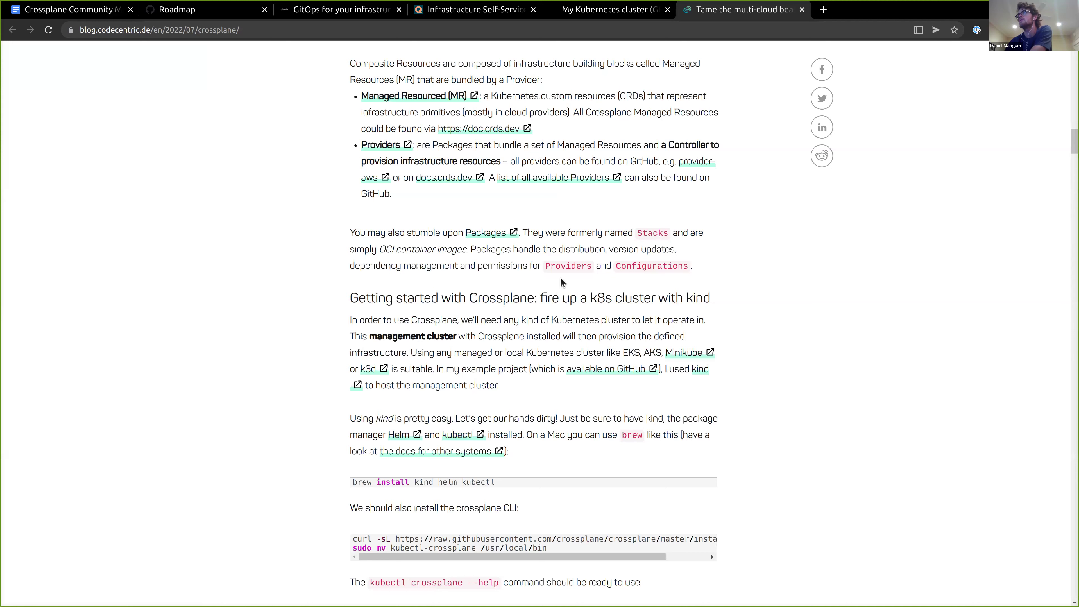
pyautogui.scroll(1, 560, 284)
pyautogui.scroll(1, 561, 279)
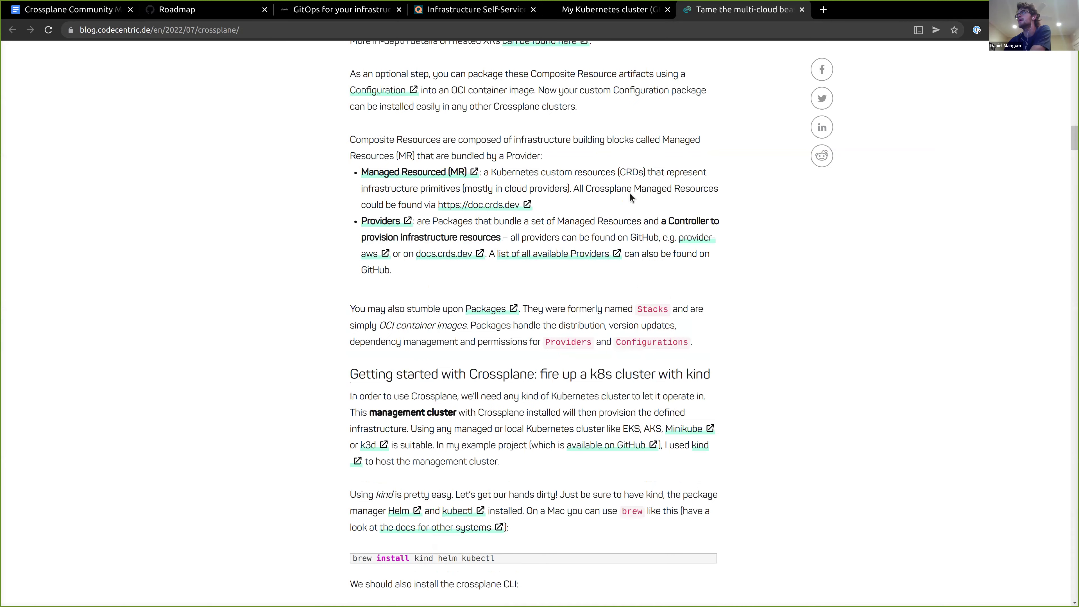
pyautogui.scroll(1, 629, 197)
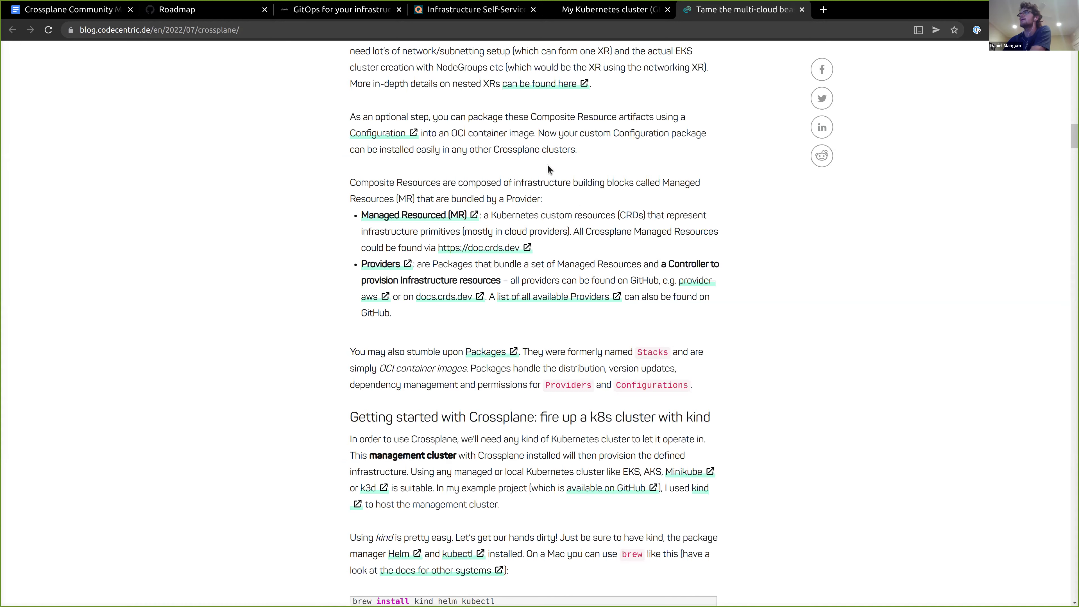
pyautogui.scroll(-4, 556, 191)
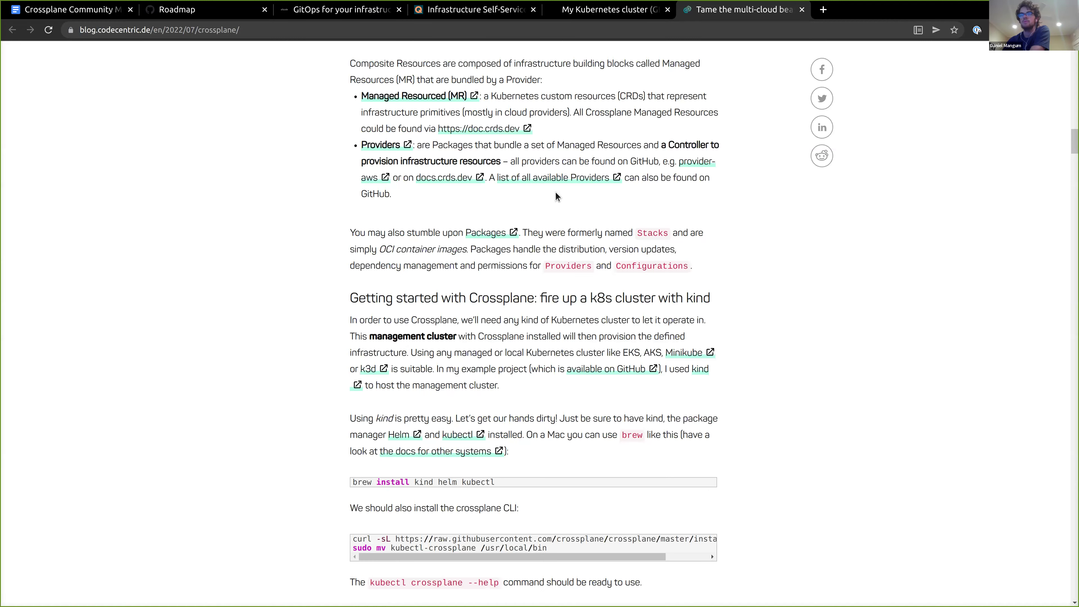
pyautogui.scroll(-6, 556, 193)
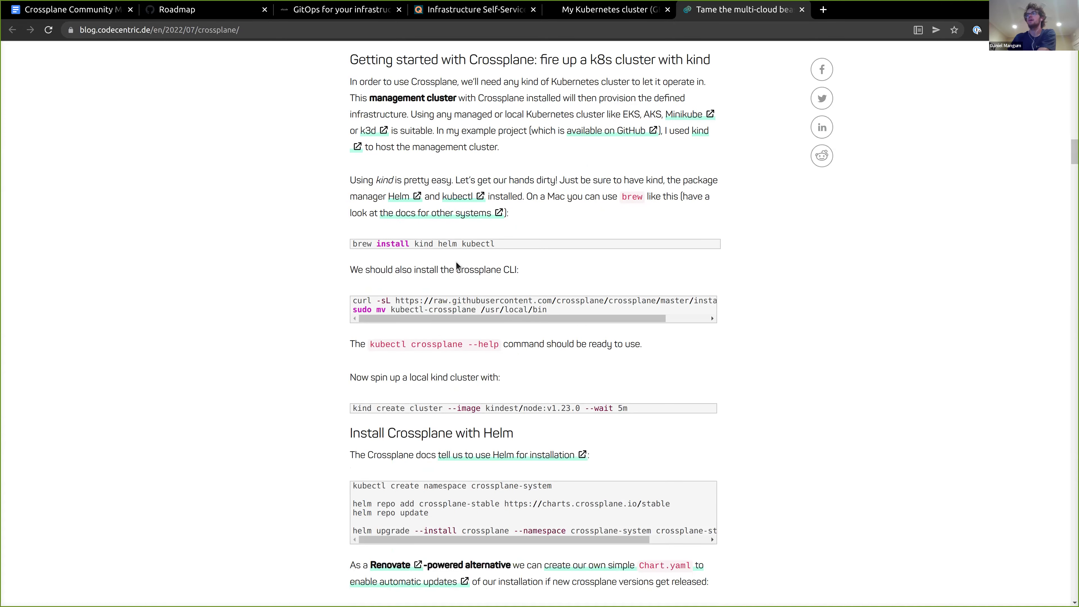
pyautogui.scroll(-5, 456, 268)
pyautogui.scroll(-10, 457, 269)
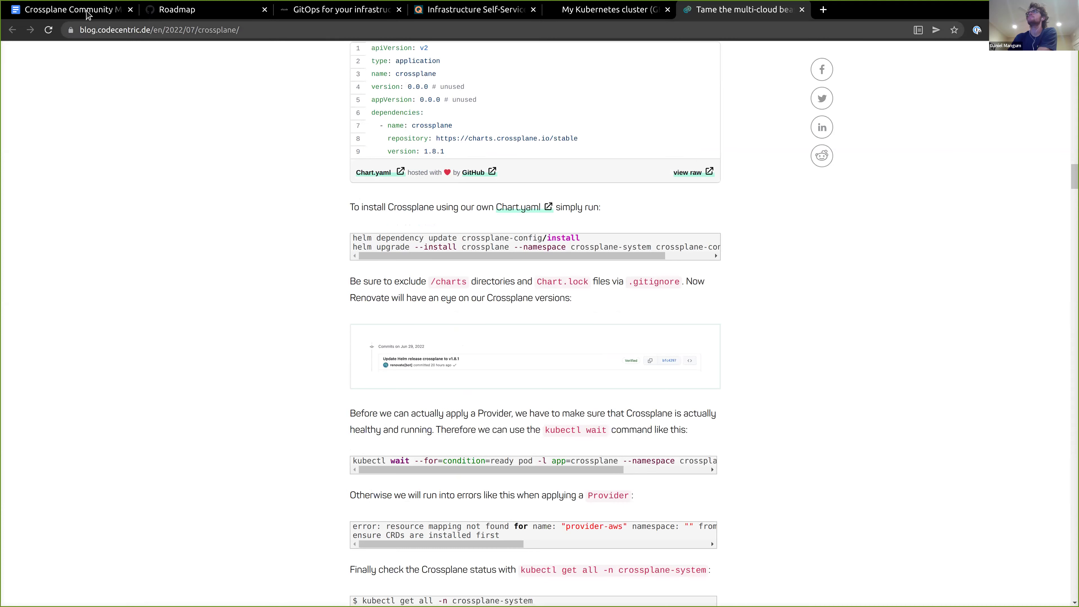
# From the agenda, open the Autodesk forum post 'Learning Together: Autodesk and Upbound' in a new tab.
pyautogui.hotkey('ctrl', '1')
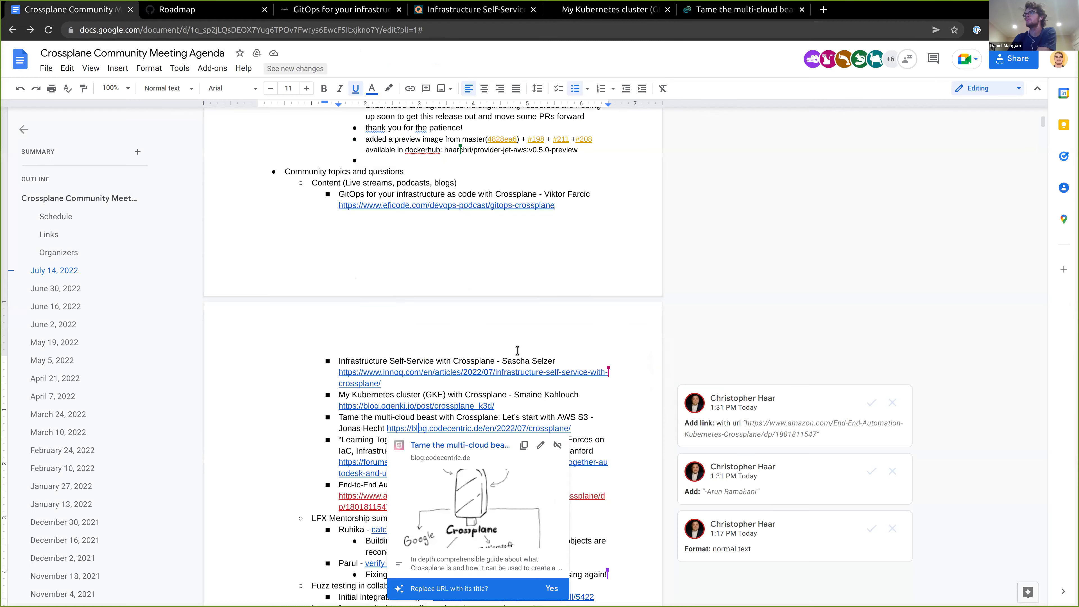
pyautogui.click(588, 387)
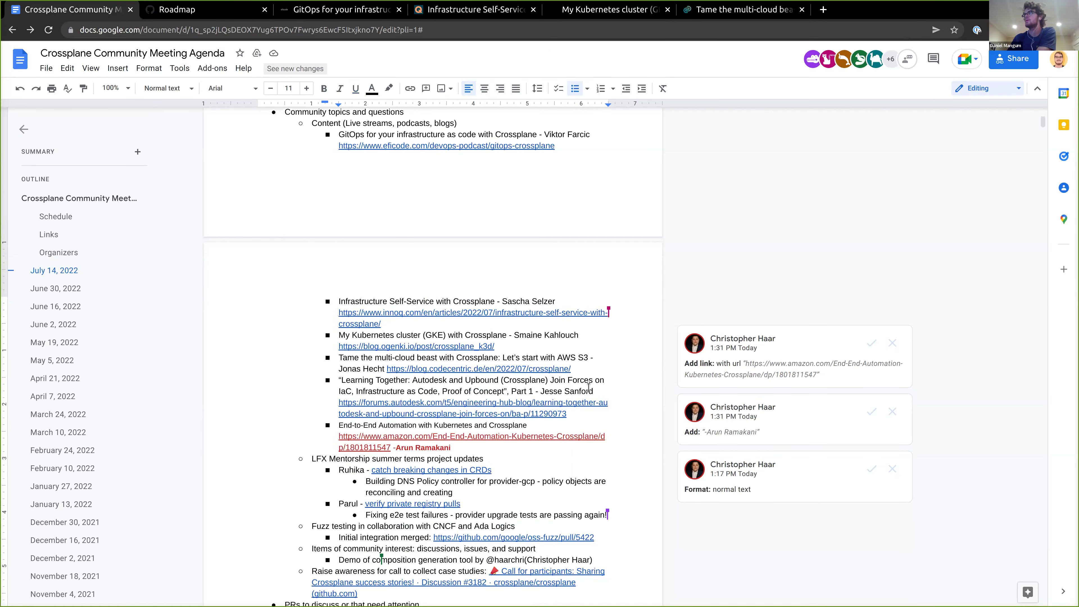
pyautogui.scroll(-1, 600, 402)
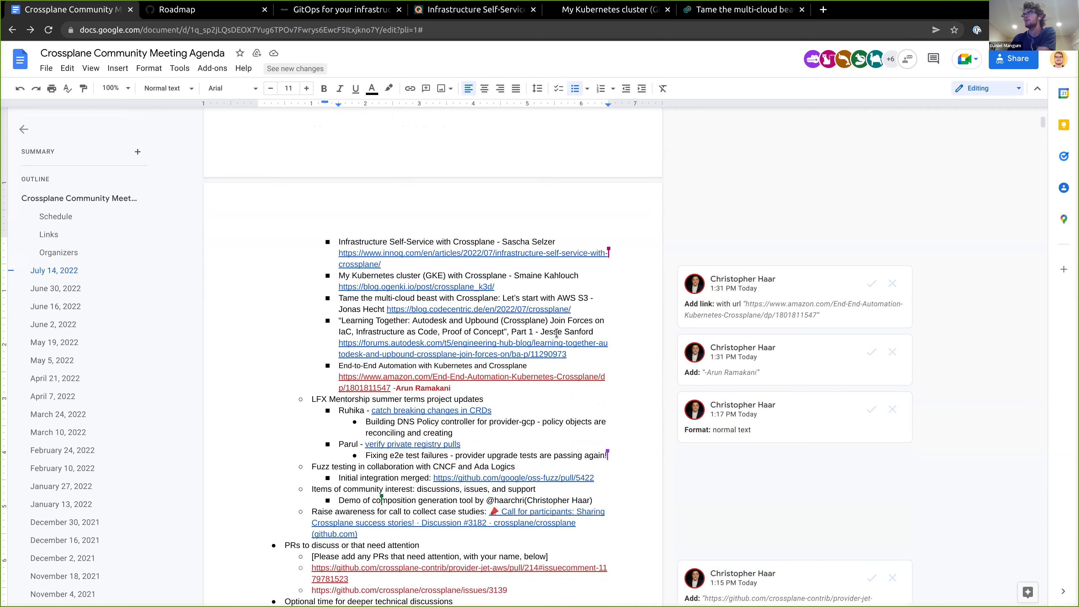
pyautogui.click(541, 343)
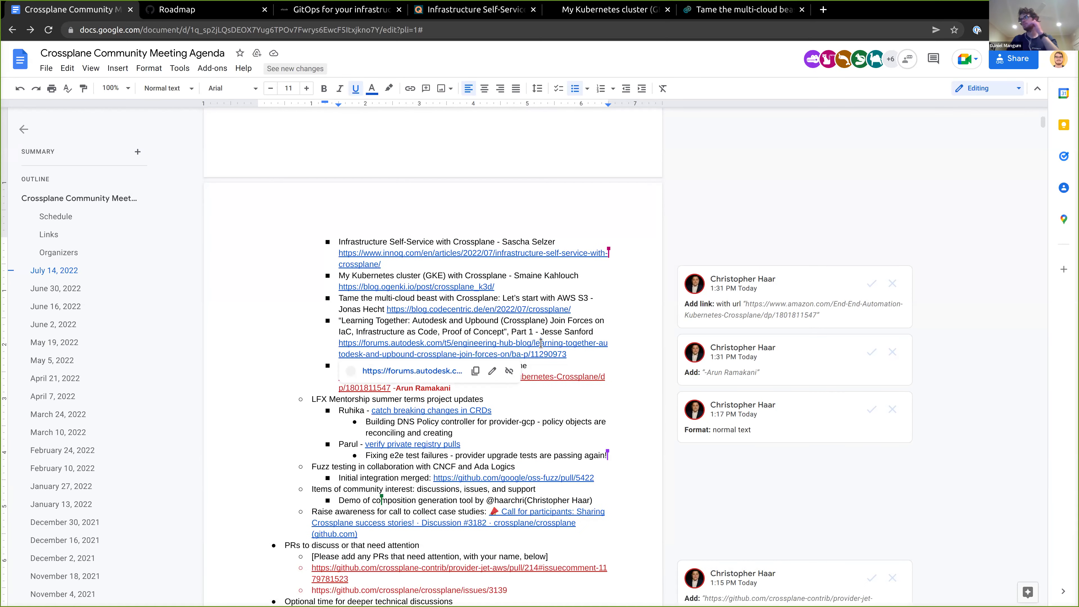
pyautogui.rightClick(426, 374)
pyautogui.click(463, 382)
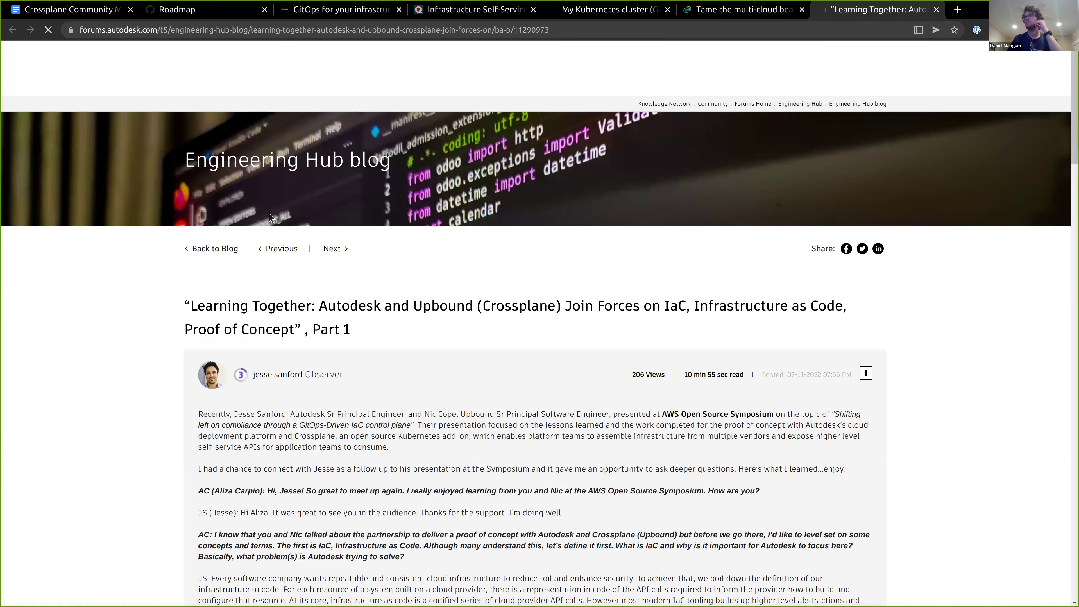
# Scroll through the Autodesk 'Learning Together' interview, then back up to its author header.
pyautogui.scroll(-5, 388, 371)
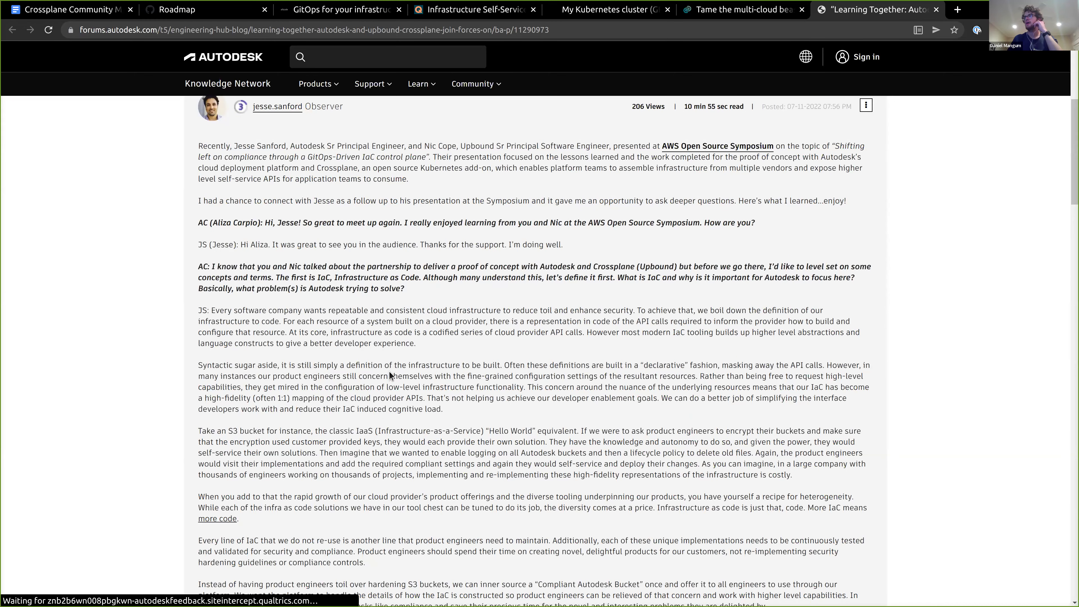
pyautogui.scroll(-6, 390, 374)
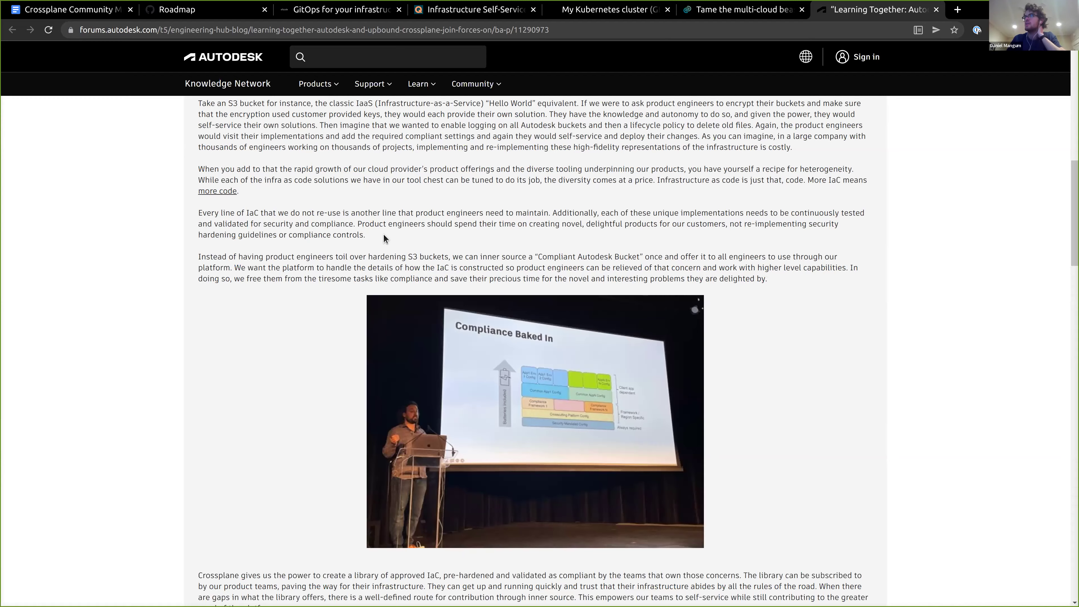
pyautogui.scroll(-3, 383, 237)
pyautogui.scroll(-5, 383, 235)
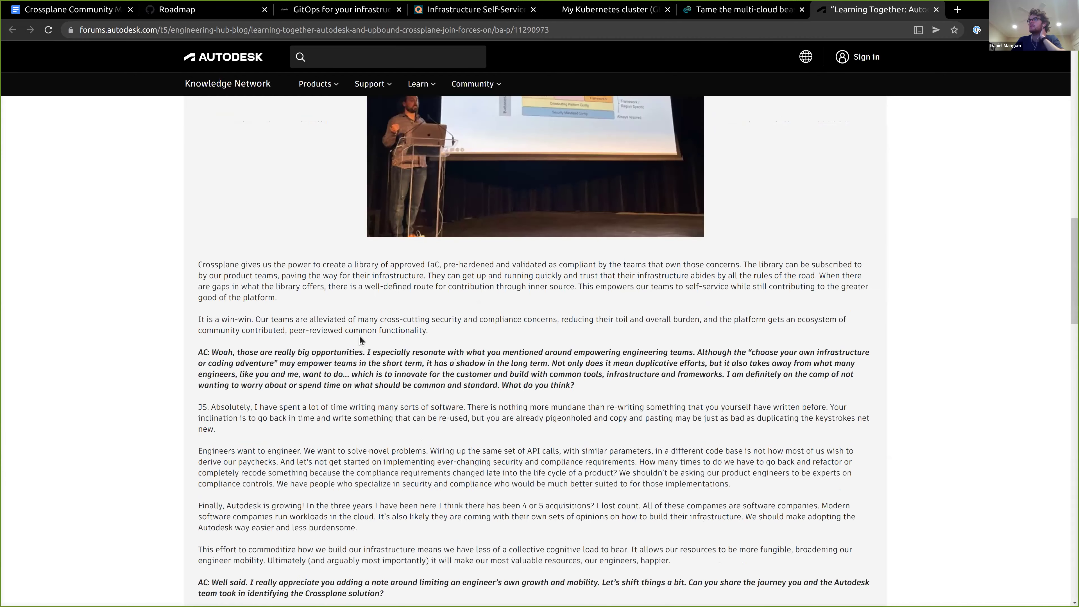
pyautogui.scroll(-7, 392, 325)
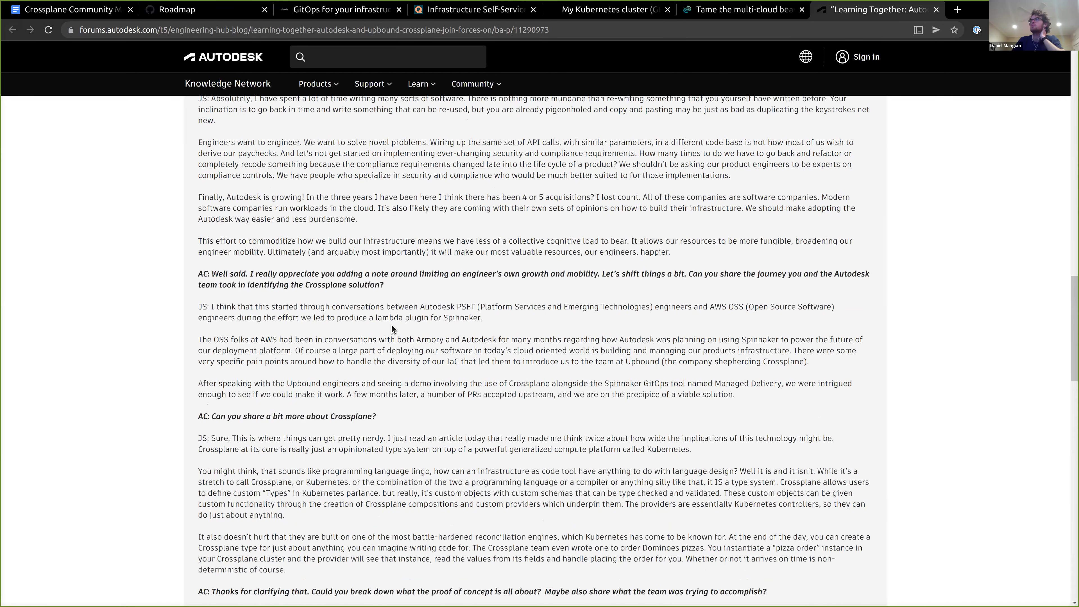
pyautogui.scroll(-3, 386, 271)
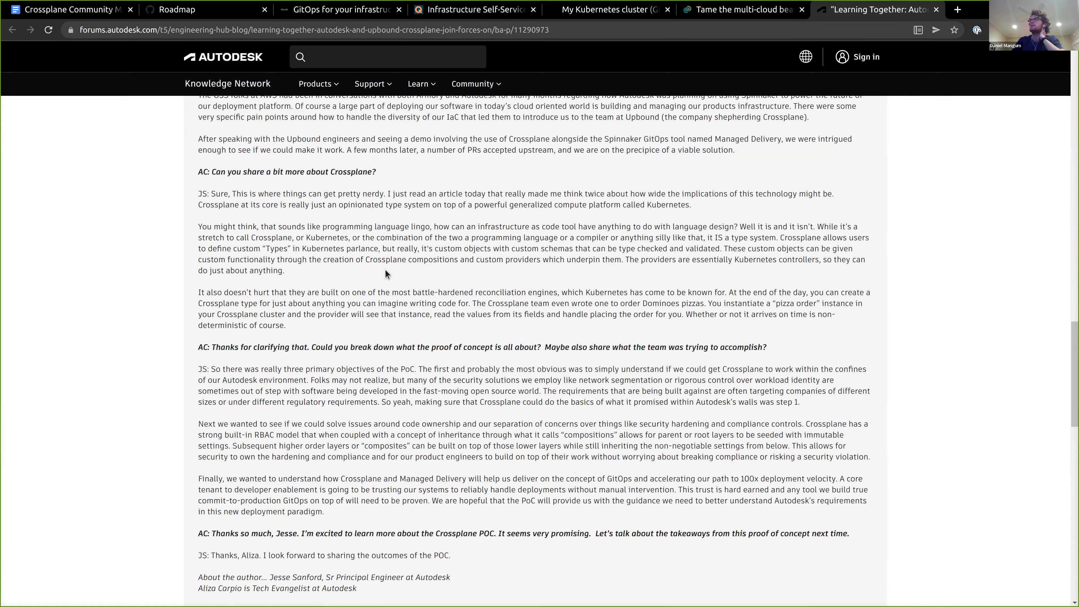
pyautogui.scroll(6, 385, 272)
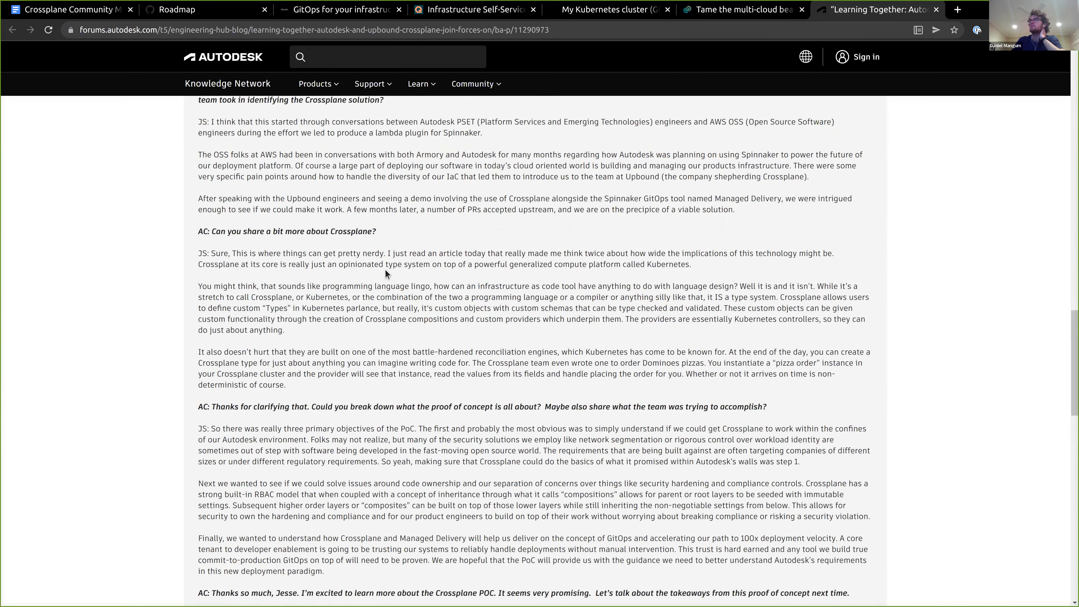
pyautogui.scroll(15, 385, 269)
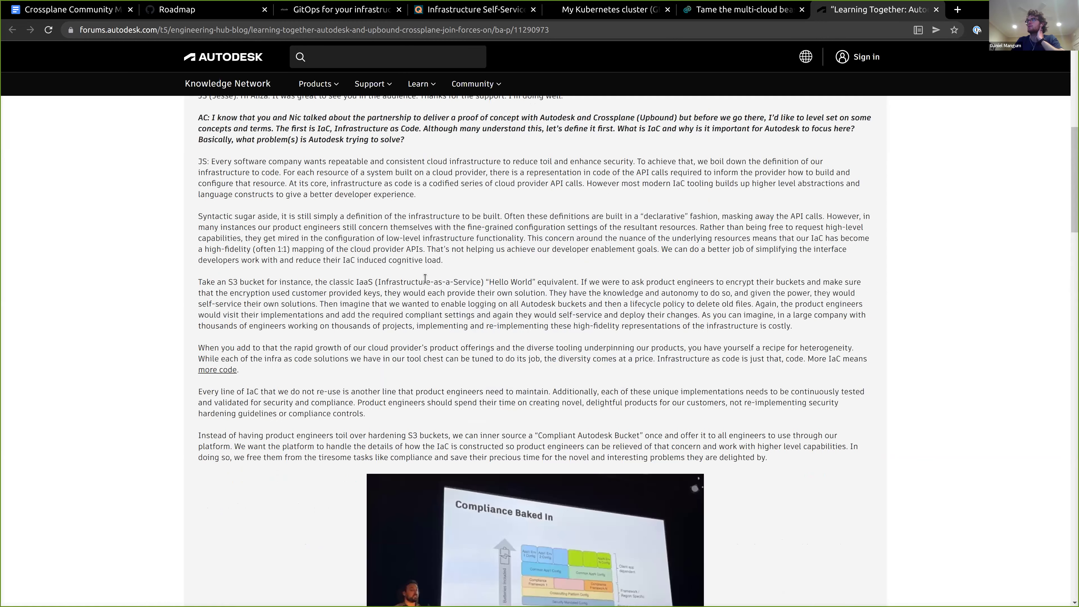
pyautogui.scroll(1, 425, 279)
pyautogui.scroll(3, 425, 278)
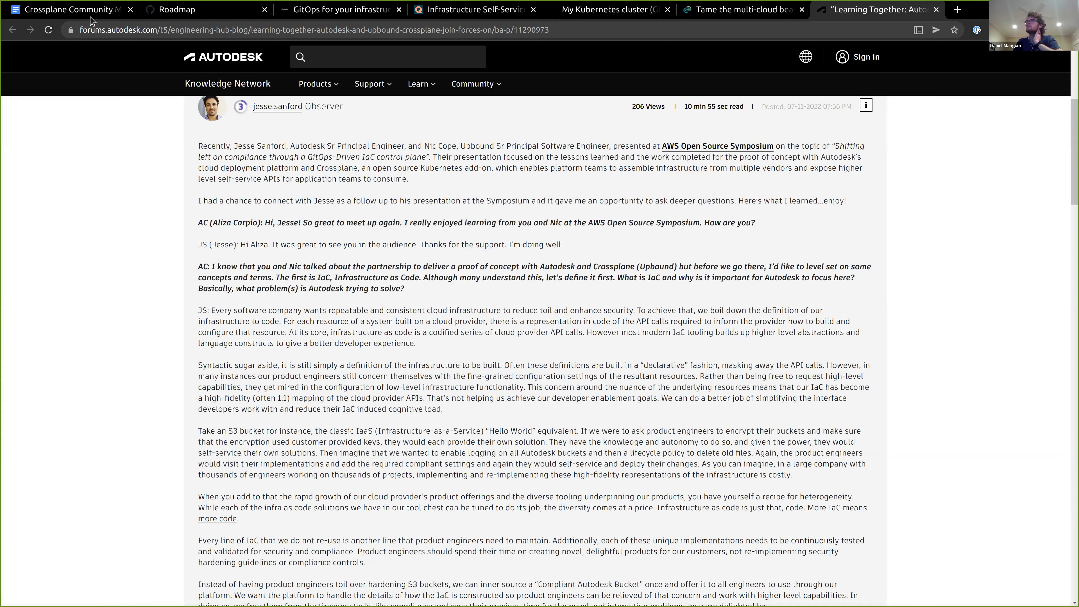
# Back in the agenda, accept the suggestion adding the Amazon link to the book entry.
pyautogui.click(68, 9)
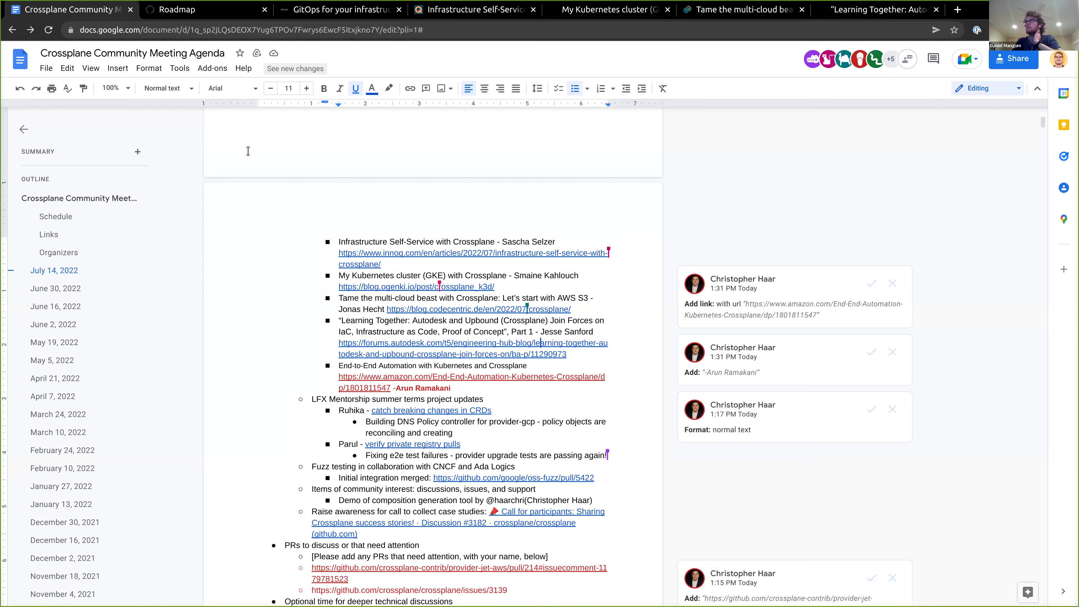
pyautogui.rightClick(400, 382)
pyautogui.click(859, 398)
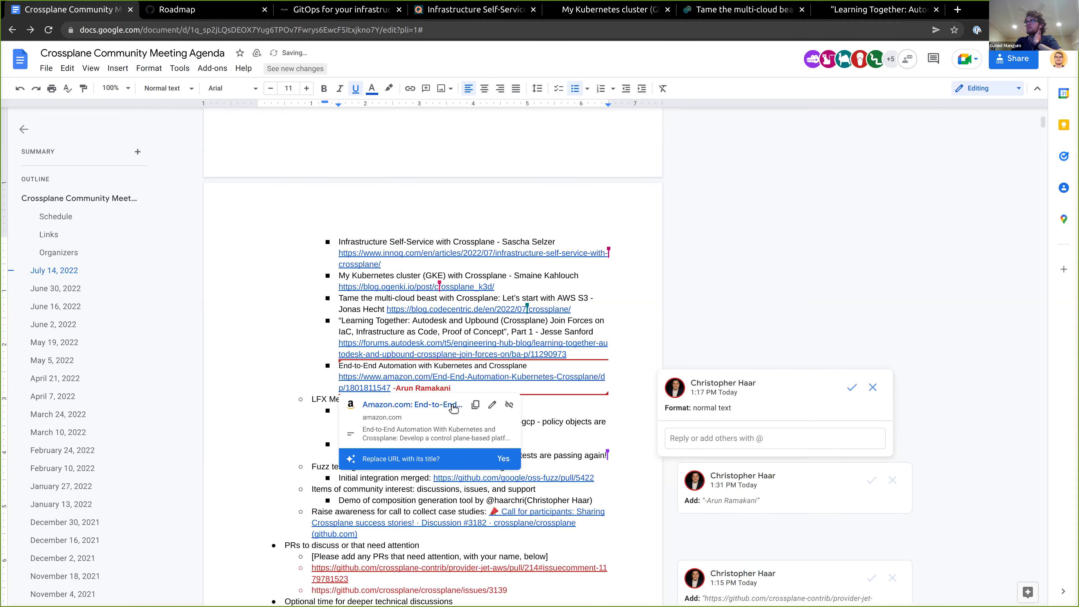
# Open the Amazon book link in a new tab and switch to it.
pyautogui.rightClick(453, 406)
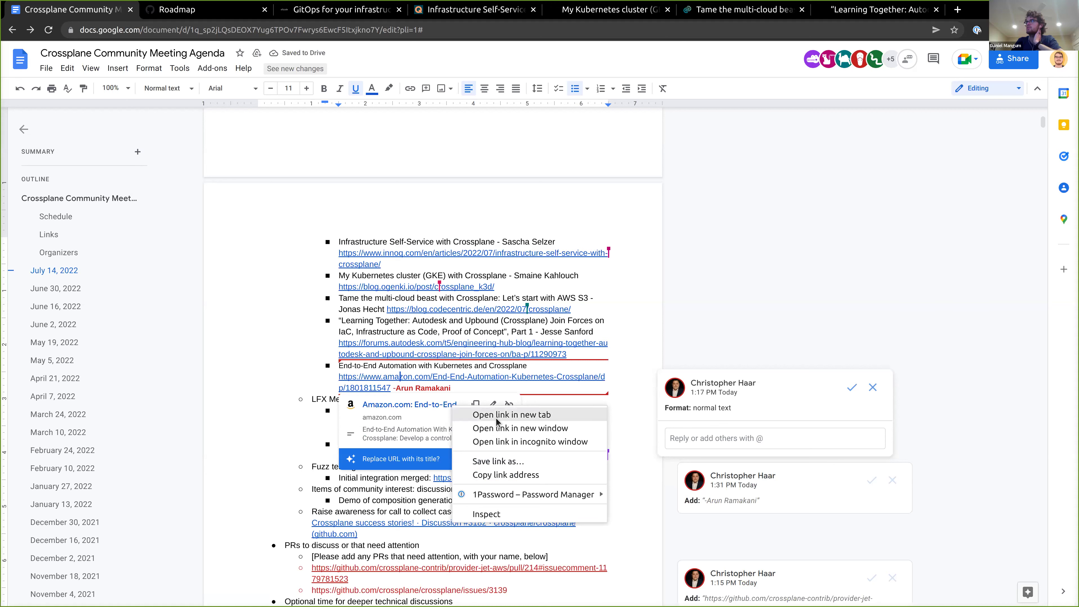
pyautogui.click(497, 416)
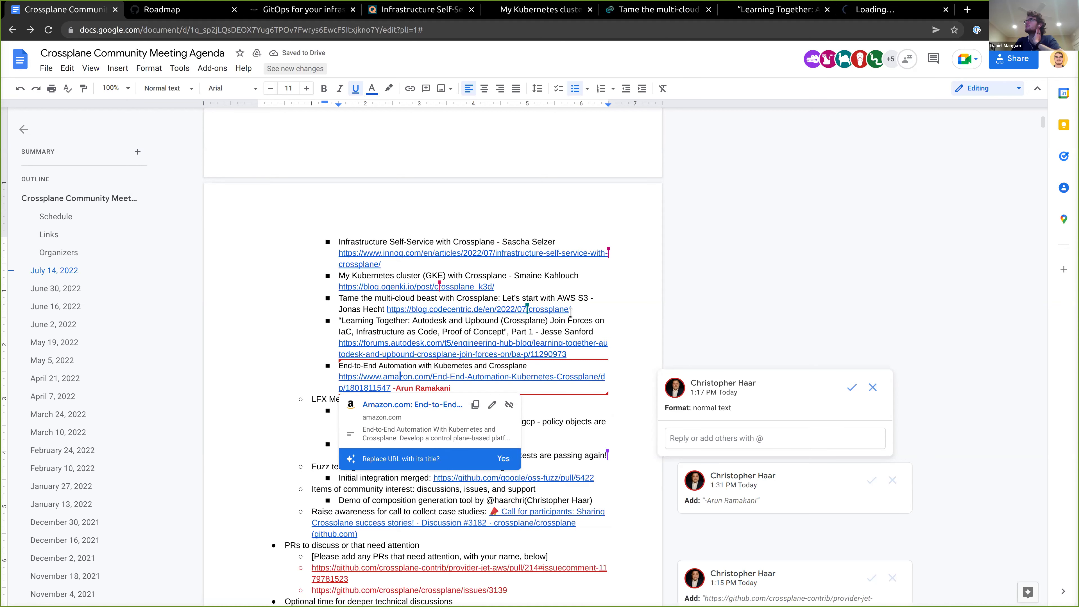
pyautogui.click(875, 10)
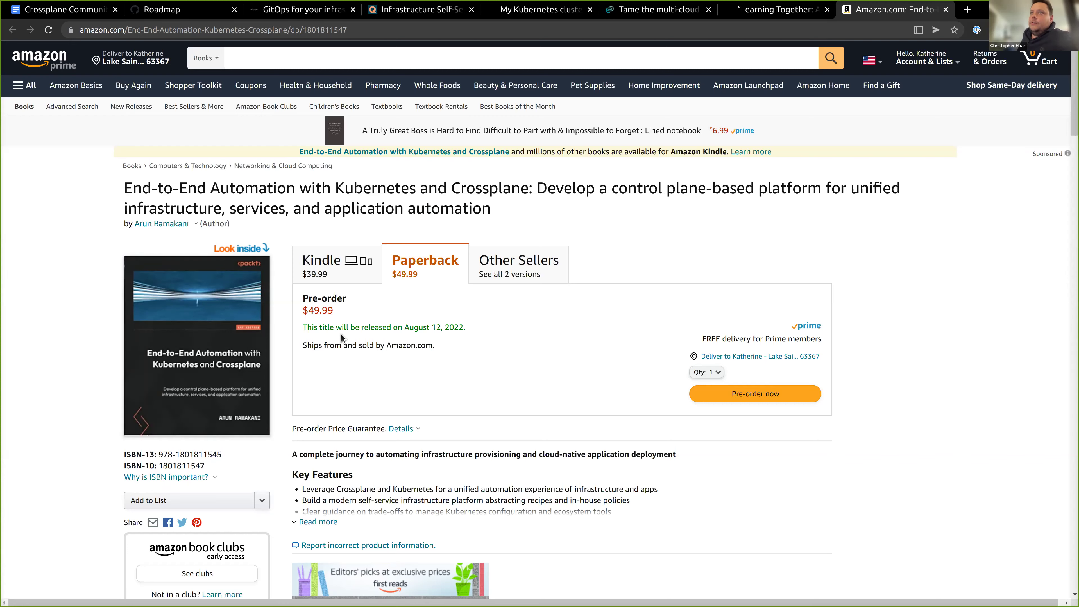
# Scroll through the Amazon listing for the $49.99 paperback pre-order, then back to the top.
pyautogui.scroll(-2, 341, 333)
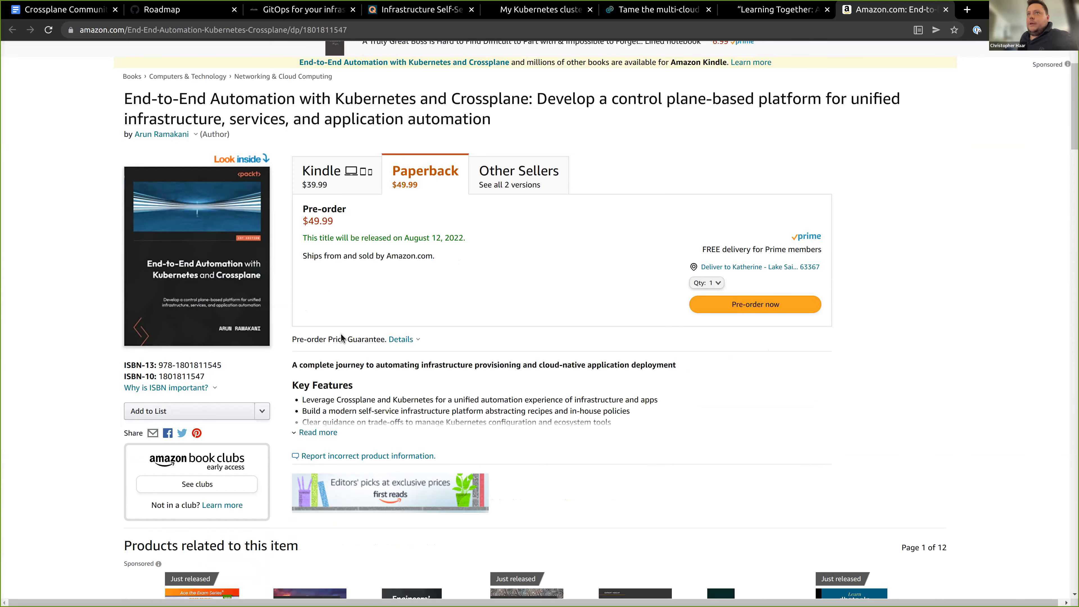
pyautogui.scroll(-3, 346, 340)
pyautogui.scroll(3, 347, 338)
pyautogui.scroll(2, 293, 259)
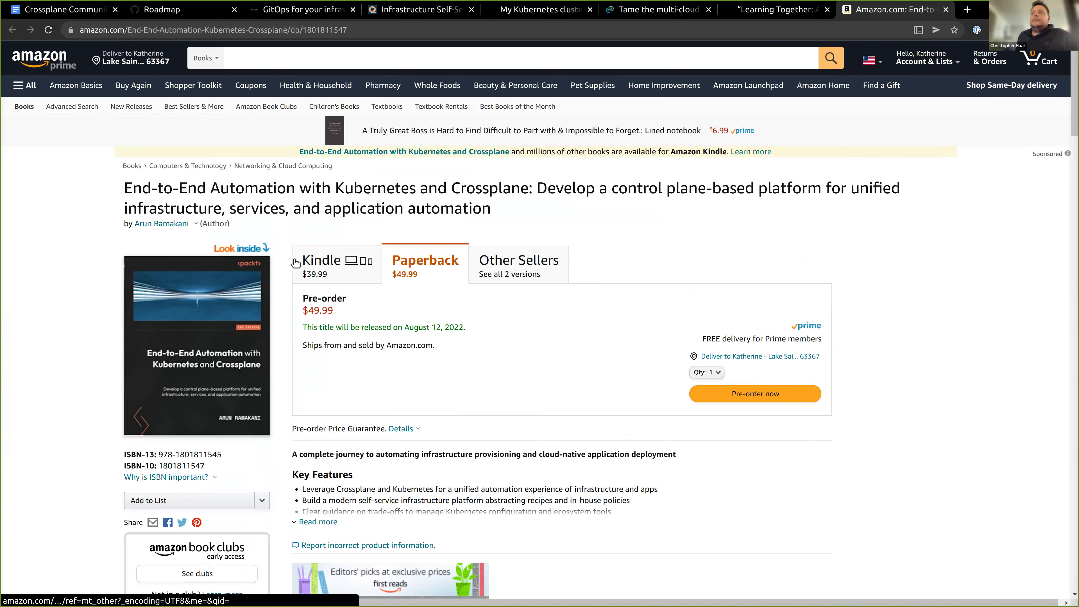
# Accept the normal-text formatting and author-credit suggestions, then open the catch breaking changes in CRDs link.
pyautogui.click(73, 13)
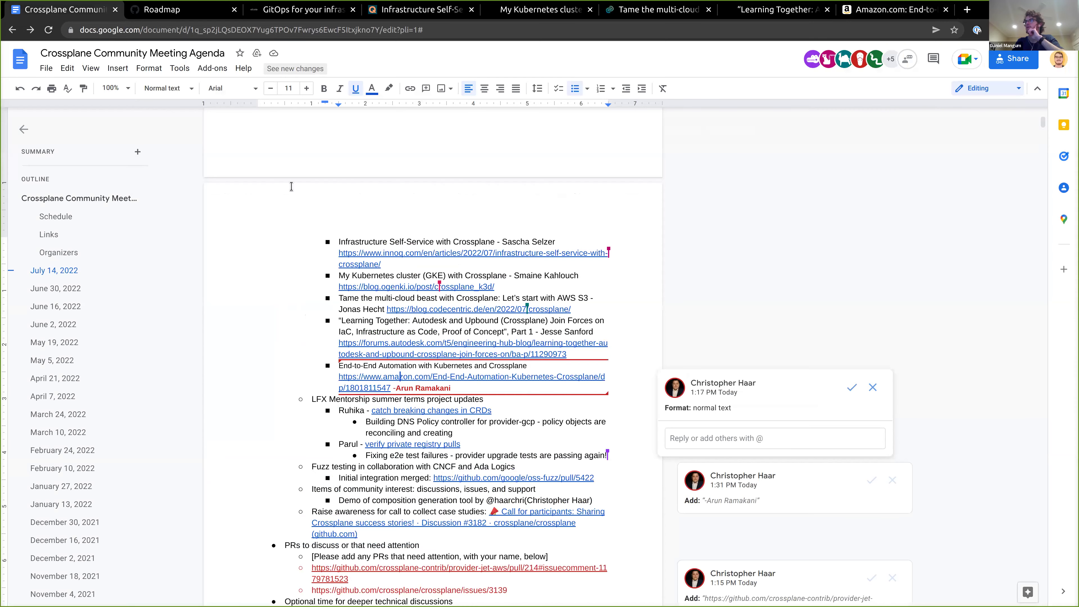
pyautogui.click(851, 388)
pyautogui.click(872, 410)
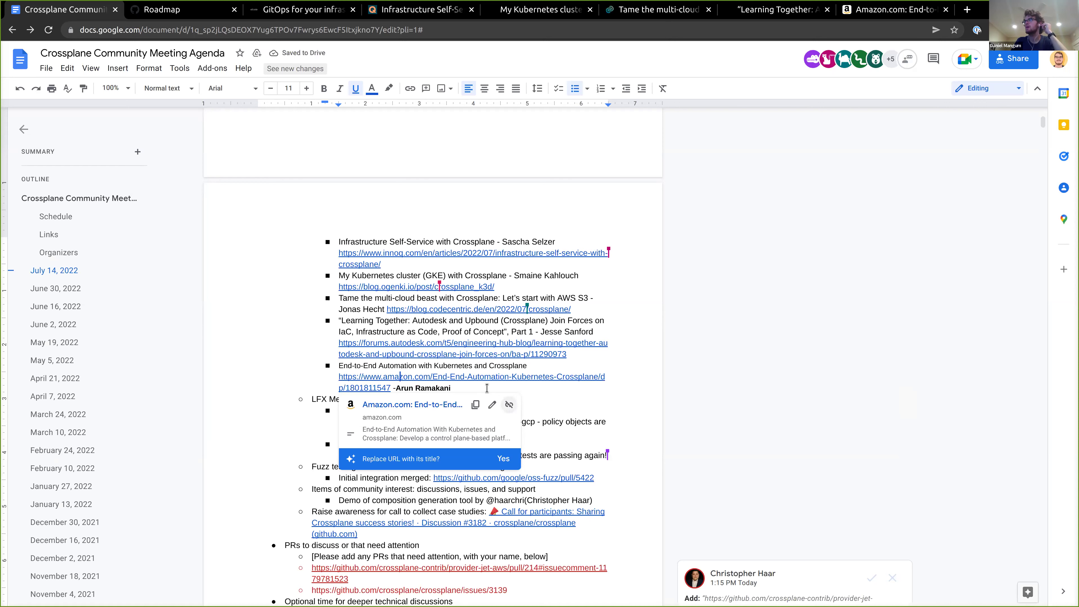
pyautogui.click(589, 429)
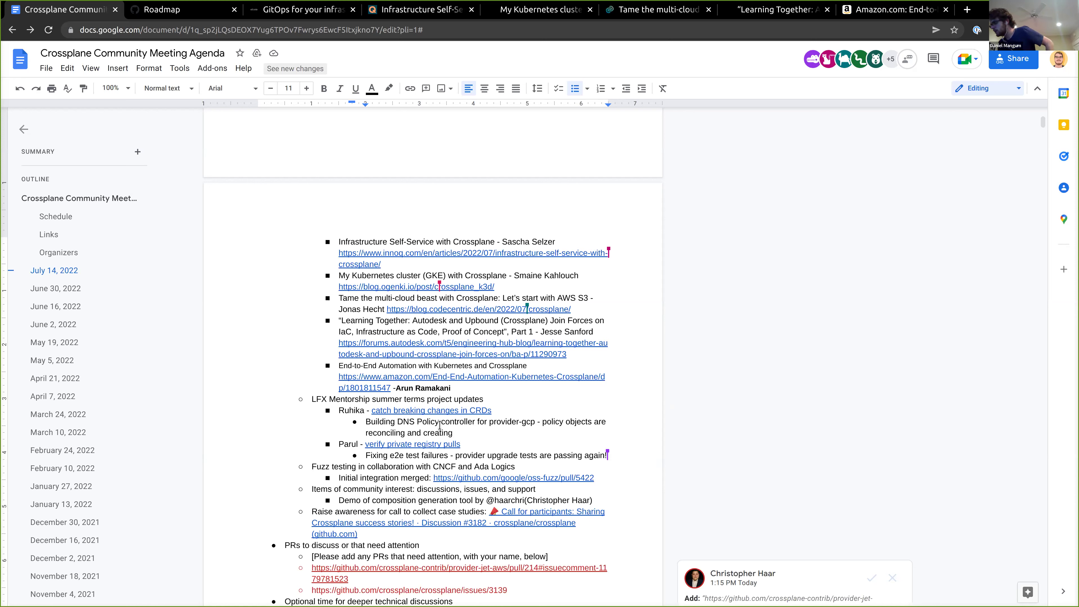
pyautogui.click(446, 409)
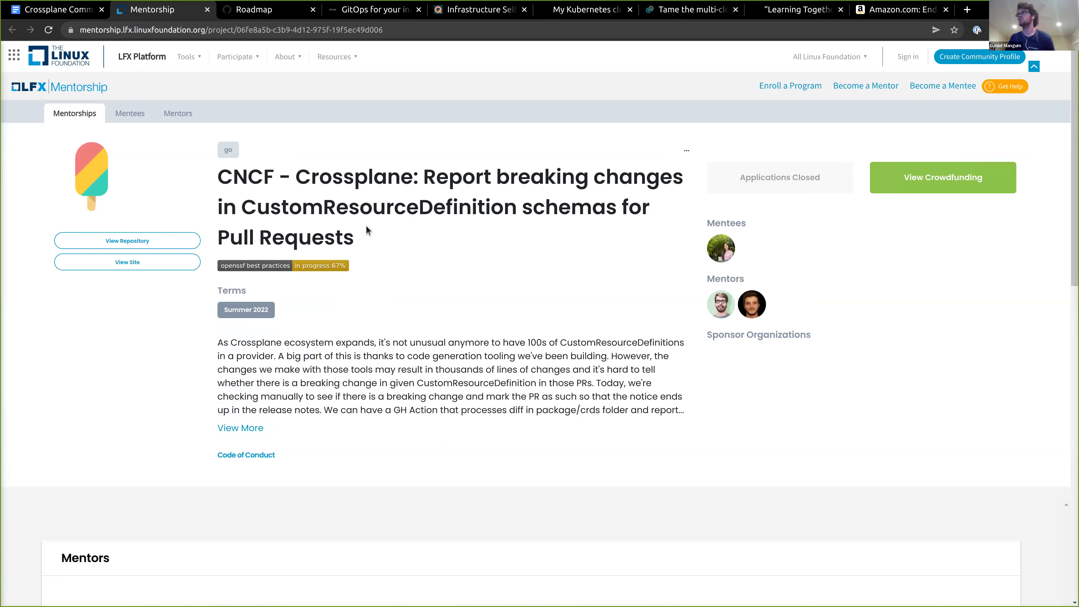
# Scroll through the CustomResourceDefinition schemas project page and its mentors, then return to the agenda.
pyautogui.scroll(-4, 376, 226)
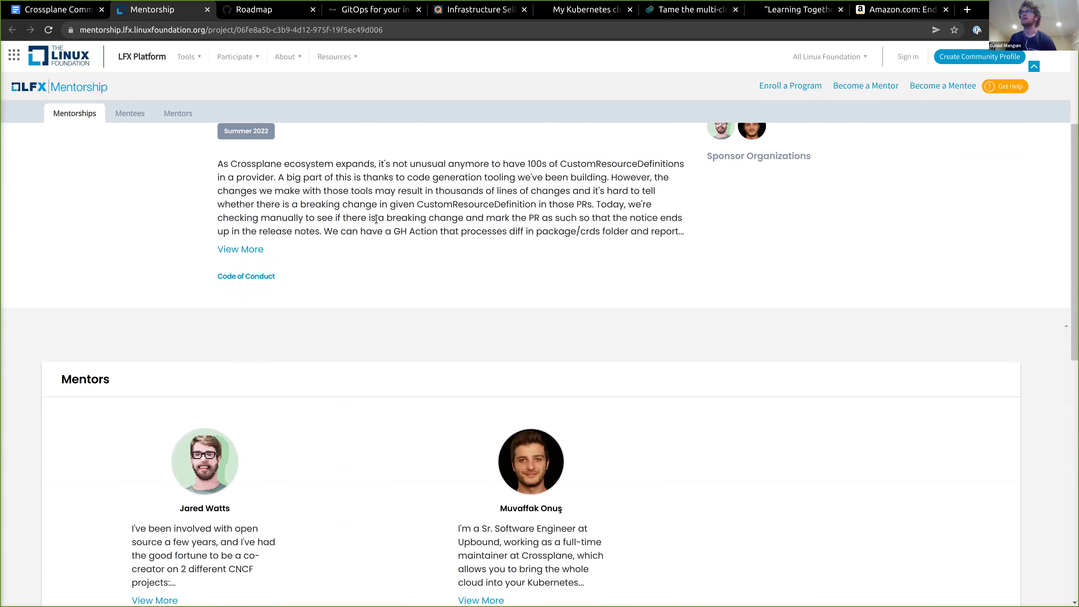
pyautogui.scroll(2, 376, 218)
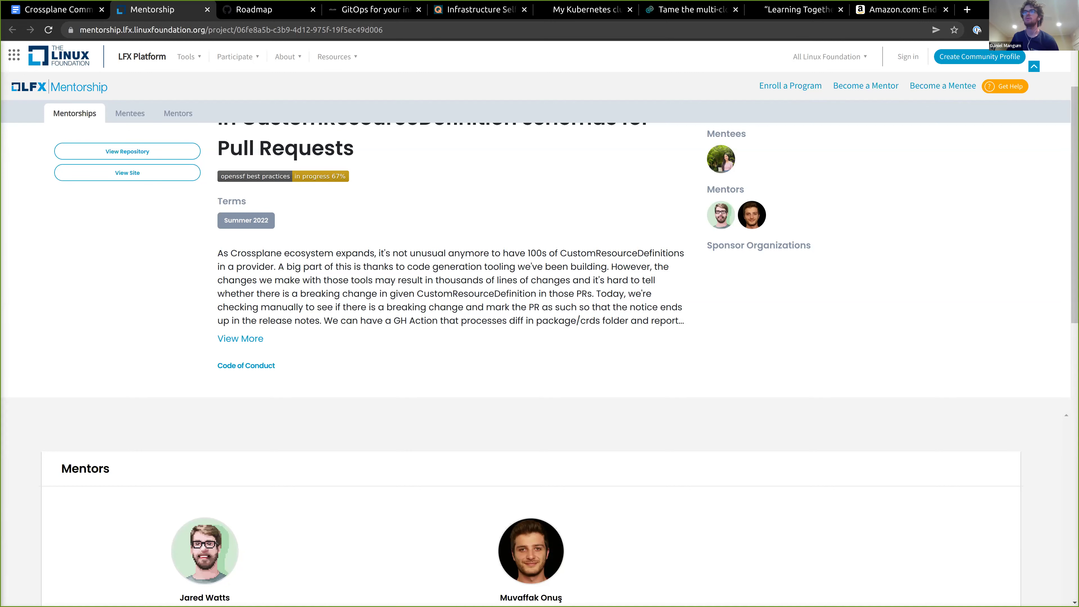
pyautogui.scroll(-1, 276, 276)
pyautogui.scroll(2, 518, 234)
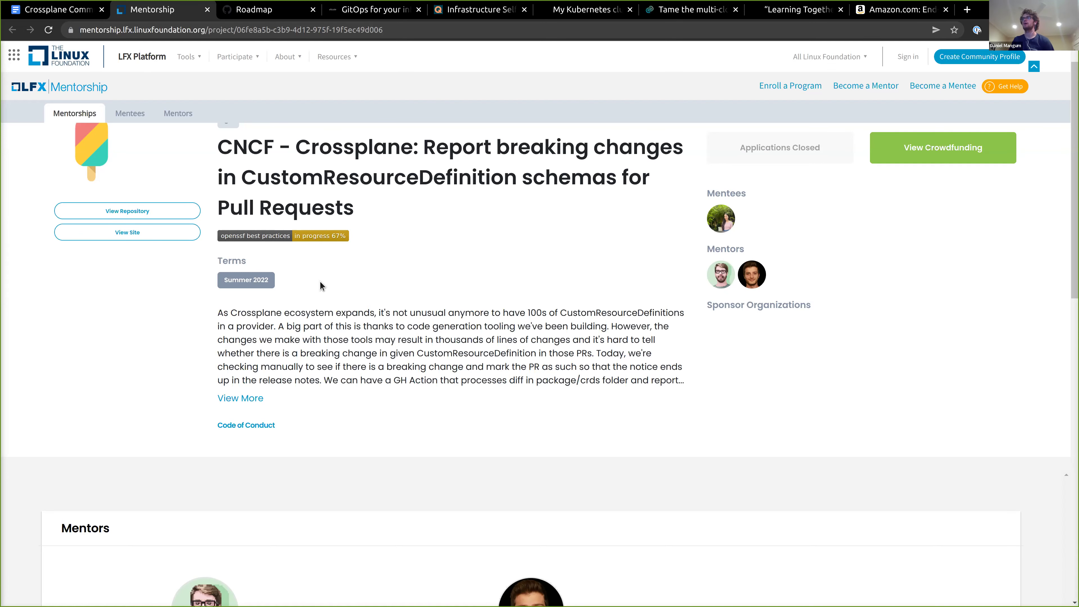
pyautogui.scroll(-1, 321, 286)
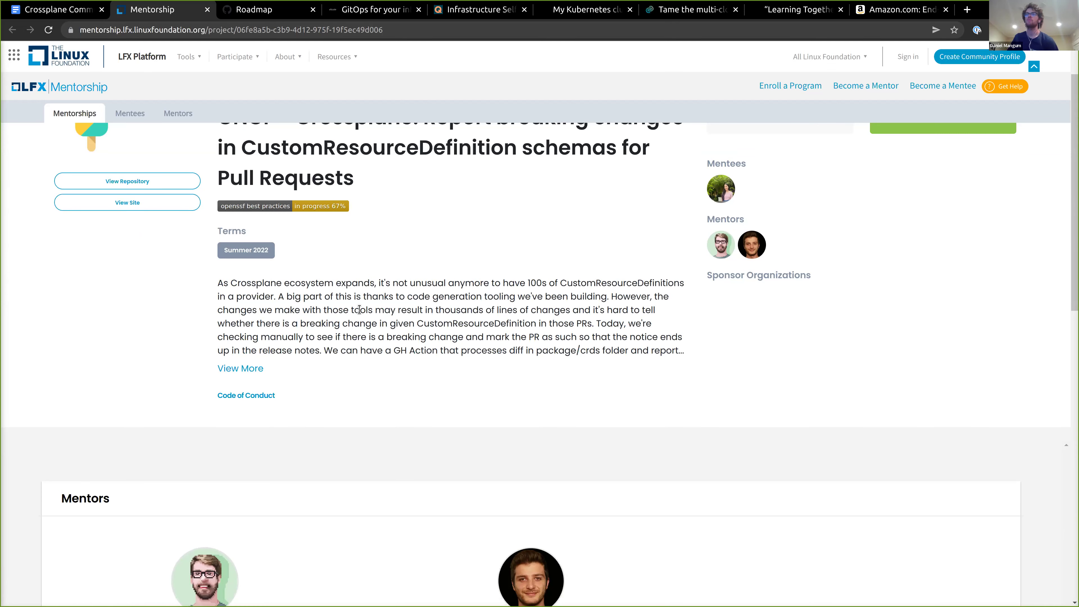
pyautogui.scroll(-5, 396, 350)
pyautogui.scroll(7, 397, 350)
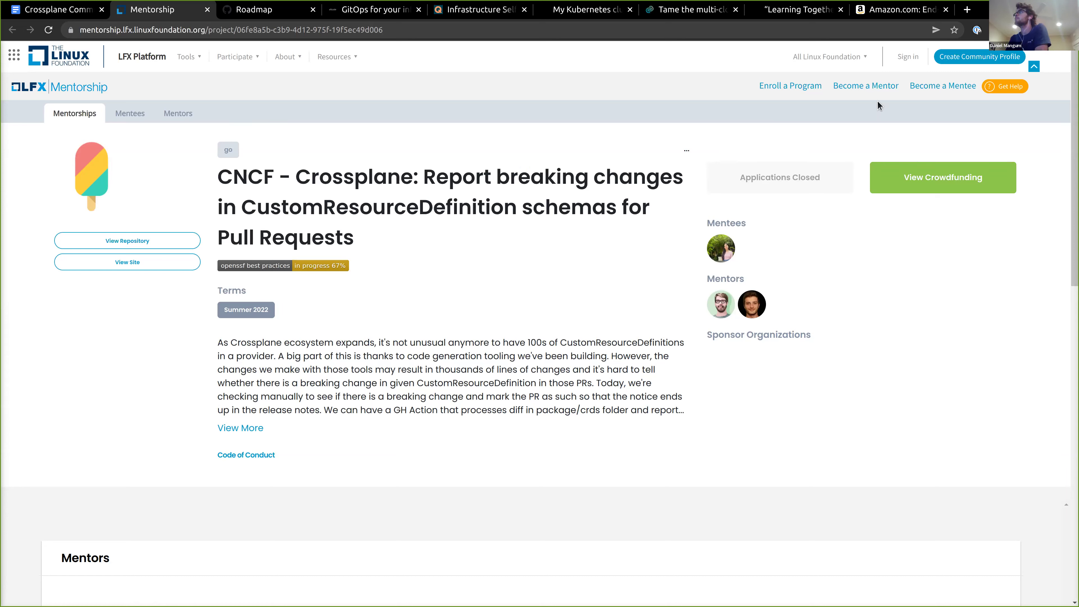
pyautogui.click(55, 9)
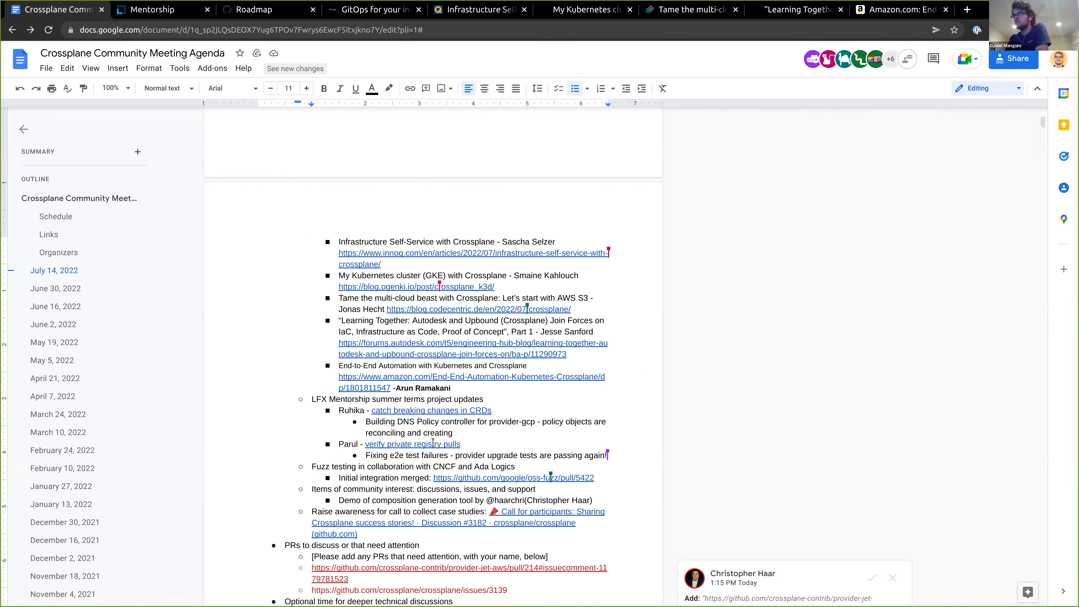
# Open the verify private registry pulls link in a new tab and switch to it.
pyautogui.doubleClick(429, 444)
pyautogui.rightClick(434, 462)
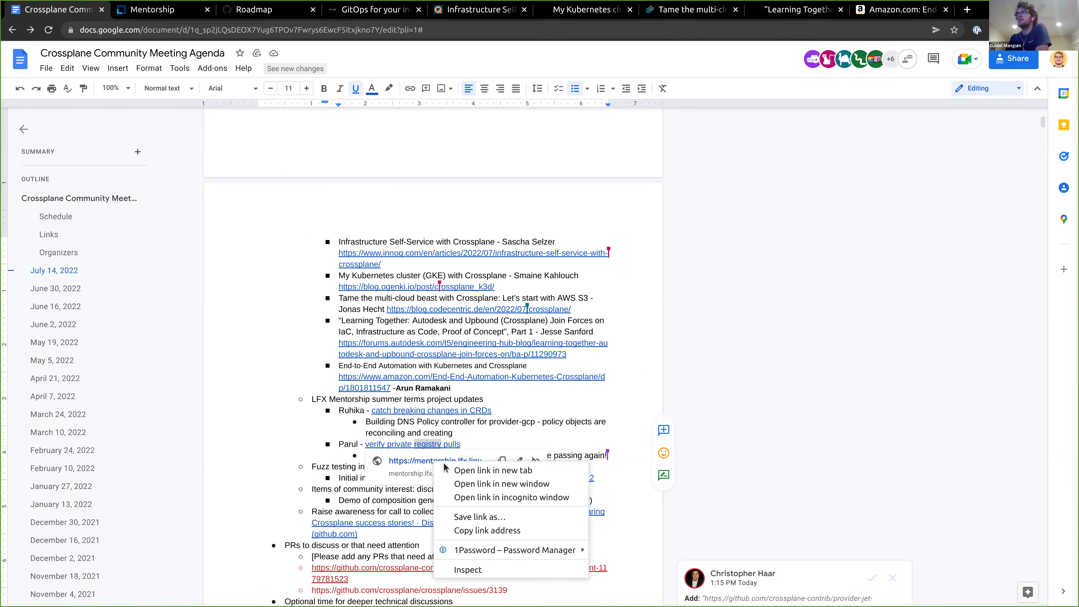
pyautogui.click(466, 469)
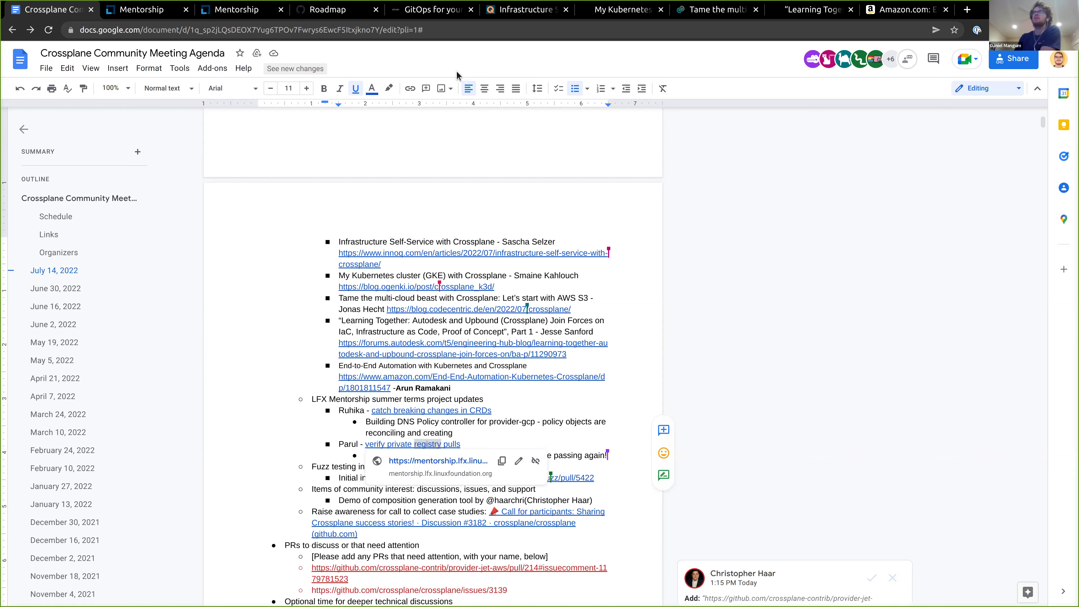
pyautogui.click(240, 11)
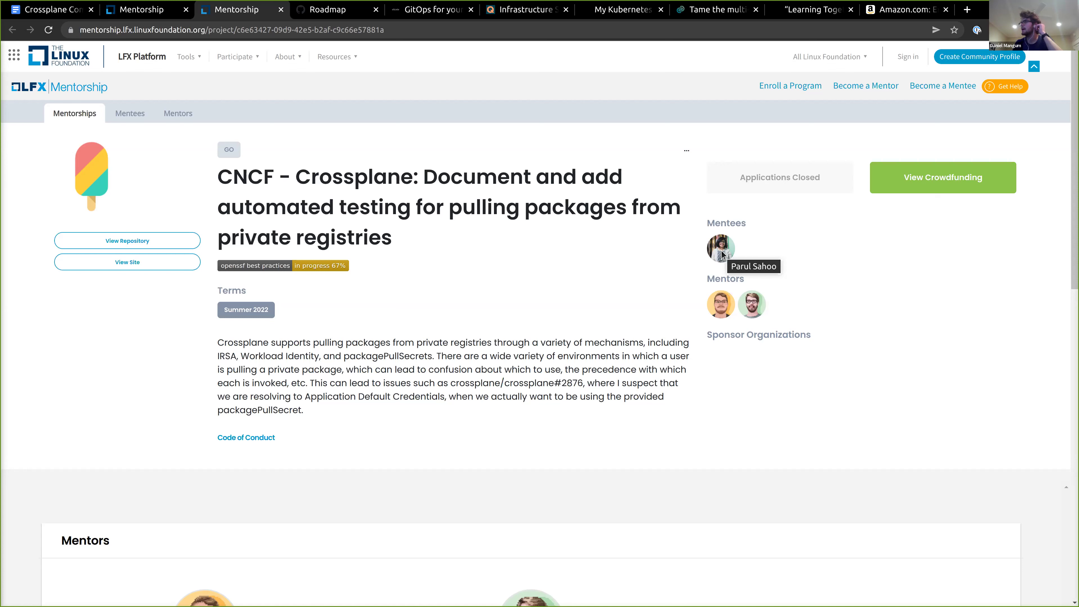
# In the podcast tab, load the address github.com/crossplaneio/test.
pyautogui.click(409, 15)
pyautogui.click(403, 29)
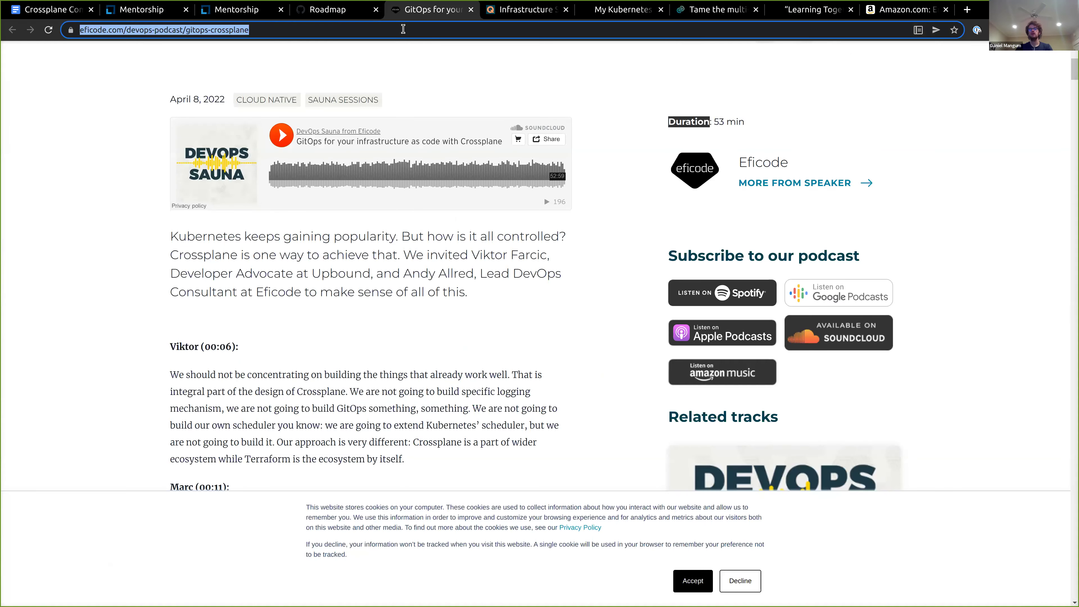
pyautogui.write('github.com/c')
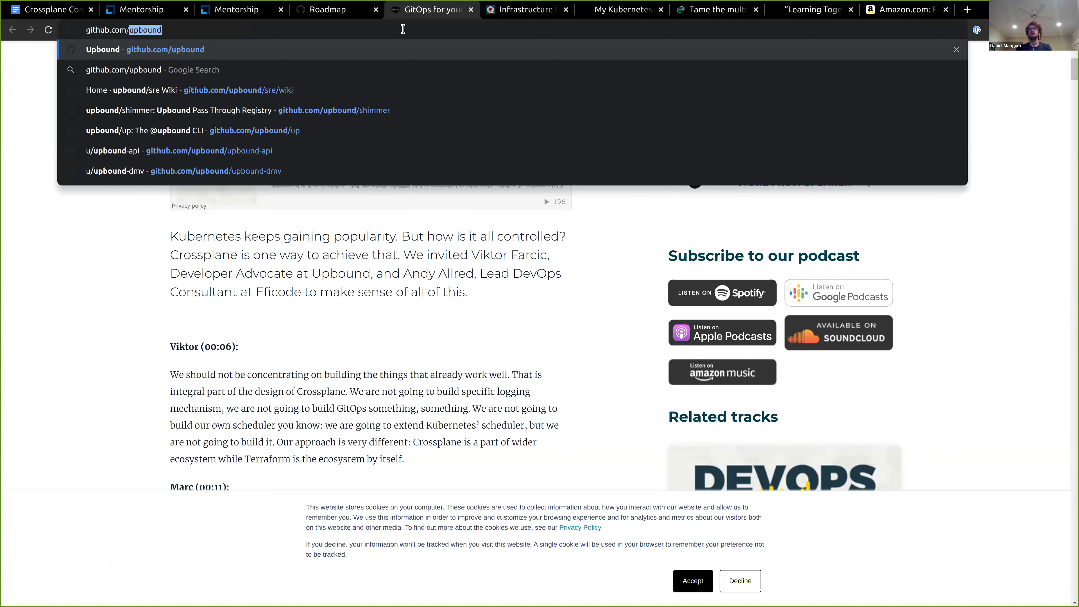
pyautogui.write('ros')
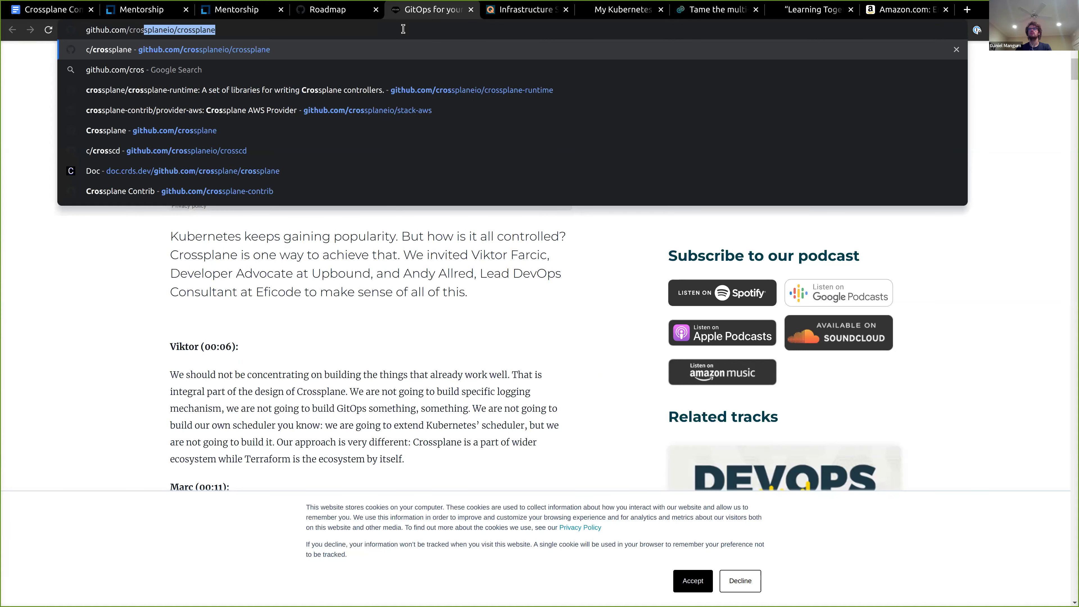
pyautogui.write('splaneio/test')
pyautogui.press('Return')
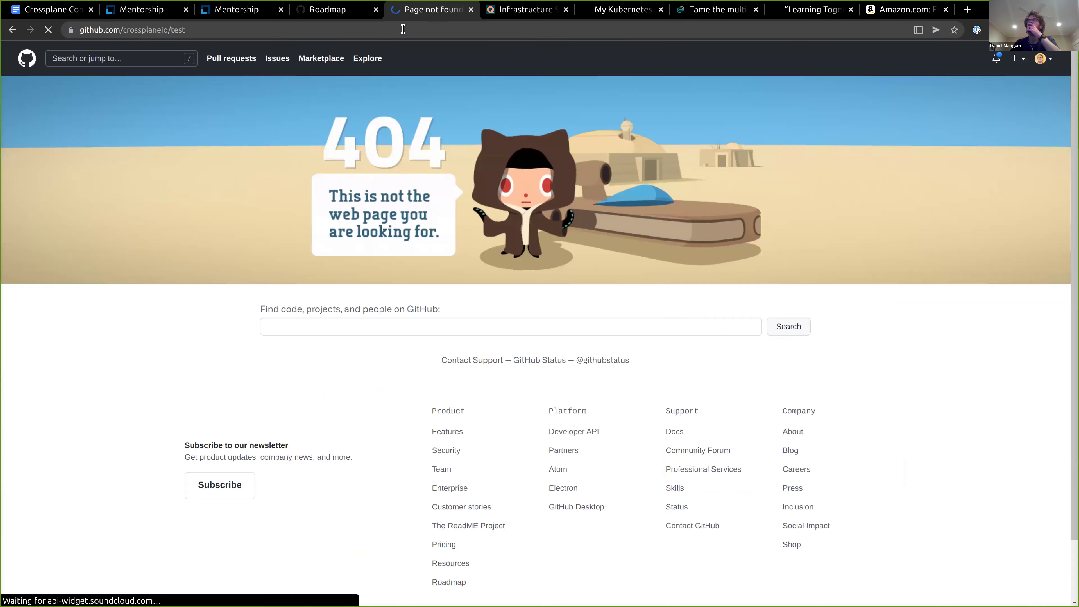
# Correct the address to github.com/crossplane/test and open its config/provider folder.
pyautogui.click(238, 31)
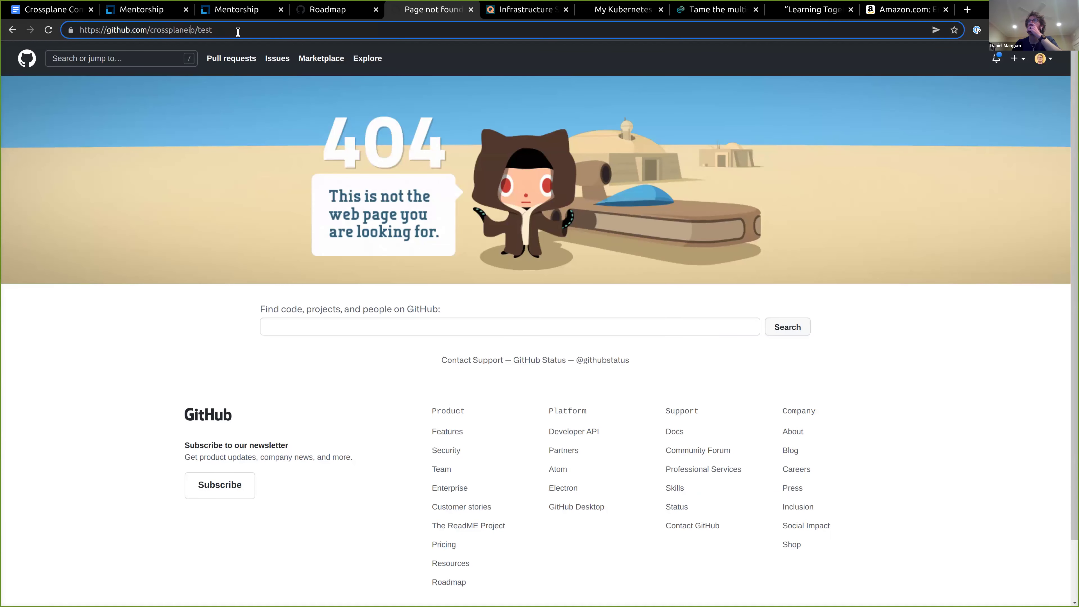
pyautogui.press('BackSpace')
pyautogui.press('BackSpace')
pyautogui.press('Return')
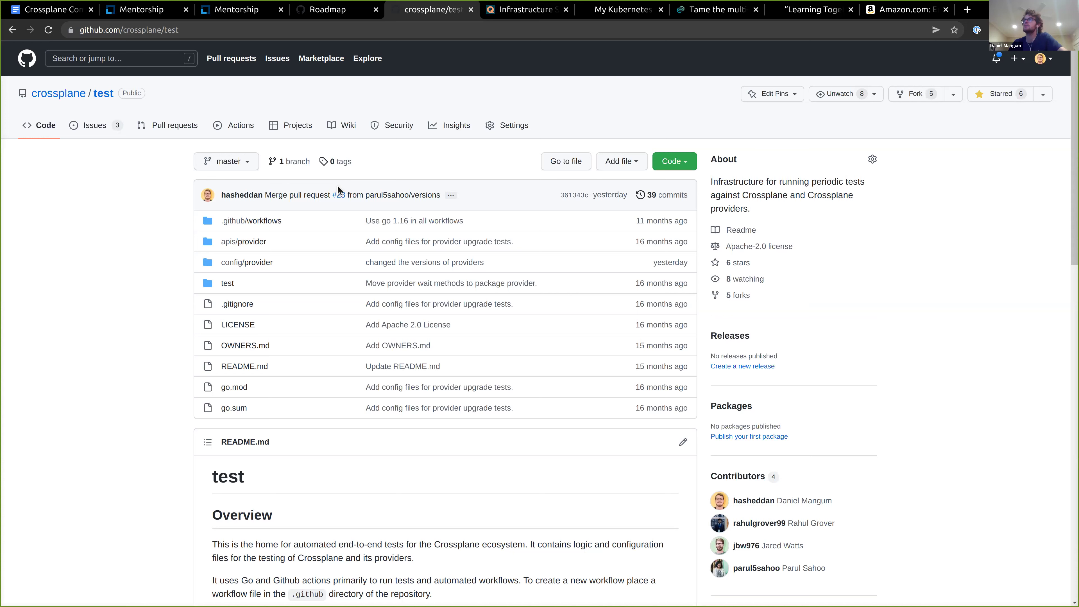
pyautogui.moveTo(340, 196)
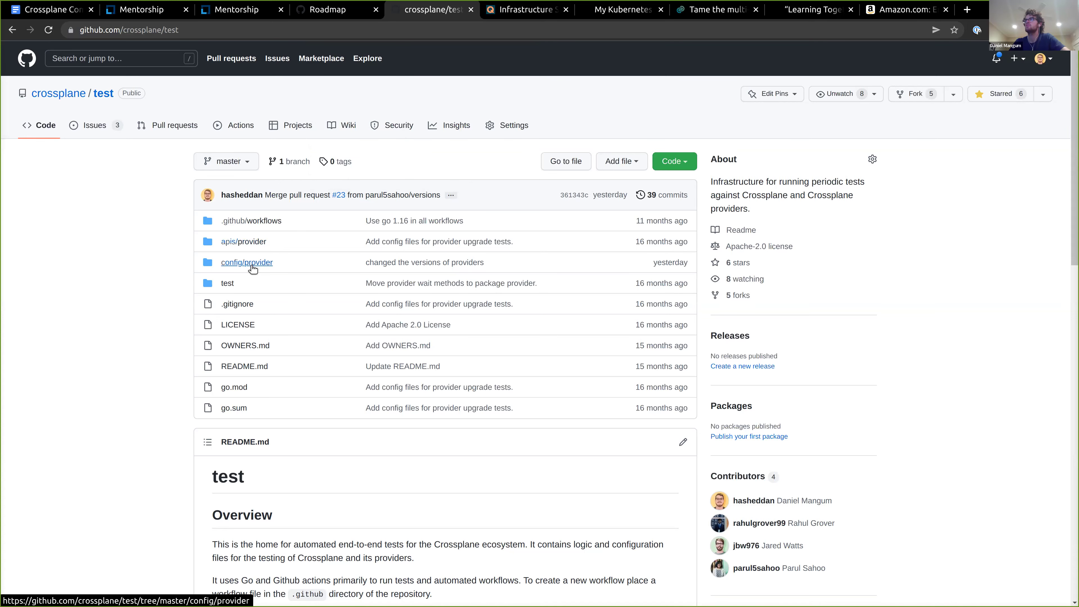
pyautogui.click(271, 266)
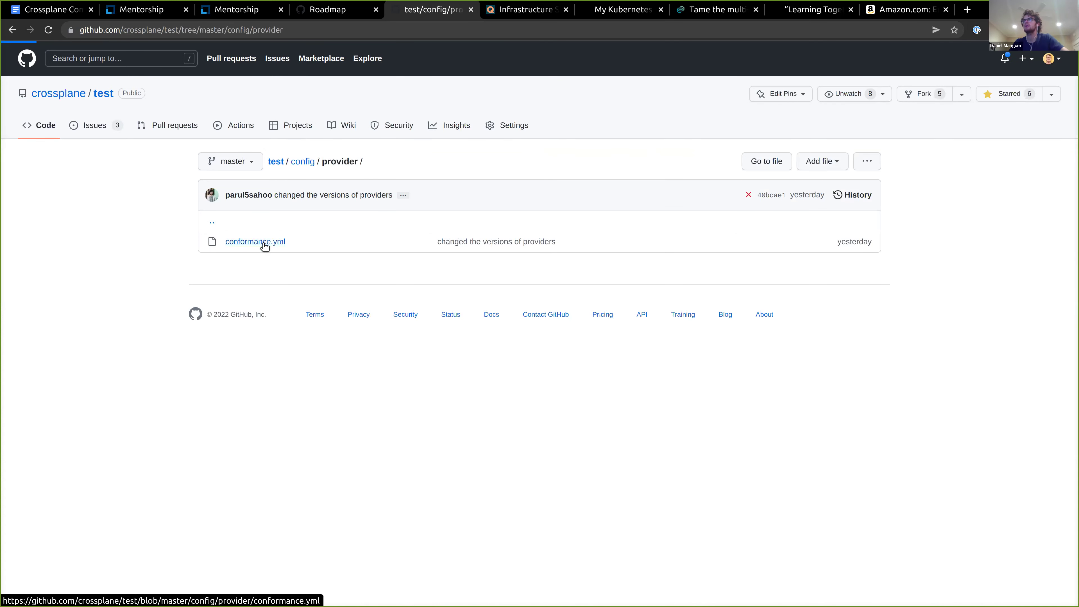
# Open conformance.yml to view the gcp v0.21.0, aws v0.29.0 and azure v0.19.0 upgrades.
pyautogui.click(263, 242)
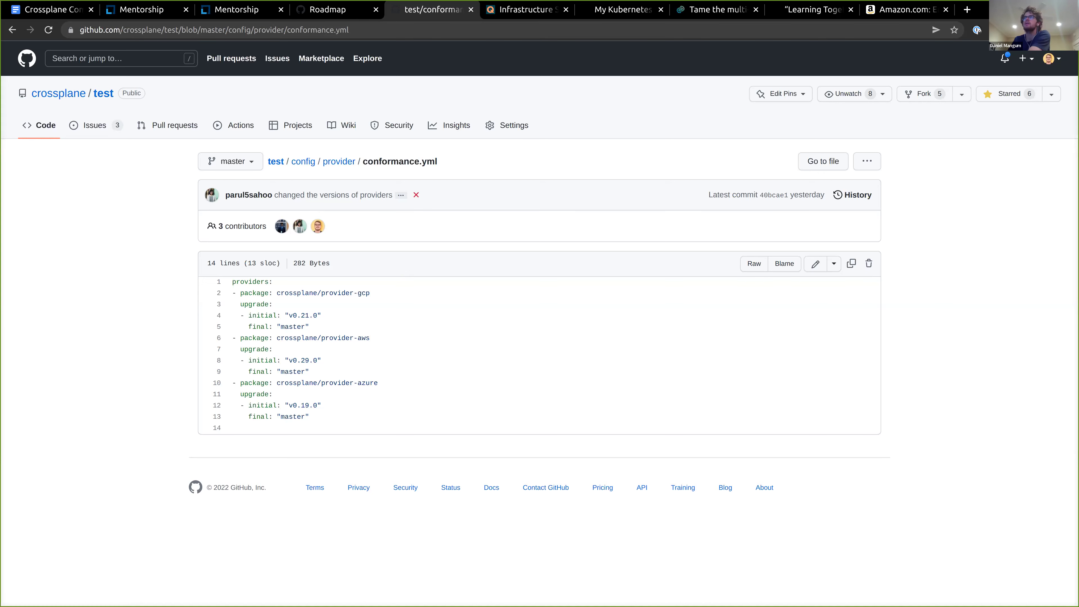
# From the agenda, open the oss-fuzz pull request link in a new tab.
pyautogui.click(40, 9)
pyautogui.scroll(-2, 444, 343)
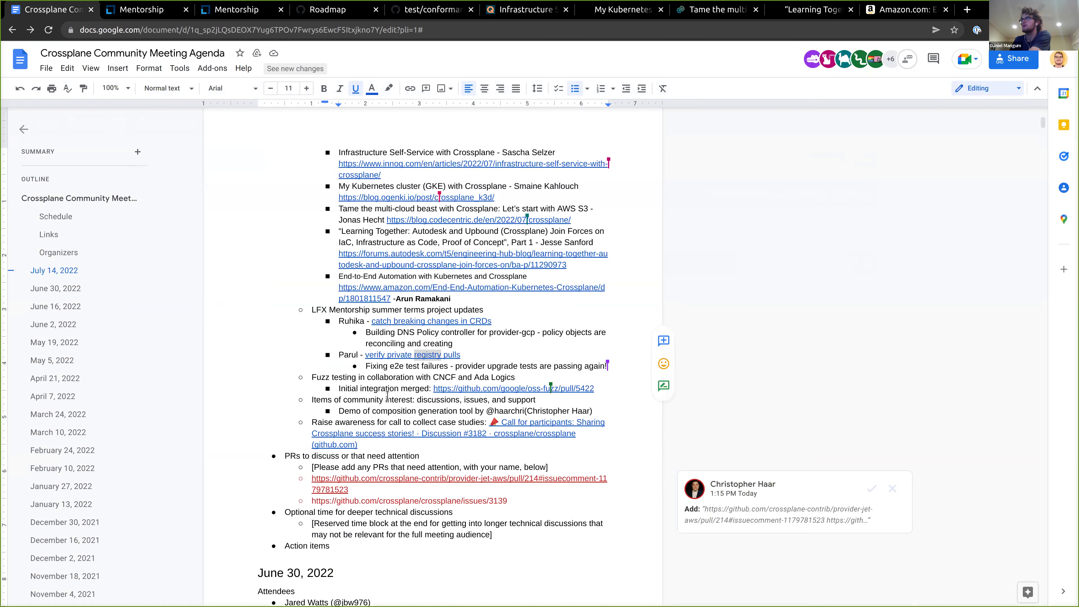
pyautogui.click(546, 389)
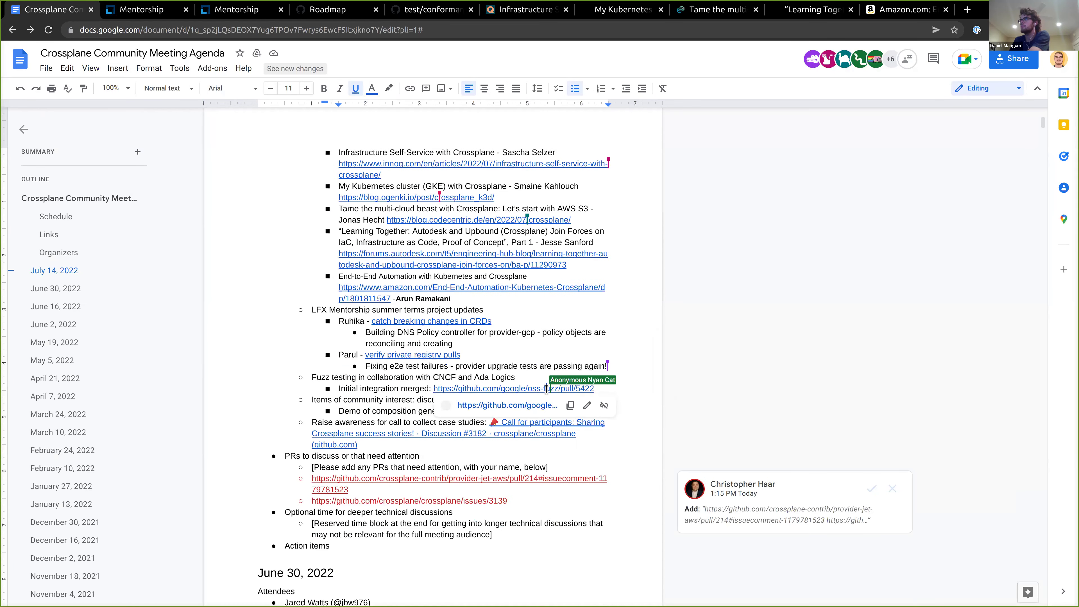
pyautogui.rightClick(542, 406)
pyautogui.press('Escape')
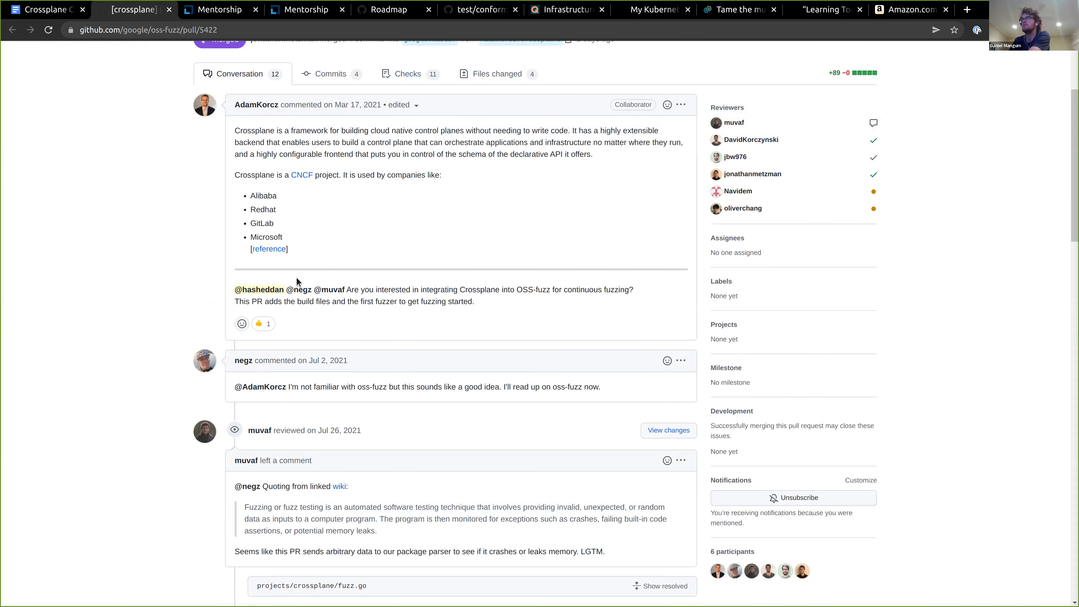
# Scroll through merged pull request #5422 "[crossplane] Initial integration" and its build files.
pyautogui.scroll(1, 303, 276)
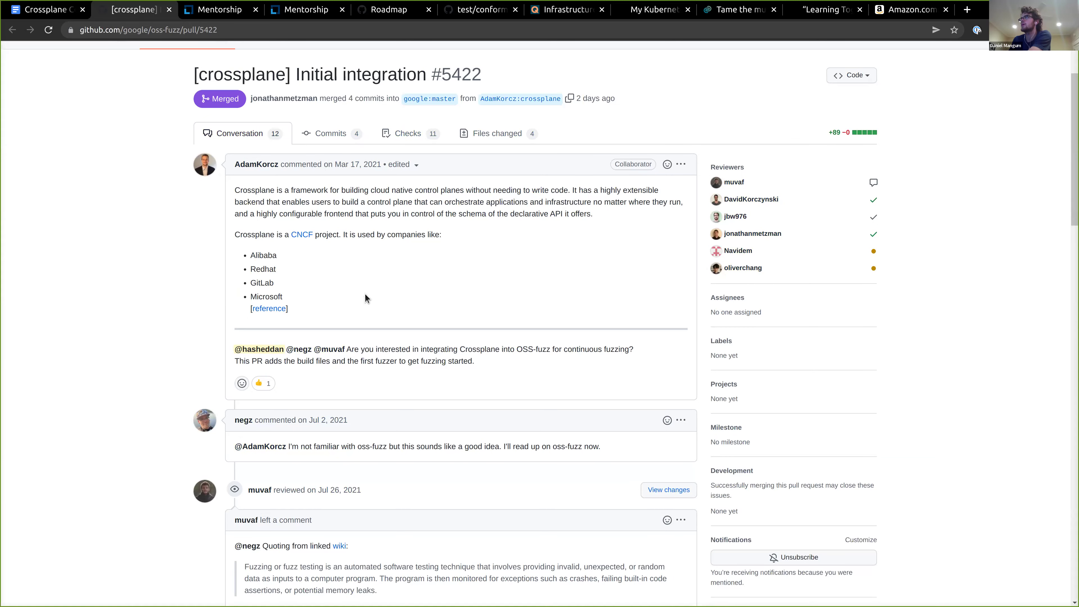
pyautogui.scroll(-2, 340, 300)
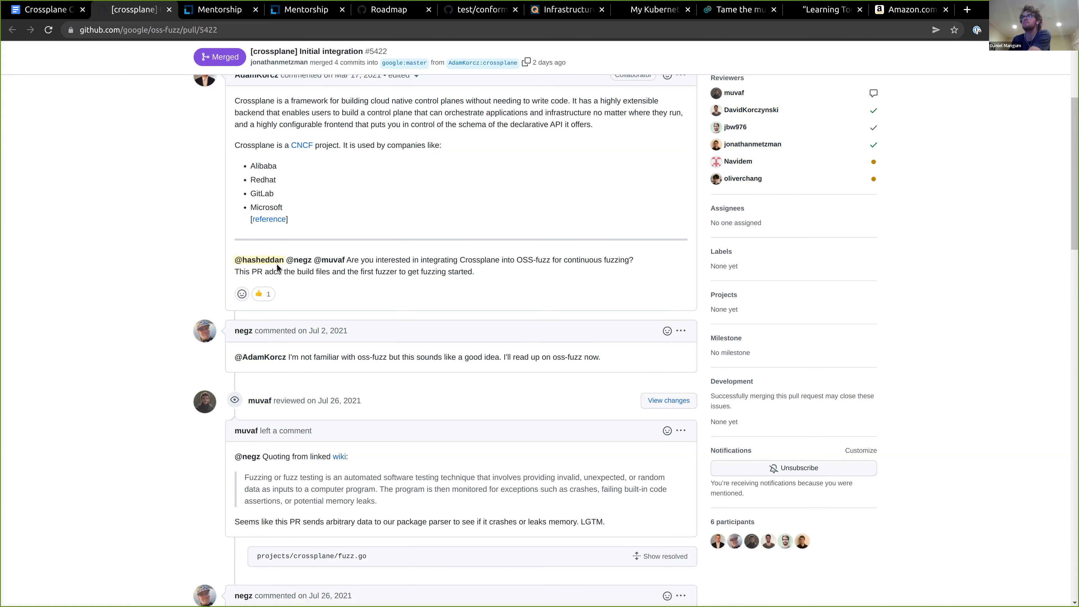
pyautogui.scroll(-3, 469, 359)
pyautogui.scroll(-7, 469, 359)
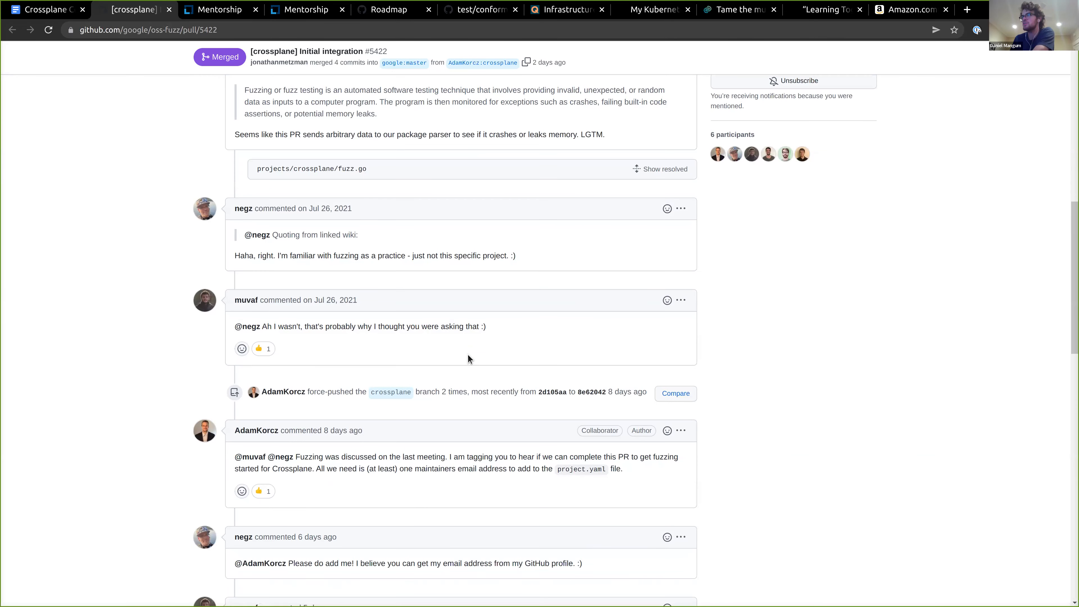
pyautogui.scroll(-4, 468, 354)
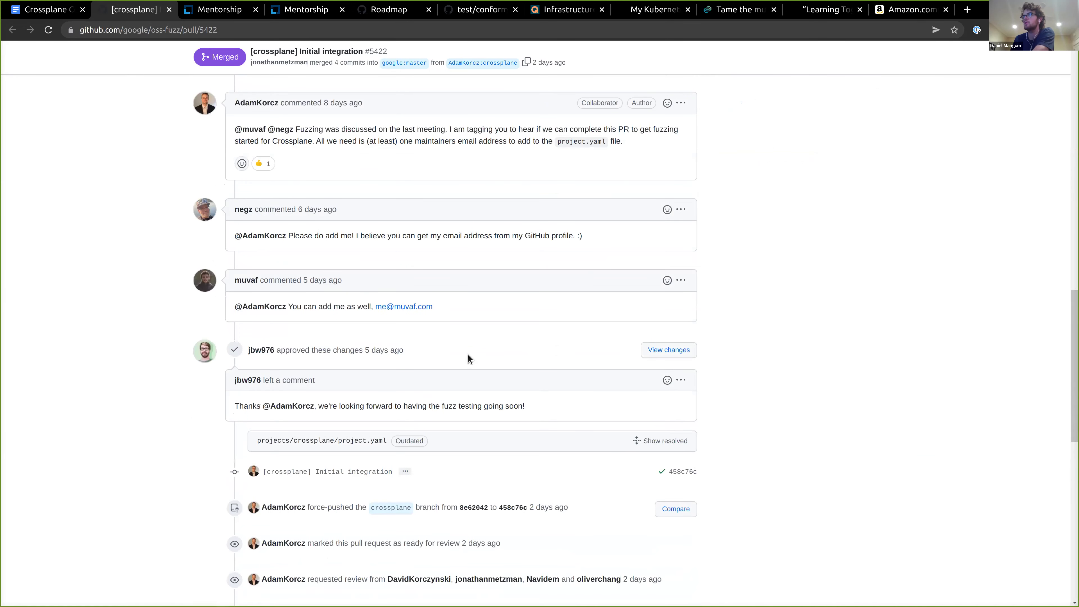
pyautogui.scroll(-4, 468, 354)
pyautogui.scroll(-4, 475, 366)
pyautogui.scroll(9, 507, 376)
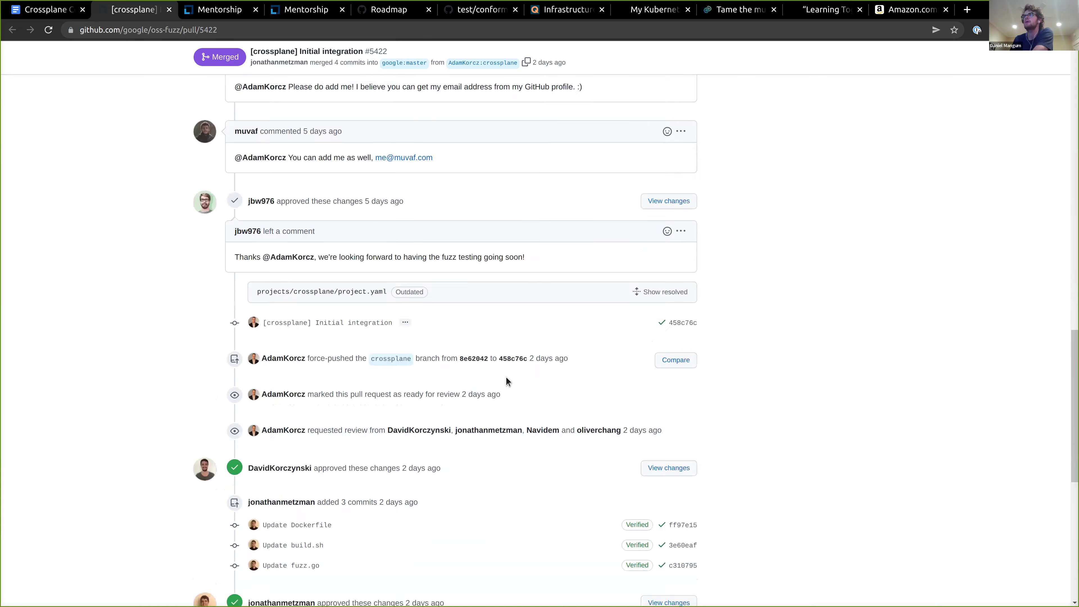
pyautogui.scroll(15, 507, 376)
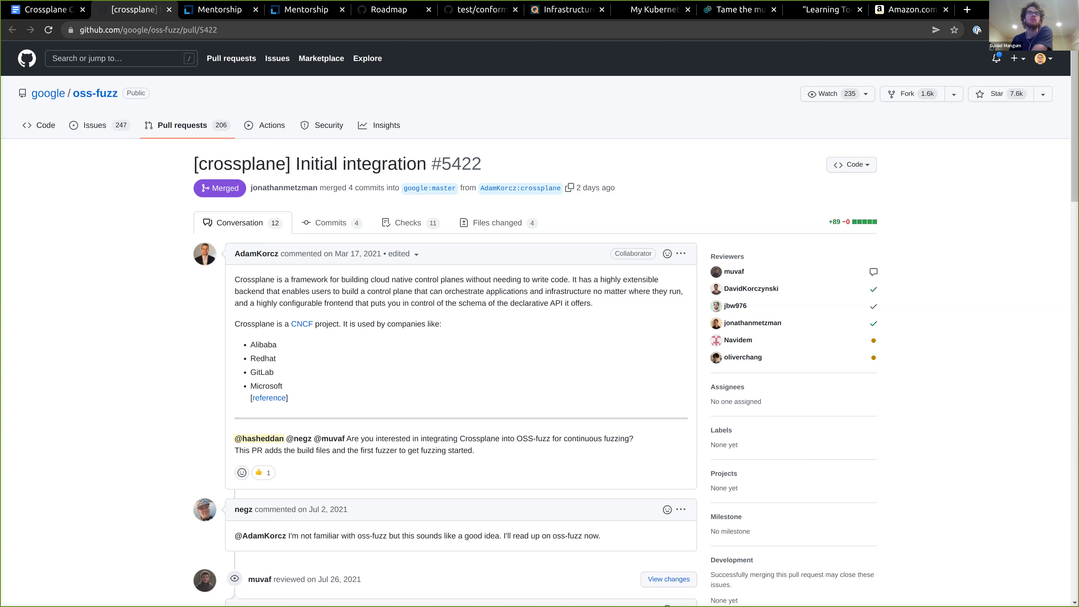
# Back in the agenda, highlight and deselect the words 'generation' and 'Demo' in the composition demo item.
pyautogui.click(43, 14)
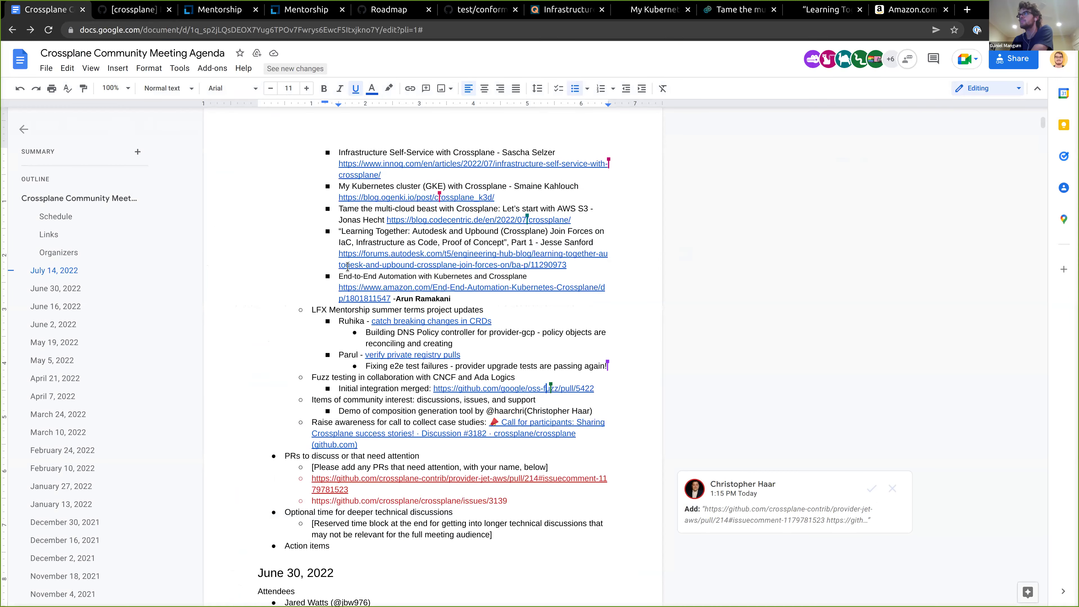
pyautogui.scroll(-1, 348, 267)
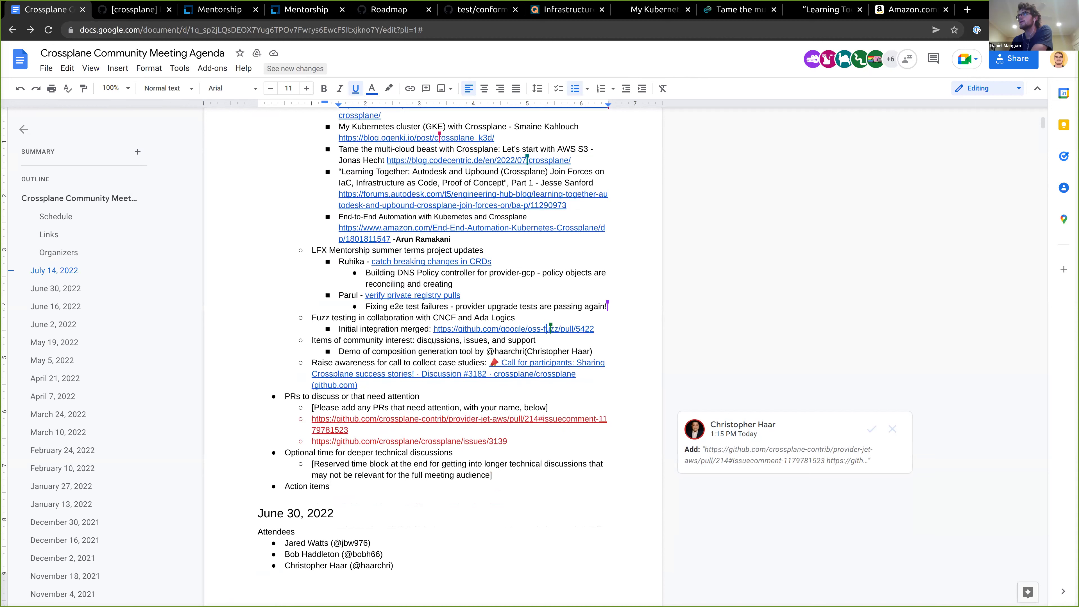
pyautogui.doubleClick(459, 351)
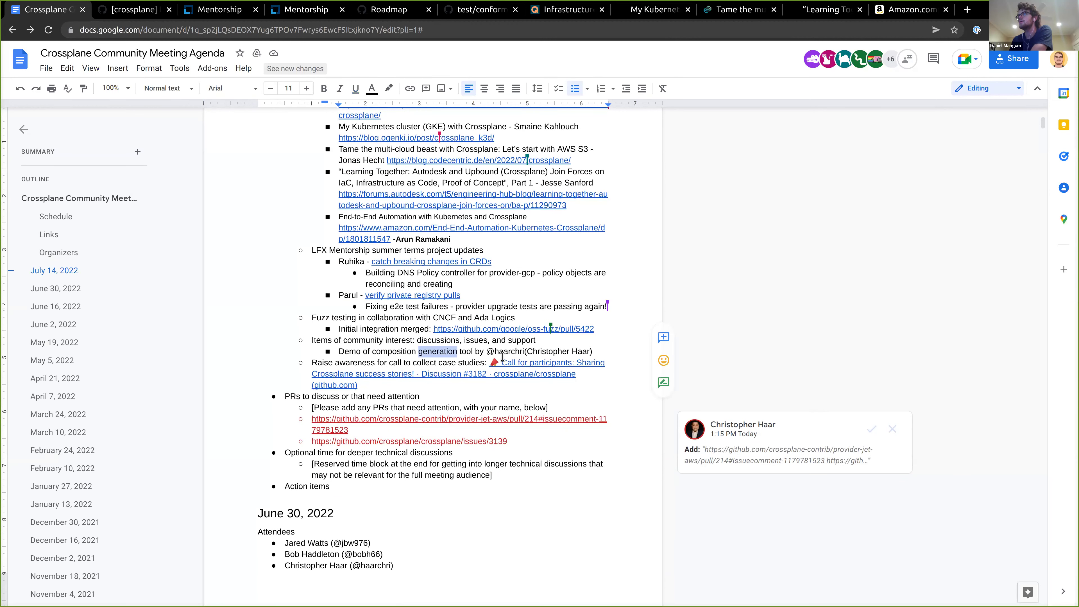
pyautogui.click(459, 352)
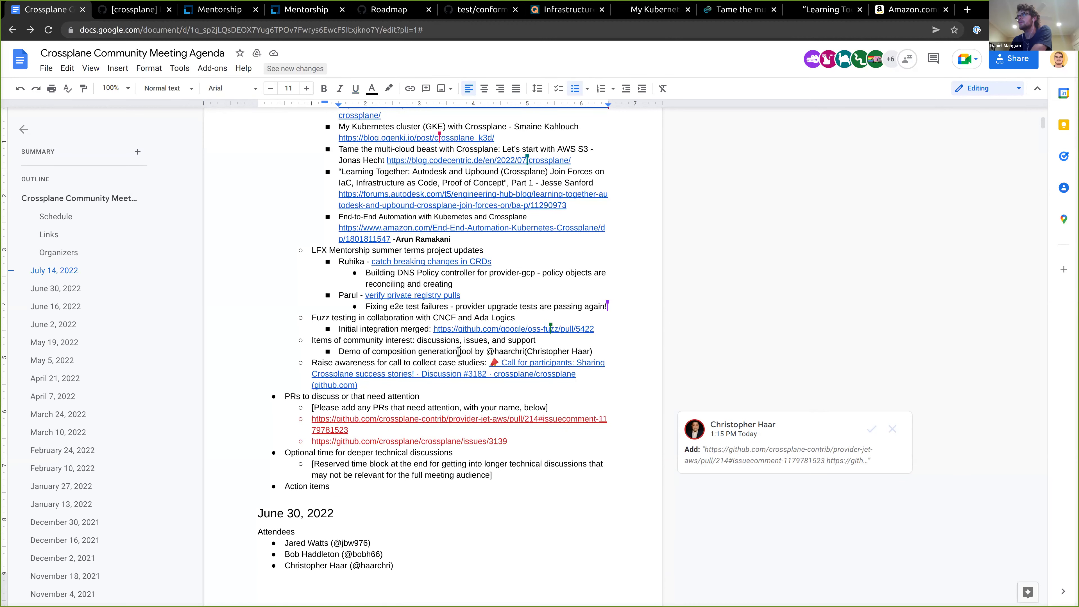
pyautogui.doubleClick(360, 352)
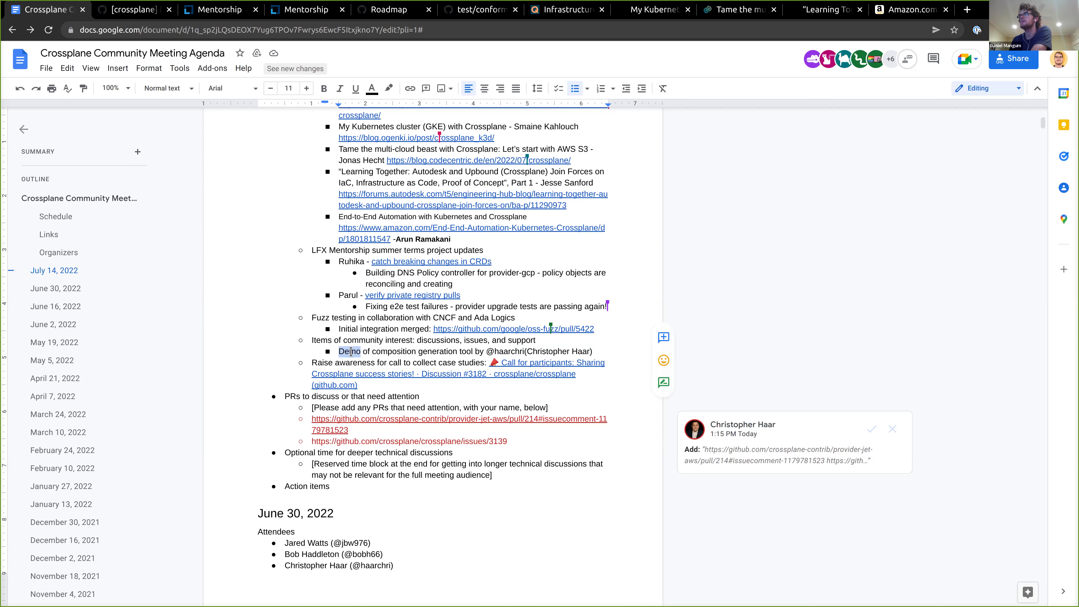
pyautogui.click(386, 351)
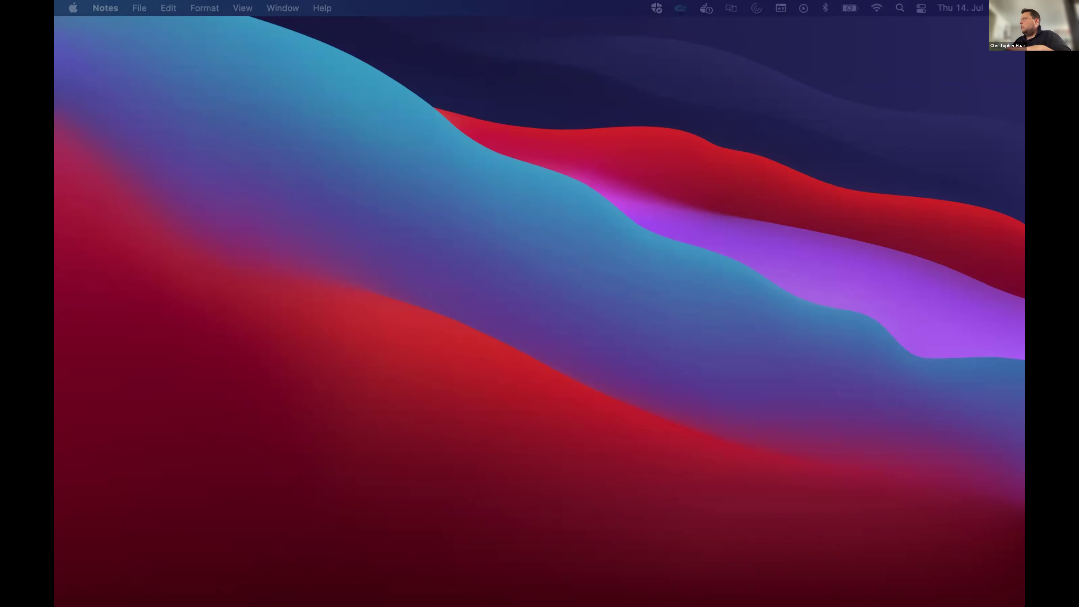
# Bring Visual Studio Code with the S3-Bucket generate.yaml to the front.
pyautogui.hotkey('ctrl', 'Right')
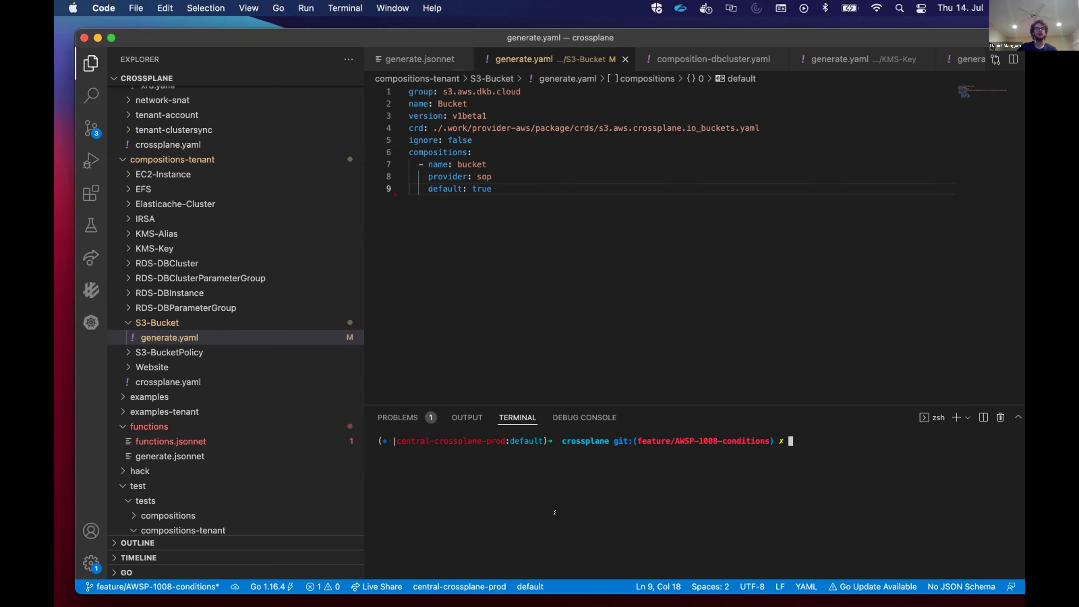
# In generate.yaml, highlight the s3.aws.dkb.cloud group, Bucket name and v1beta1 version.
pyautogui.click(436, 329)
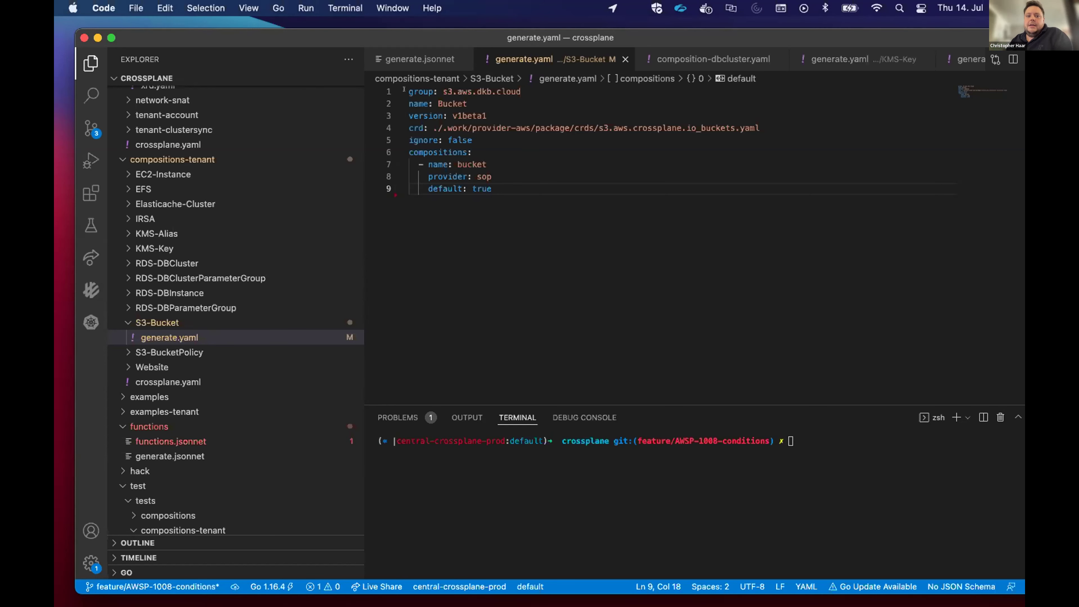
pyautogui.moveTo(403, 88); pyautogui.dragTo(522, 90)
pyautogui.press('Down')
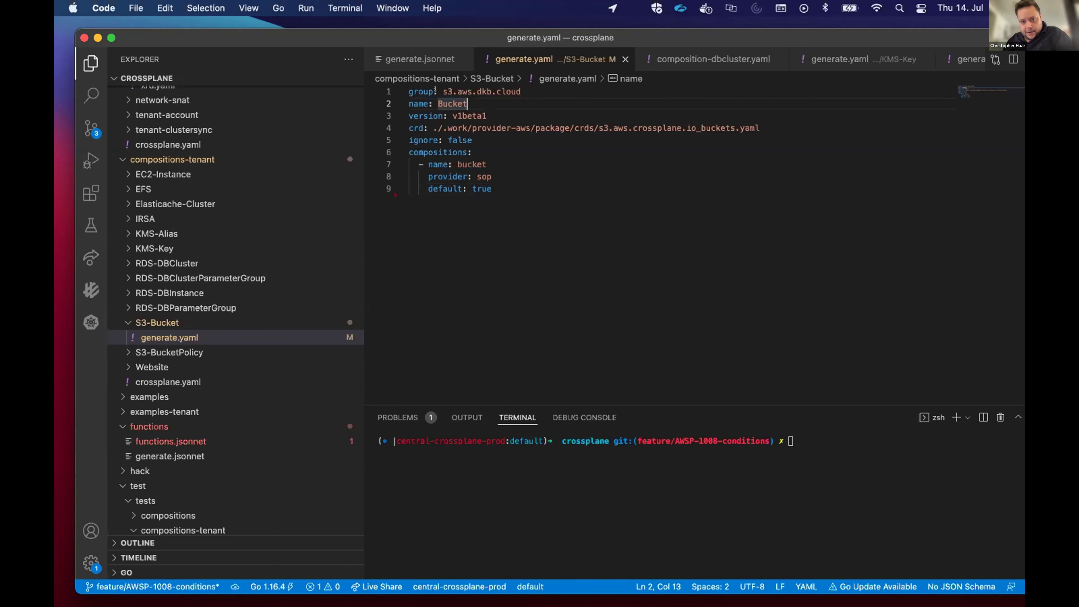
pyautogui.click(442, 91)
pyautogui.moveTo(443, 92); pyautogui.dragTo(522, 91)
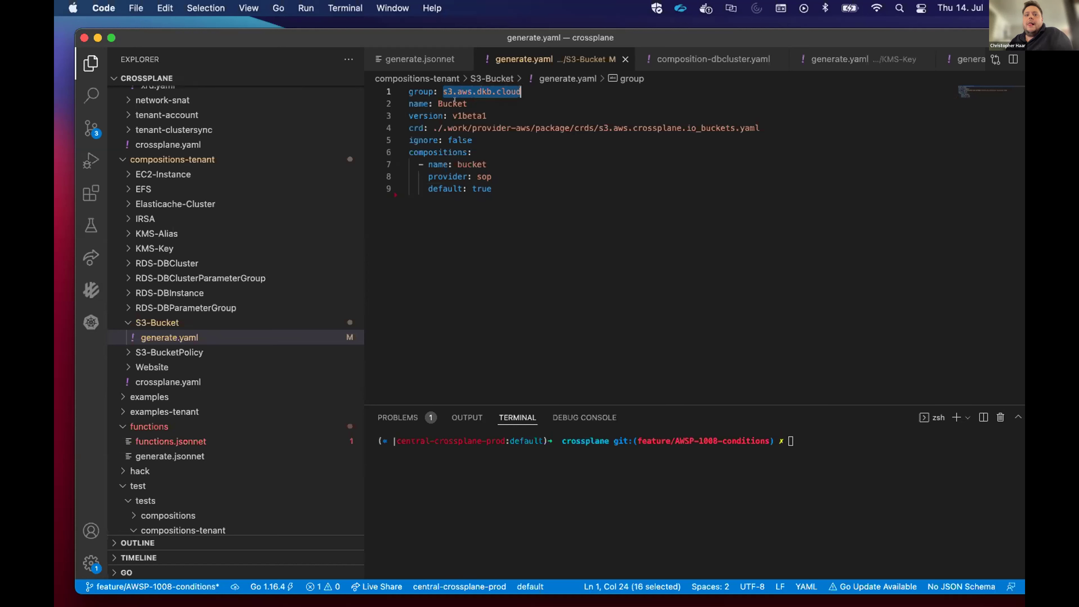
pyautogui.press('Down')
pyautogui.click(534, 101)
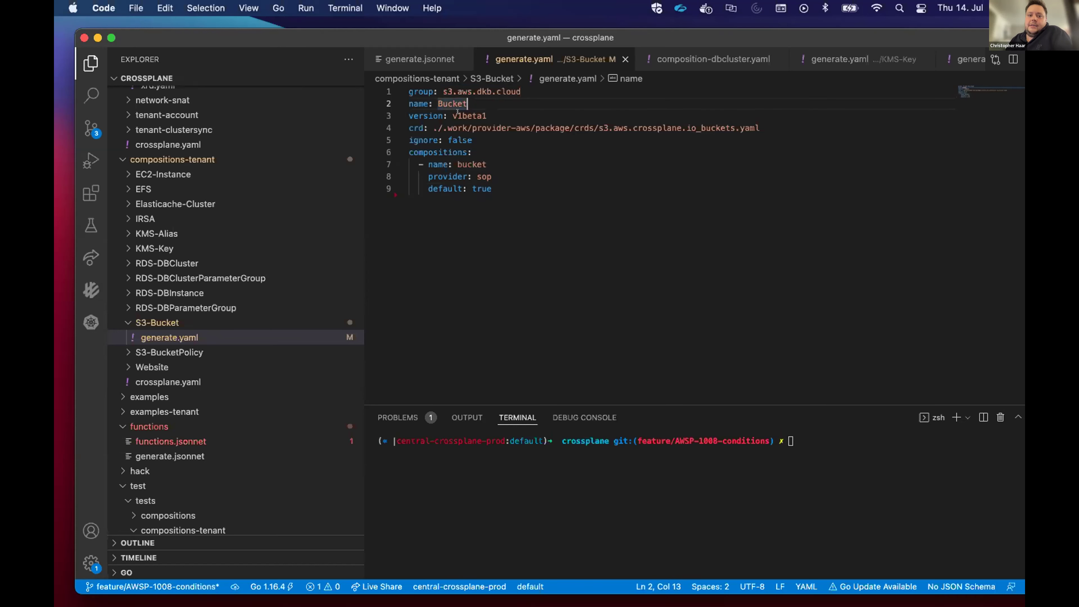
pyautogui.click(449, 114)
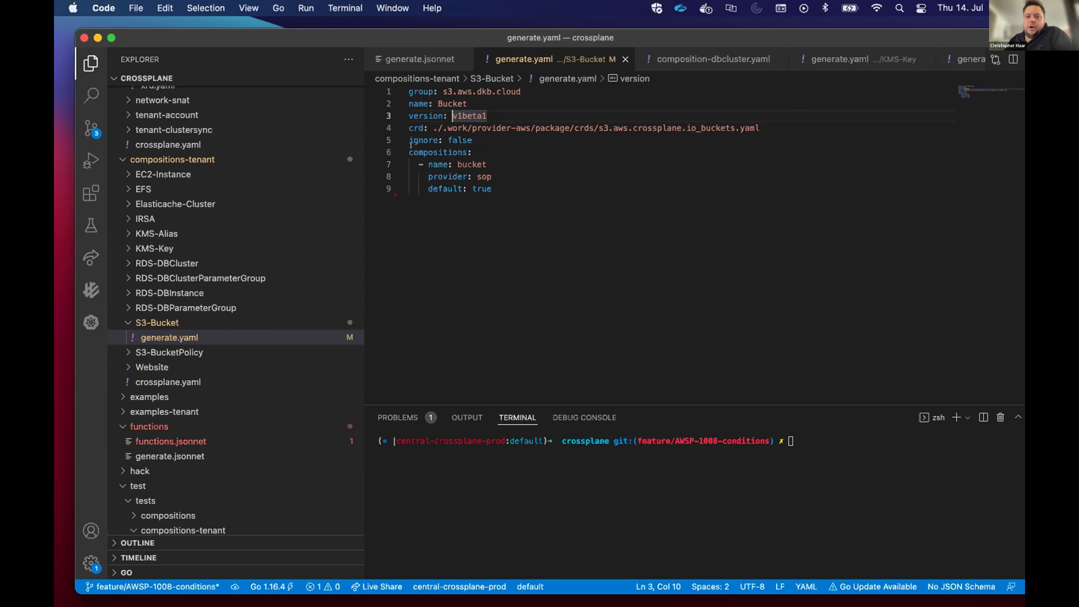
# Highlight the bucket composition entry's name, provider: sop and default: true lines.
pyautogui.doubleClick(473, 164)
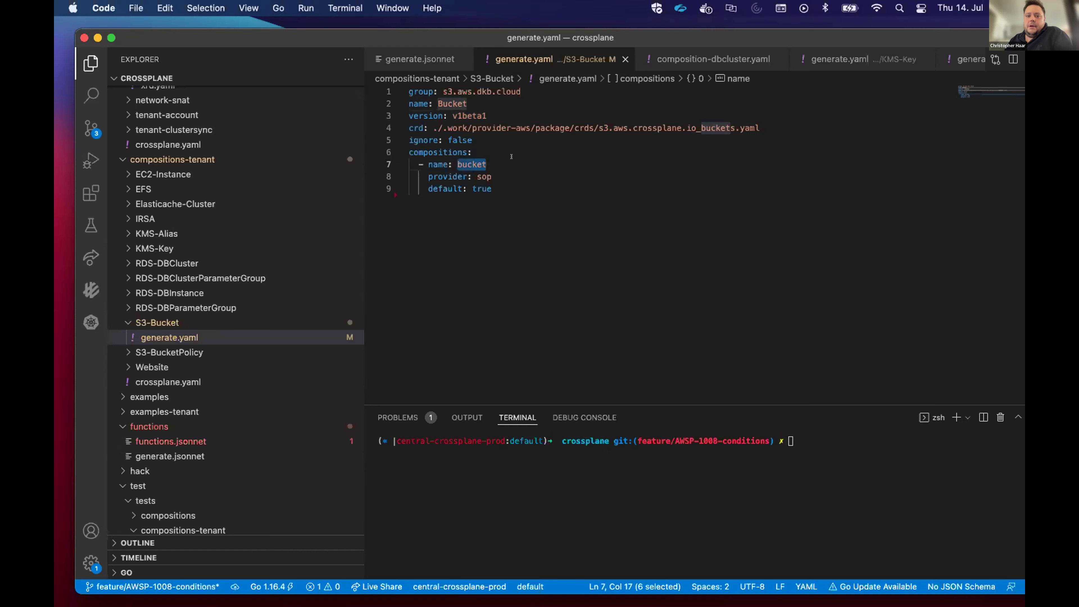
pyautogui.click(508, 175)
pyautogui.hotkey('shift', 'Home')
pyautogui.hotkey('shift', 'Home')
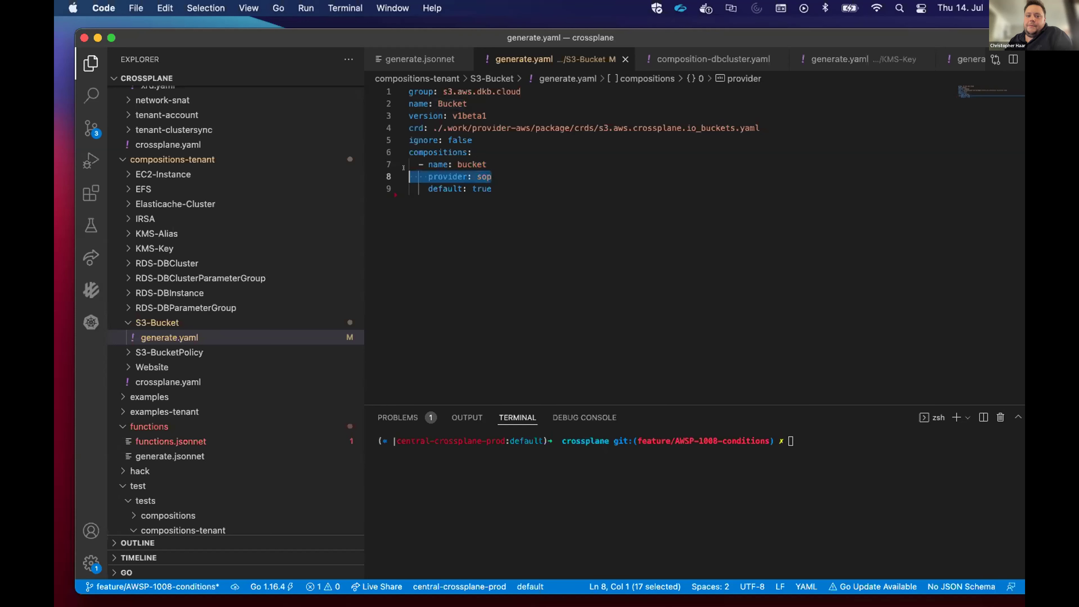
pyautogui.click(518, 189)
pyautogui.hotkey('shift', 'Home')
pyautogui.hotkey('shift', 'Home')
pyautogui.click(553, 186)
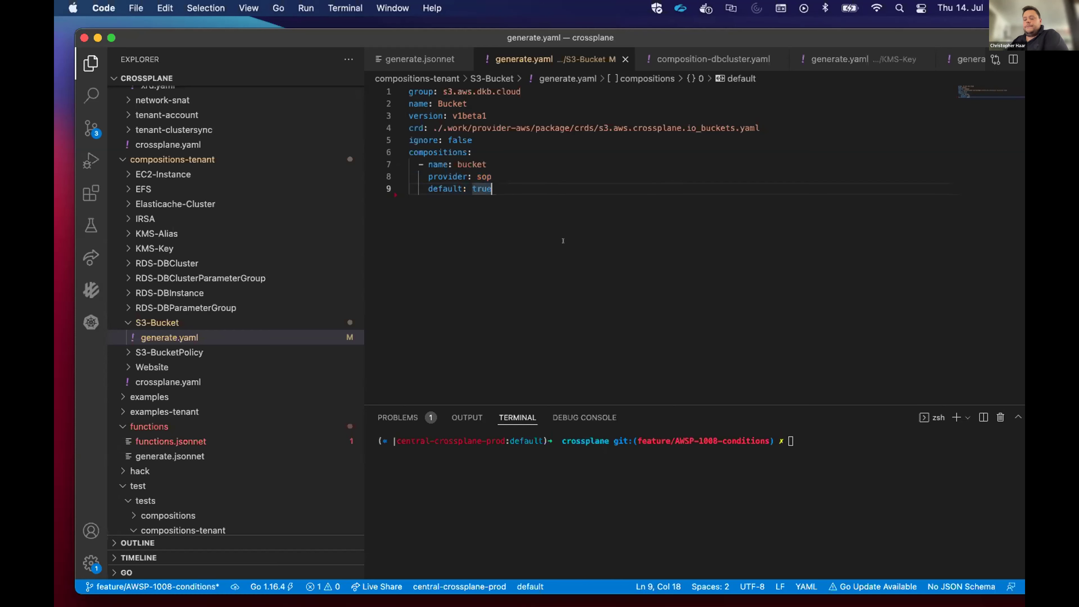
# Run make generate in the integrated terminal.
pyautogui.click(715, 511)
pyautogui.write('make ')
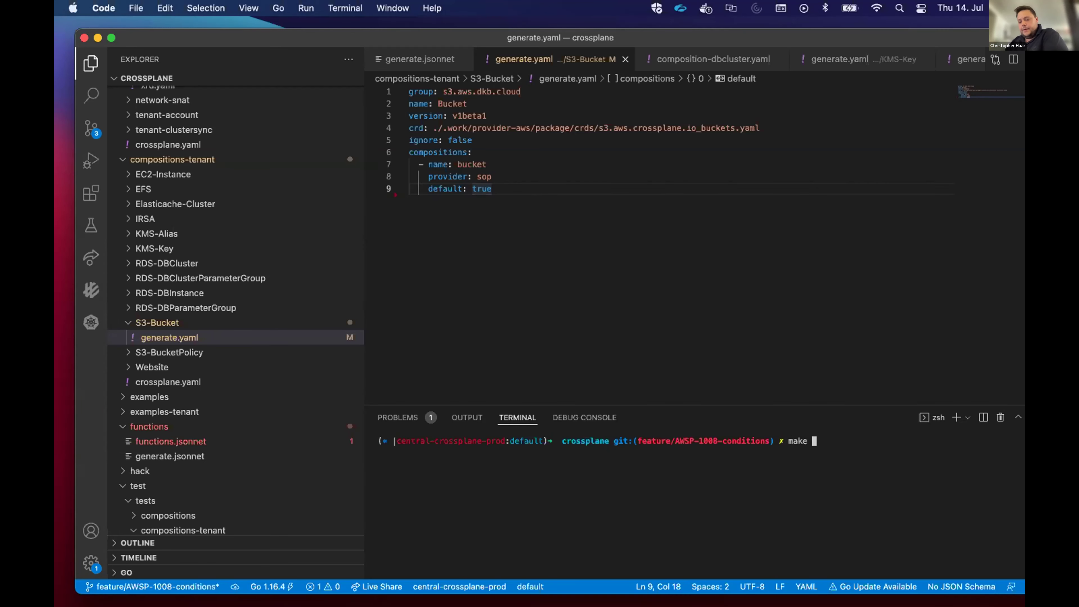
pyautogui.write('generate')
pyautogui.press('Return')
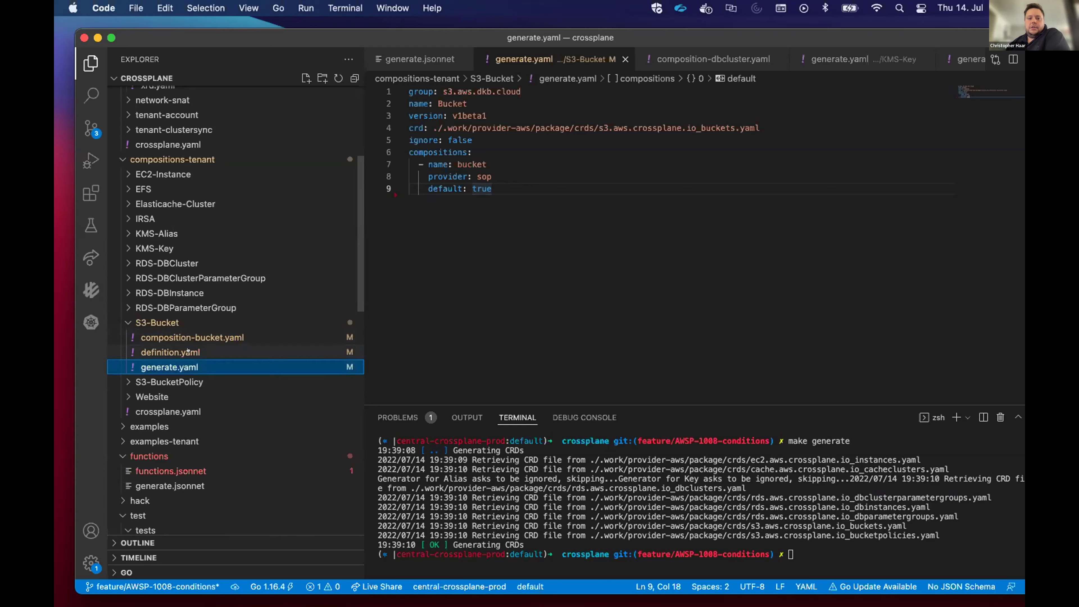
# Open the generated S3-Bucket definition.yaml and scroll to its observed status fields at the end.
pyautogui.click(187, 351)
pyautogui.scroll(-3, 573, 307)
pyautogui.moveTo(573, 313)
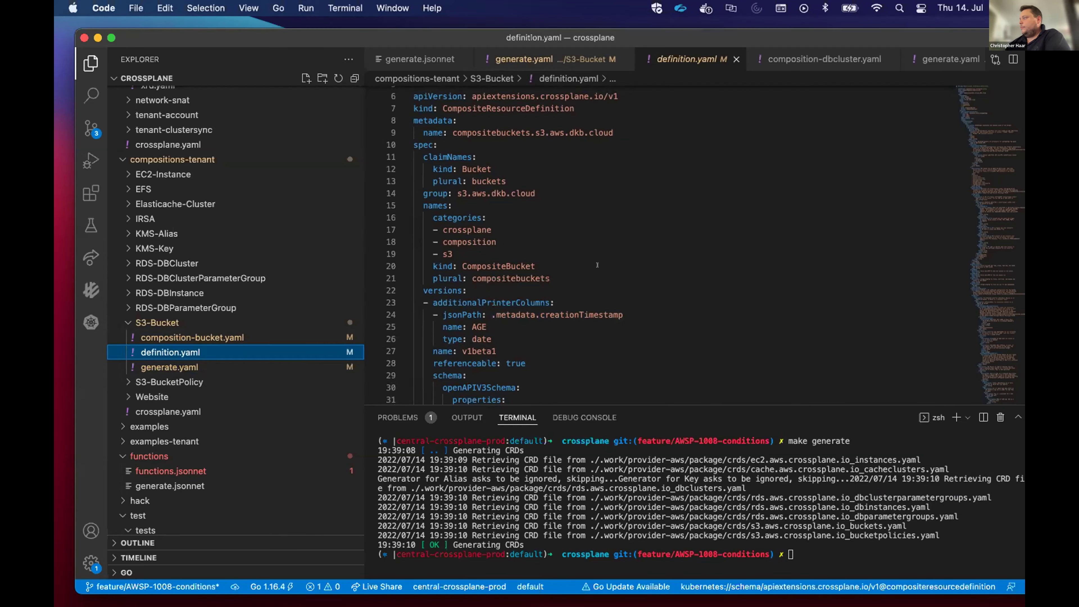
pyautogui.scroll(2, 576, 254)
pyautogui.scroll(-4, 576, 253)
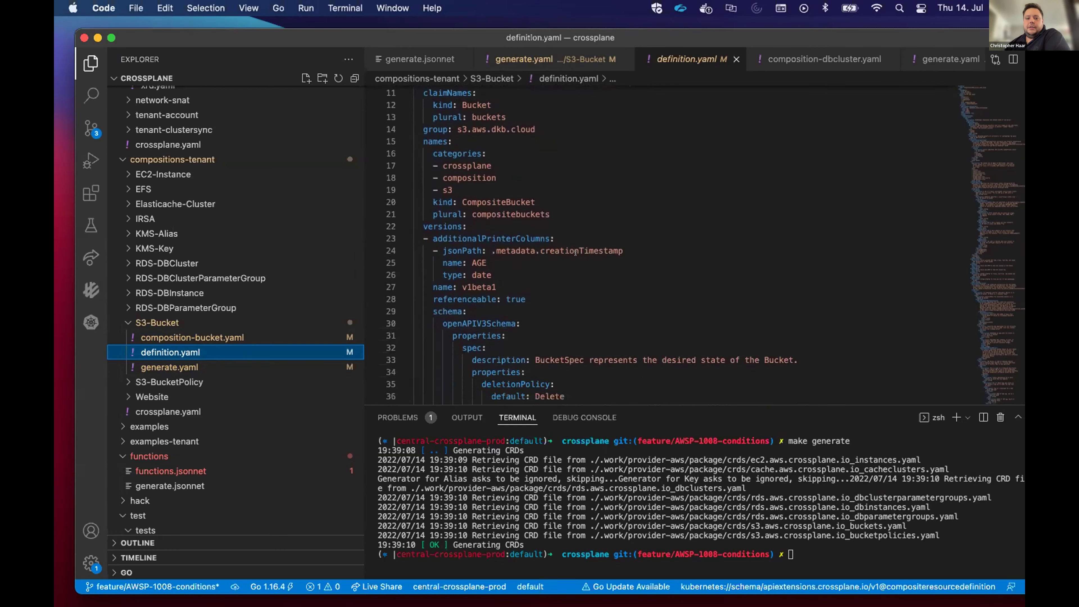
pyautogui.scroll(3, 576, 254)
pyautogui.scroll(-8, 575, 254)
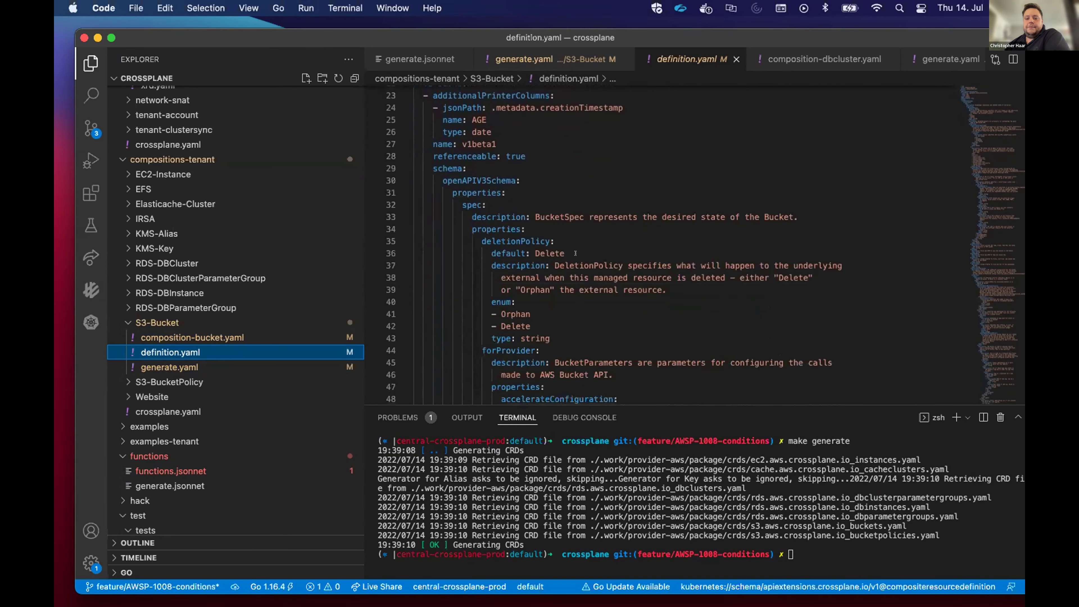
pyautogui.scroll(-4, 576, 253)
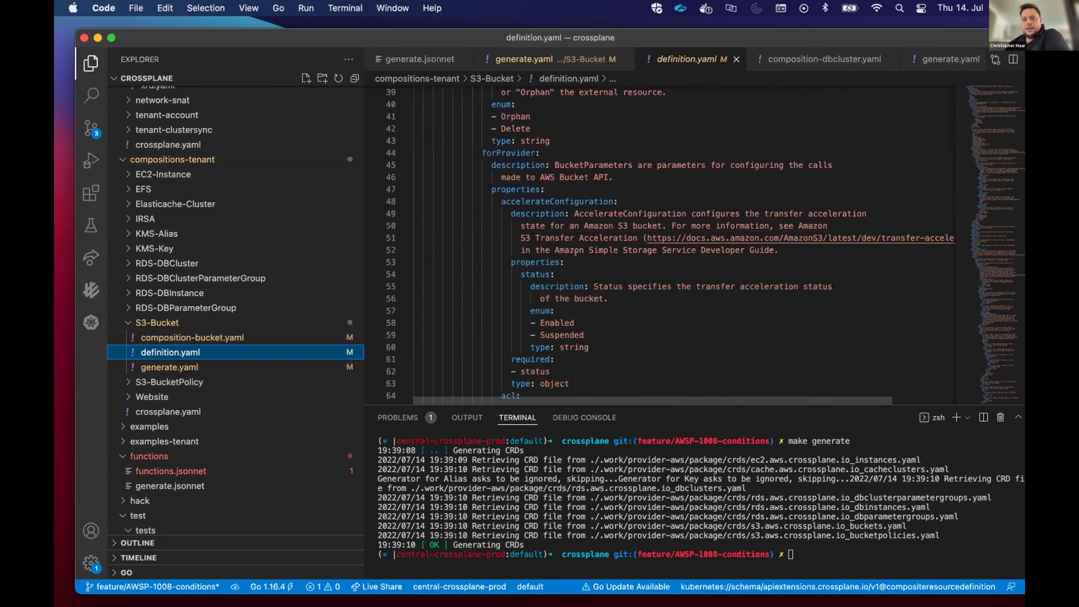
pyautogui.scroll(-8, 575, 253)
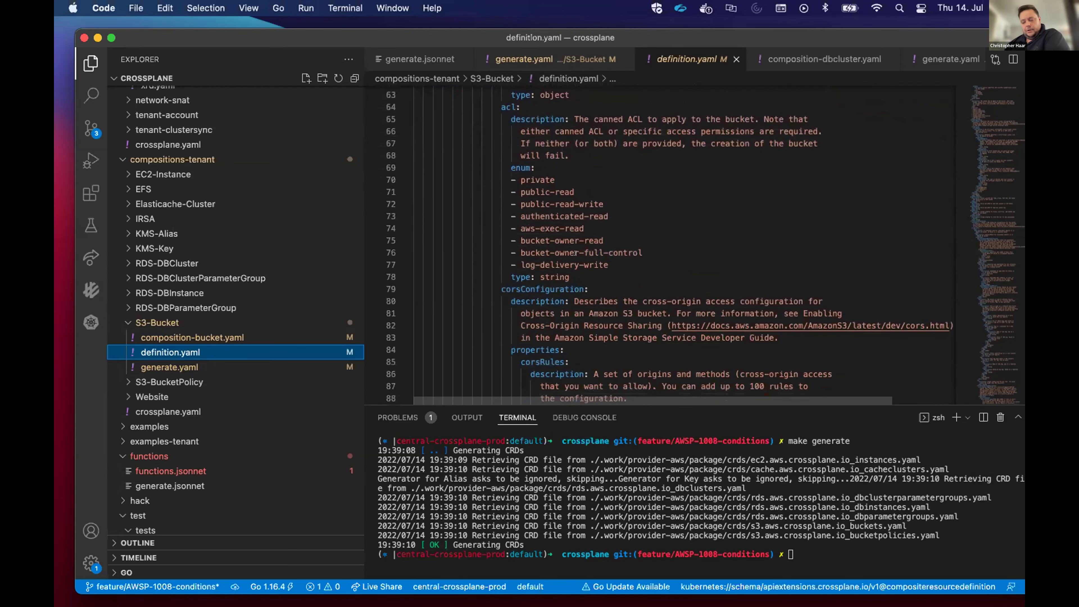
pyautogui.scroll(-20, 585, 253)
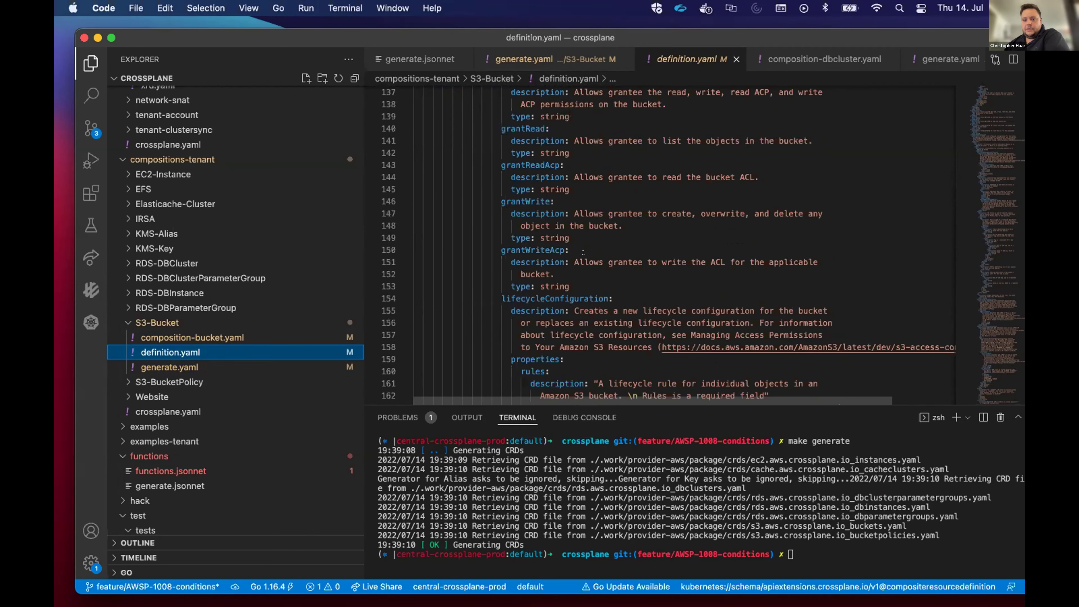
pyautogui.scroll(-20, 584, 253)
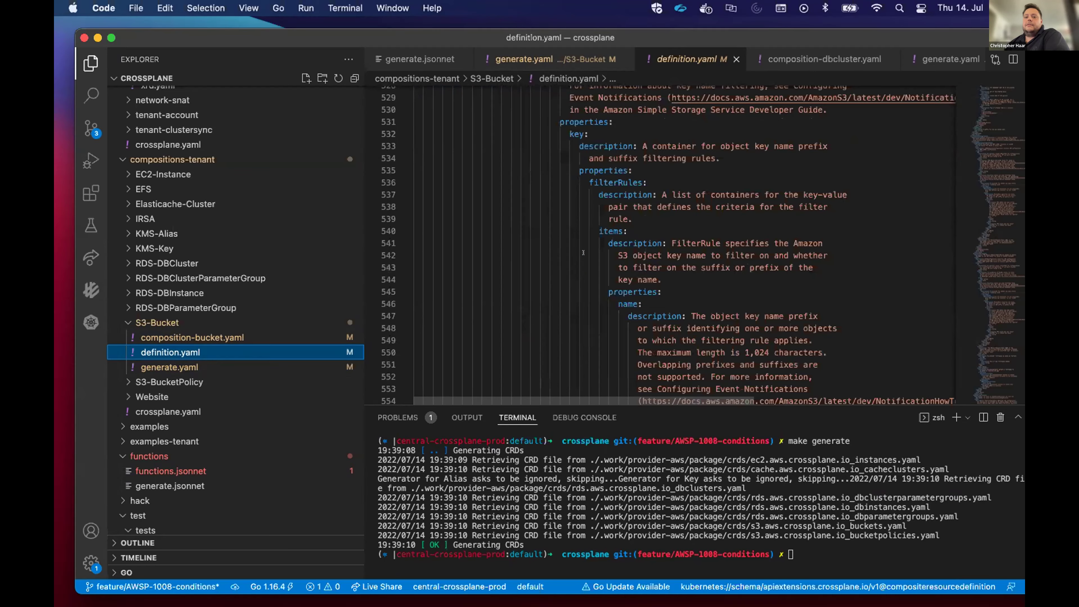
pyautogui.scroll(-20, 583, 253)
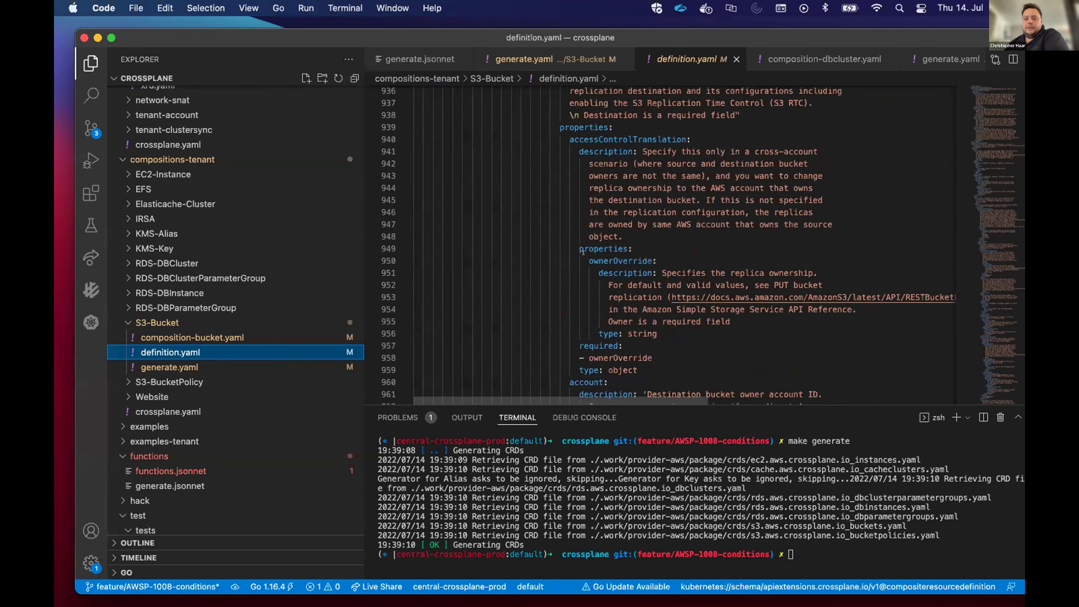
pyautogui.scroll(-20, 583, 253)
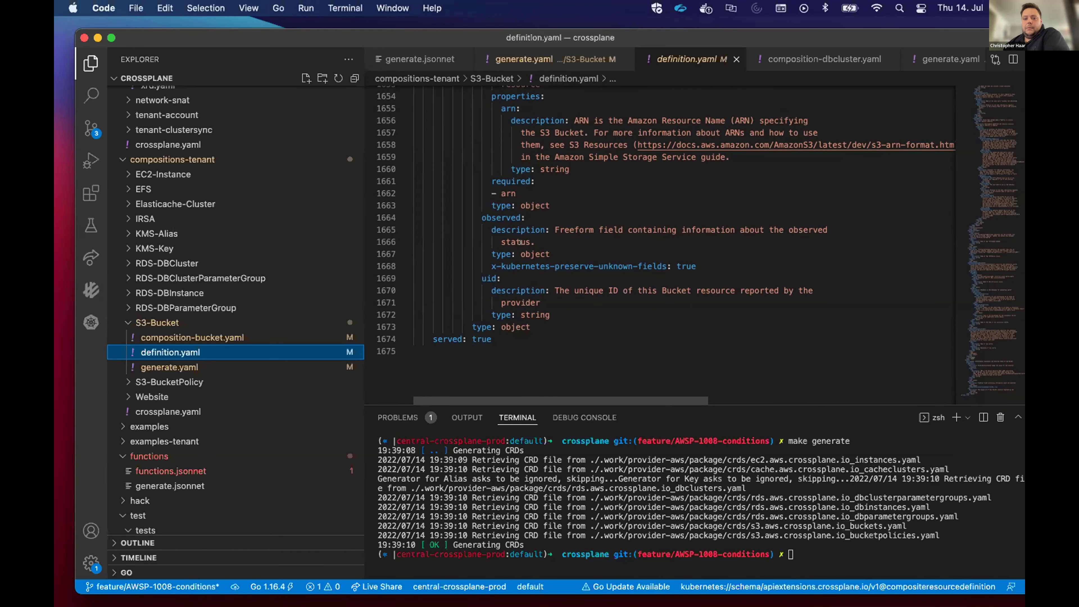
pyautogui.moveTo(509, 207); pyautogui.dragTo(717, 263)
pyautogui.click(717, 263)
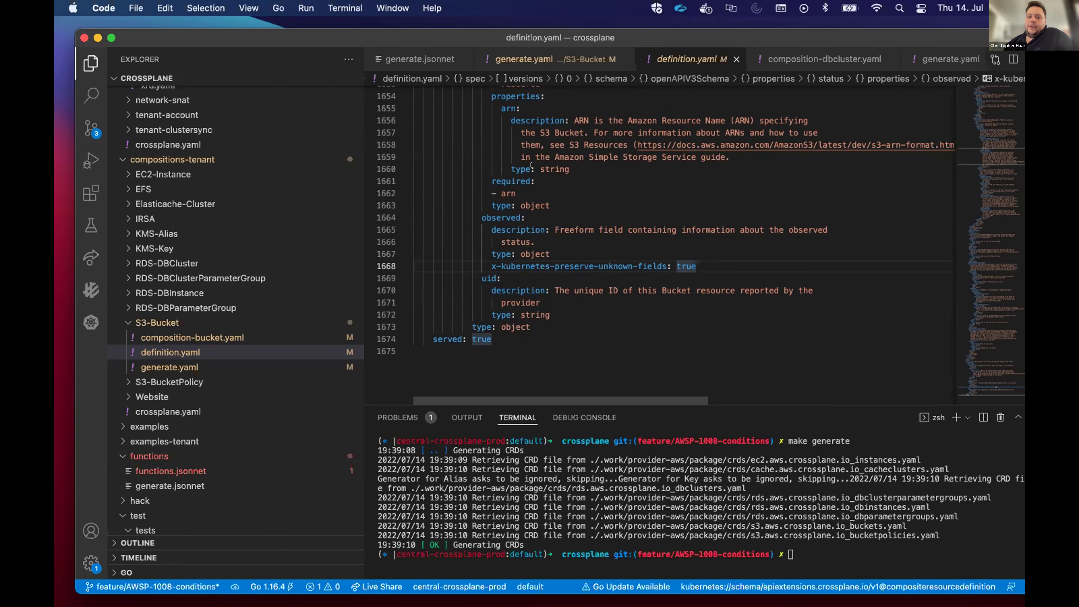
# Open composition-bucket.yaml and scroll through its patch sets to the Parameters patch set.
pyautogui.click(187, 330)
pyautogui.click(187, 336)
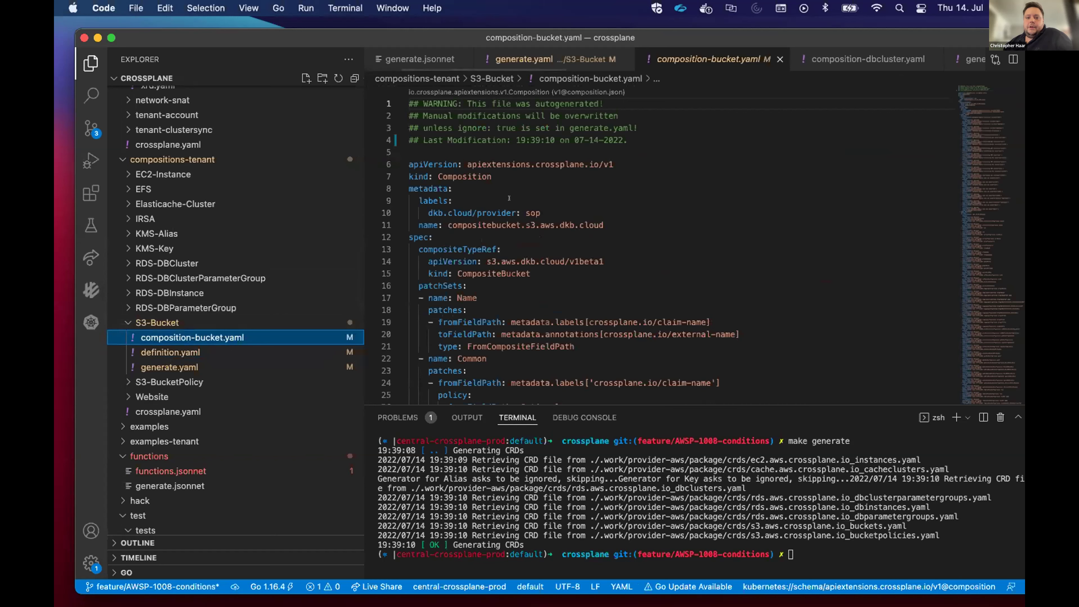
pyautogui.scroll(-3, 555, 242)
pyautogui.scroll(-1, 554, 242)
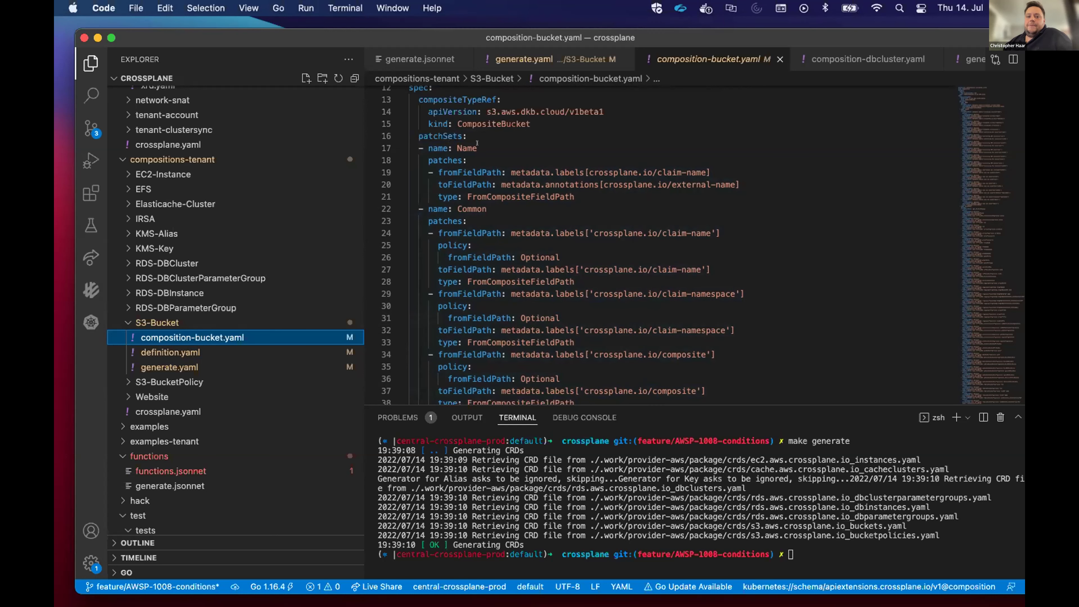
pyautogui.scroll(-5, 608, 164)
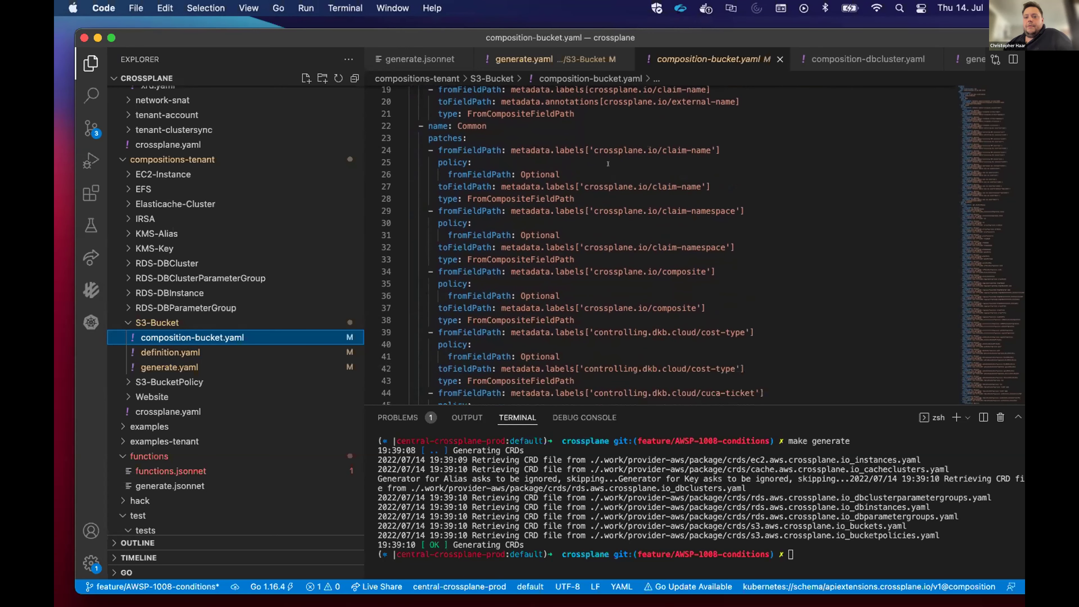
pyautogui.scroll(-5, 630, 244)
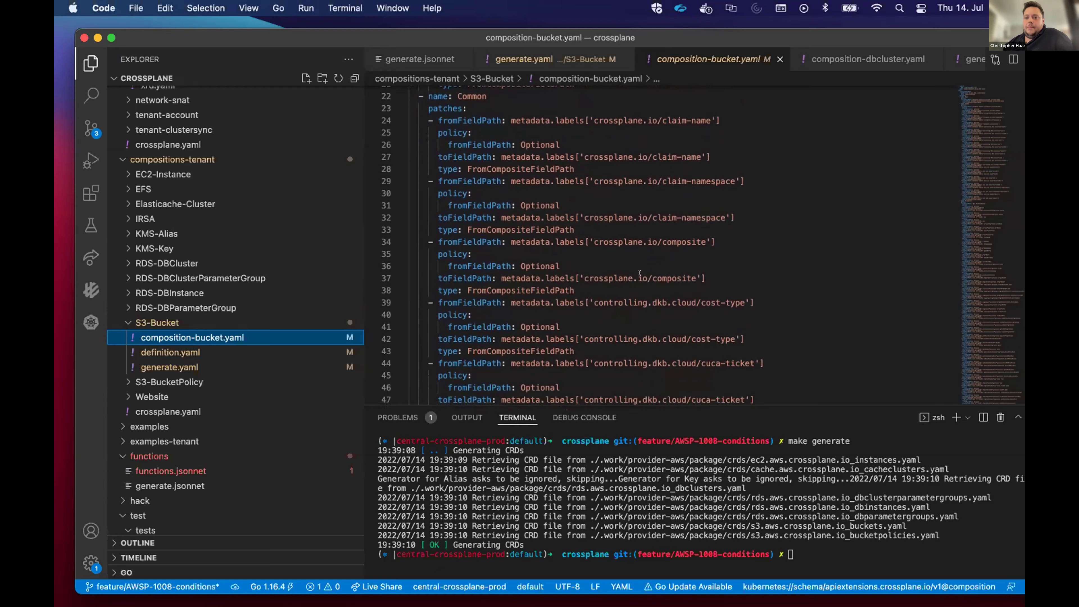
pyautogui.scroll(-1, 648, 253)
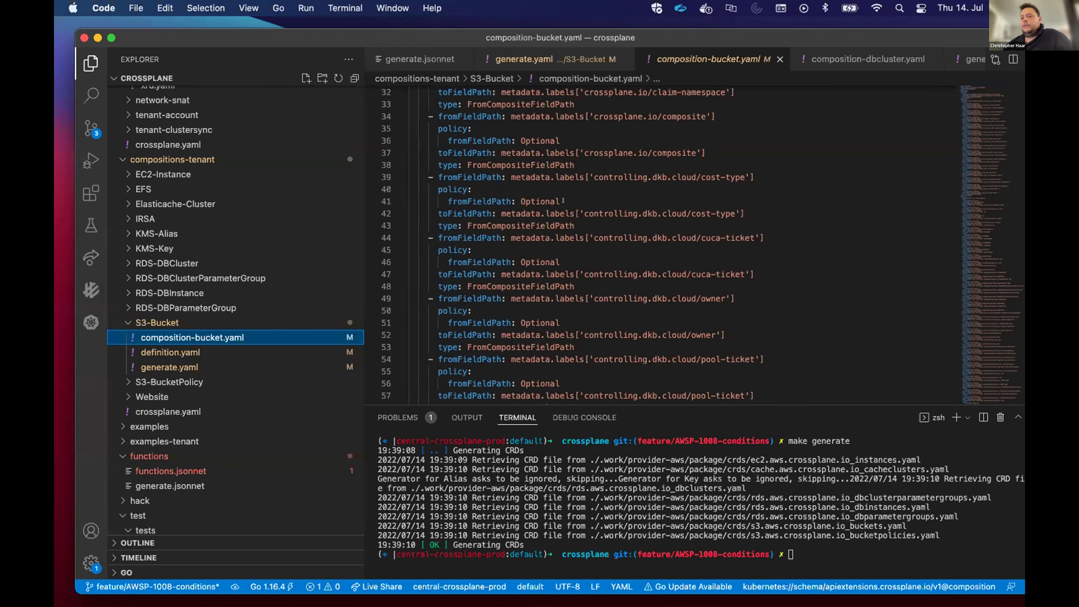
pyautogui.moveTo(607, 209)
pyautogui.scroll(-15, 629, 218)
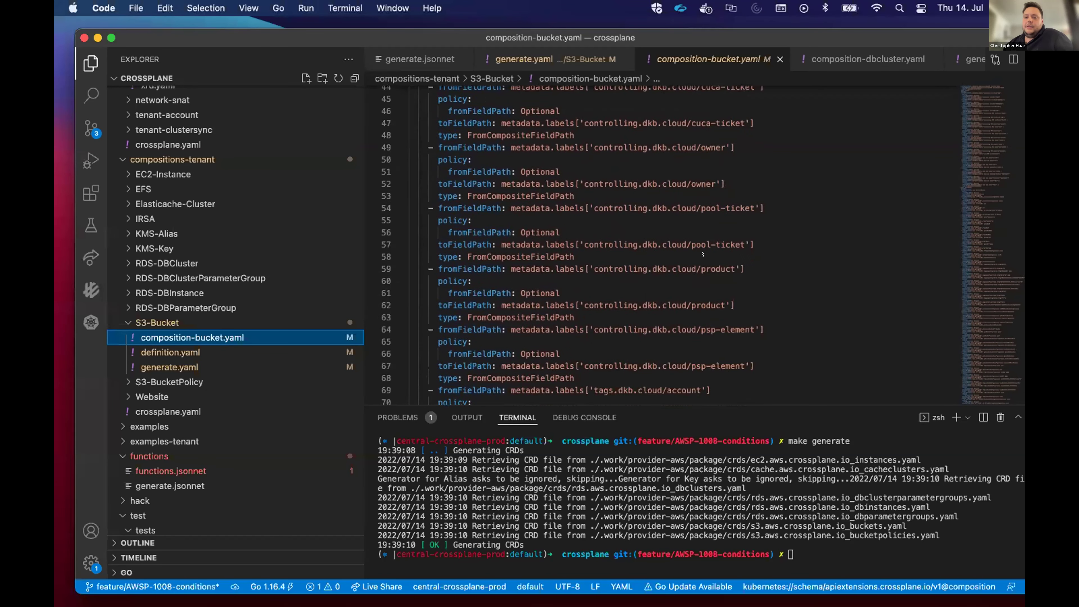
pyautogui.scroll(-4, 680, 261)
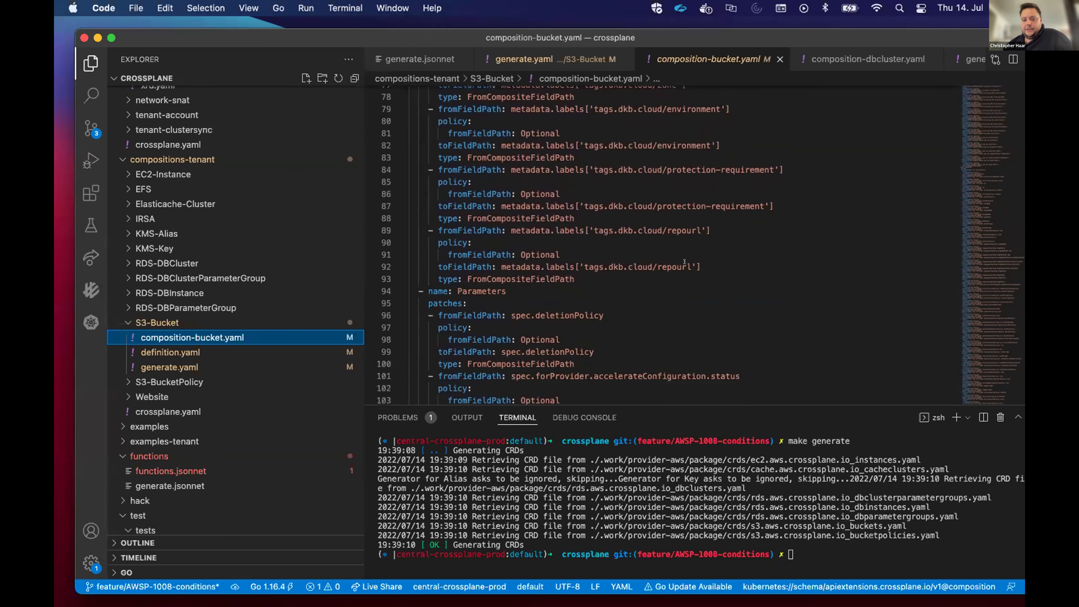
pyautogui.scroll(-4, 680, 261)
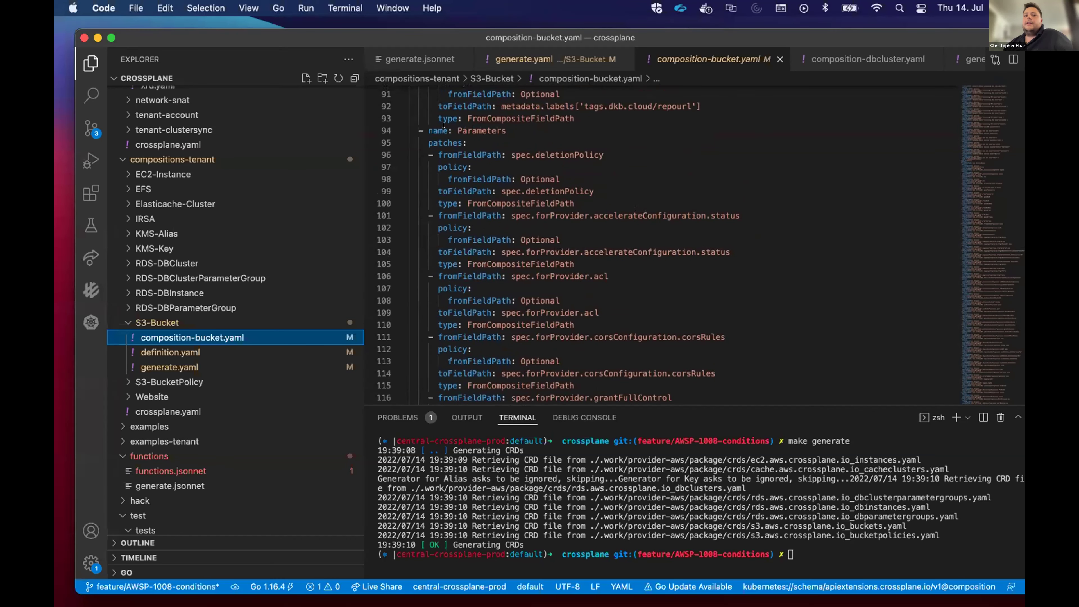
pyautogui.moveTo(585, 131); pyautogui.dragTo(576, 204)
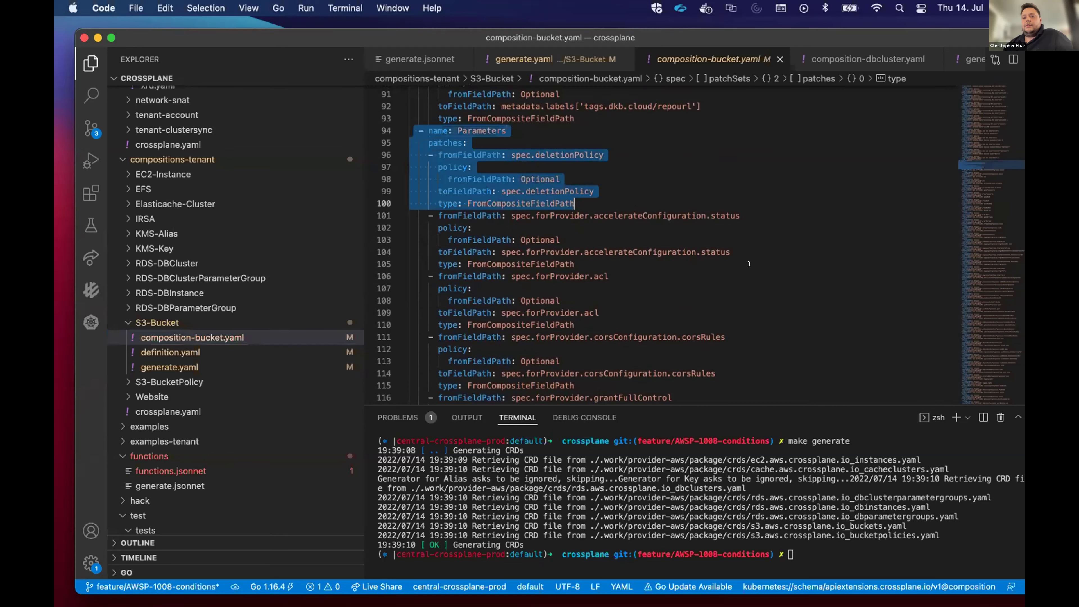
pyautogui.click(619, 276)
# Highlight the Bucket resource's Name, Common and Parameters patch set references.
pyautogui.moveTo(692, 211)
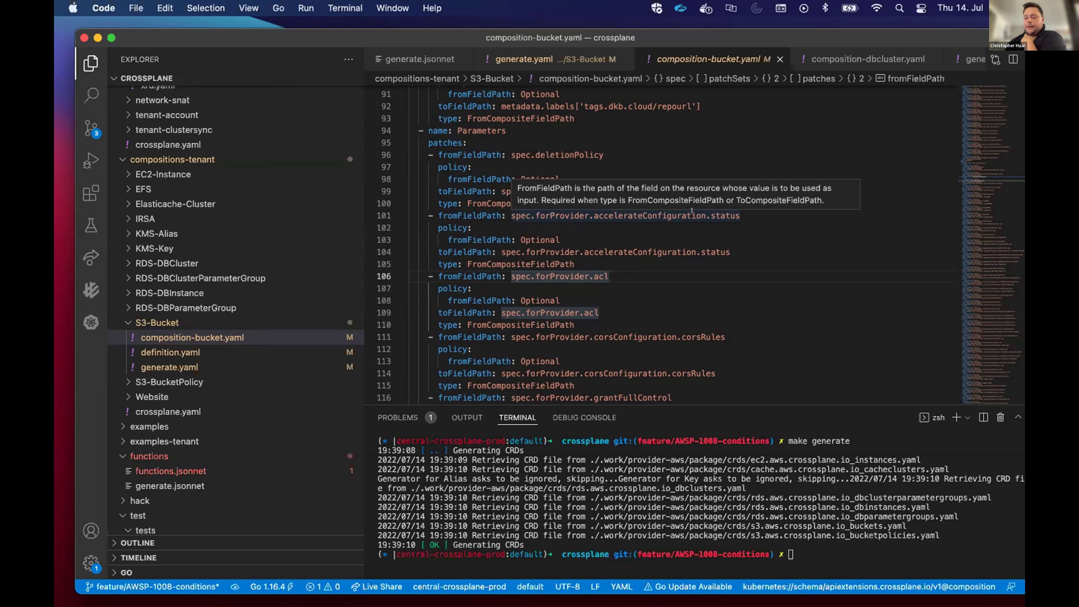
pyautogui.scroll(-20, 692, 230)
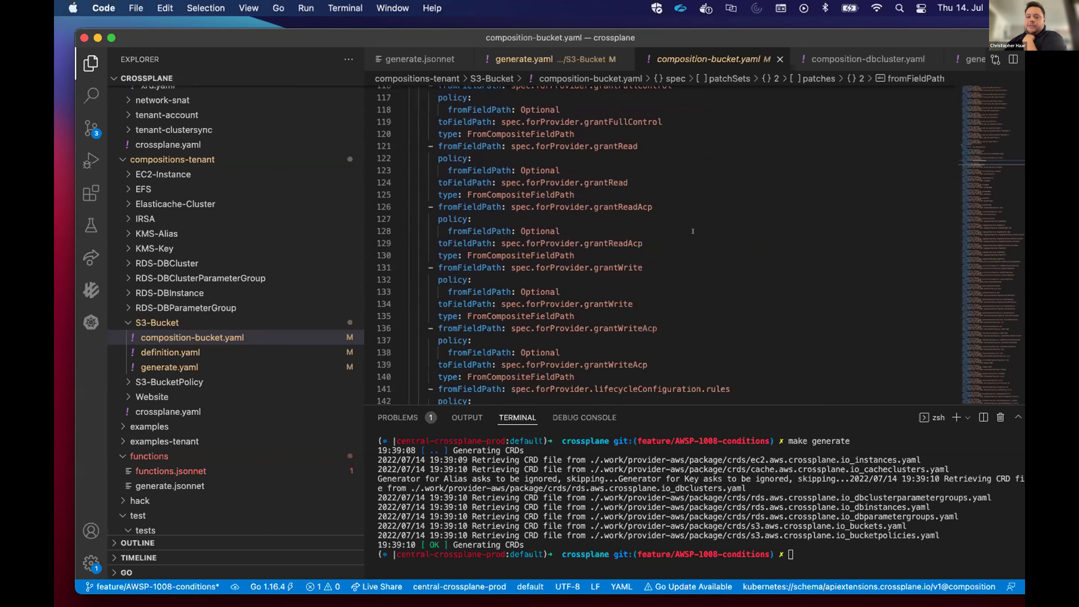
pyautogui.scroll(5, 694, 230)
pyautogui.moveTo(427, 210); pyautogui.dragTo(521, 273)
pyautogui.scroll(-3, 465, 250)
pyautogui.moveTo(428, 220); pyautogui.dragTo(585, 220)
pyautogui.scroll(-3, 510, 280)
pyautogui.scroll(-1, 631, 231)
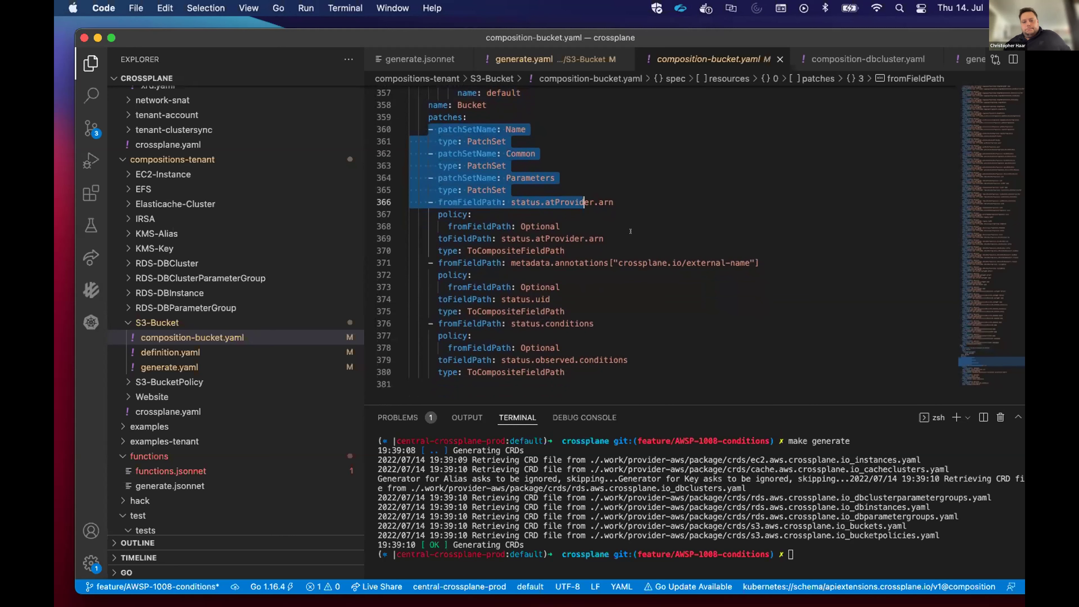
pyautogui.scroll(2, 619, 275)
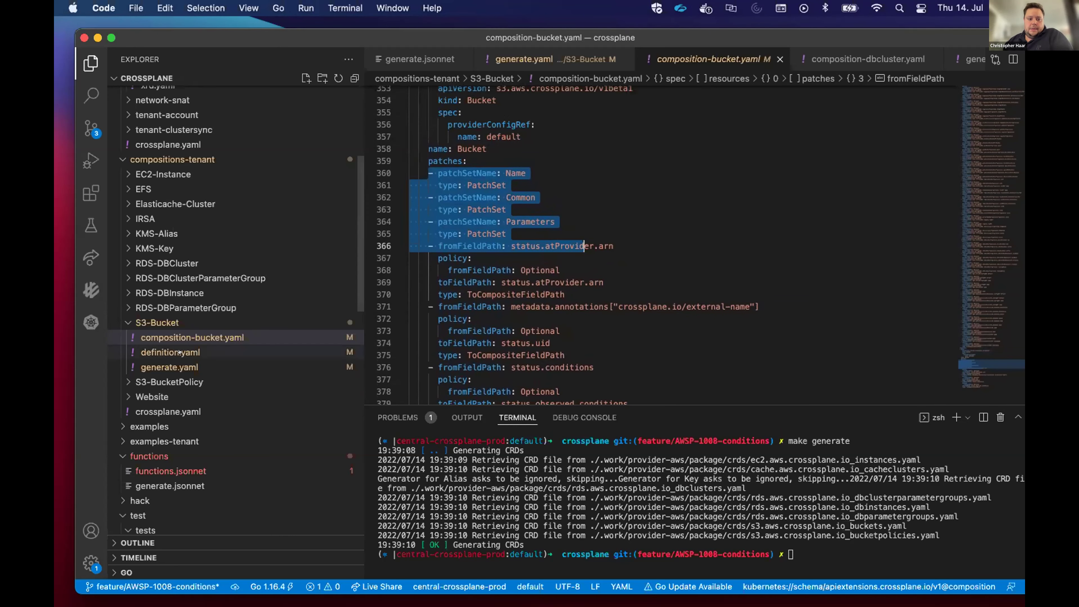
# In generate.yaml, duplicate the bucket composition as bucketv2 with default false and save.
pyautogui.click(179, 364)
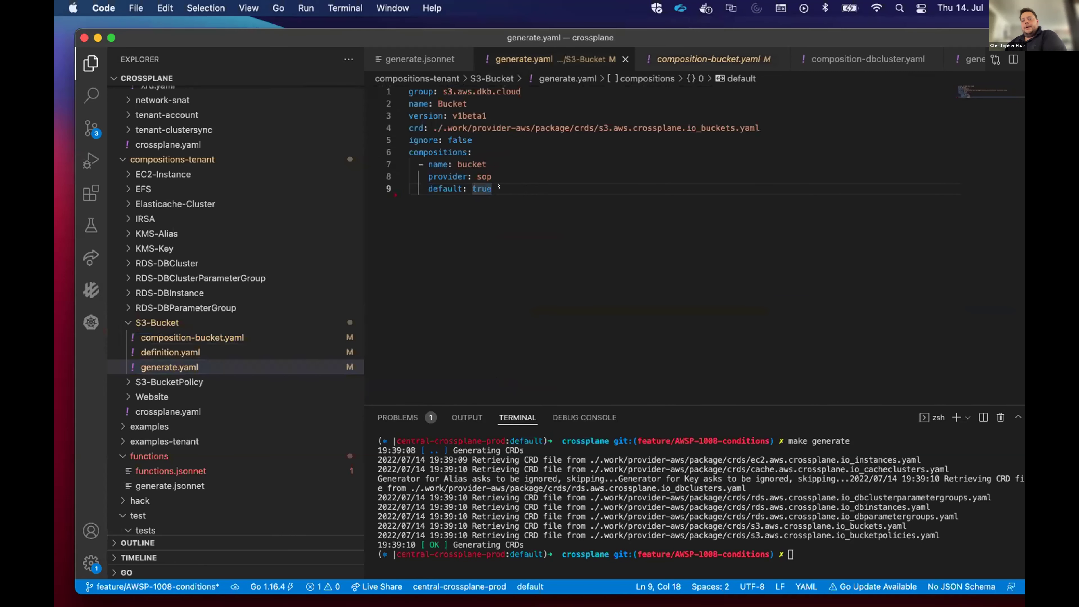
pyautogui.moveTo(492, 189); pyautogui.dragTo(372, 165)
pyautogui.press('super+c')
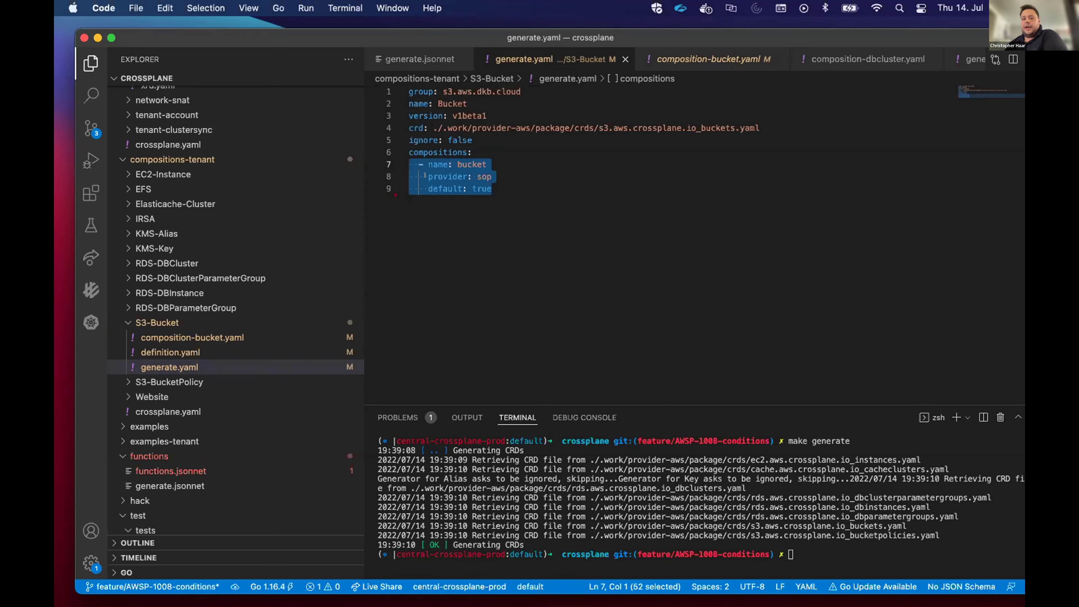
pyautogui.click(511, 186)
pyautogui.press('Return')
pyautogui.press('super+v')
pyautogui.scroll(-1, 468, 211)
pyautogui.press('BackSpace')
pyautogui.press('BackSpace')
pyautogui.press('BackSpace')
pyautogui.press('BackSpace')
pyautogui.write('fals')
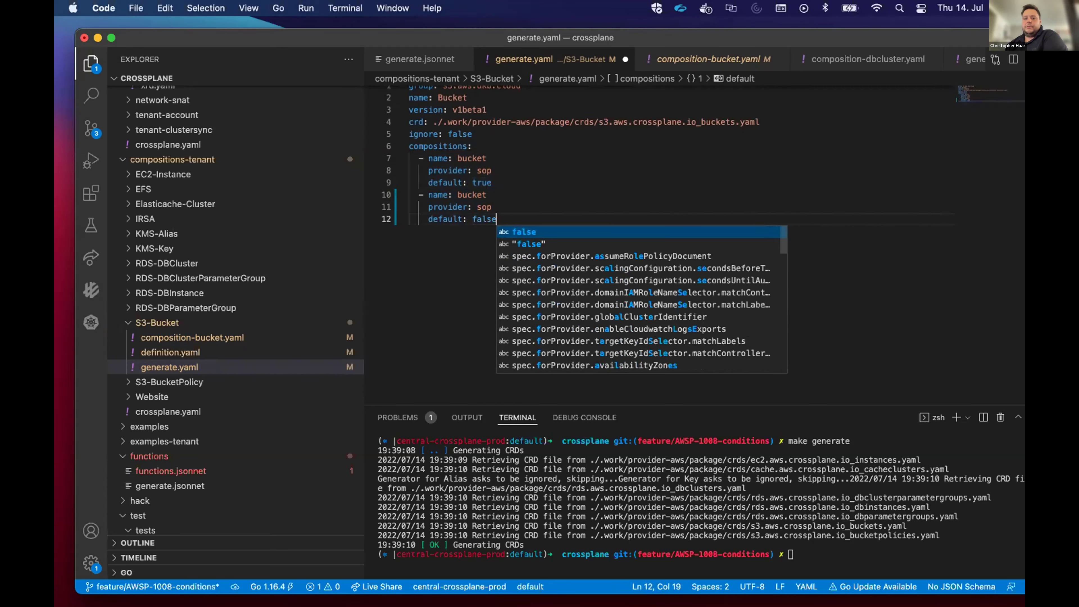
pyautogui.press('Return')
pyautogui.press('Up')
pyautogui.press('Up')
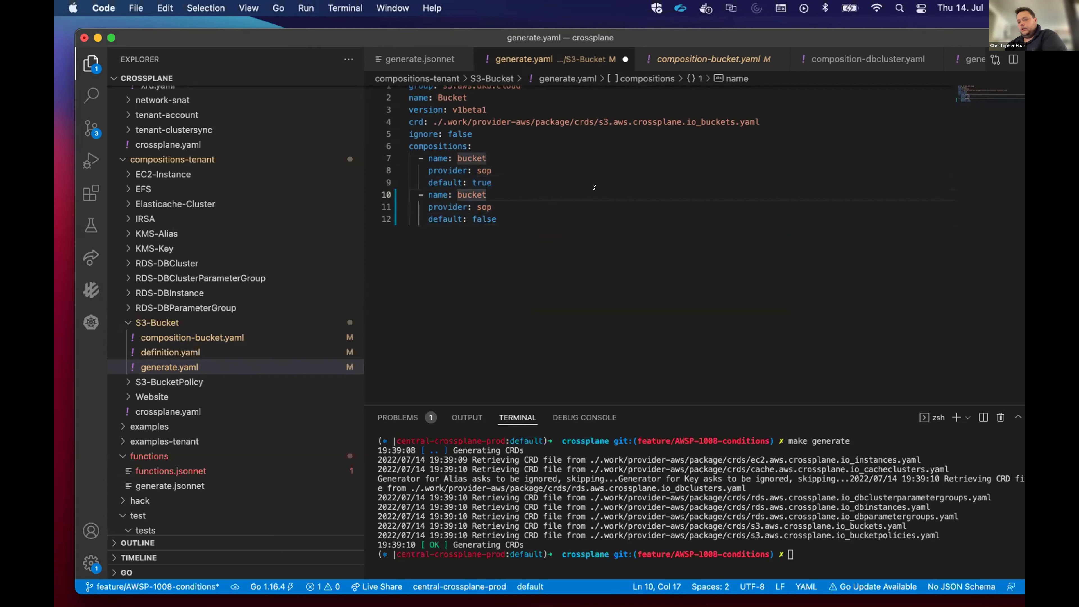
pyautogui.write('v2')
pyautogui.press('Down')
pyautogui.press('Down')
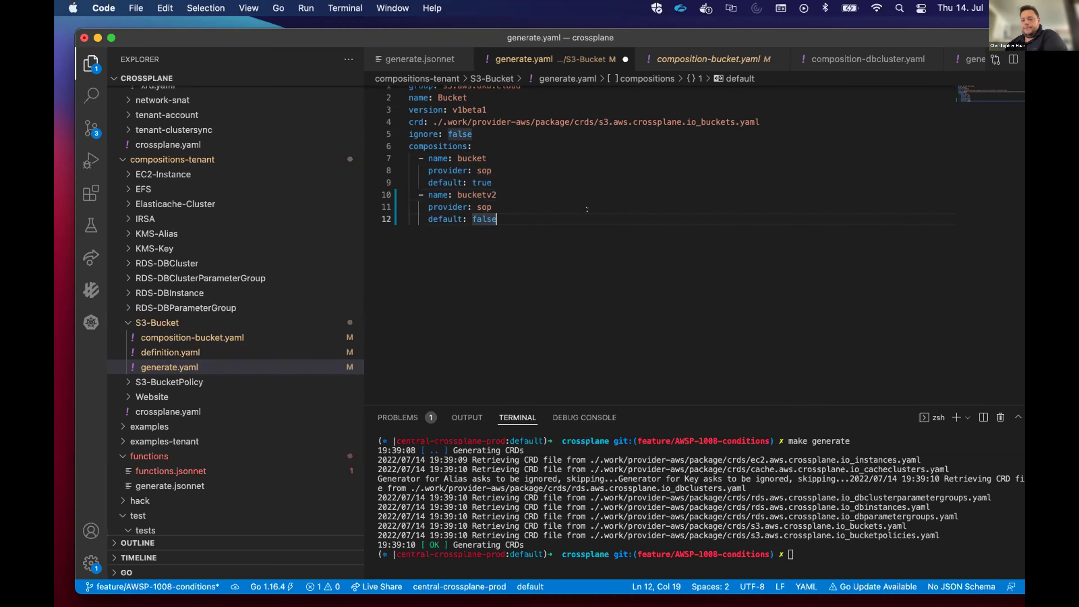
pyautogui.press('super+s')
# Delete the generated definition.yaml and composition-bucket.yaml from the S3-Bucket folder.
pyautogui.click(170, 352)
pyautogui.keyDown('super'); pyautogui.click(165, 339); pyautogui.keyUp('super')
pyautogui.rightClick(165, 338)
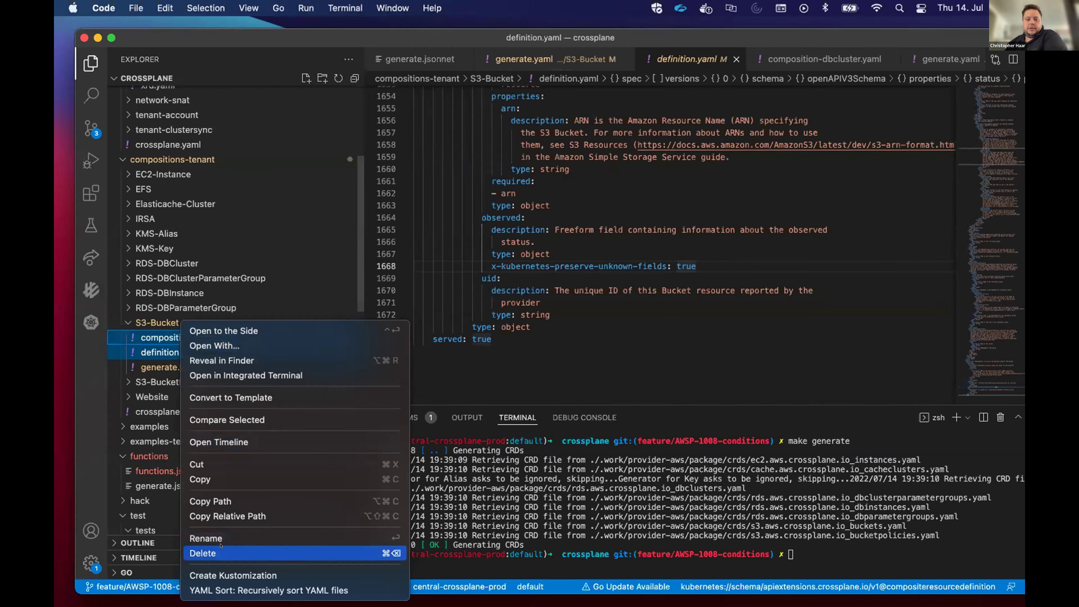
pyautogui.press('Escape')
pyautogui.press('super+BackSpace')
pyautogui.press('Return')
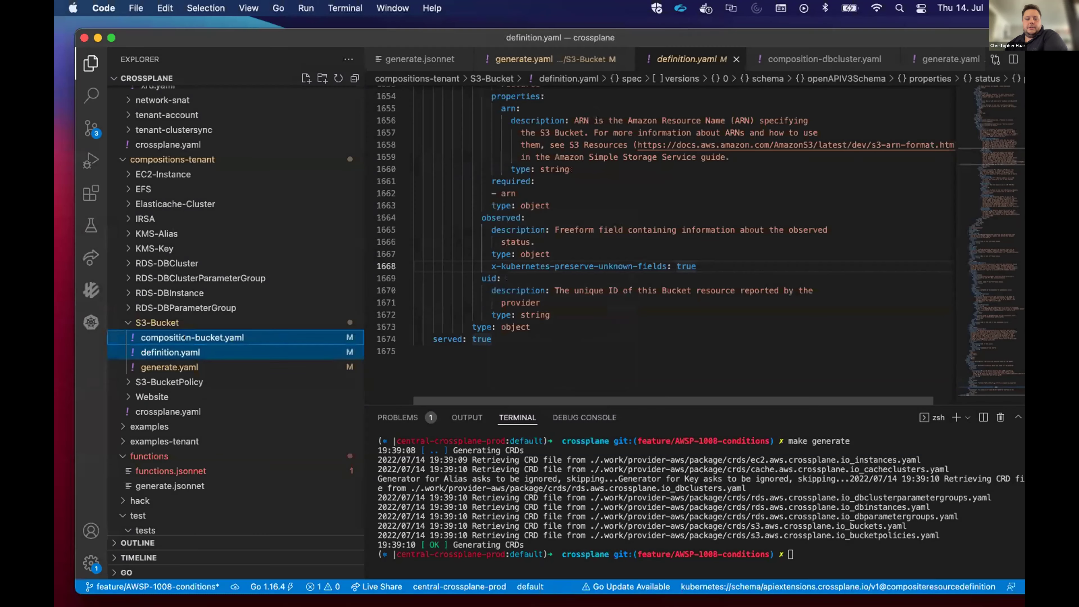
# Start typing make generate at the terminal prompt.
pyautogui.click(725, 524)
pyautogui.write('make generate')
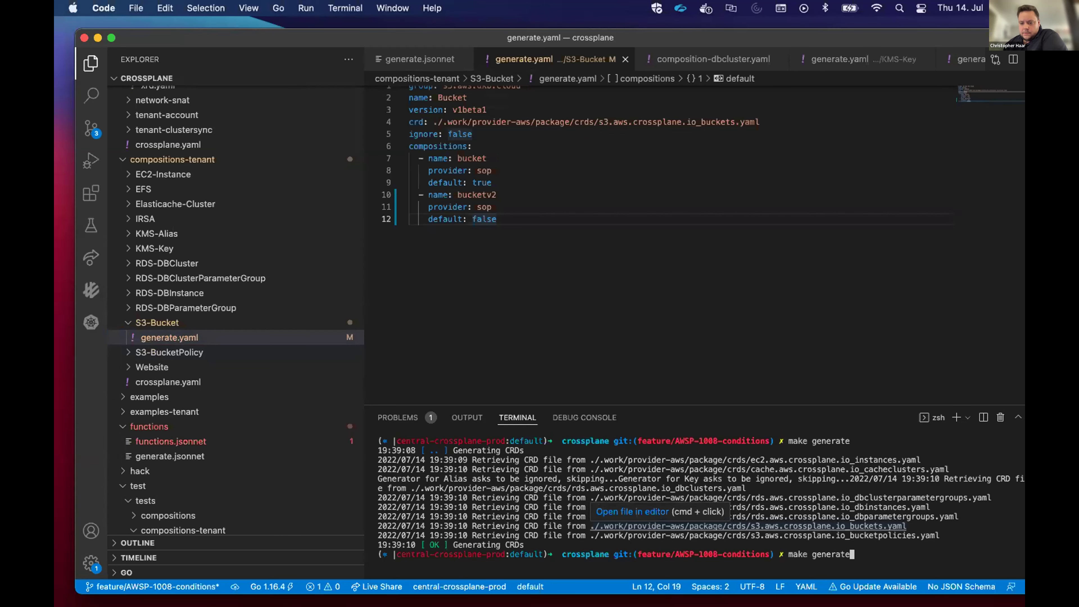
# Run make generate, then open composition-bucketv2.yaml to check its compositebucketv2.s3.aws.dkb.cloud name.
pyautogui.press('Return')
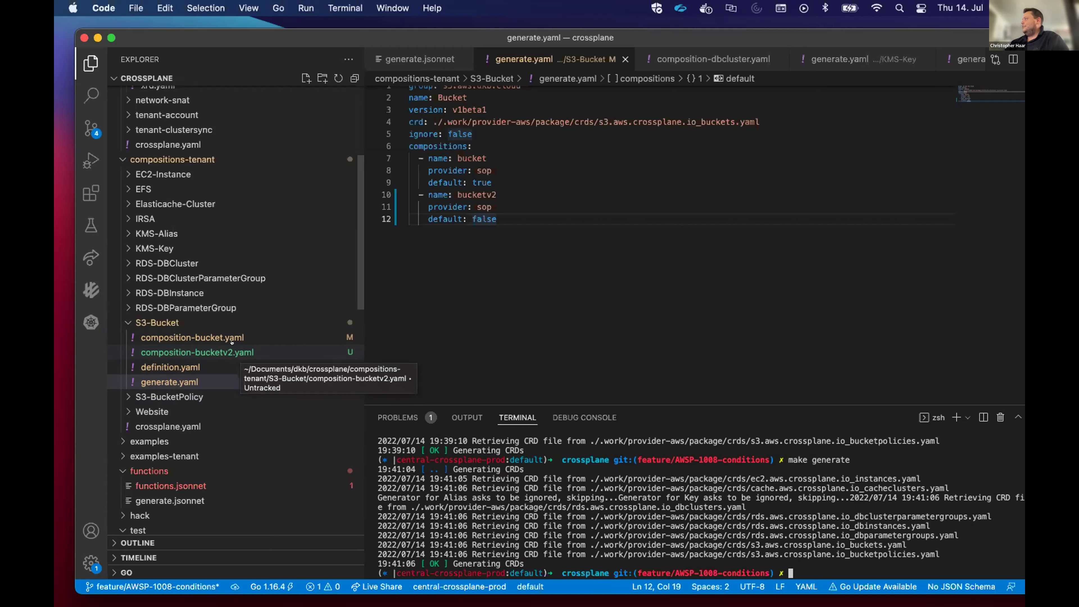
pyautogui.click(198, 352)
pyautogui.click(545, 225)
pyautogui.scroll(-3, 242, 350)
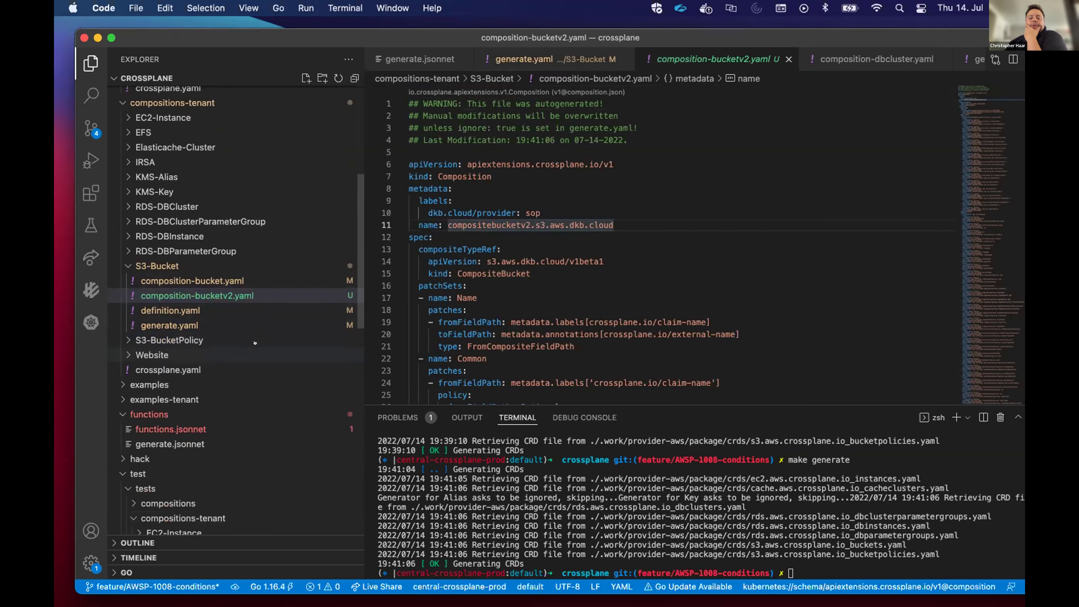
pyautogui.scroll(-10, 245, 348)
pyautogui.scroll(-5, 255, 343)
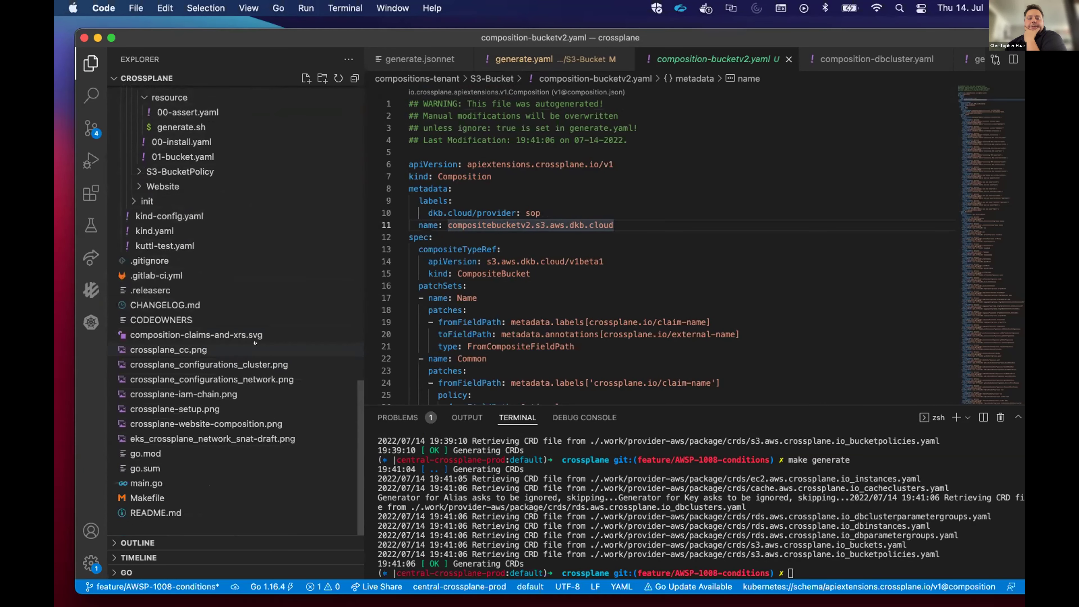
# Review the Composition and Generator structs in main.go, then open functions.jsonnet.
pyautogui.click(146, 483)
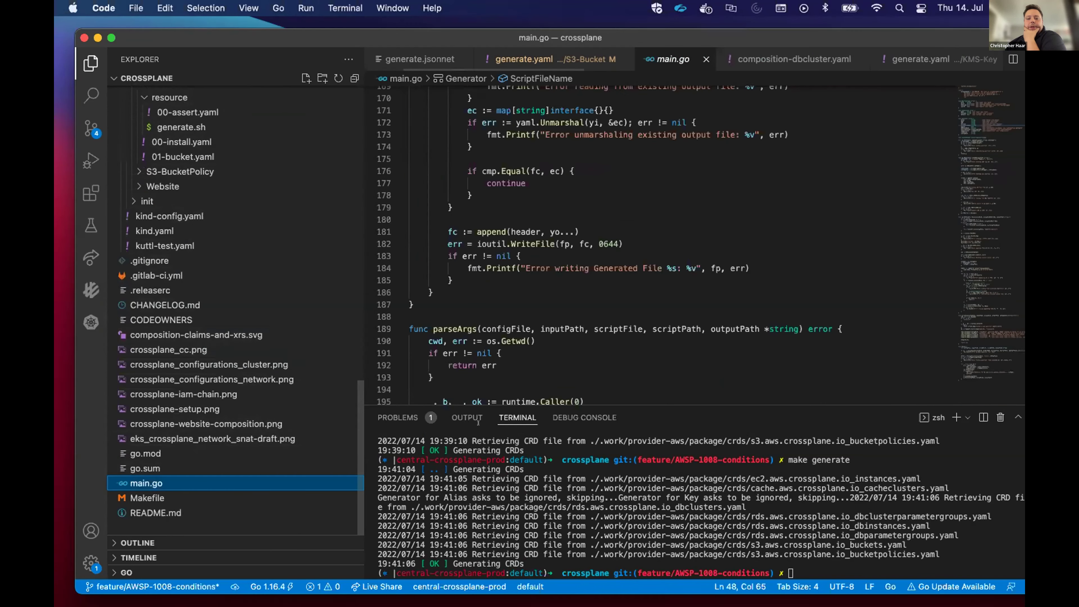
pyautogui.scroll(5, 566, 339)
pyautogui.scroll(15, 565, 339)
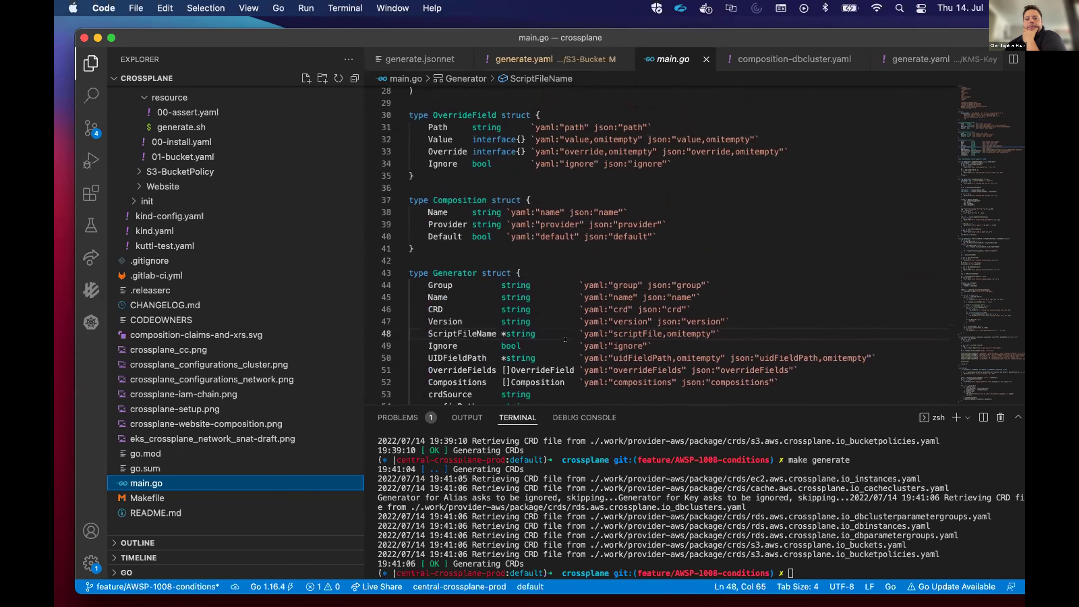
pyautogui.scroll(-1, 565, 339)
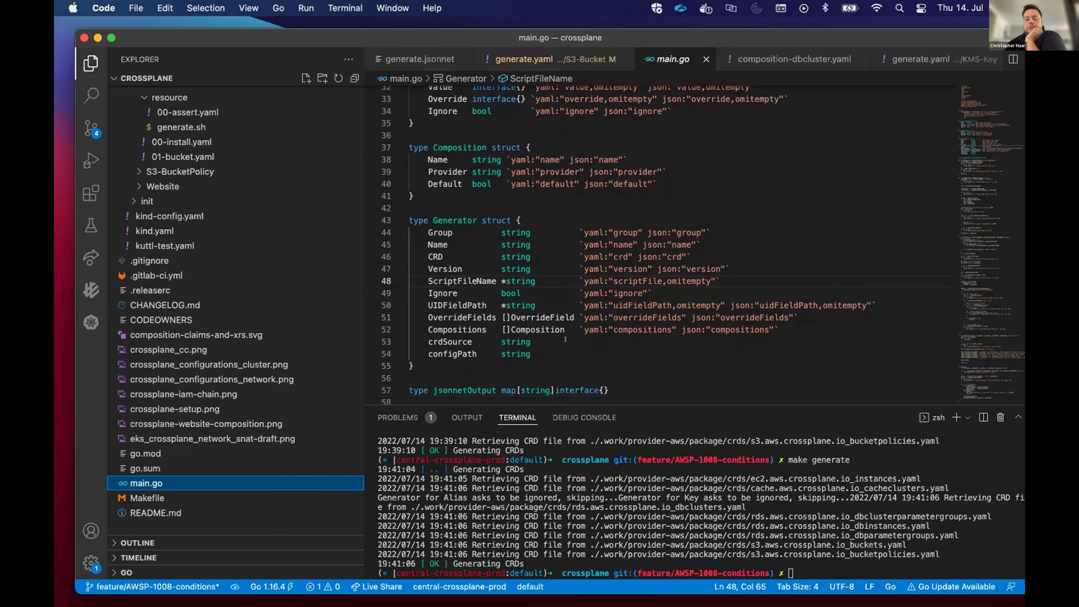
pyautogui.scroll(1, 565, 339)
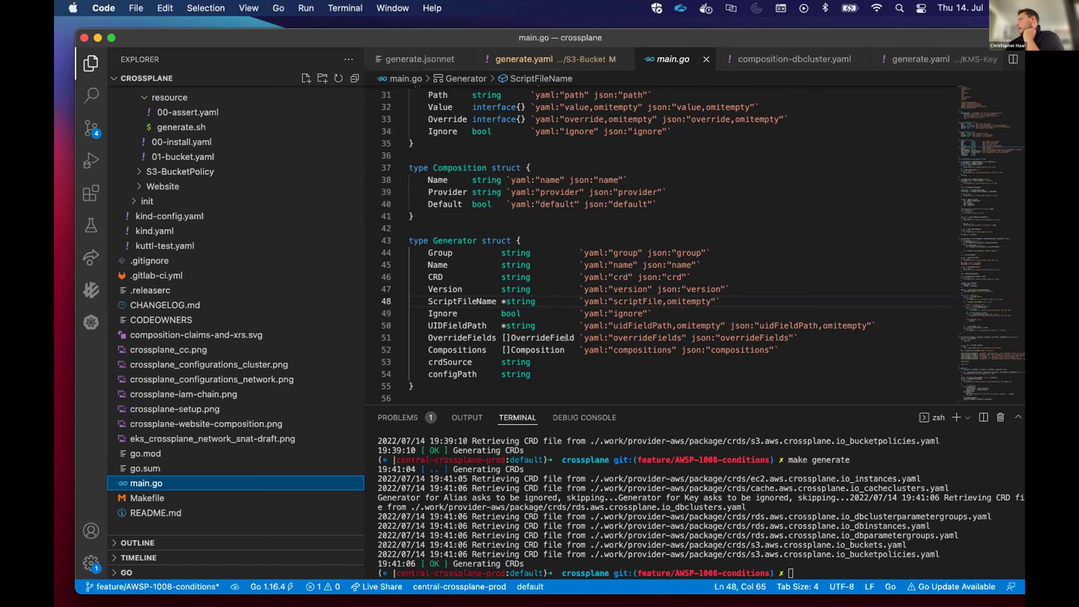
pyautogui.scroll(5, 202, 384)
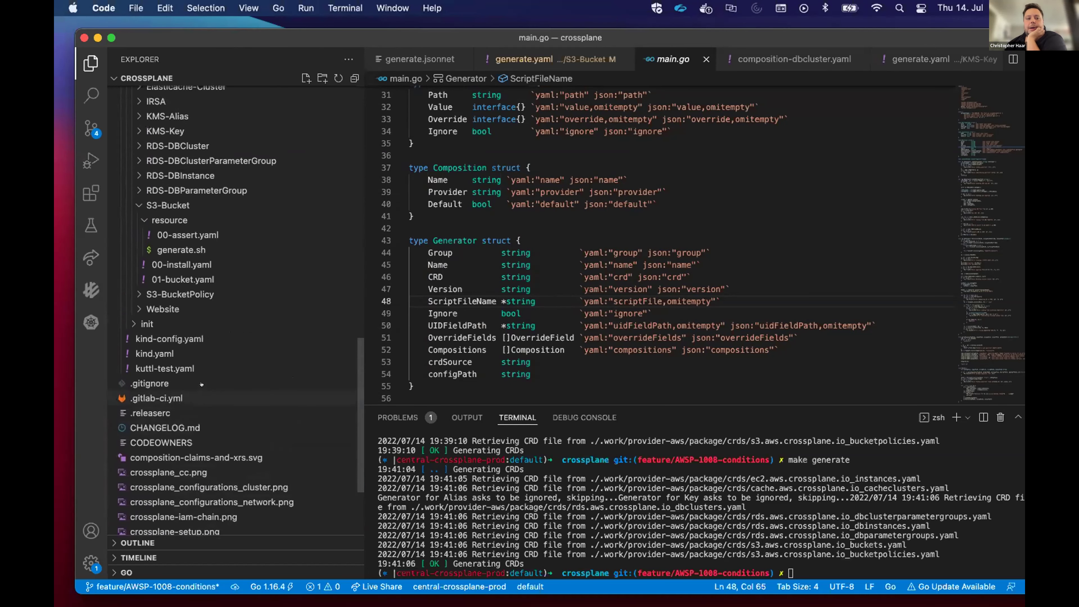
pyautogui.scroll(10, 202, 384)
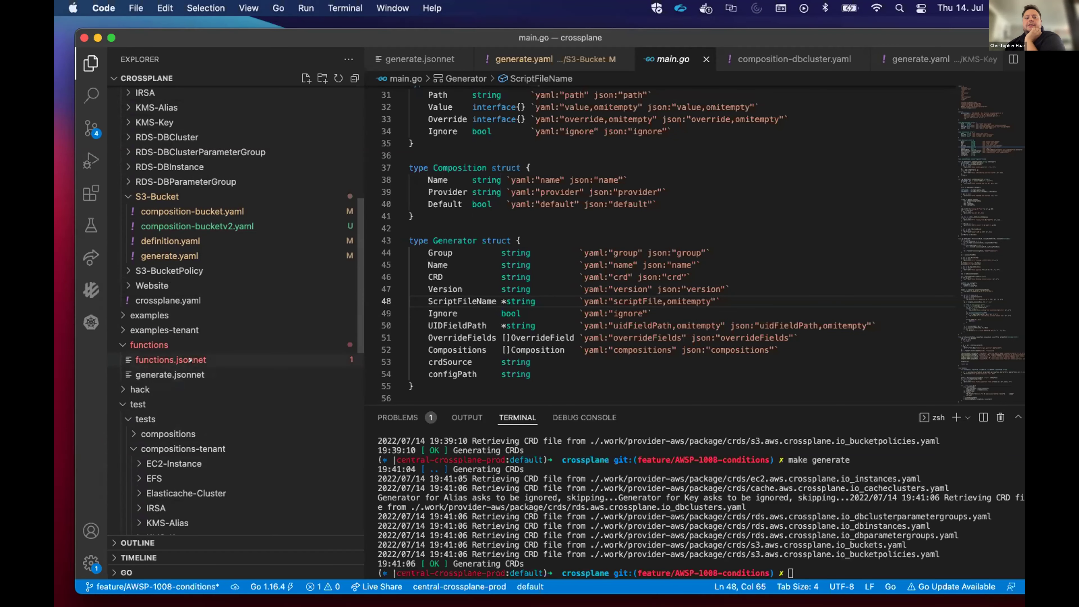
pyautogui.click(191, 353)
# Mark the GenDkbControllingLabel and GenDkbGenericLabel helpers in functions.jsonnet.
pyautogui.scroll(-5, 566, 317)
pyautogui.scroll(-2, 529, 298)
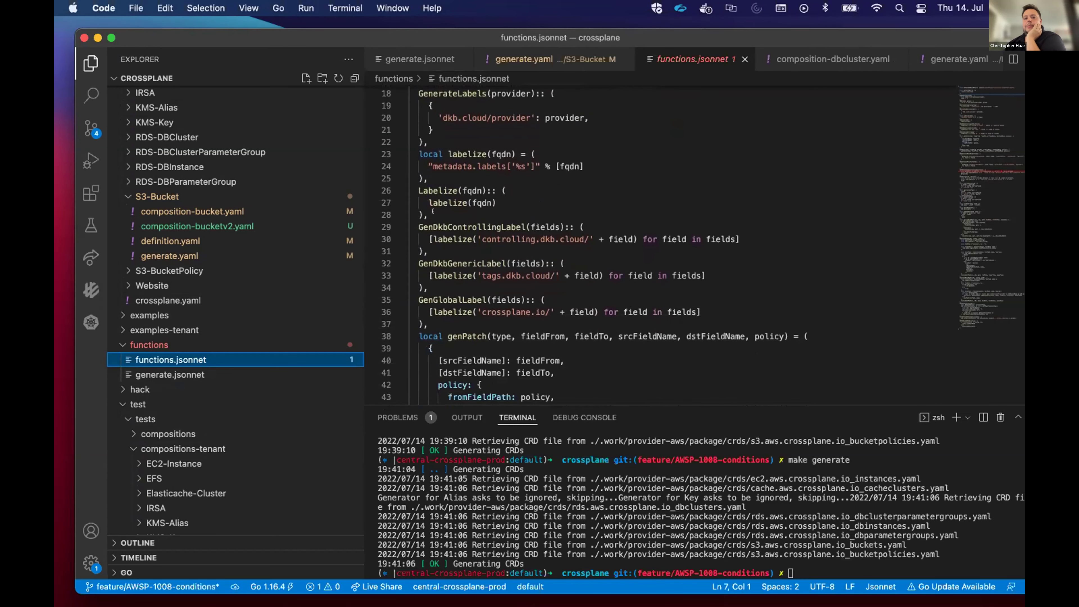
pyautogui.moveTo(418, 227); pyautogui.dragTo(540, 228)
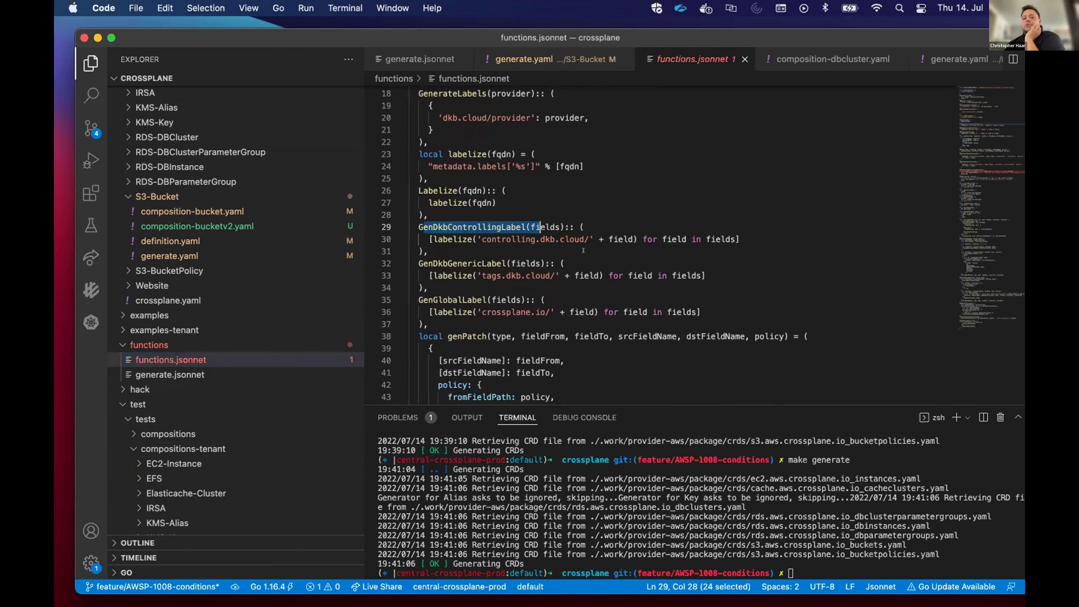
pyautogui.moveTo(454, 263); pyautogui.dragTo(565, 276)
pyautogui.click(565, 284)
pyautogui.scroll(-1, 566, 285)
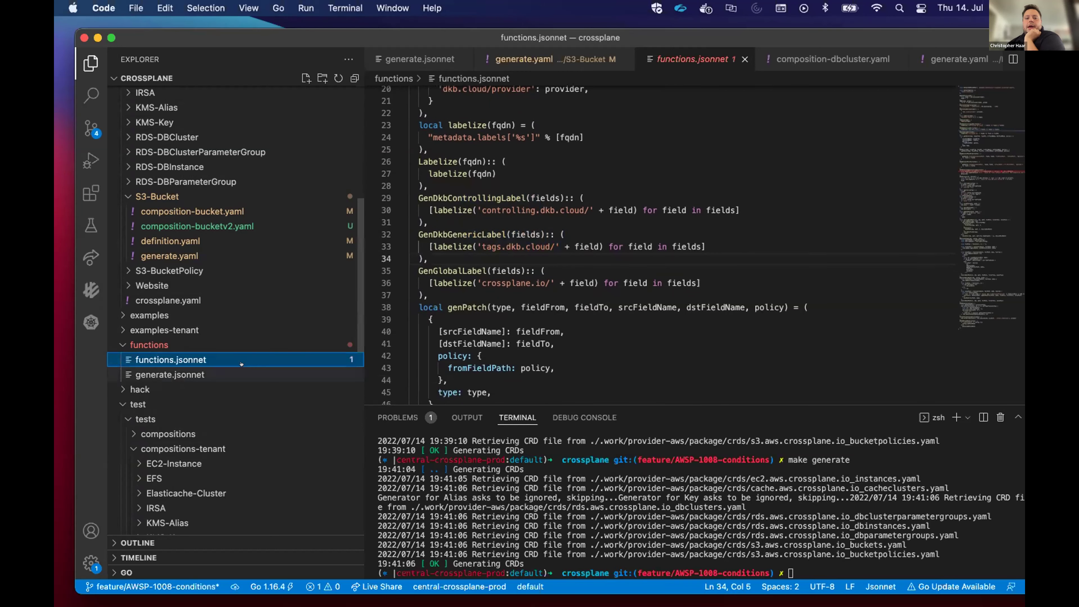
# Open generate.jsonnet and scroll to the CompositeResourceDefinition block.
pyautogui.click(179, 375)
pyautogui.scroll(20, 626, 298)
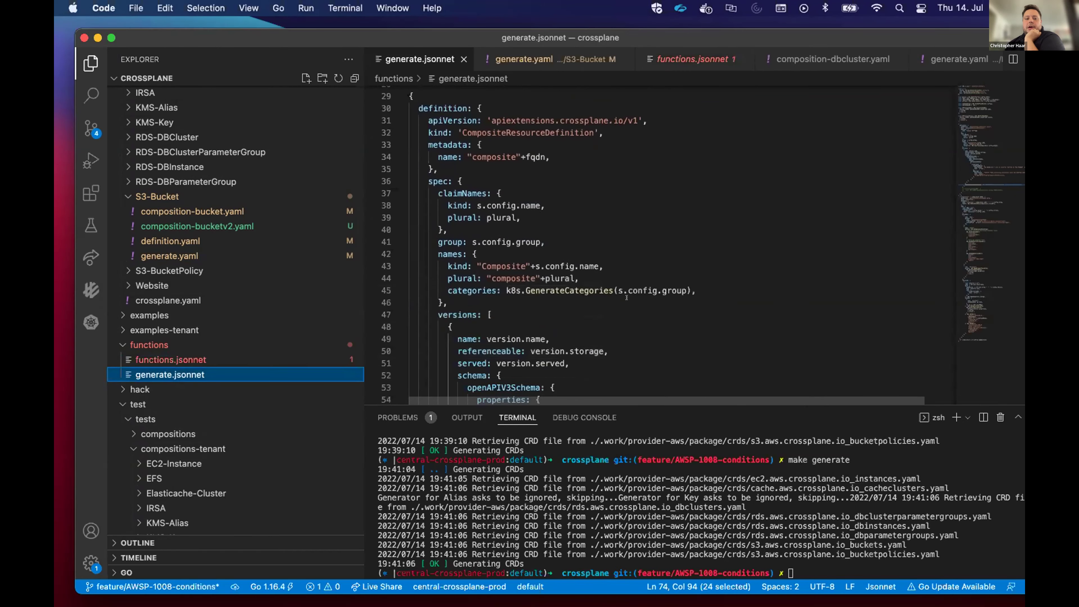
pyautogui.scroll(7, 627, 298)
pyautogui.scroll(-6, 542, 244)
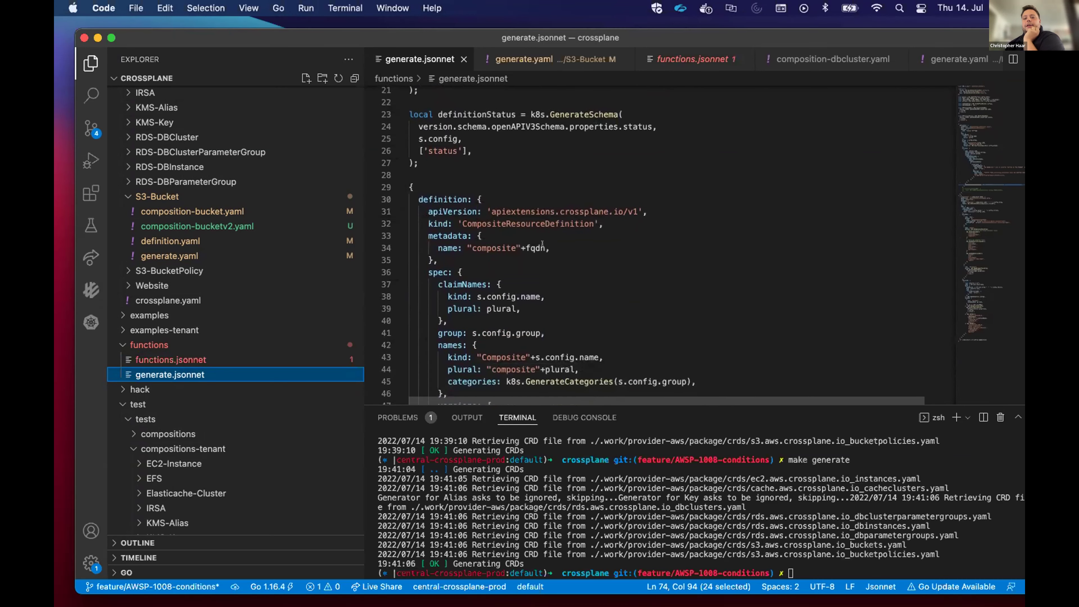
pyautogui.scroll(-1, 543, 243)
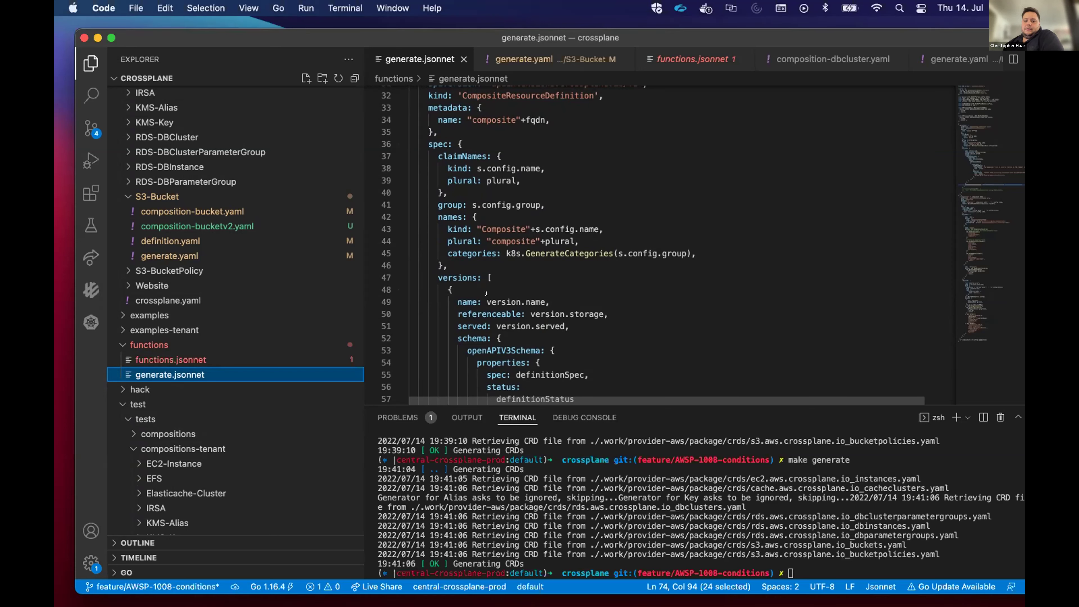
pyautogui.scroll(-10, 254, 353)
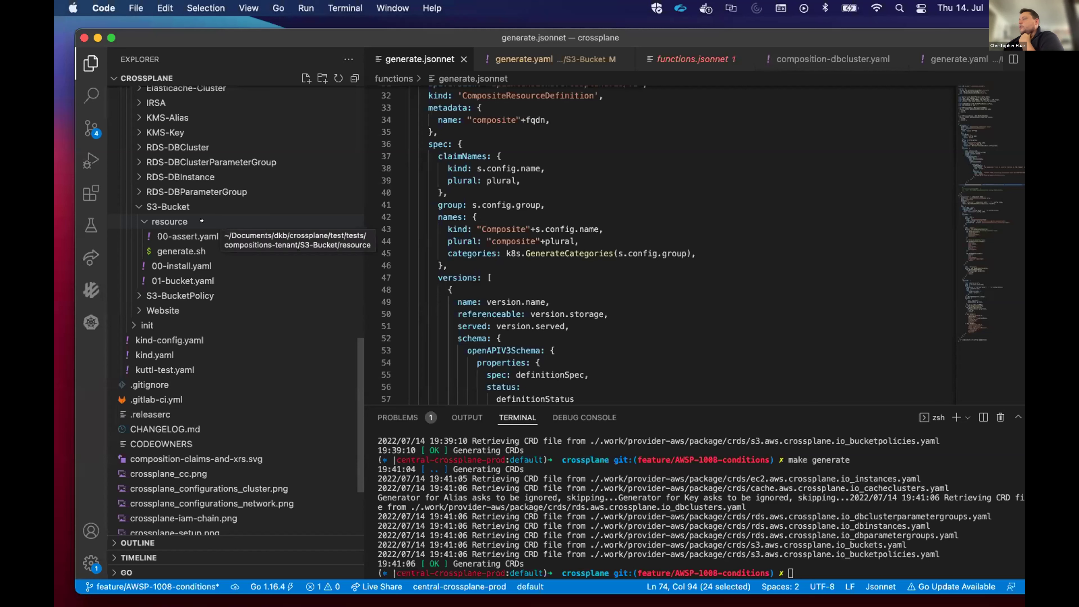
# Open the S3-Bucket test 00-assert.yaml and mark the expected bucket's label lines.
pyautogui.click(275, 235)
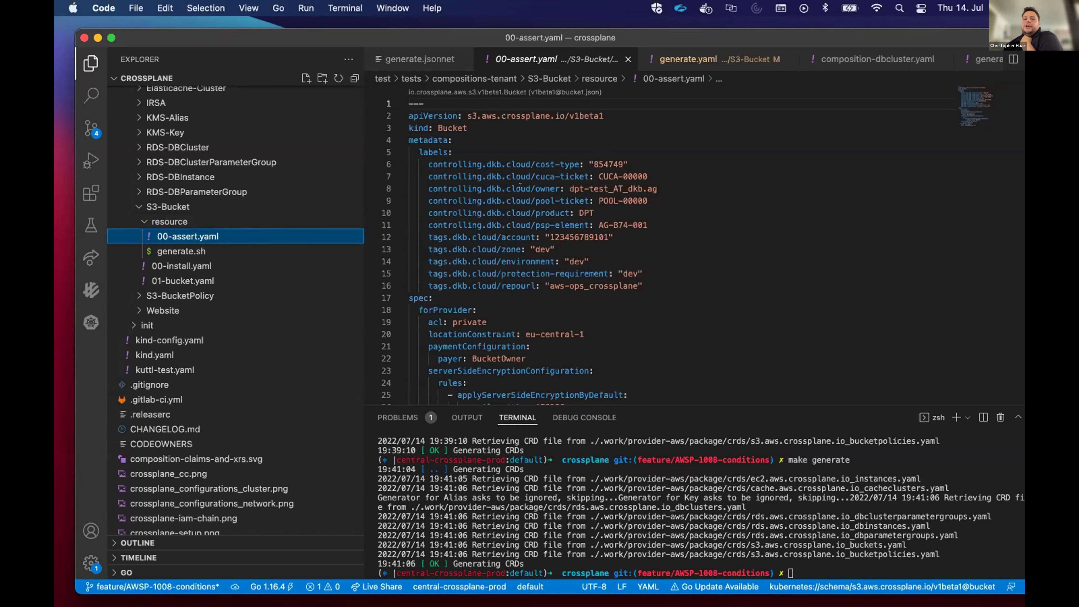
pyautogui.scroll(-6, 502, 132)
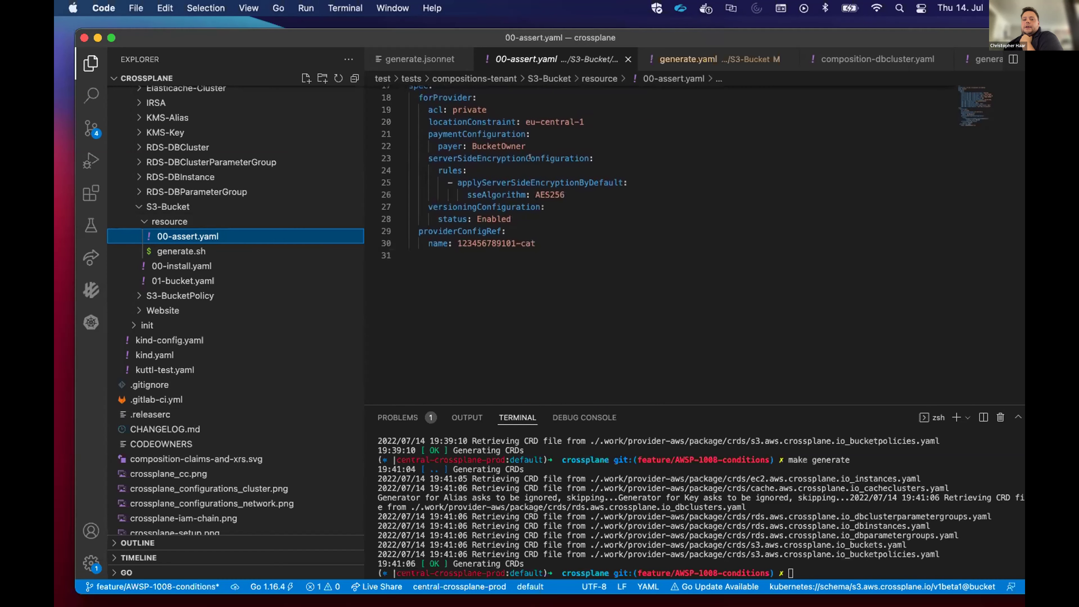
pyautogui.scroll(4, 530, 156)
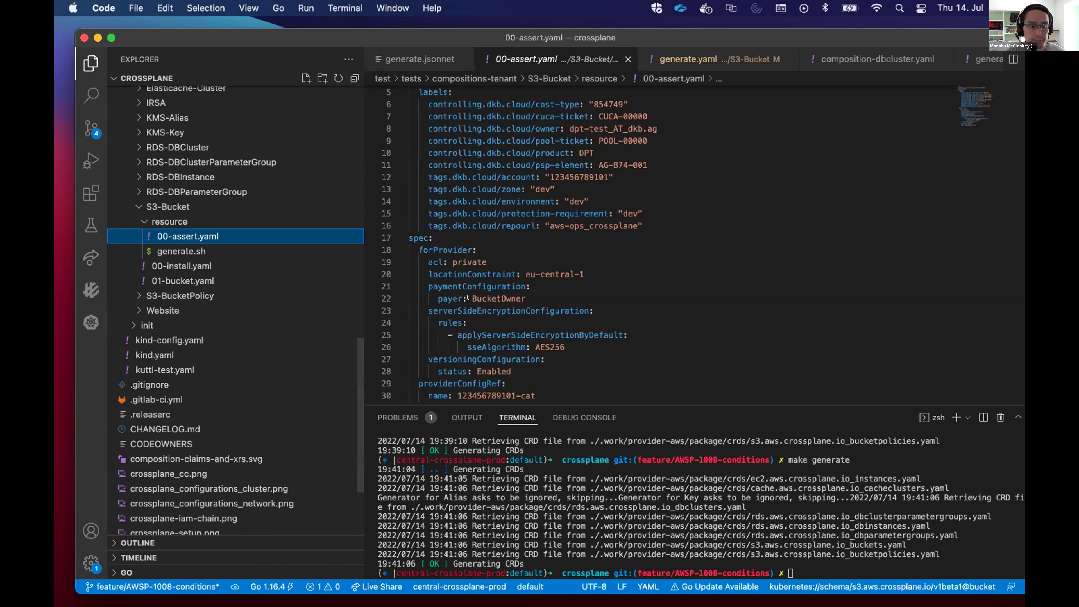
pyautogui.moveTo(428, 104); pyautogui.dragTo(643, 214)
# Switch between functions.jsonnet and generate.jsonnet in the Explorer to locate the label definitions.
pyautogui.scroll(-2, 180, 265)
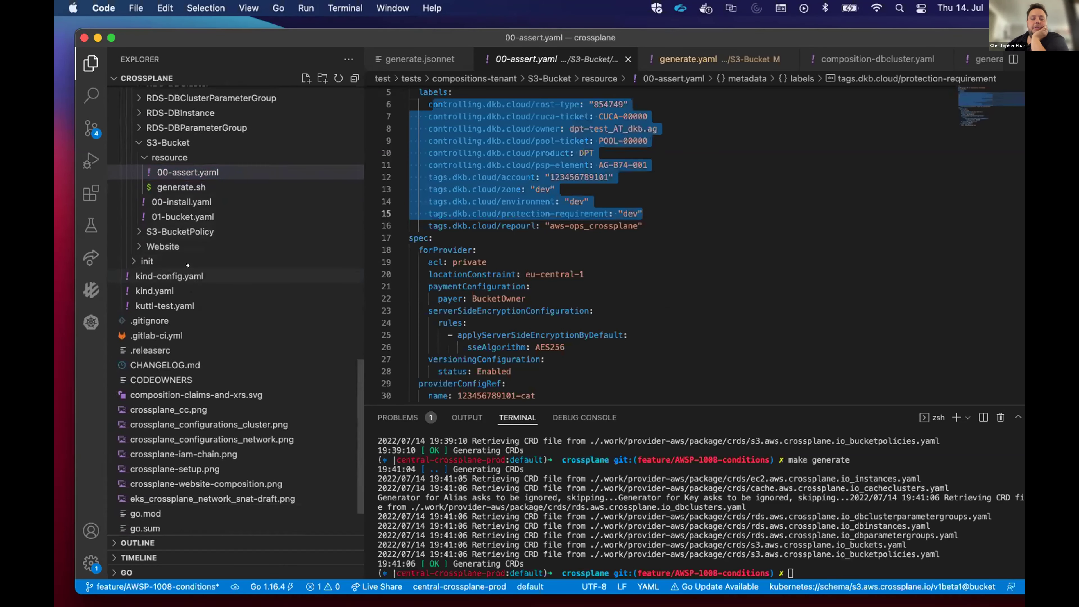
pyautogui.scroll(10, 183, 265)
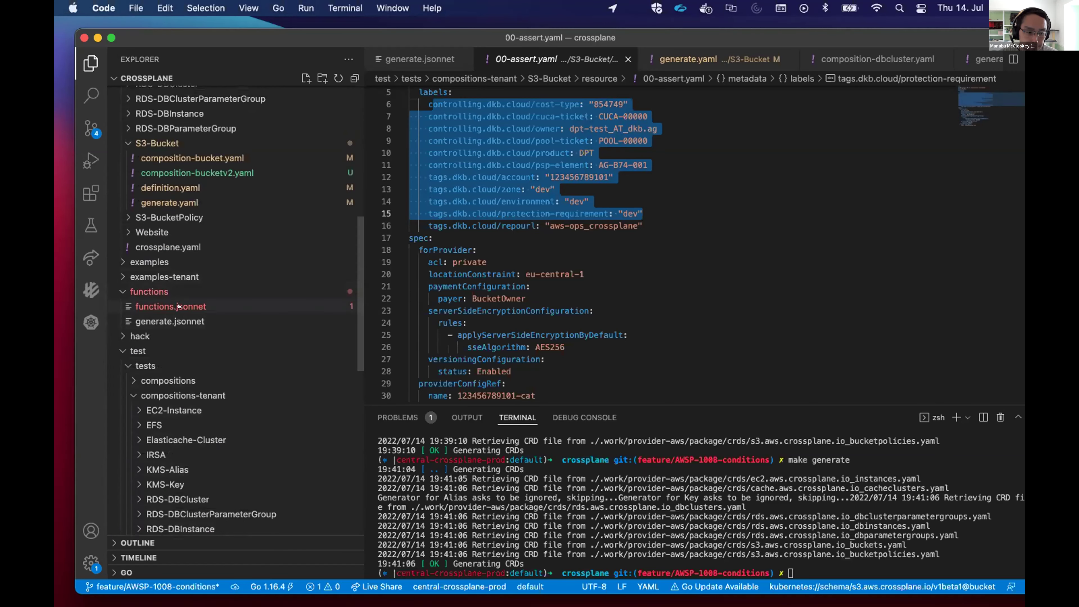
pyautogui.click(189, 307)
pyautogui.click(190, 319)
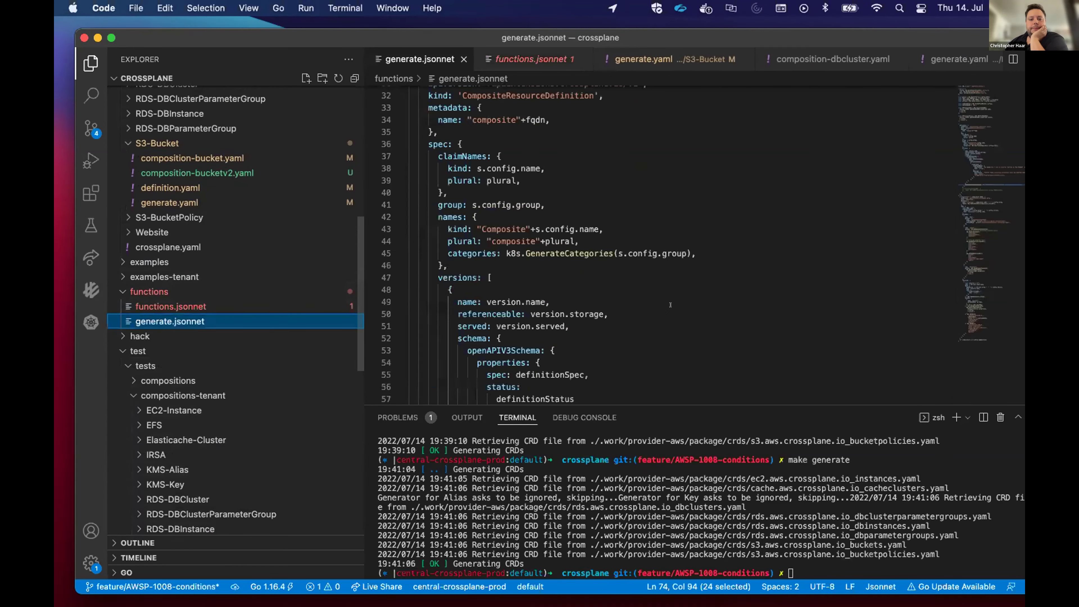
pyautogui.scroll(15, 563, 296)
pyautogui.scroll(5, 157, 371)
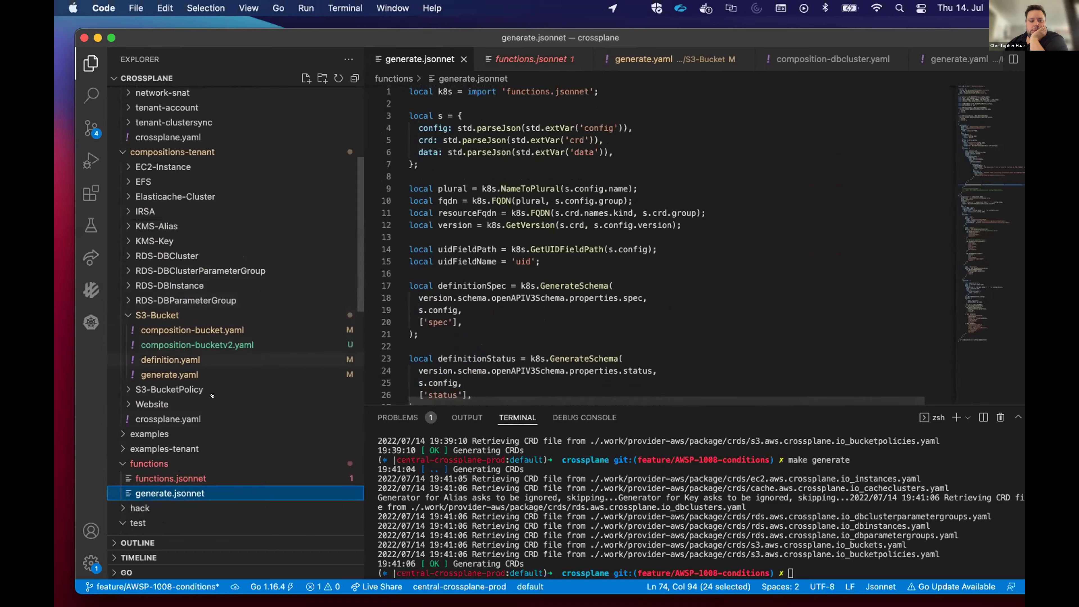
pyautogui.scroll(-4, 157, 372)
pyautogui.click(166, 336)
pyautogui.scroll(-15, 661, 241)
pyautogui.scroll(-20, 661, 242)
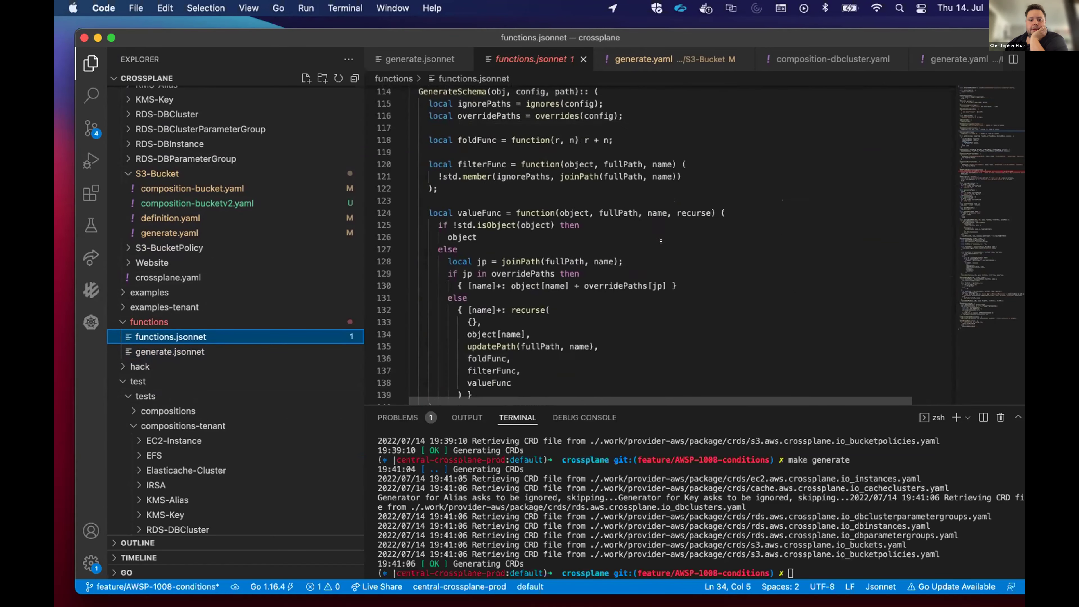
pyautogui.scroll(20, 660, 242)
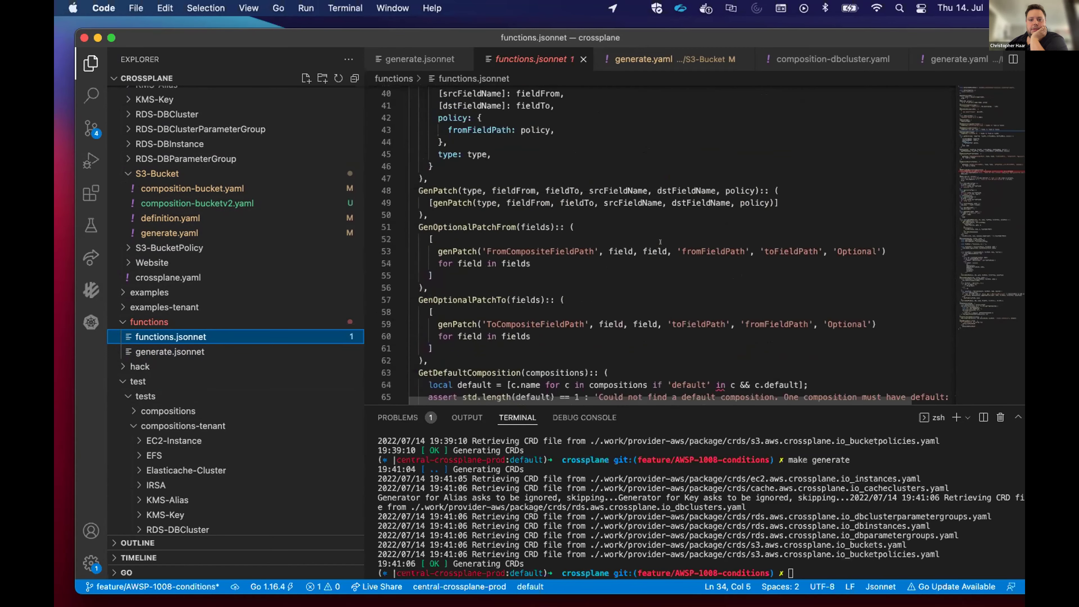
pyautogui.scroll(8, 254, 297)
pyautogui.scroll(-3, 255, 297)
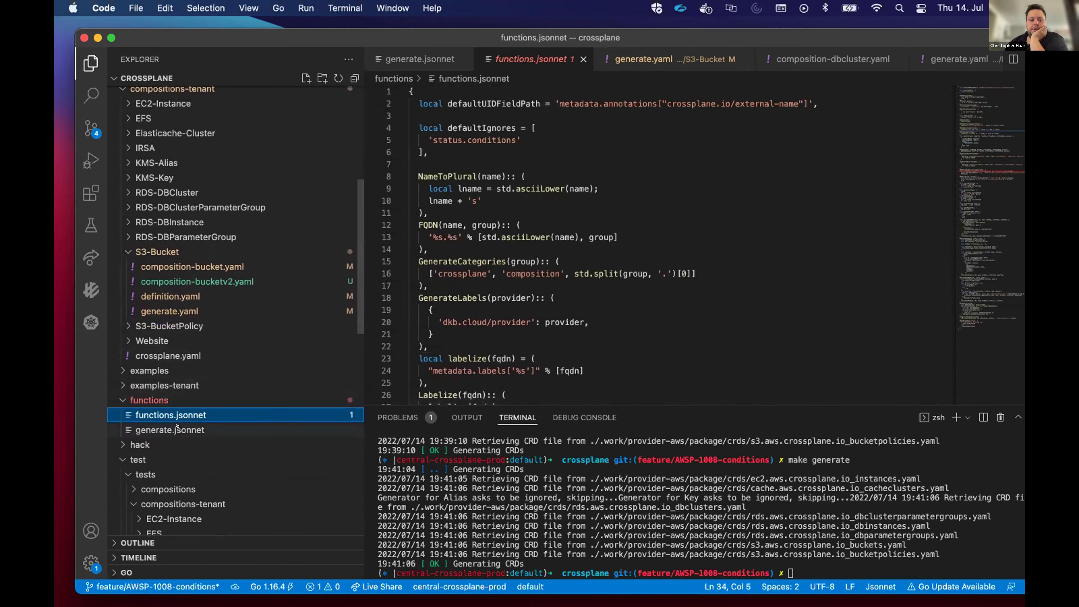
# In functions/generate.jsonnet, mark the controlling labels and the generic labels 'account' through 'repourl'.
pyautogui.click(170, 431)
pyautogui.scroll(-20, 512, 339)
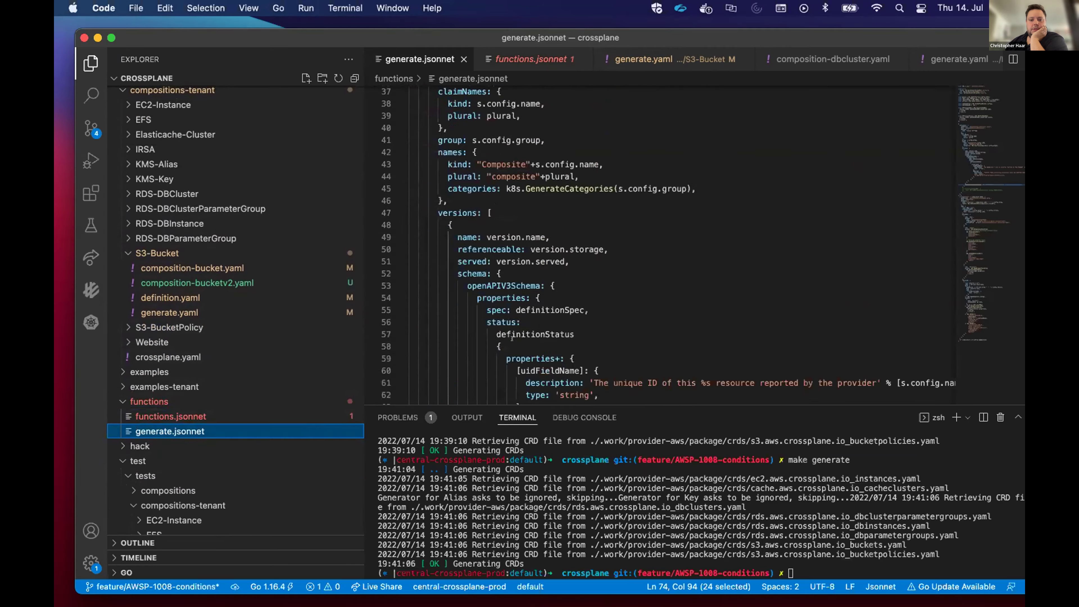
pyautogui.scroll(-7, 512, 338)
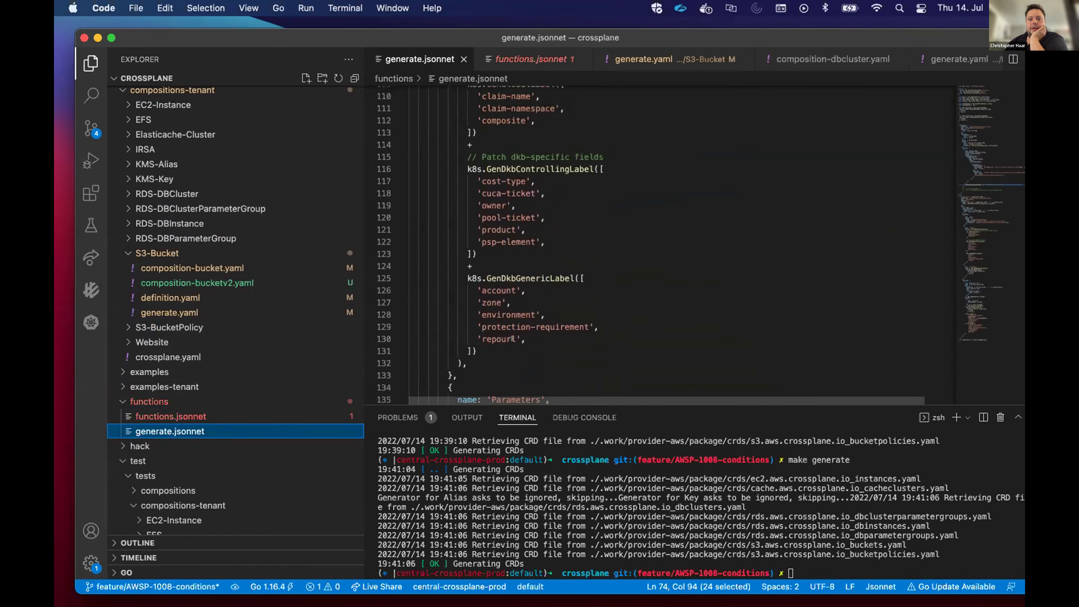
pyautogui.click(562, 240)
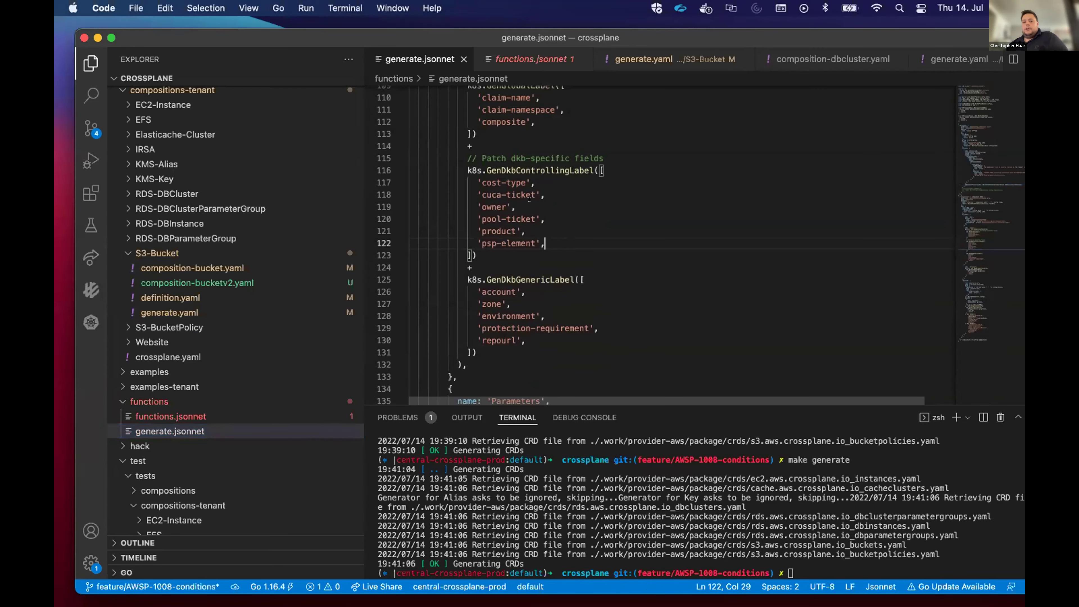
pyautogui.moveTo(469, 178); pyautogui.dragTo(526, 231)
pyautogui.moveTo(478, 292); pyautogui.dragTo(554, 338)
pyautogui.click(554, 338)
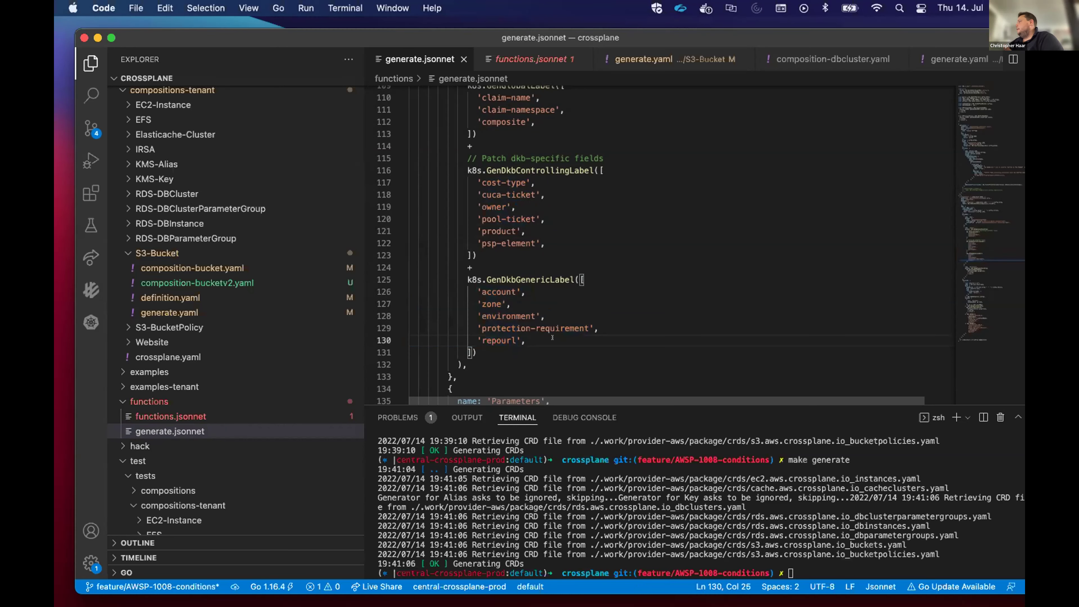
pyautogui.click(546, 244)
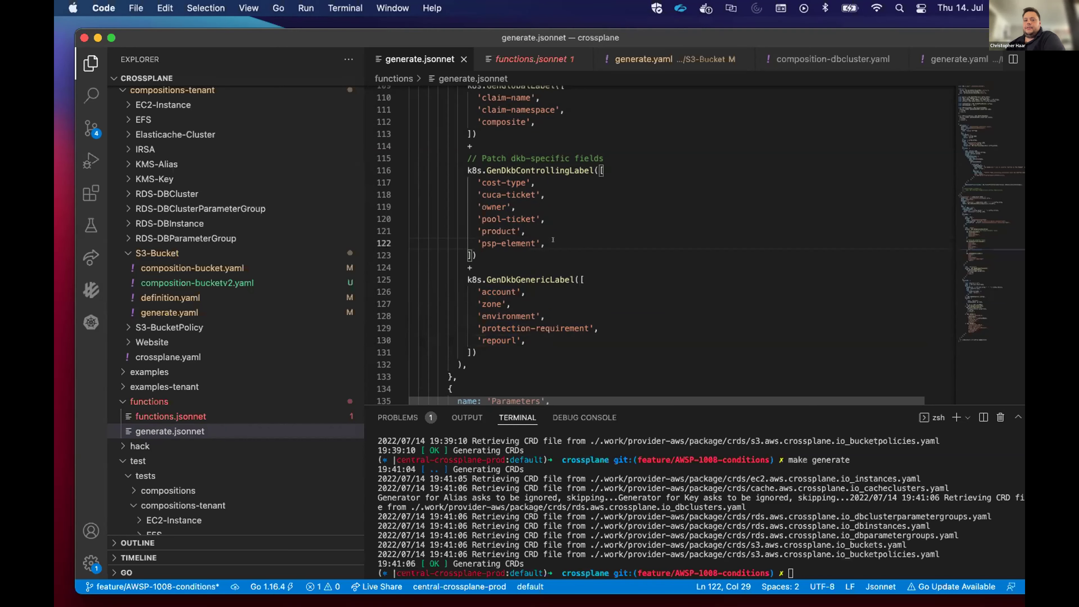
# Add 'crossplane-community' after 'psp-element' in the controlling labels and save.
pyautogui.press('Return')
pyautogui.write("'")
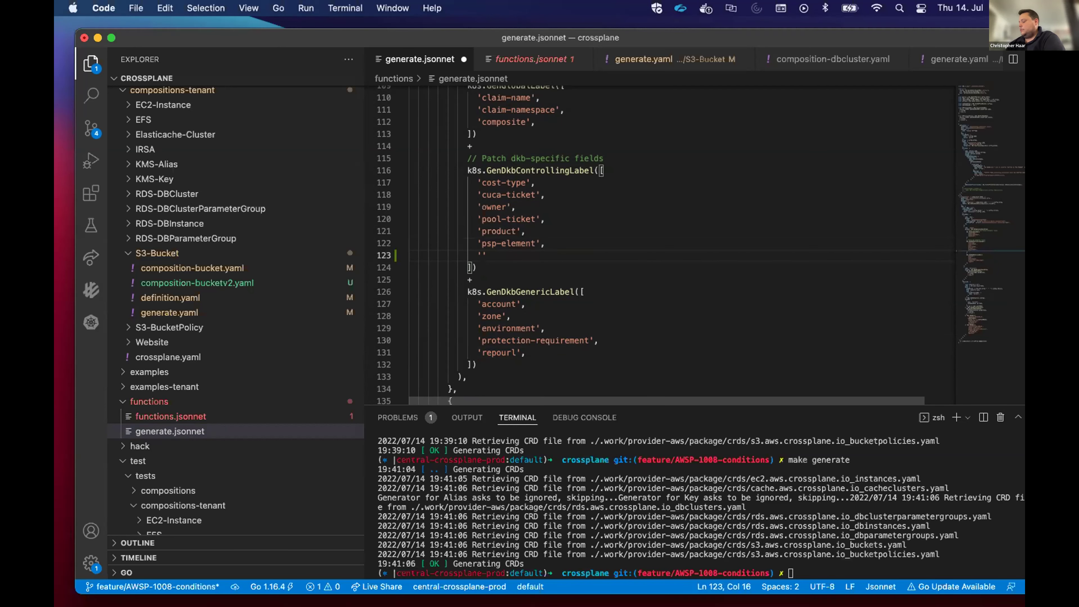
pyautogui.write('crossplane-commu')
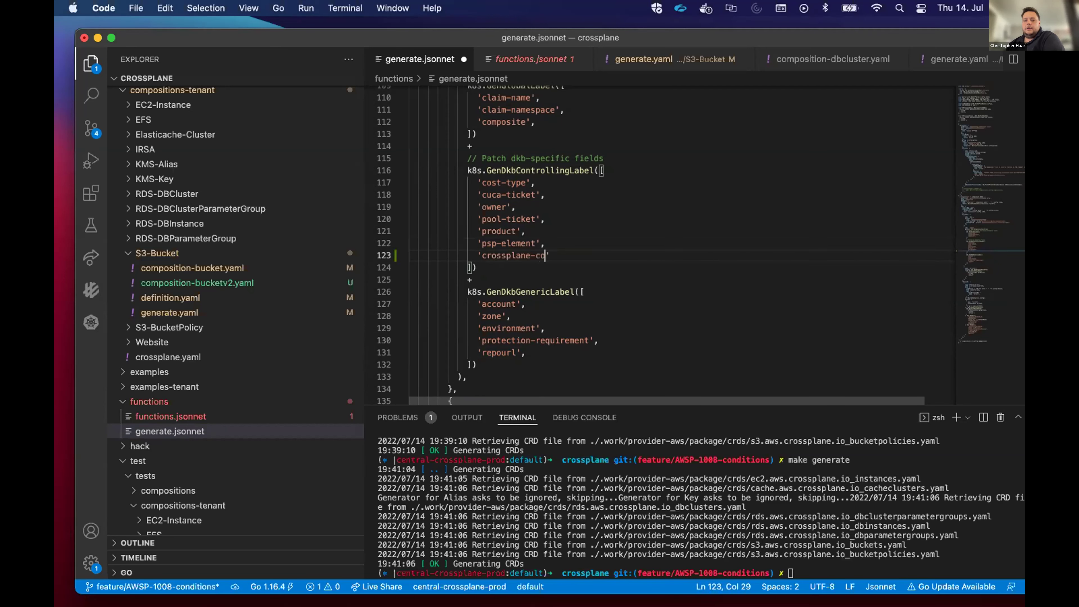
pyautogui.write("nity',")
pyautogui.press('super+s')
# Rerun make generate in the terminal to regenerate the CRDs.
pyautogui.click(715, 489)
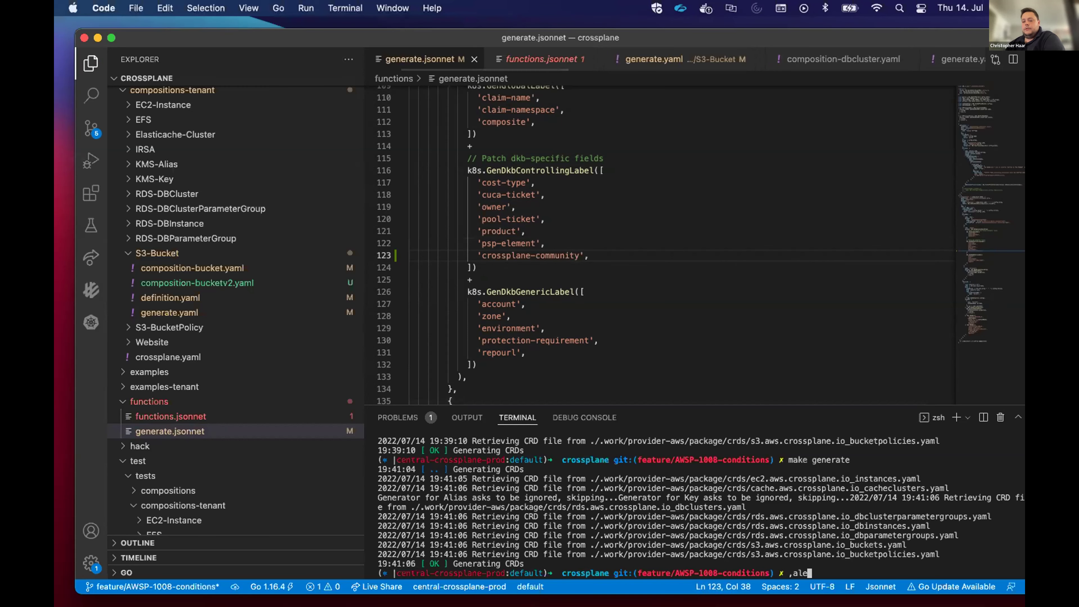
pyautogui.write(',')
pyautogui.press('BackSpace')
pyautogui.write('make genra')
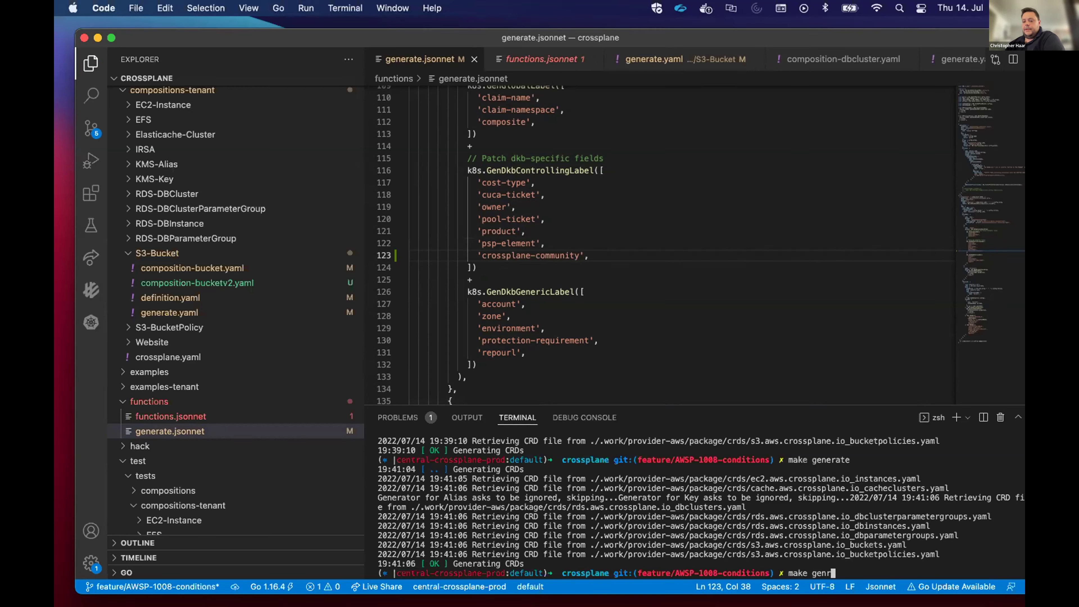
pyautogui.press('BackSpace')
pyautogui.press('BackSpace')
pyautogui.write('erate')
pyautogui.press('Return')
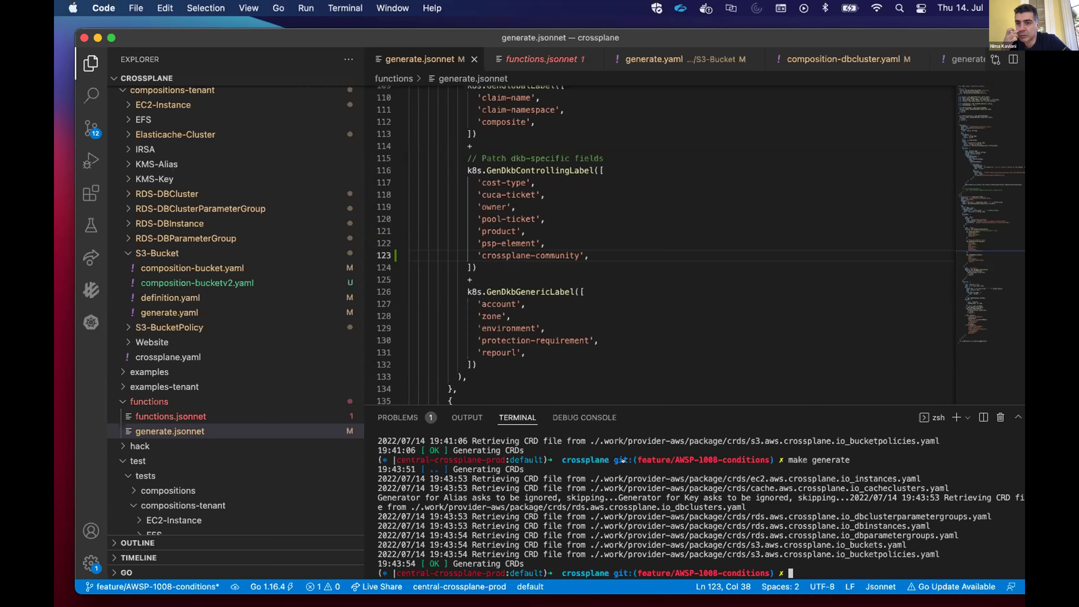
# Review the S3-Bucket generate.yaml listing the bucket and bucketv2 compositions.
pyautogui.scroll(-10, 252, 397)
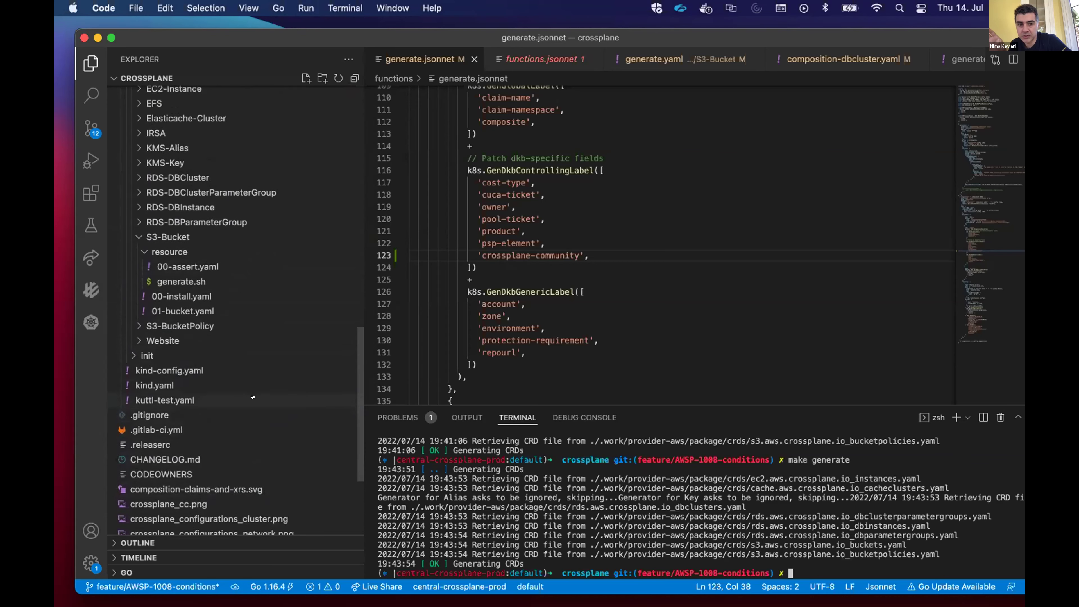
pyautogui.scroll(10, 252, 397)
pyautogui.scroll(1, 253, 396)
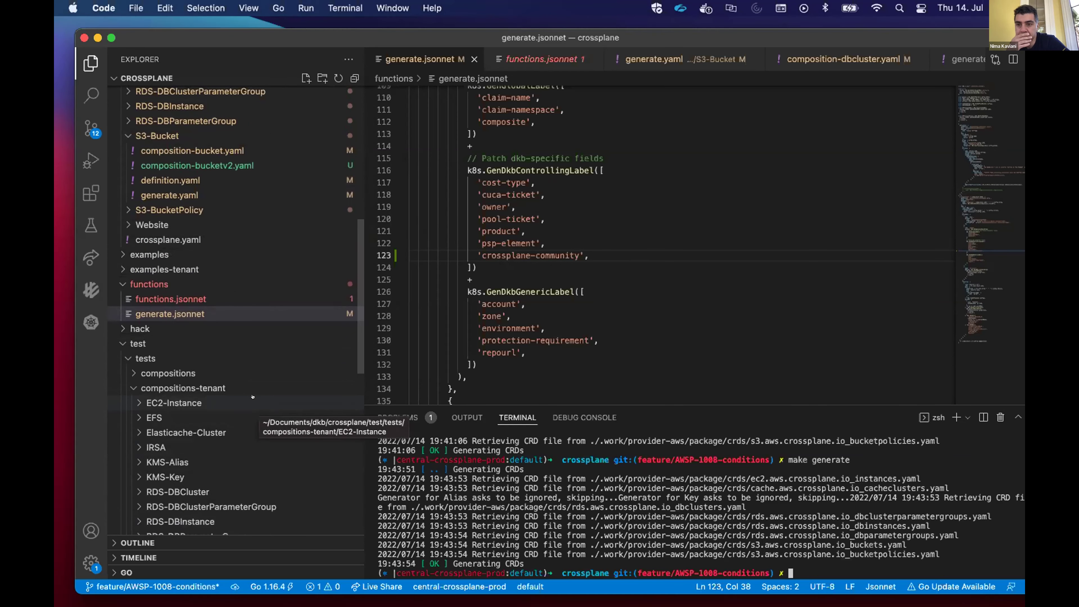
pyautogui.scroll(3, 252, 397)
pyautogui.scroll(-10, 252, 397)
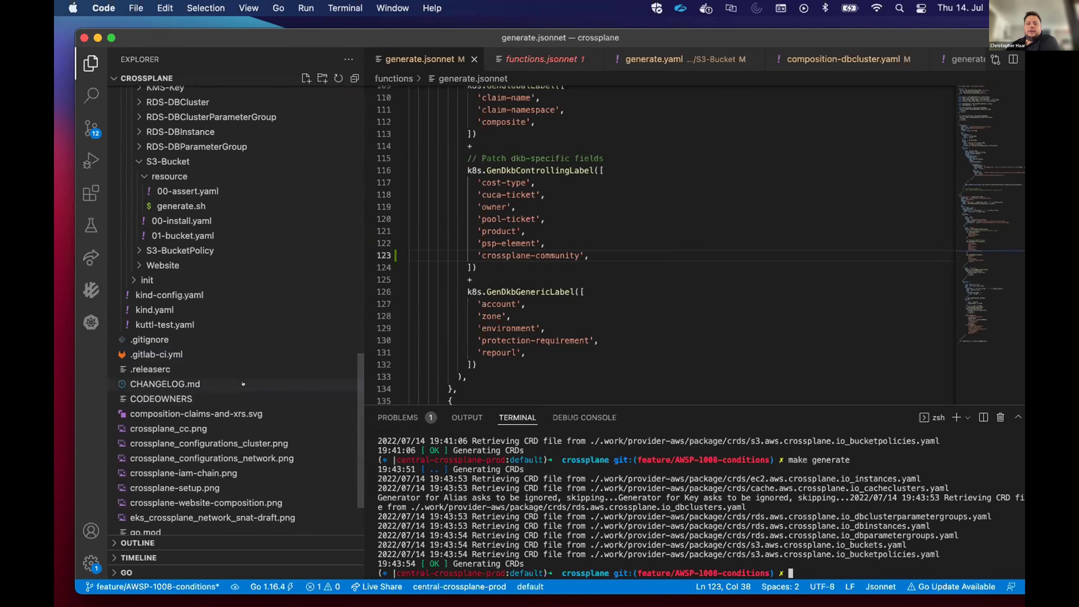
pyautogui.scroll(10, 244, 384)
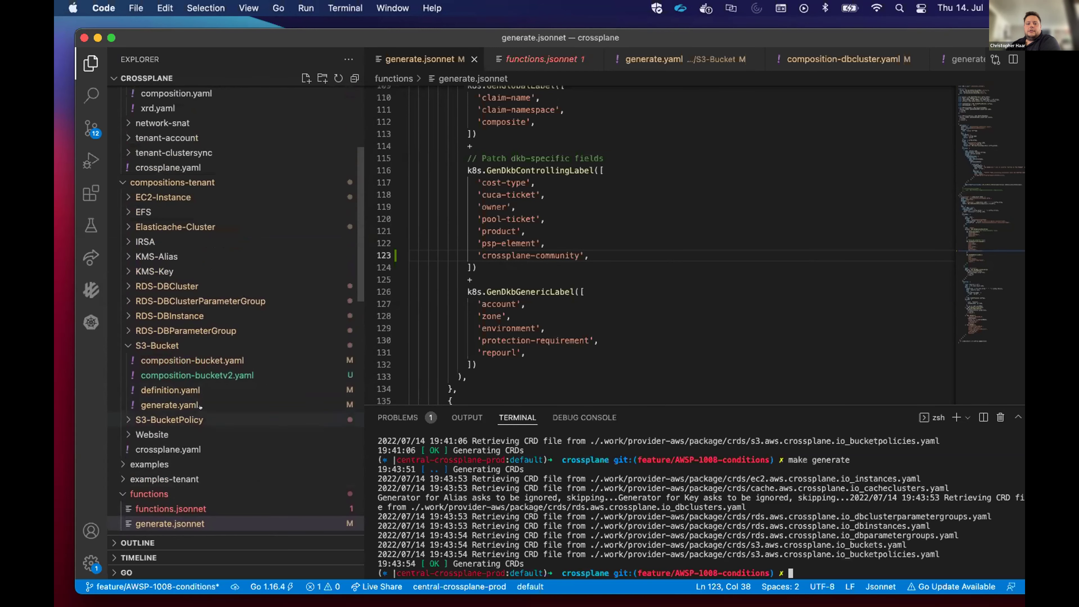
pyautogui.click(190, 405)
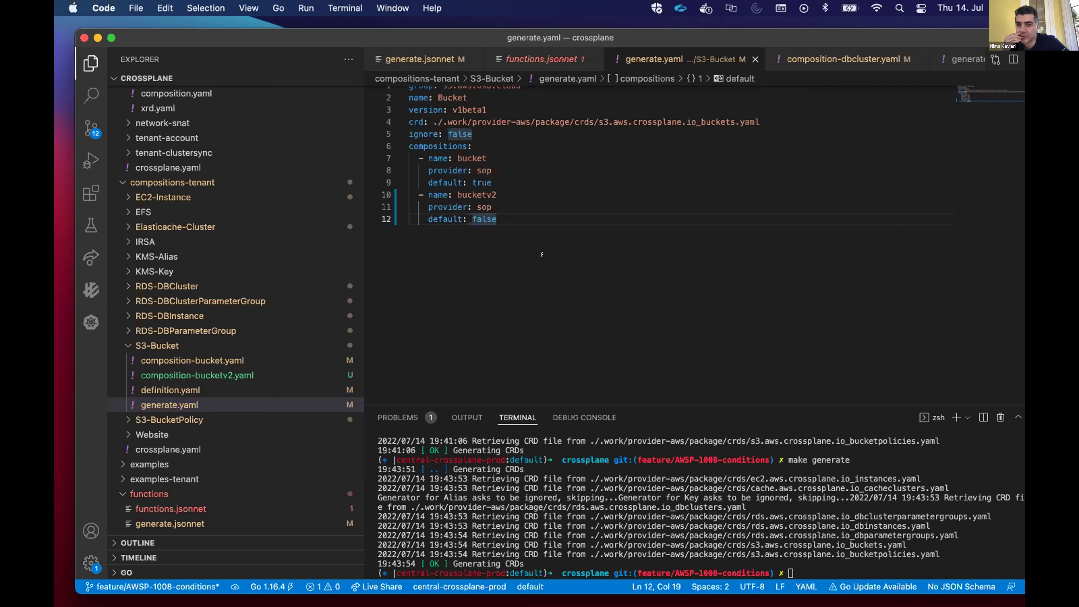
pyautogui.scroll(-10, 145, 482)
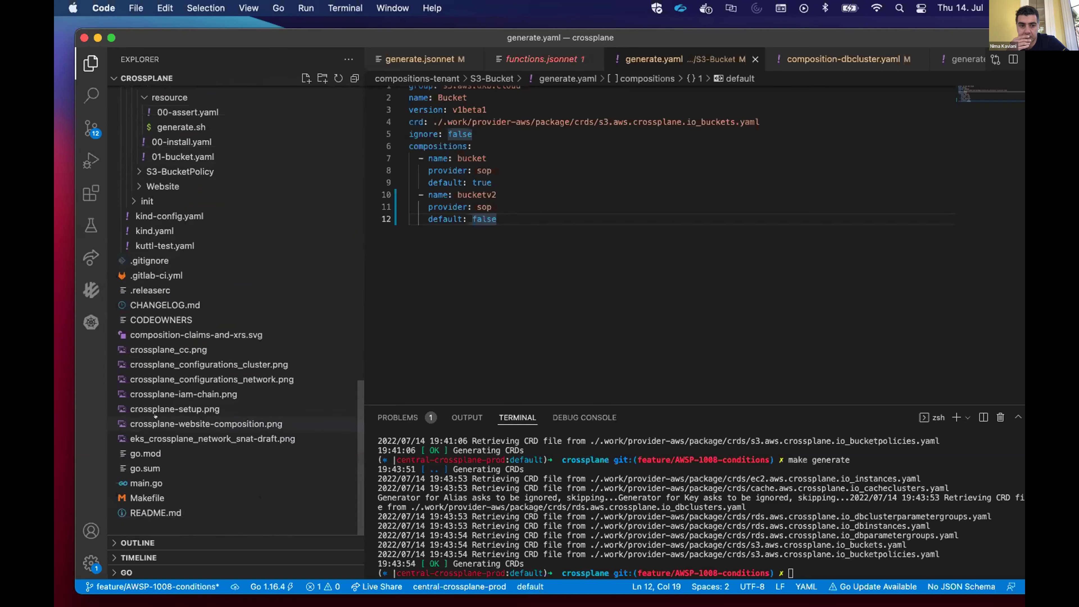
# Open the project Makefile and select, then clear, its PROVIDER_VERSION value v0.26.1.
pyautogui.click(146, 498)
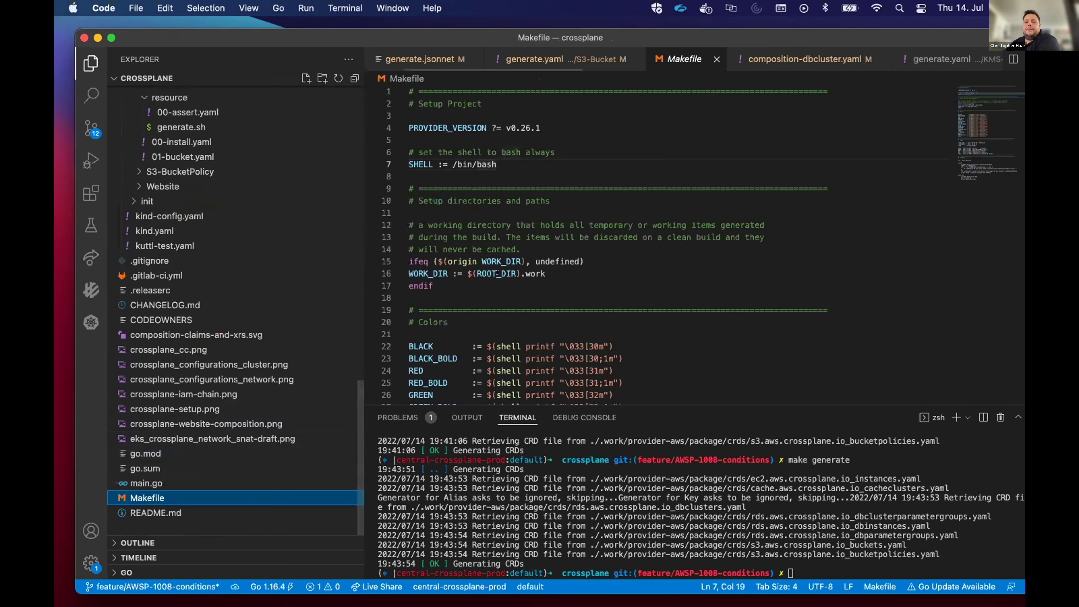
pyautogui.click(508, 128)
pyautogui.hotkey('shift', 'End')
pyautogui.click(586, 124)
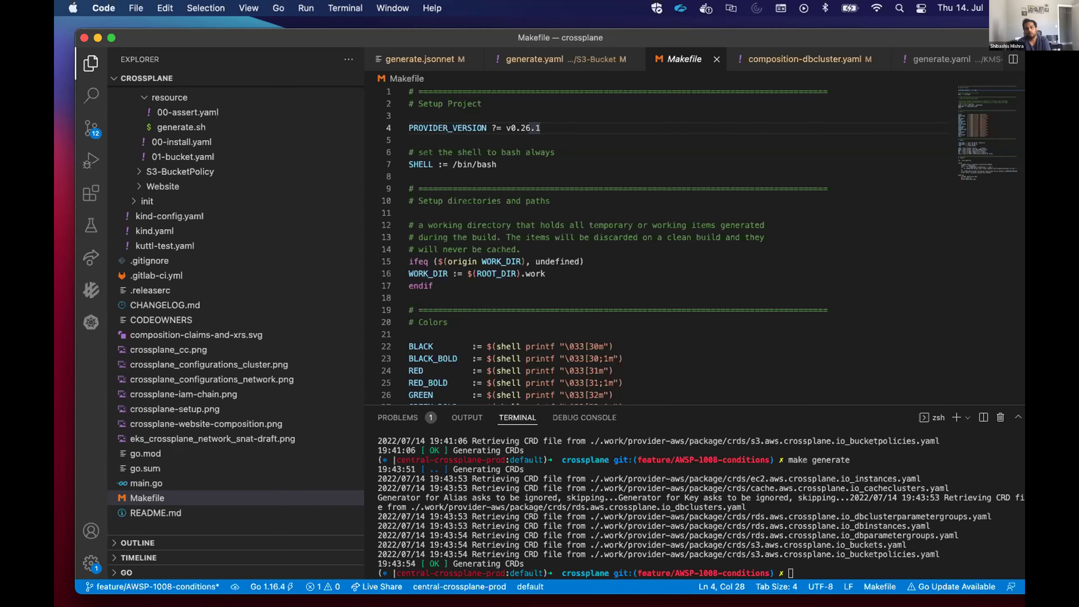
pyautogui.scroll(10, 232, 328)
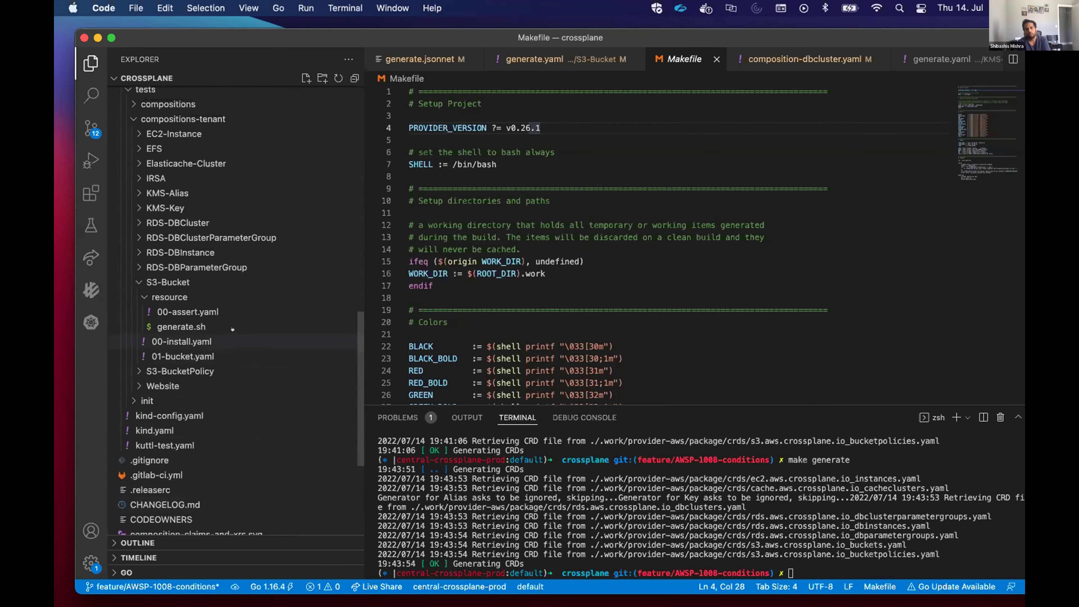
pyautogui.scroll(8, 233, 329)
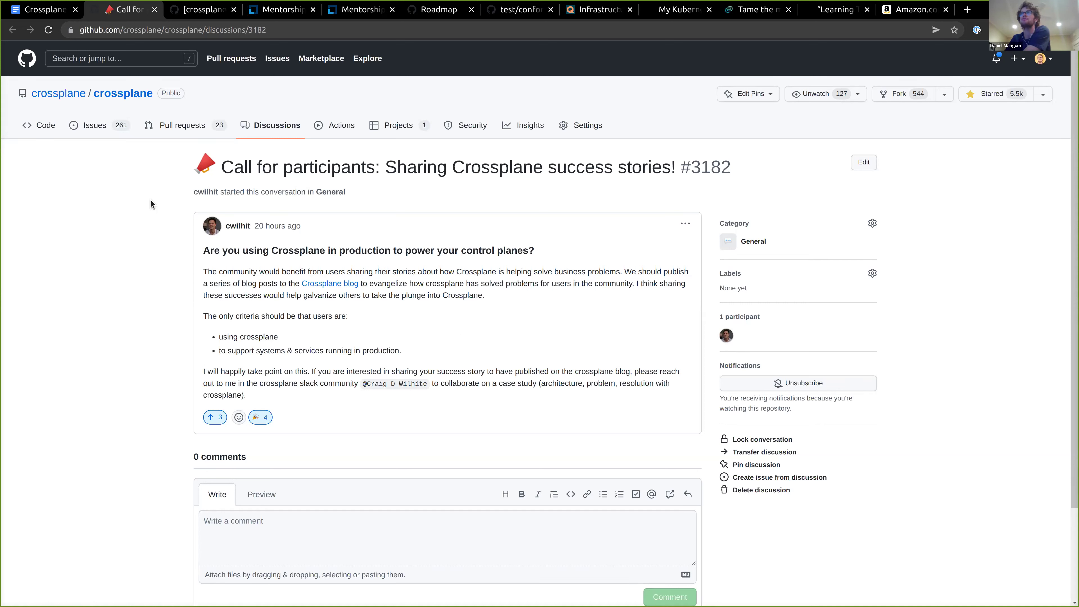
# Go from discussion #3182 to the crossplane repository's Discussions list.
pyautogui.click(285, 123)
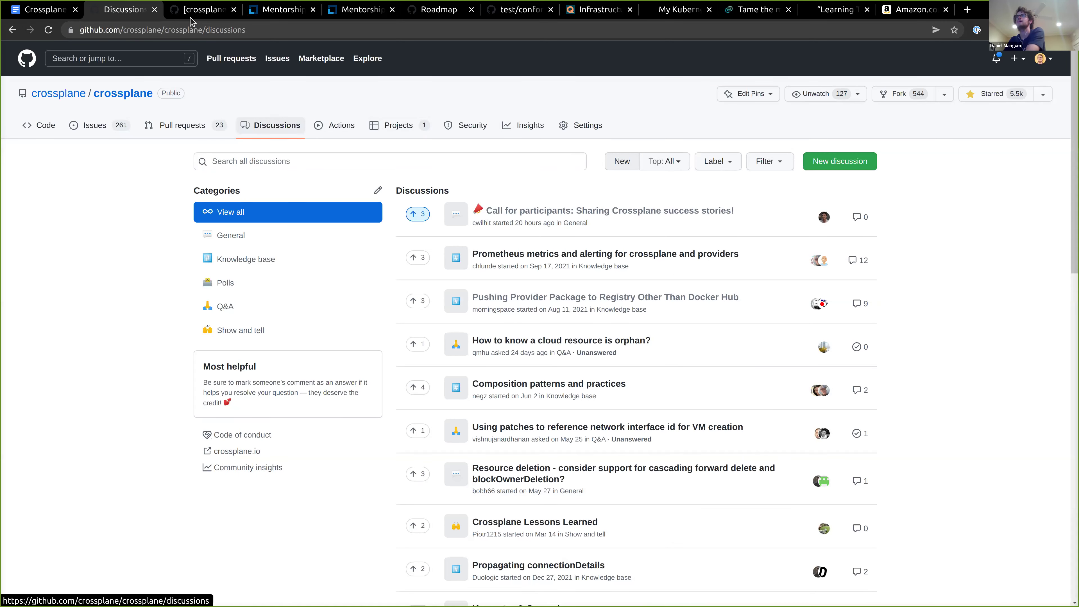
# In the agenda, accept the issue 3139 link and open the provider-jet-aws PR in a new tab.
pyautogui.click(38, 11)
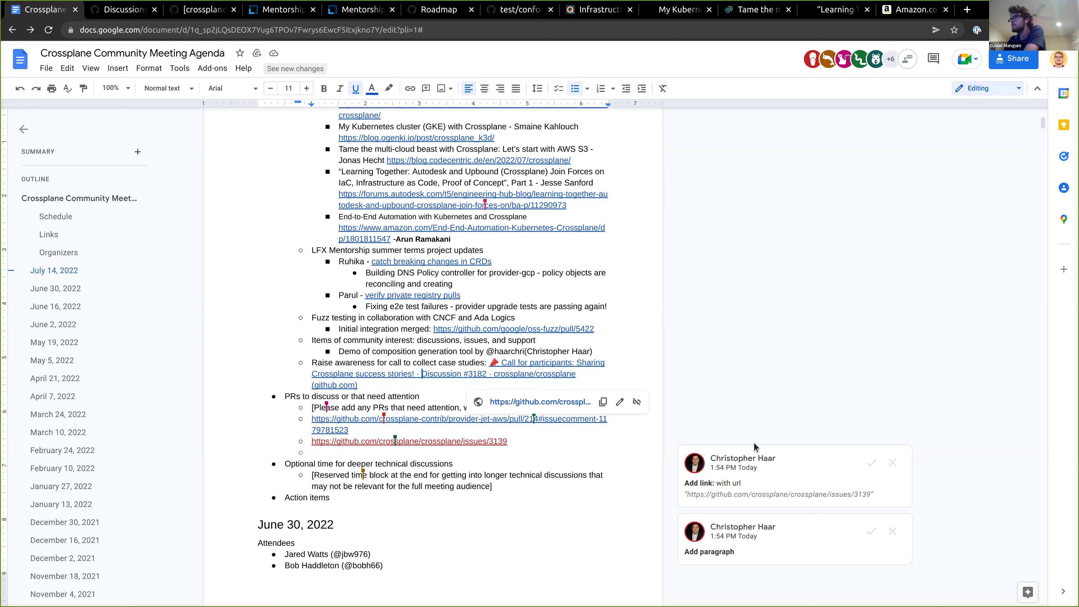
pyautogui.click(872, 464)
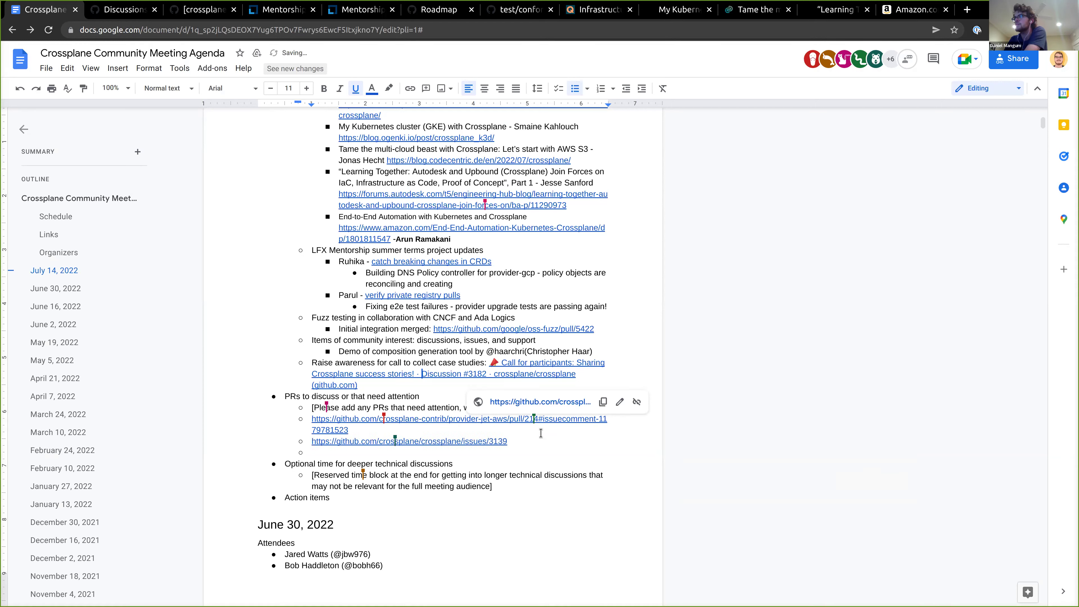
pyautogui.click(414, 420)
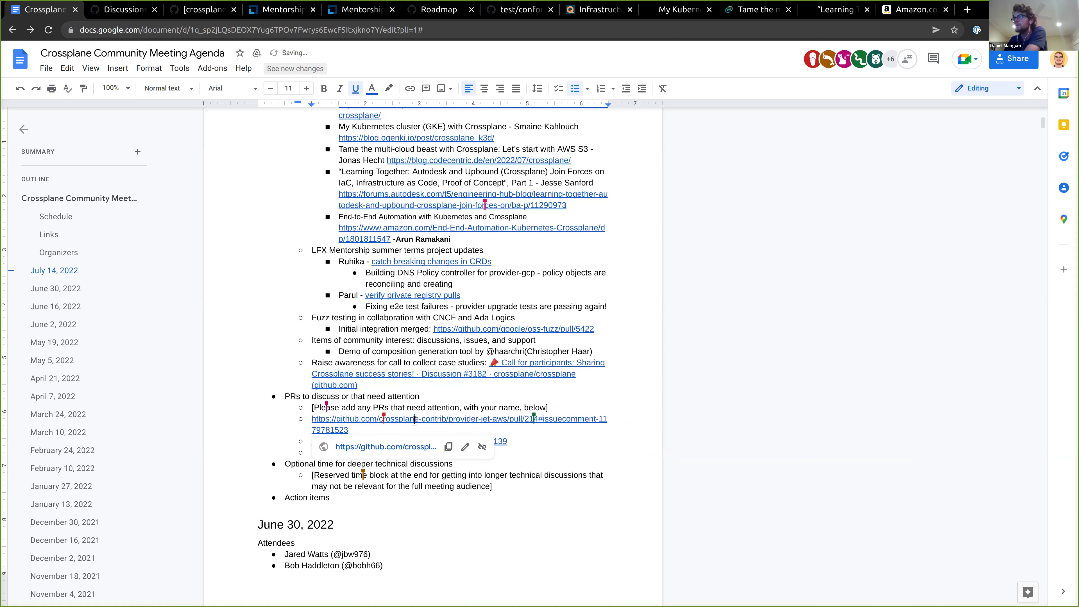
pyautogui.rightClick(408, 445)
pyautogui.click(450, 451)
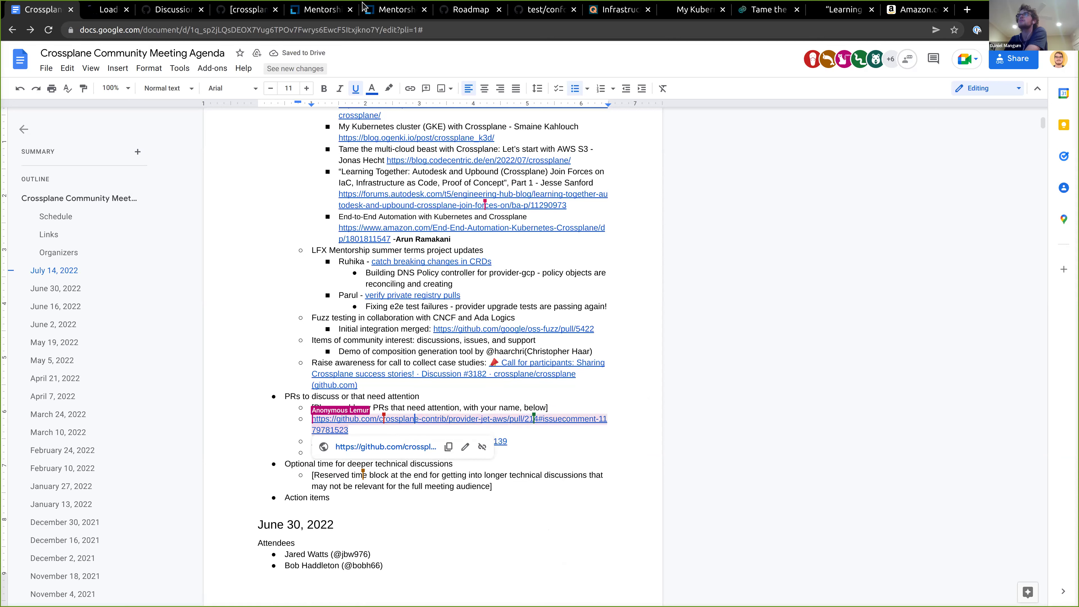
# Scroll through PR #214's comments and 7 passing checks, then back to its top.
pyautogui.click(89, 16)
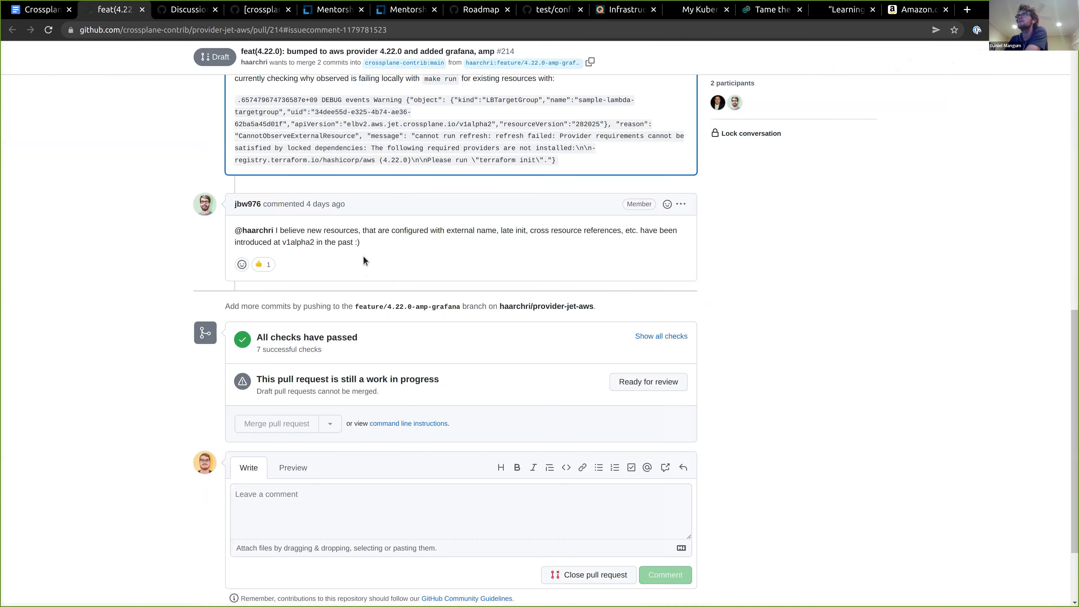
pyautogui.scroll(15, 364, 260)
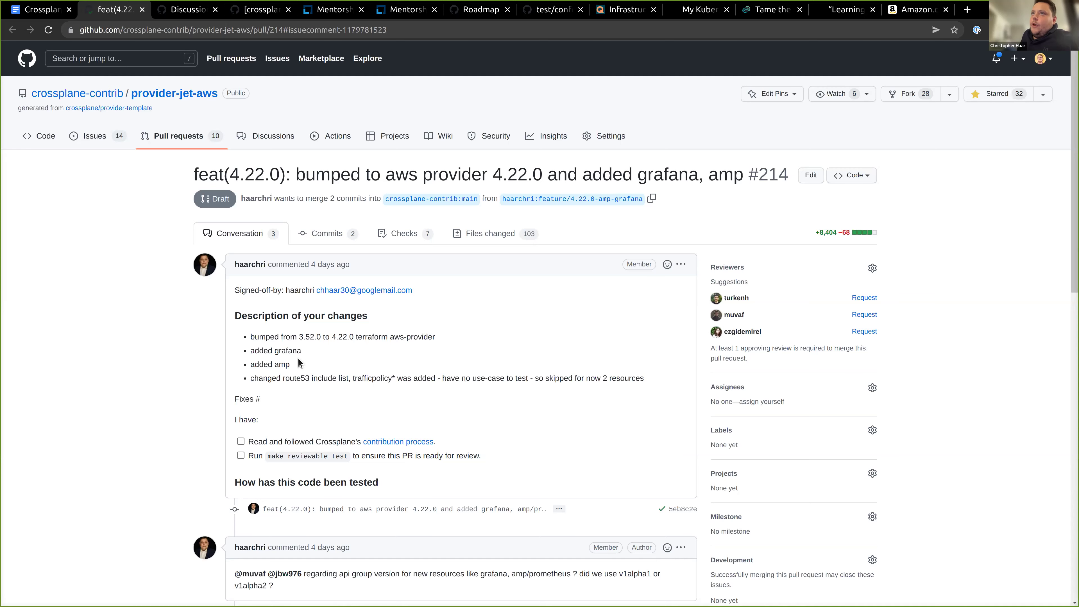
pyautogui.scroll(-5, 299, 360)
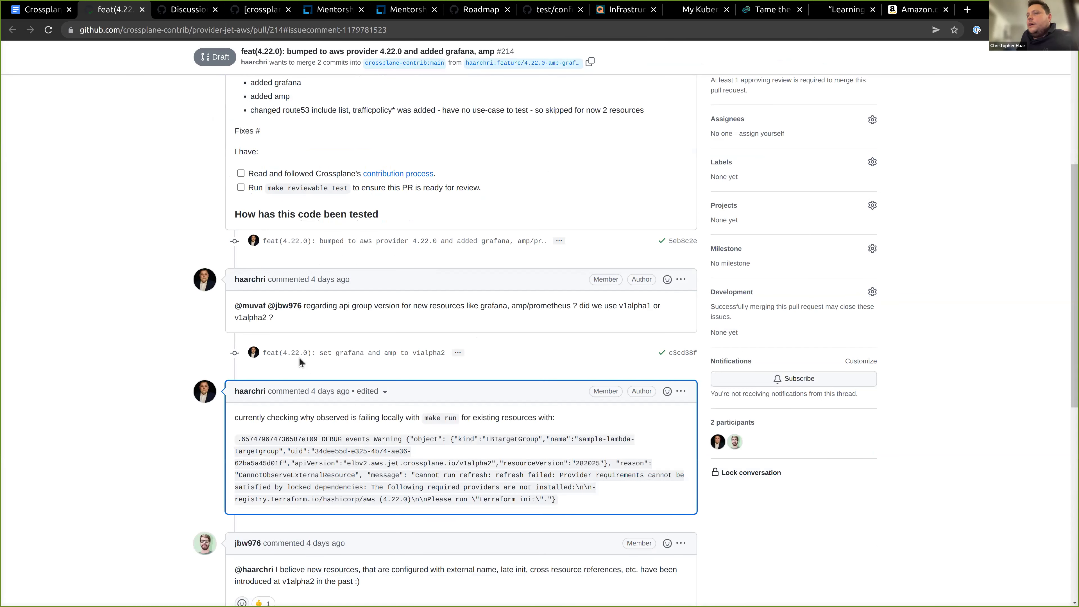
pyautogui.scroll(-1, 299, 358)
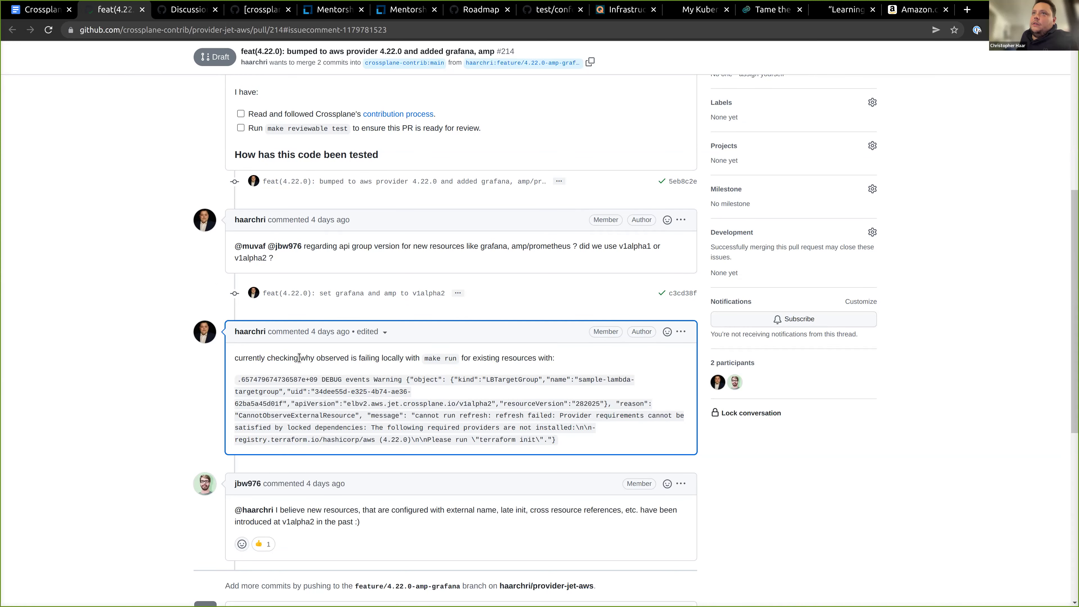
pyautogui.scroll(-2, 299, 358)
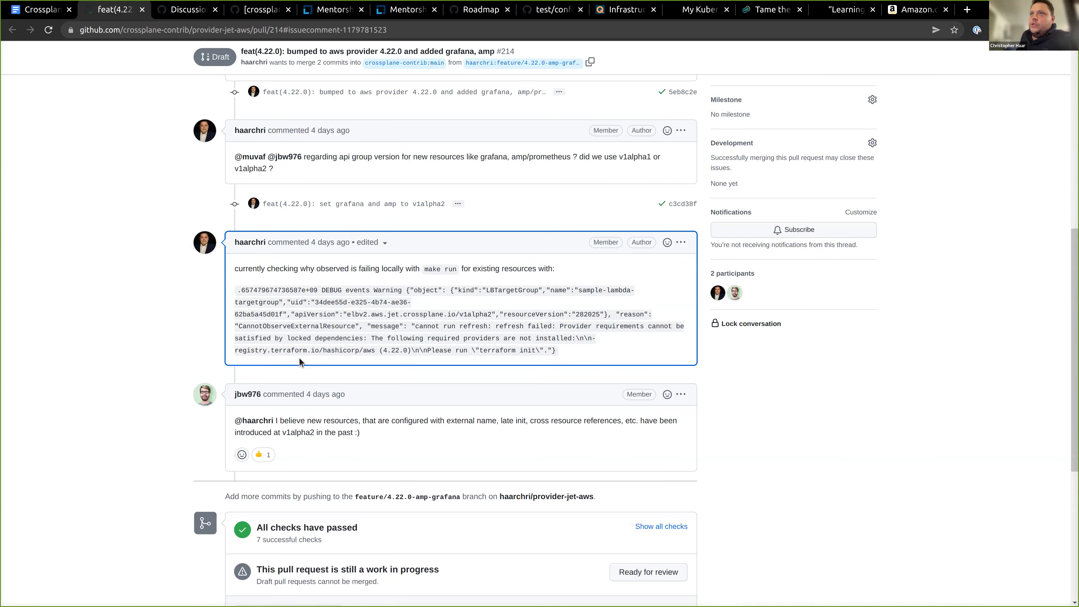
pyautogui.scroll(-2, 299, 362)
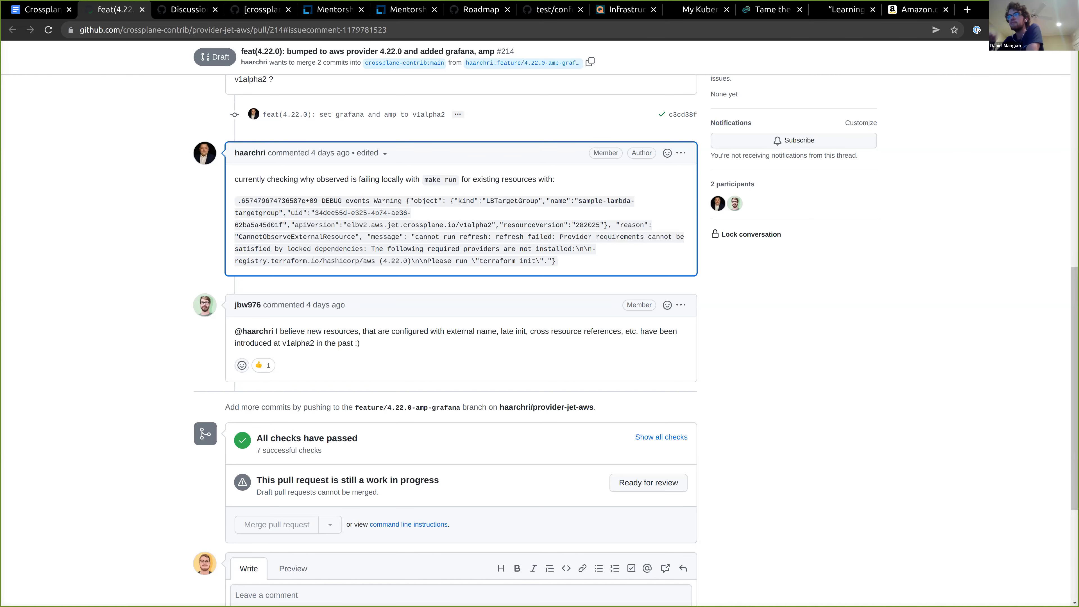
pyautogui.scroll(10, 187, 169)
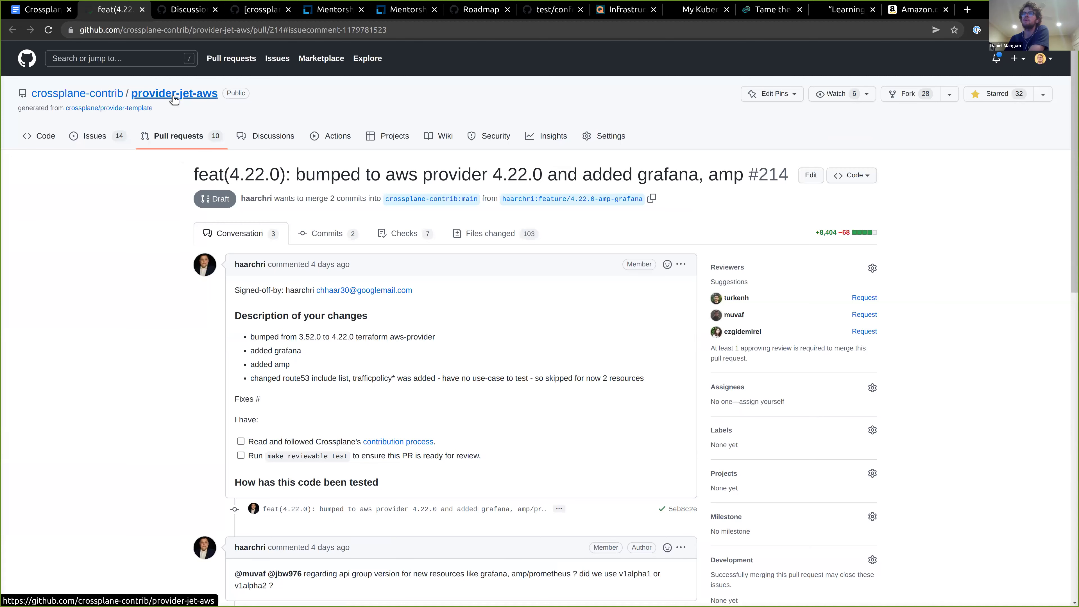
# Read the provider-jet-aws repo's cluster/images/provider-jet-aws-controller/Dockerfile.
pyautogui.click(174, 95)
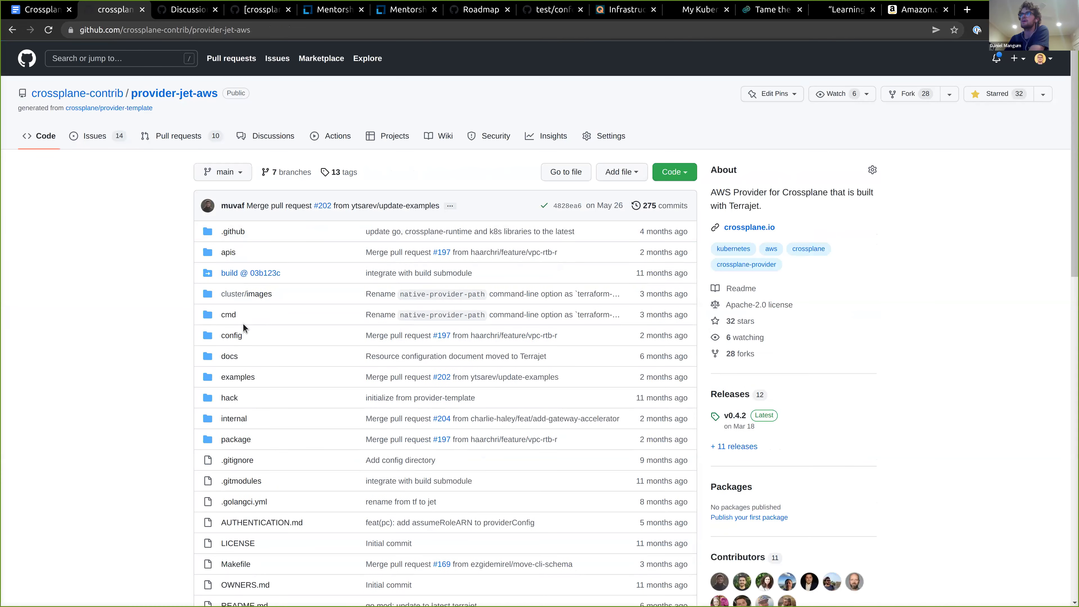
pyautogui.click(261, 295)
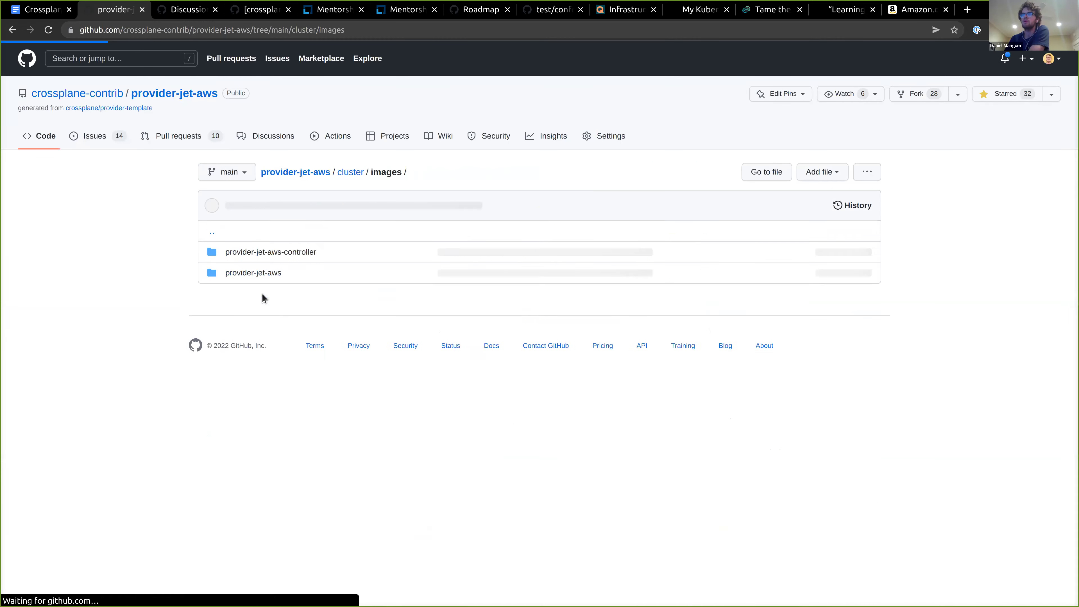
pyautogui.click(268, 254)
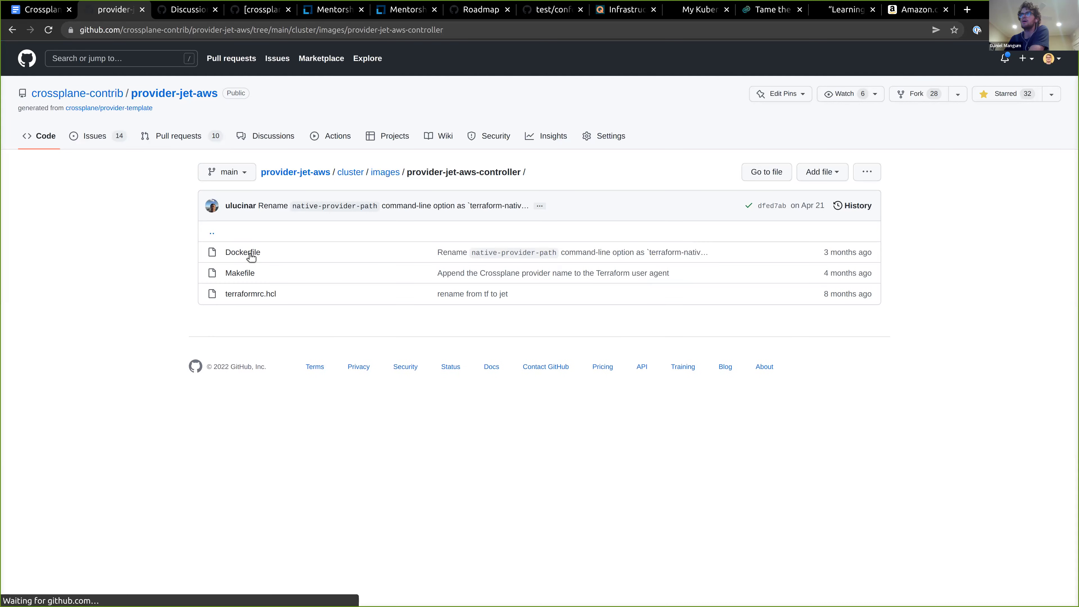
pyautogui.click(250, 255)
pyautogui.scroll(-4, 332, 338)
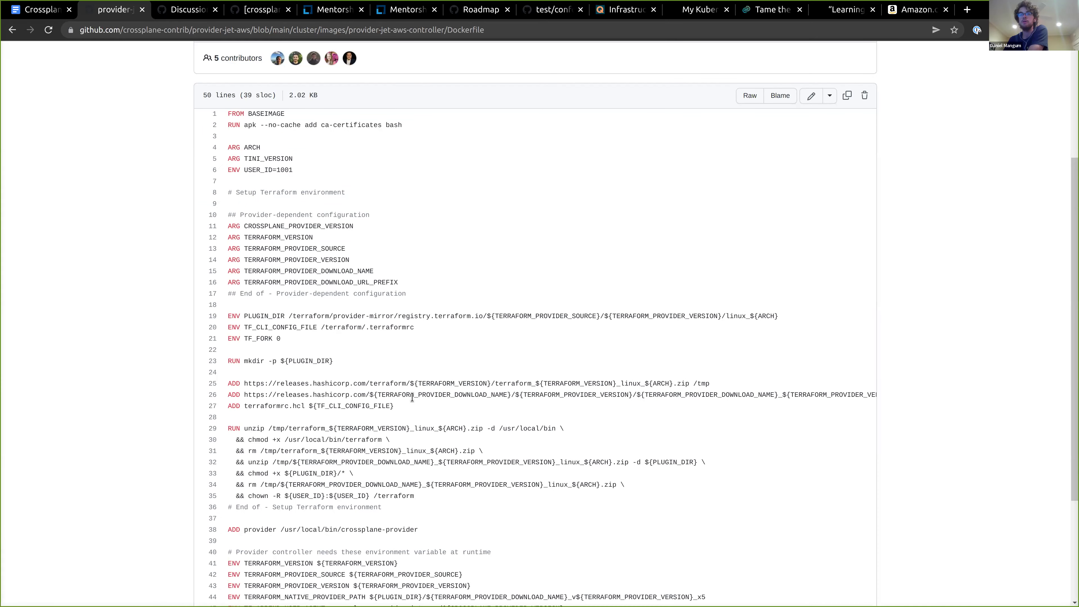
pyautogui.scroll(-4, 412, 397)
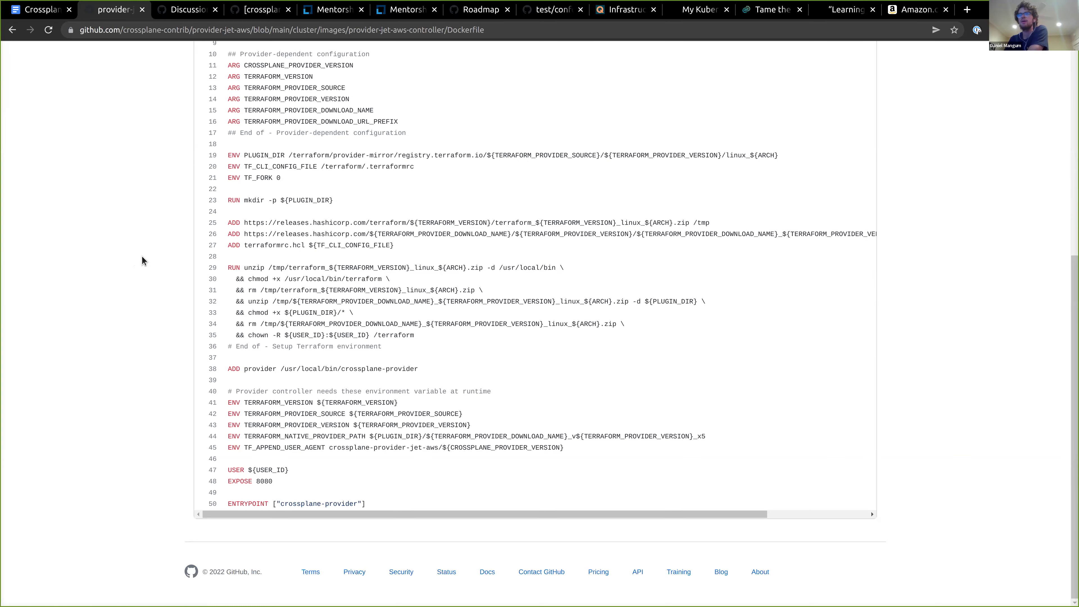
pyautogui.scroll(8, 142, 261)
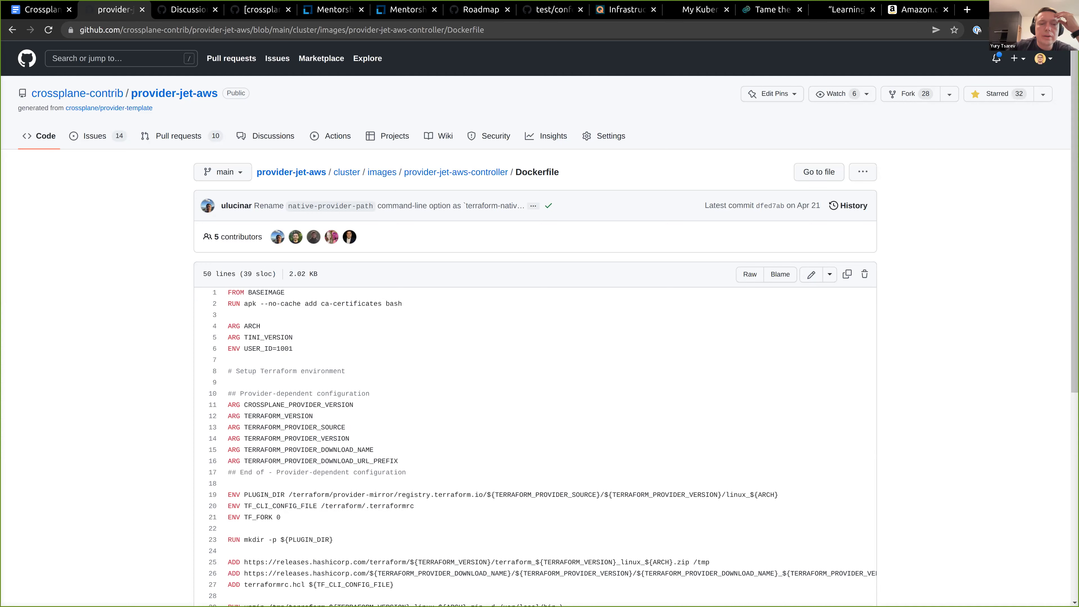
# Navigate back up through the folder listings toward the PR #214 page.
pyautogui.click(13, 30)
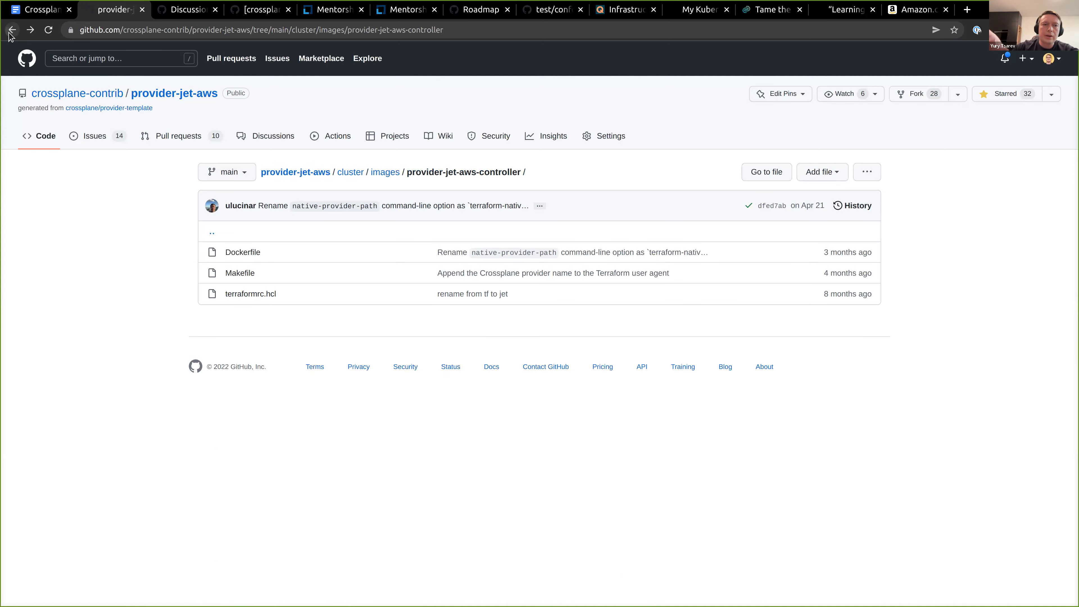
pyautogui.click(9, 33)
pyautogui.click(9, 33)
# Return to PR #214, then open the agenda's issue 3139 link in a new tab.
pyautogui.click(11, 32)
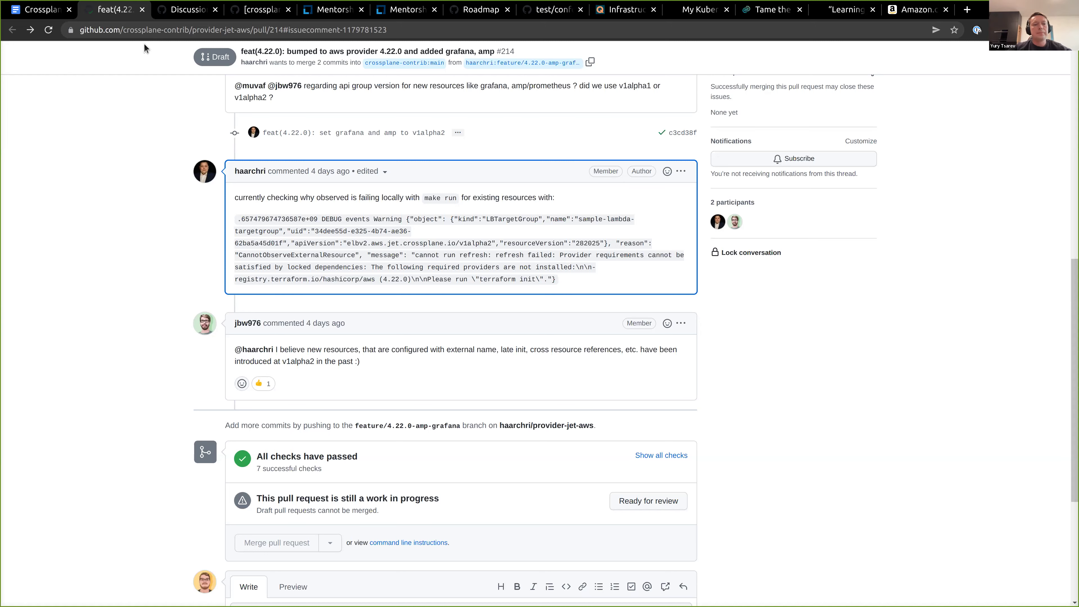
pyautogui.click(49, 12)
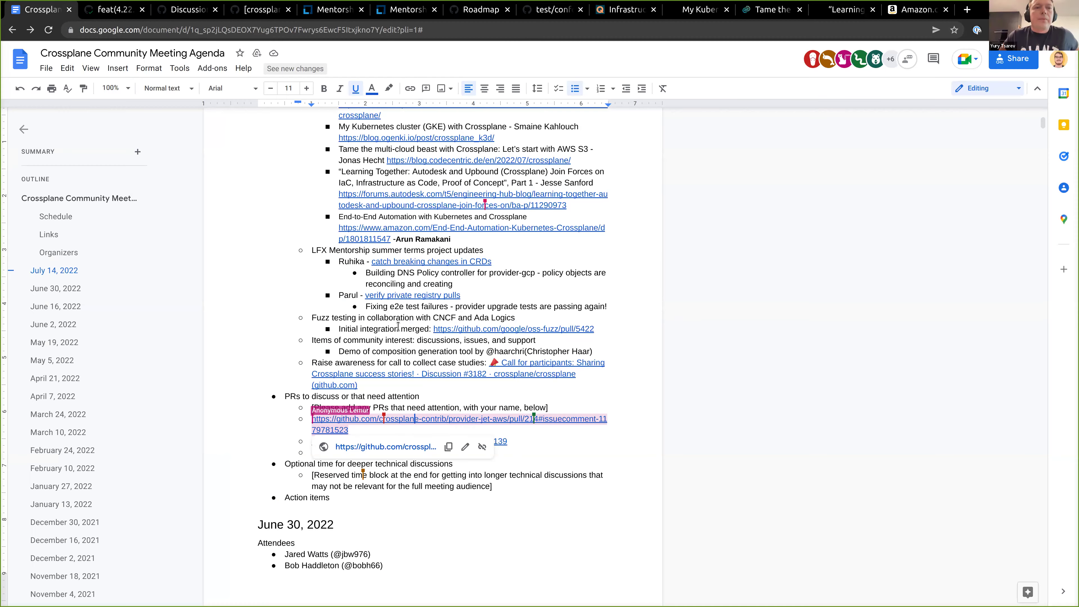
pyautogui.click(496, 442)
pyautogui.rightClick(401, 458)
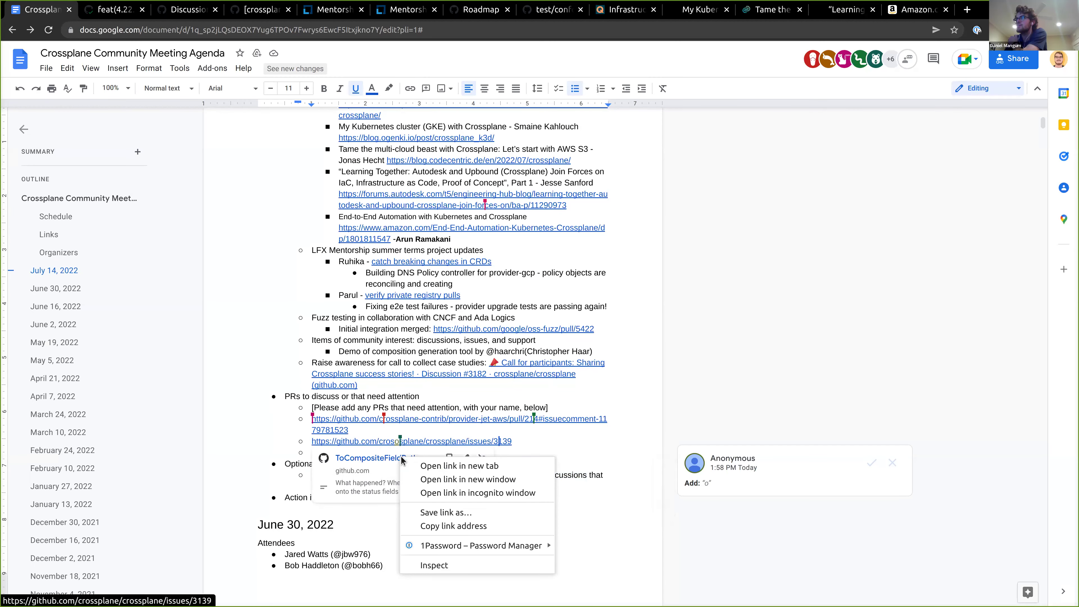
pyautogui.click(425, 466)
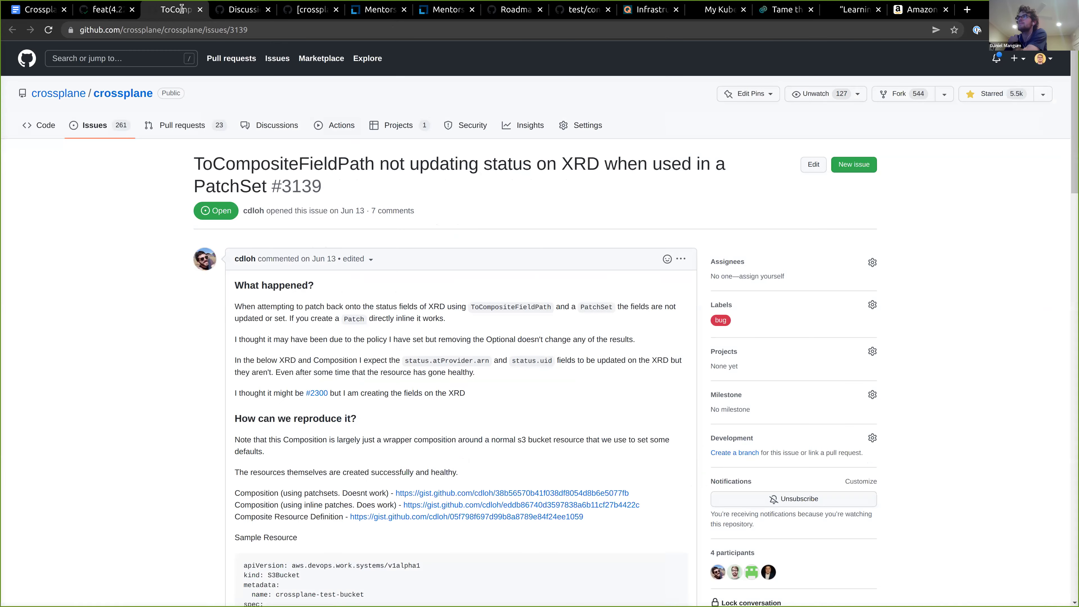
pyautogui.click(183, 10)
pyautogui.scroll(-1, 504, 176)
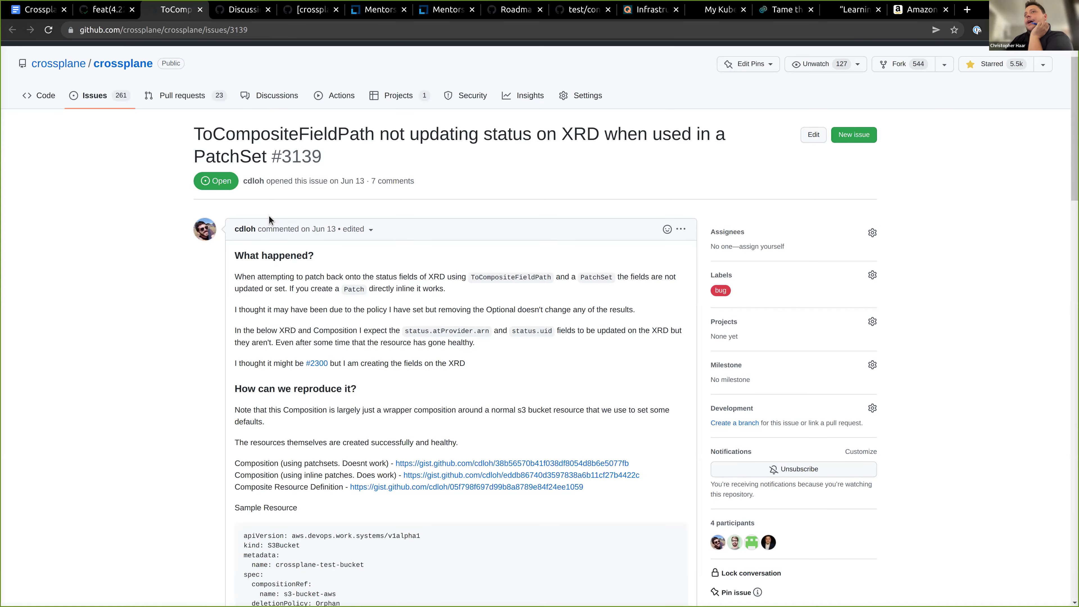
pyautogui.scroll(-4, 326, 264)
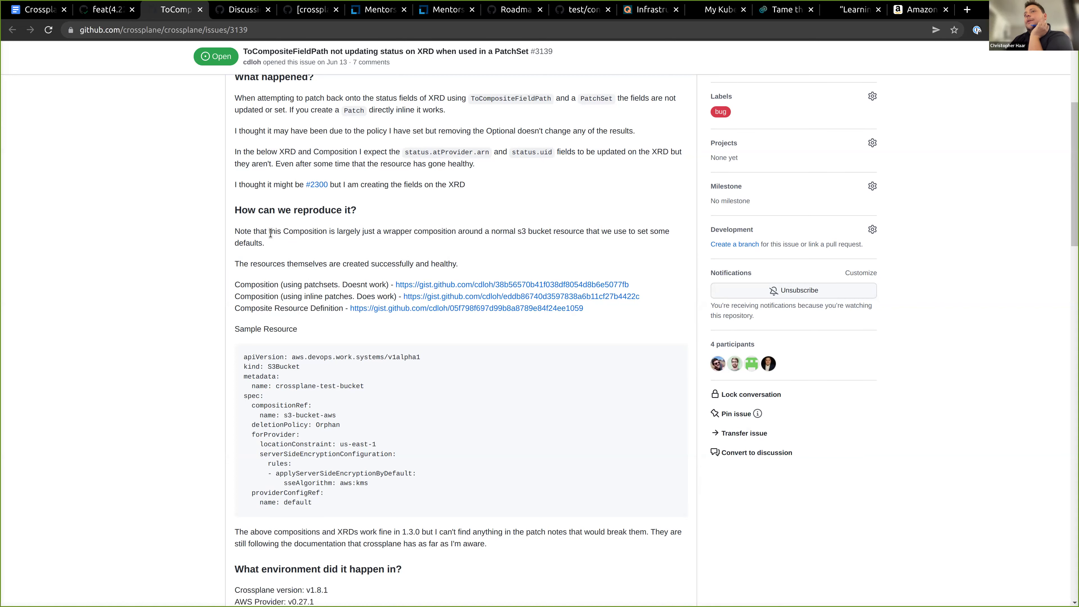
pyautogui.scroll(-2, 271, 233)
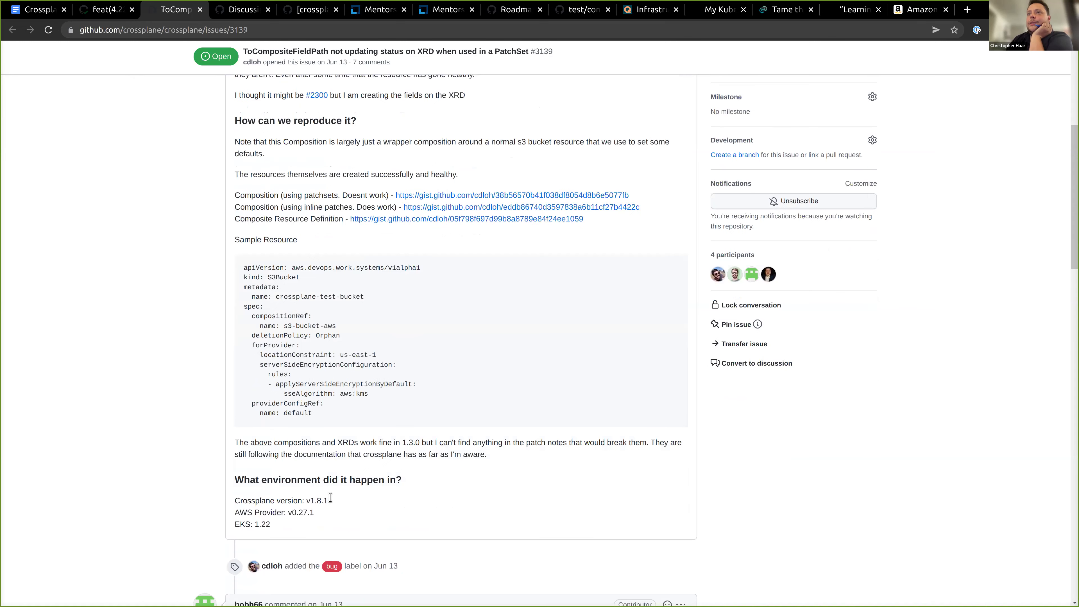
pyautogui.doubleClick(330, 501)
pyautogui.click(367, 498)
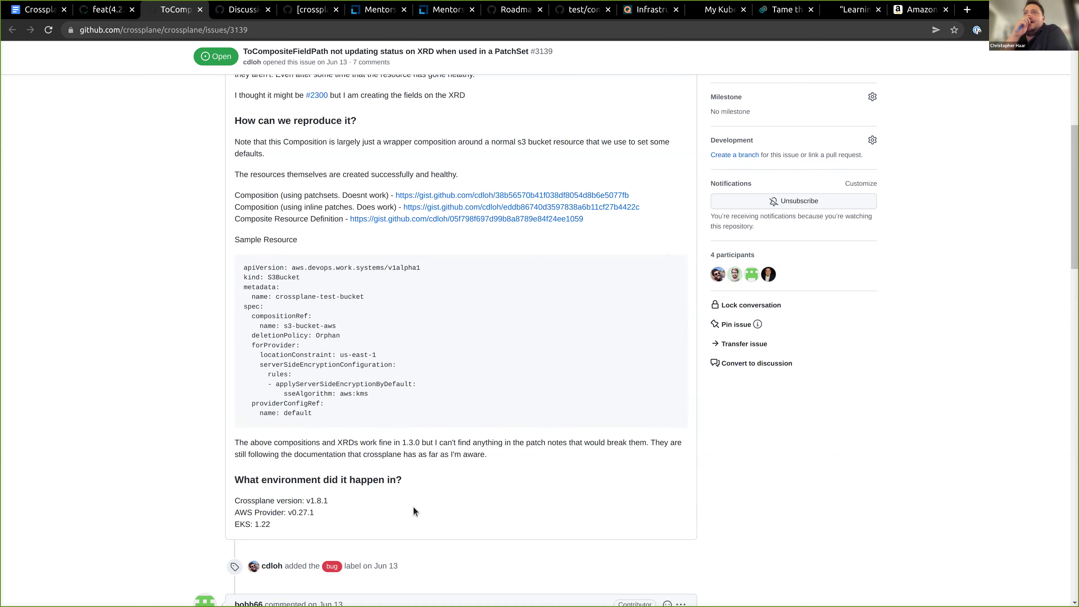
pyautogui.scroll(-10, 413, 508)
pyautogui.scroll(-6, 413, 508)
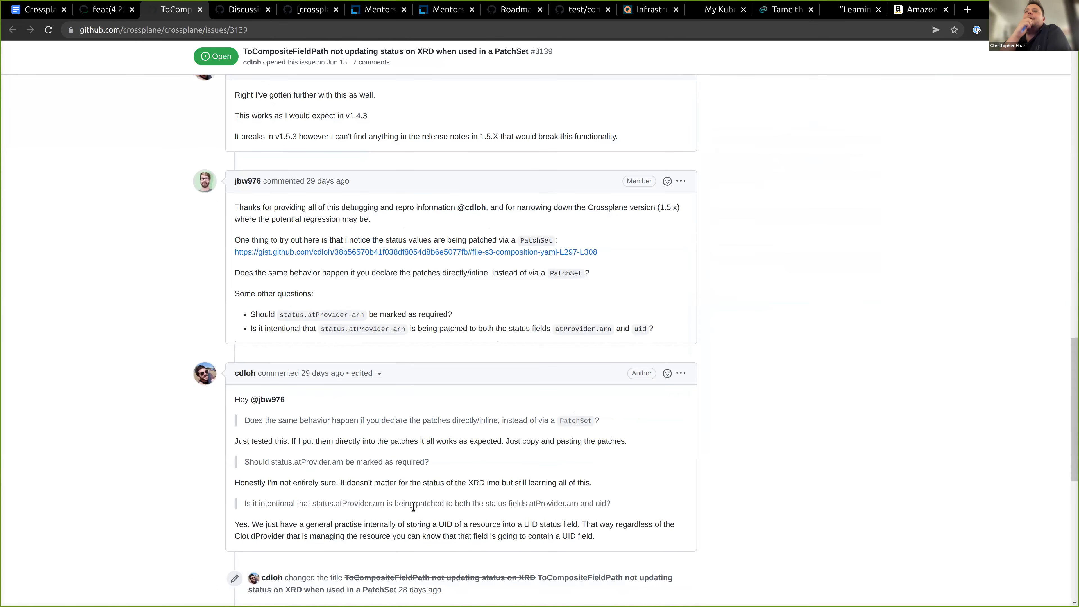
pyautogui.scroll(-7, 413, 508)
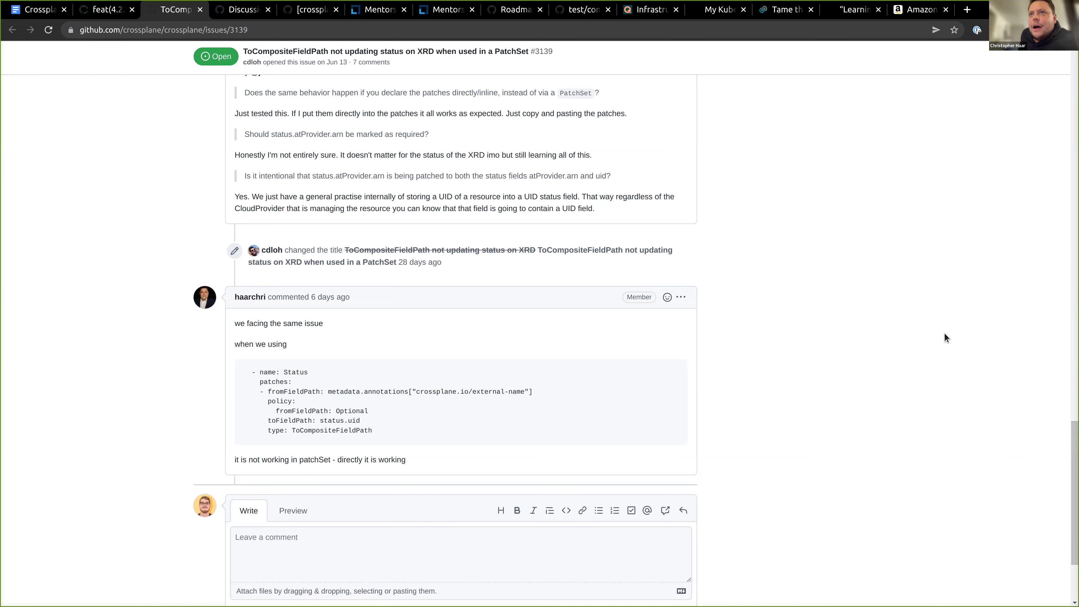
# Highlight the issue #3139 comments saying the patch works in v1.4.3 but breaks in v1.5.3.
pyautogui.scroll(5, 944, 332)
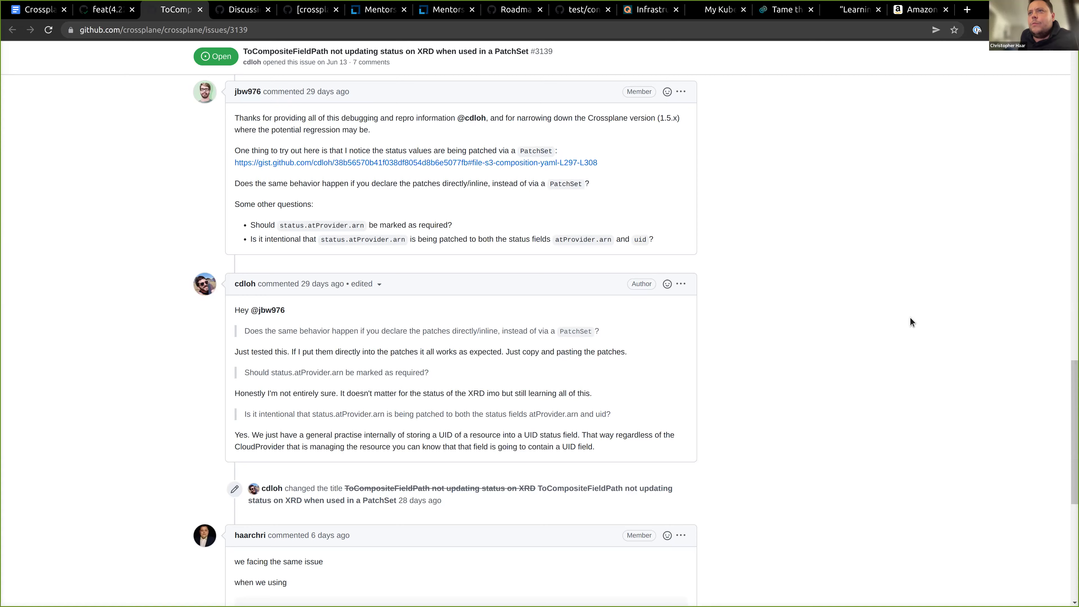
pyautogui.scroll(5, 910, 318)
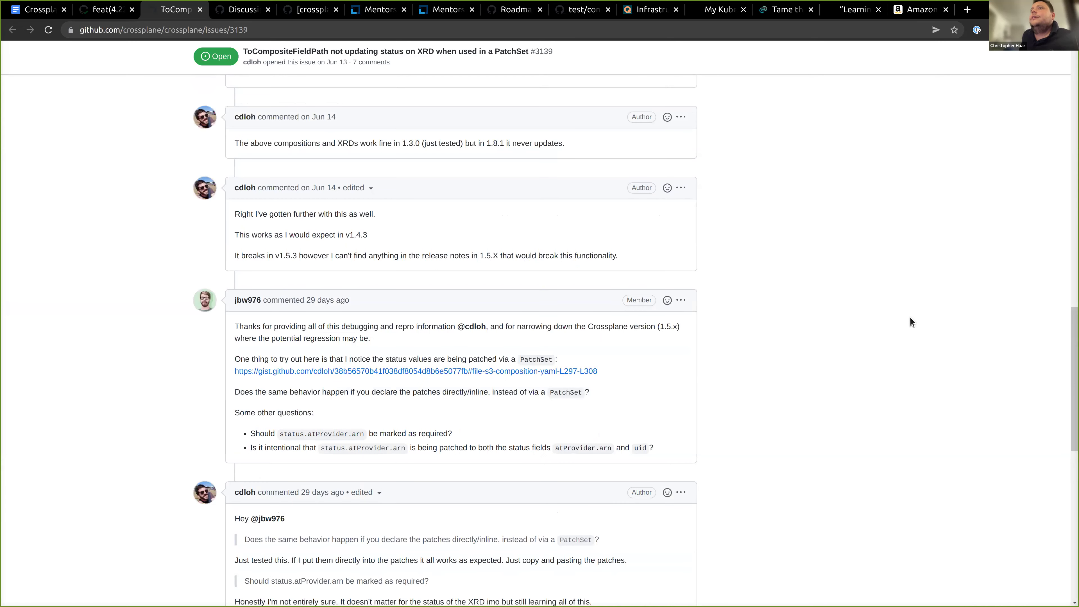
pyautogui.moveTo(245, 235); pyautogui.dragTo(357, 235)
pyautogui.click(352, 249)
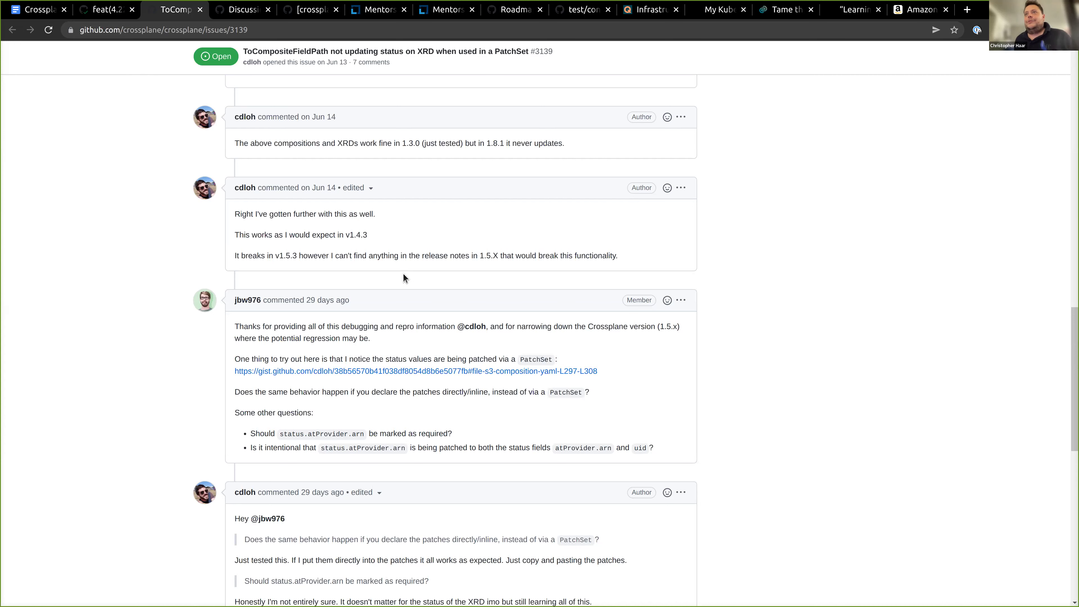
pyautogui.scroll(1, 399, 293)
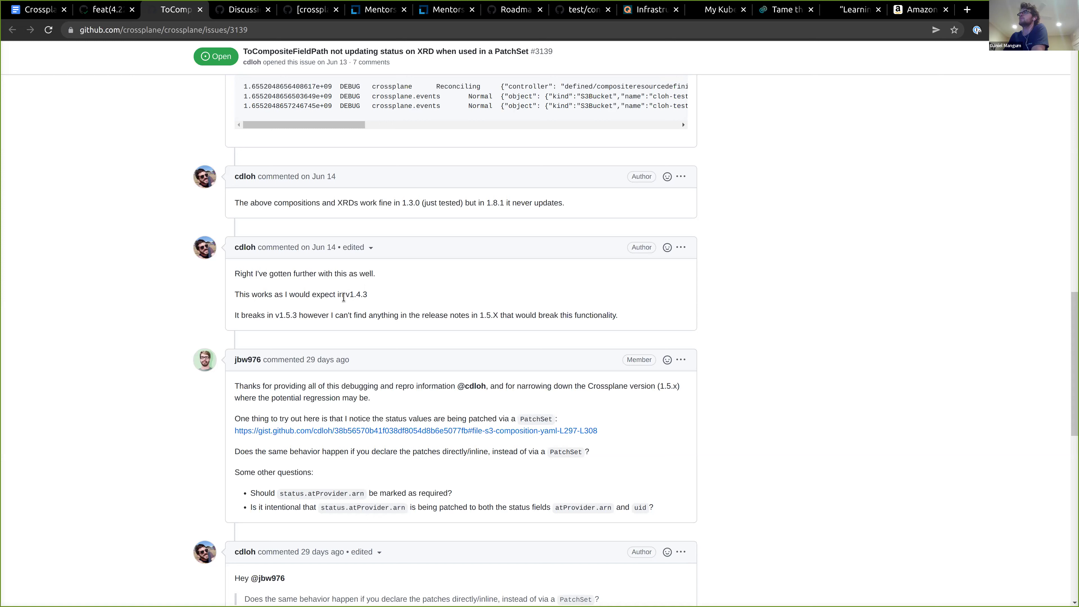
pyautogui.moveTo(636, 324); pyautogui.dragTo(250, 264)
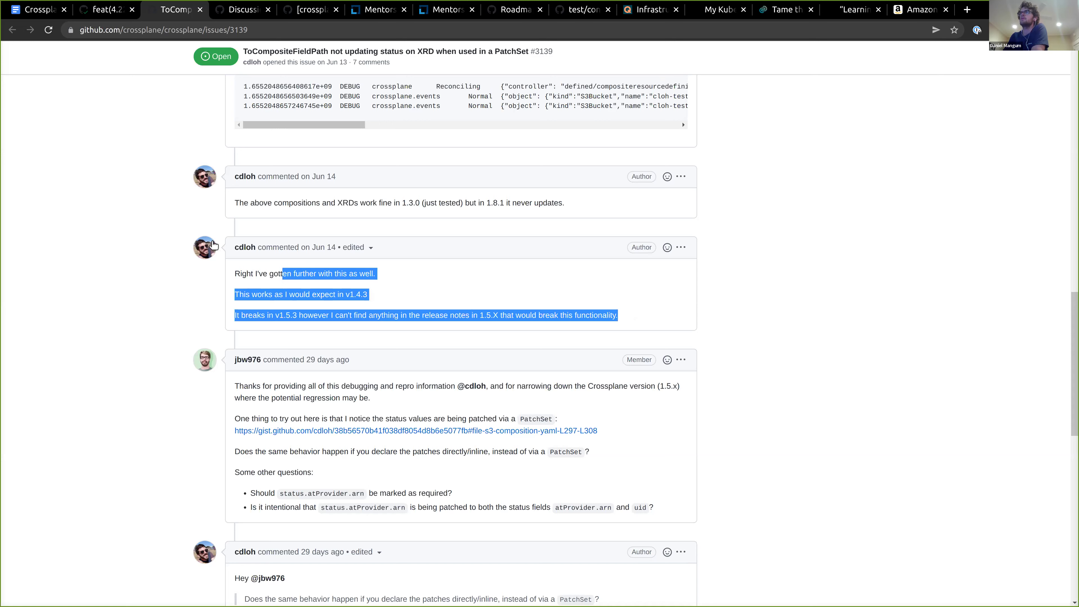
pyautogui.moveTo(209, 248)
pyautogui.click(529, 311)
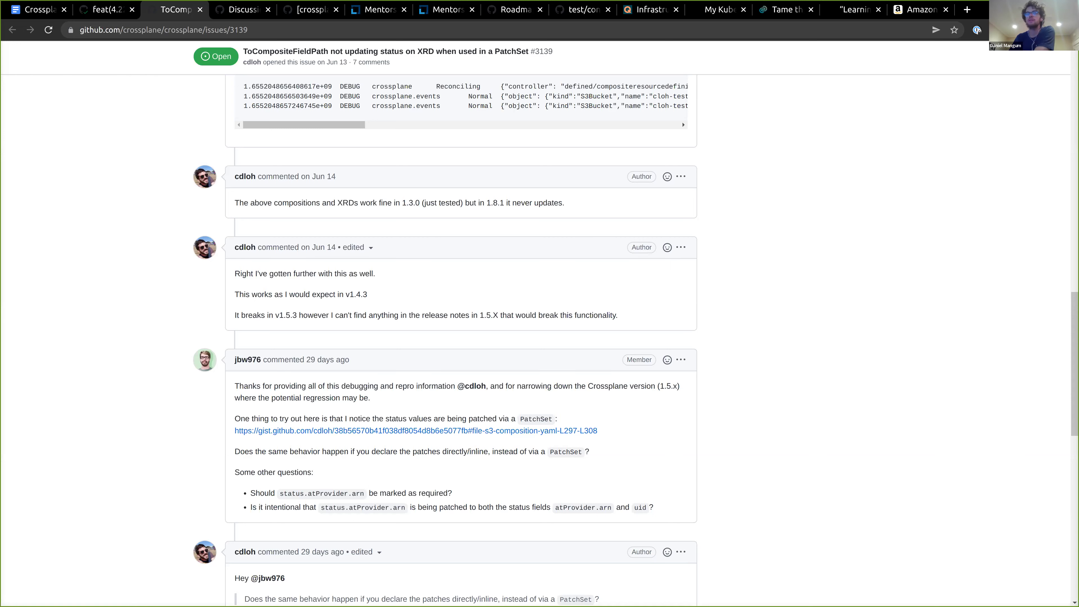
pyautogui.click(38, 10)
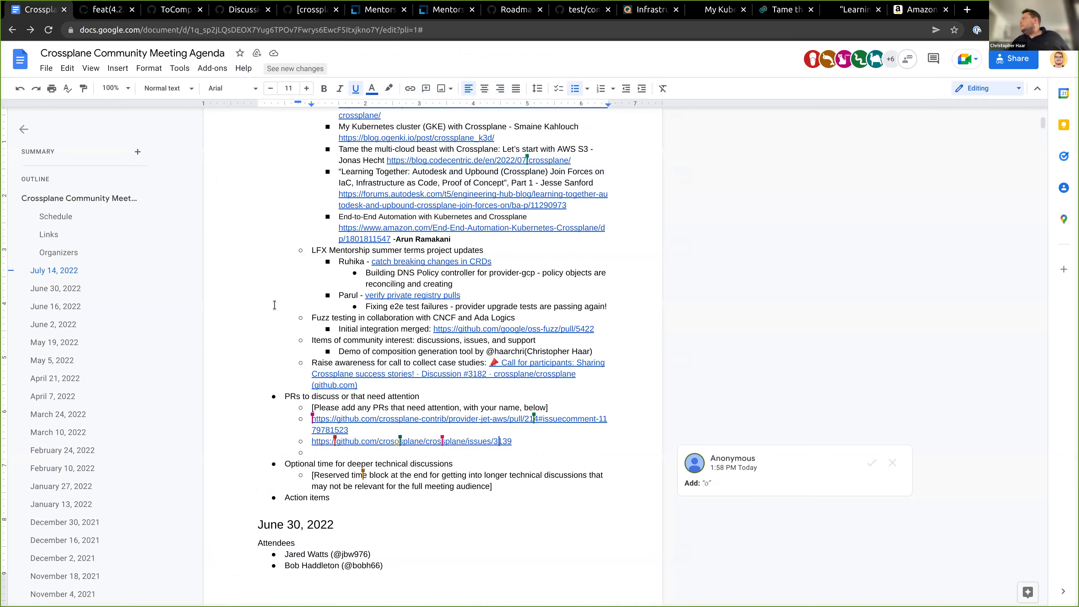